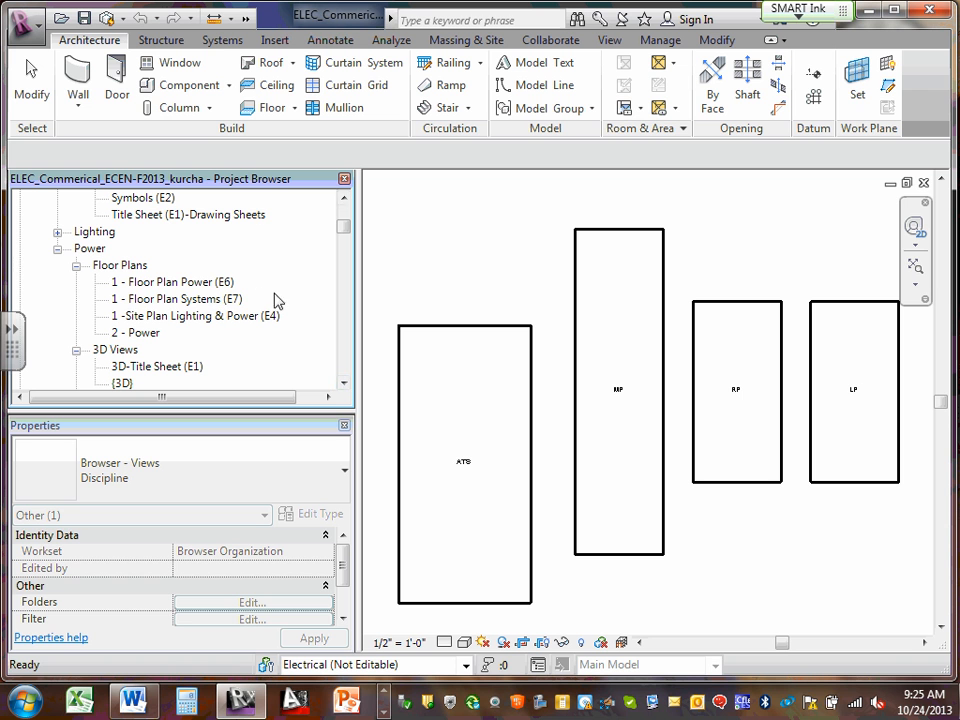
# Step: Open the 1 - Floor Plan Power (E6) view and locate the Receiving room on the plan
pyautogui.click(170, 299)
pyautogui.doubleClick(170, 299)
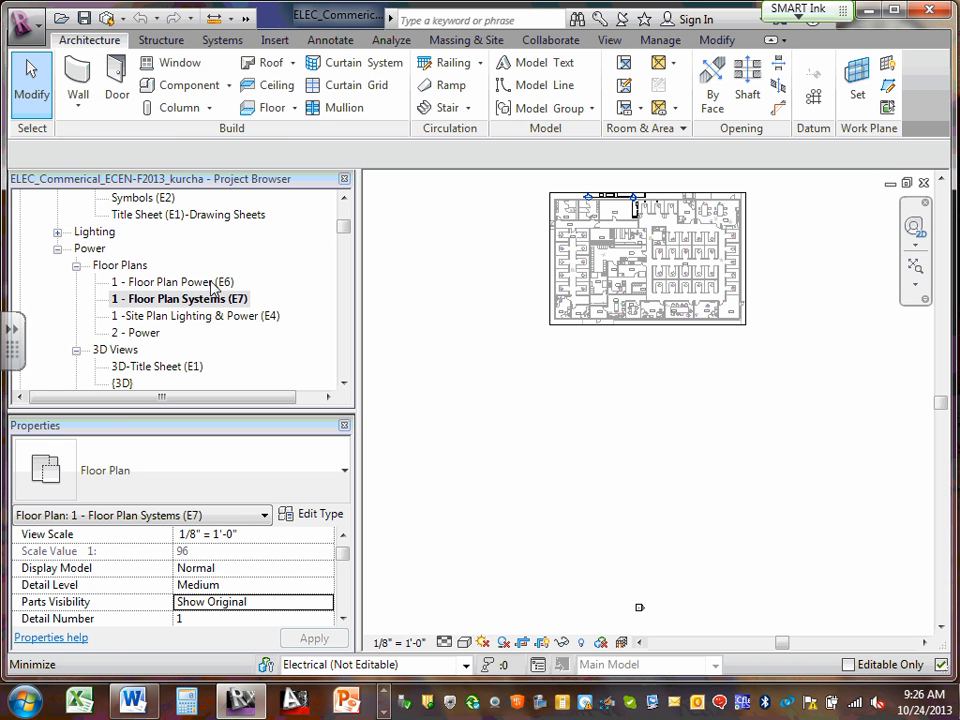
pyautogui.doubleClick(197, 284)
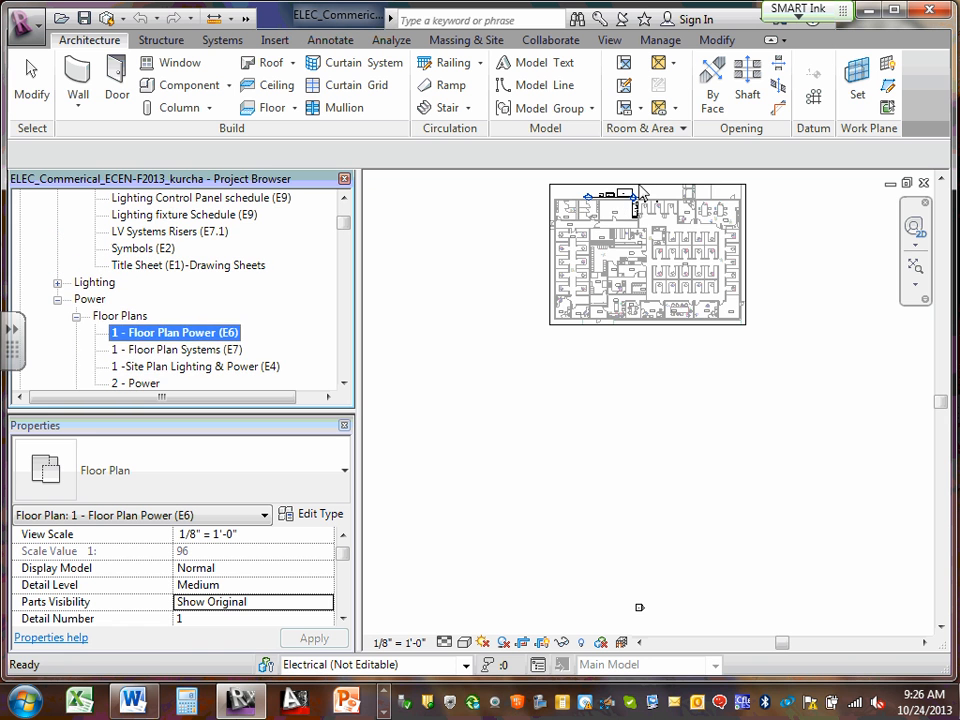
pyautogui.scroll(4, 754, 201)
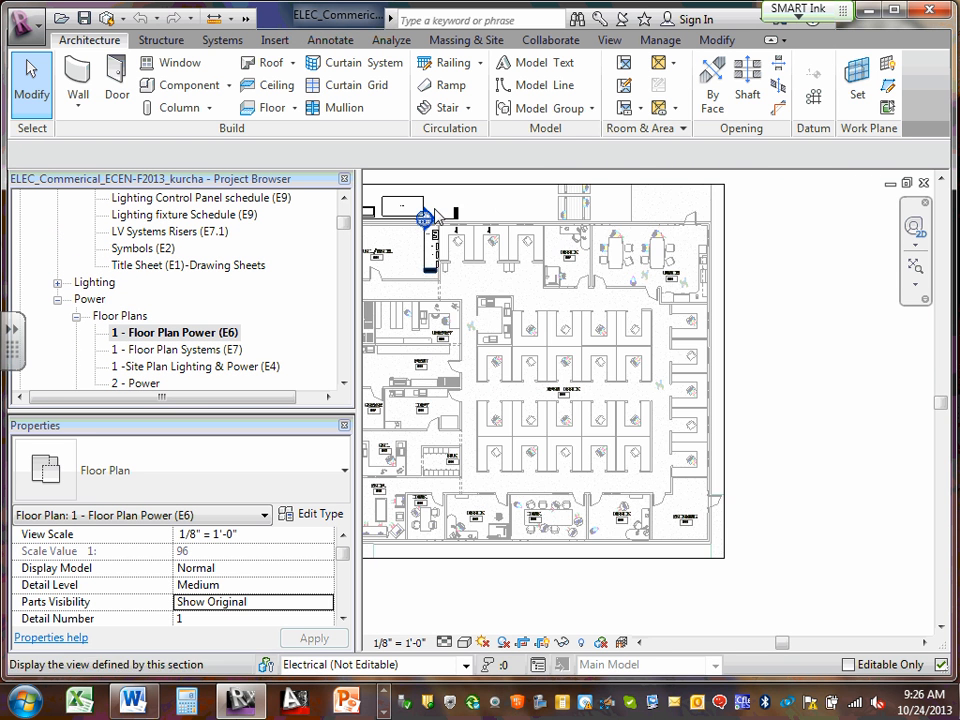
pyautogui.moveTo(520, 212); pyautogui.dragTo(652, 222, button='middle')
pyautogui.scroll(-5, 652, 212)
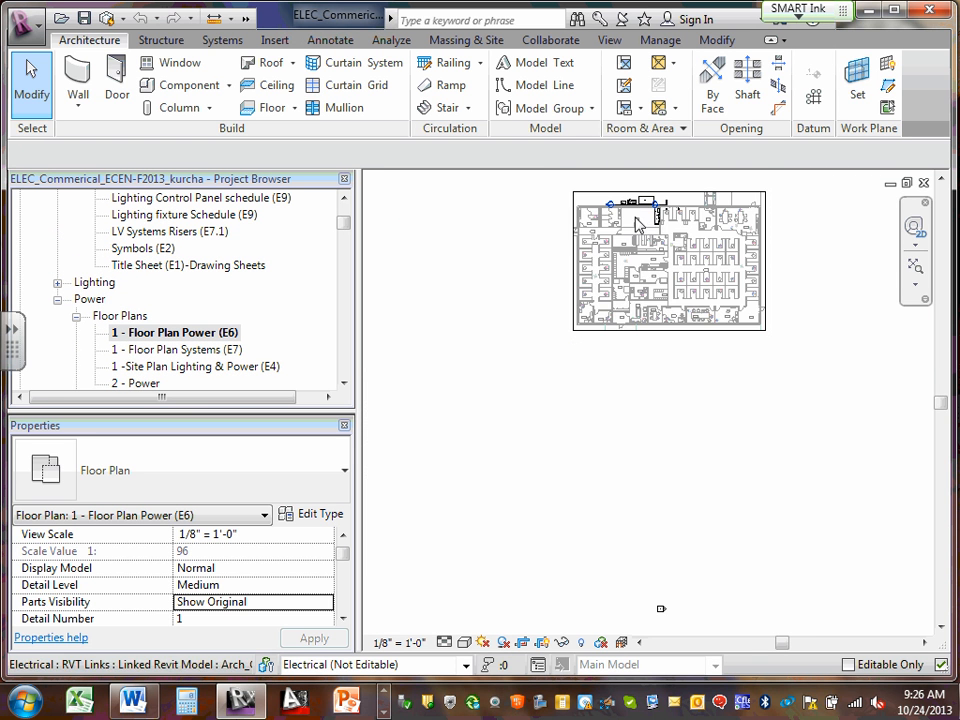
pyautogui.scroll(7, 655, 210)
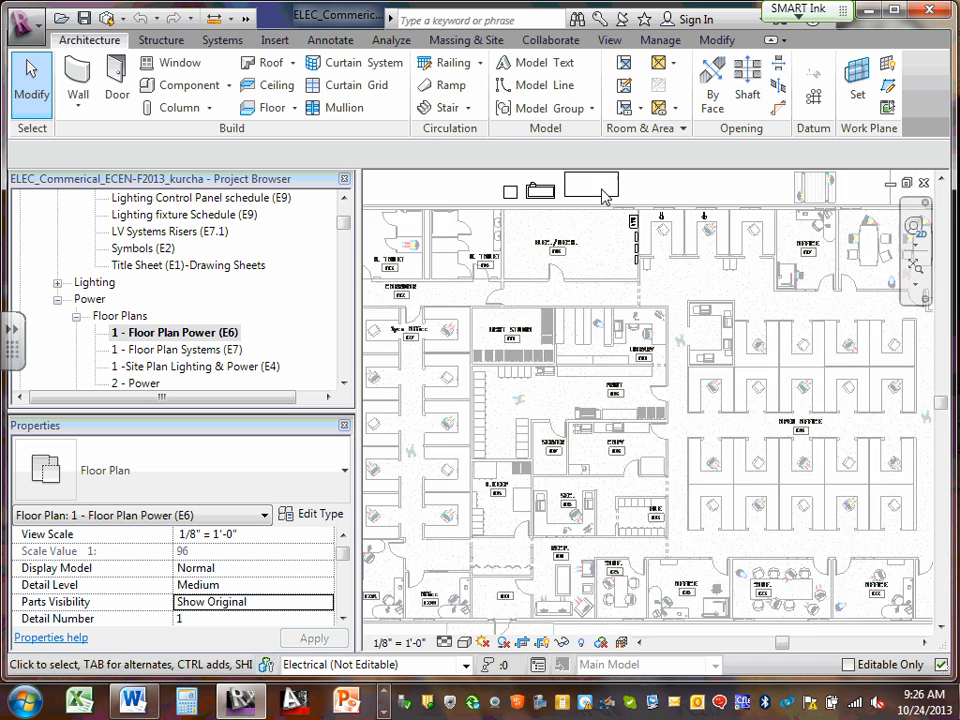
pyautogui.scroll(-2, 446, 242)
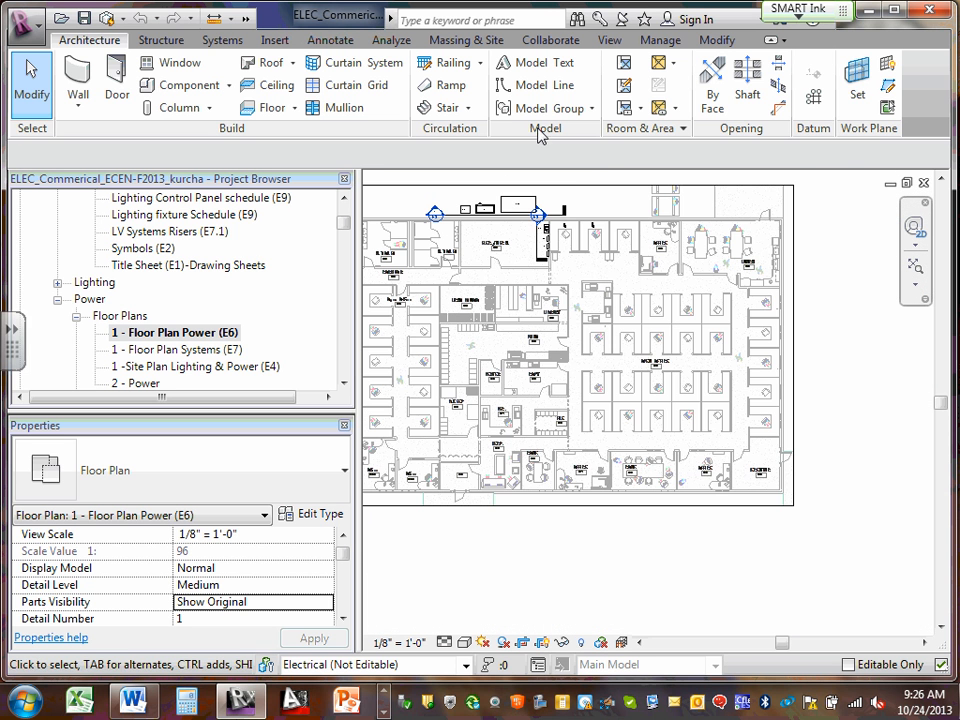
pyautogui.scroll(4, 785, 486)
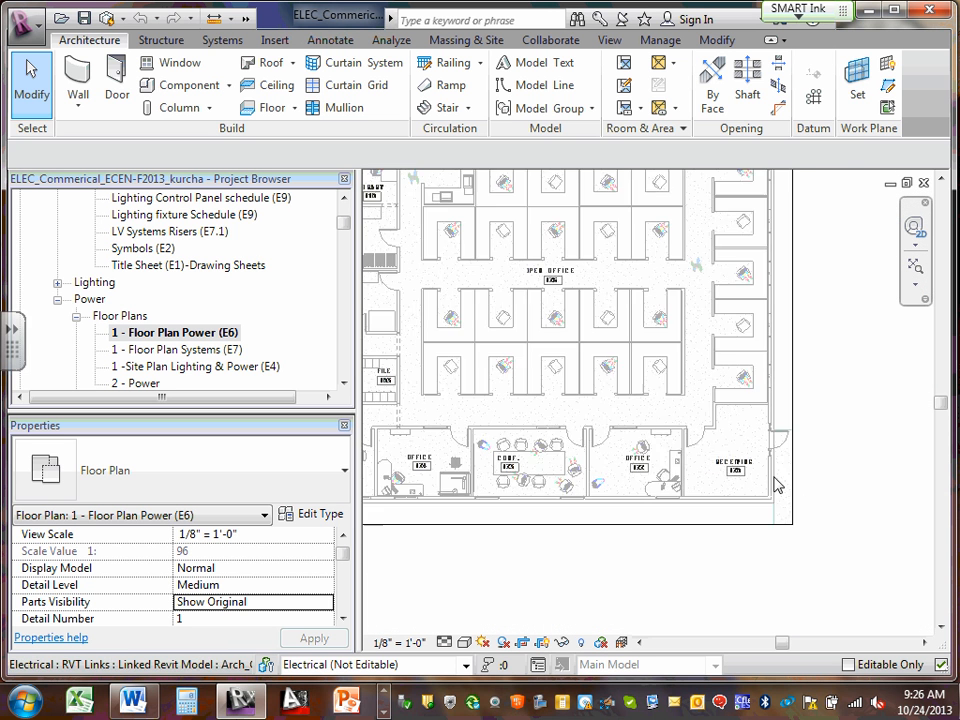
pyautogui.scroll(3, 751, 472)
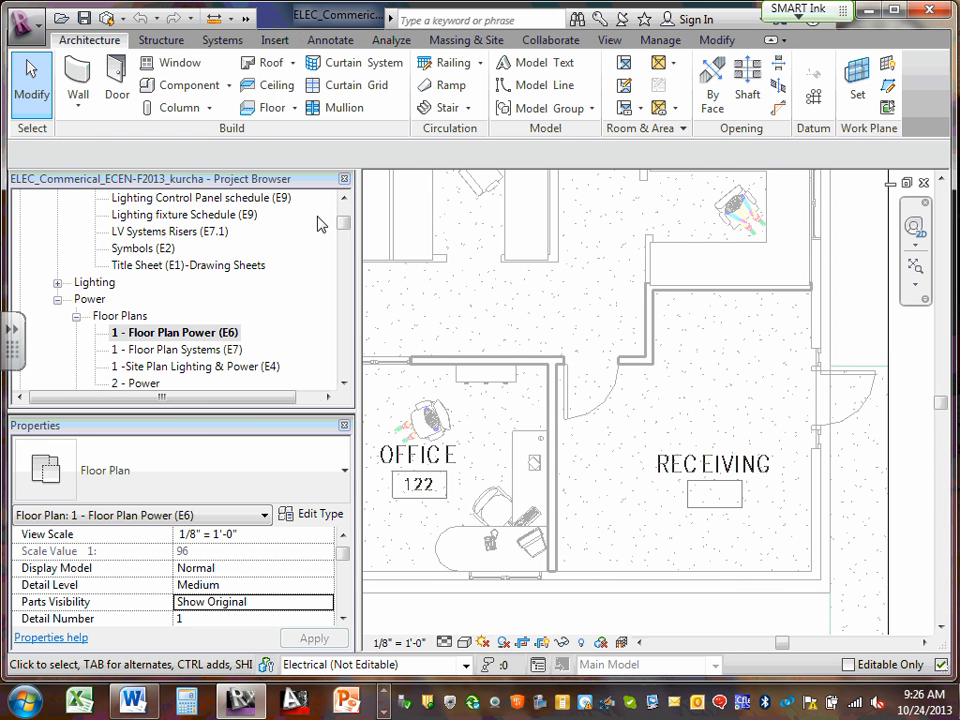
# Step: Find the Duplex Receptacle types under Electrical Fixtures among the project families, collapsing the Electrical Equipment category
pyautogui.moveTo(343, 222); pyautogui.dragTo(334, 342)
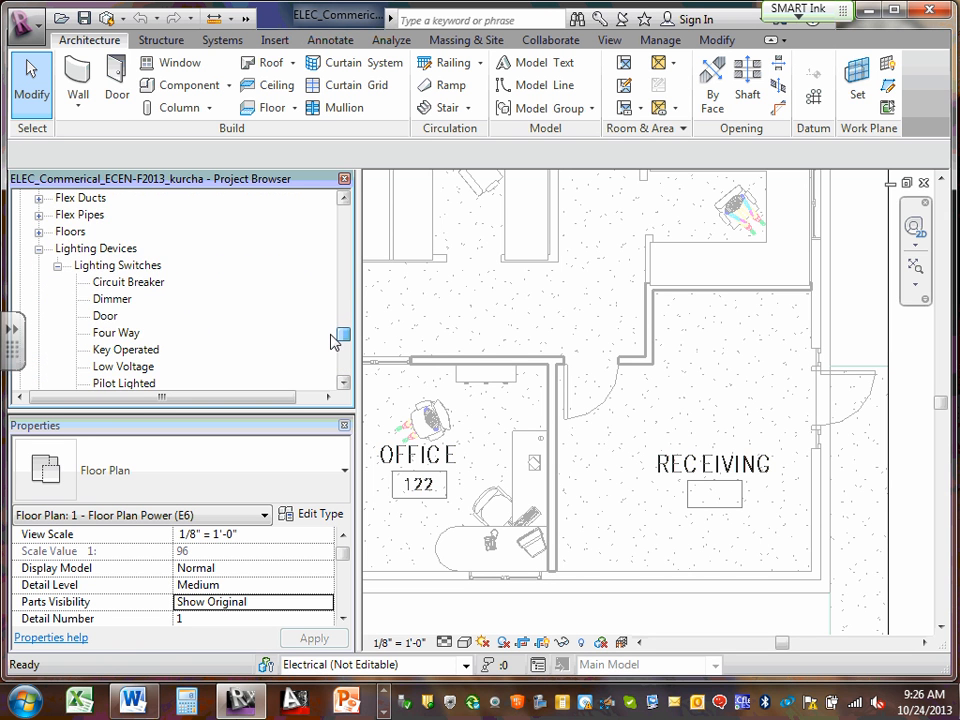
pyautogui.click(345, 200)
pyautogui.moveTo(345, 200); pyautogui.dragTo(345, 200)
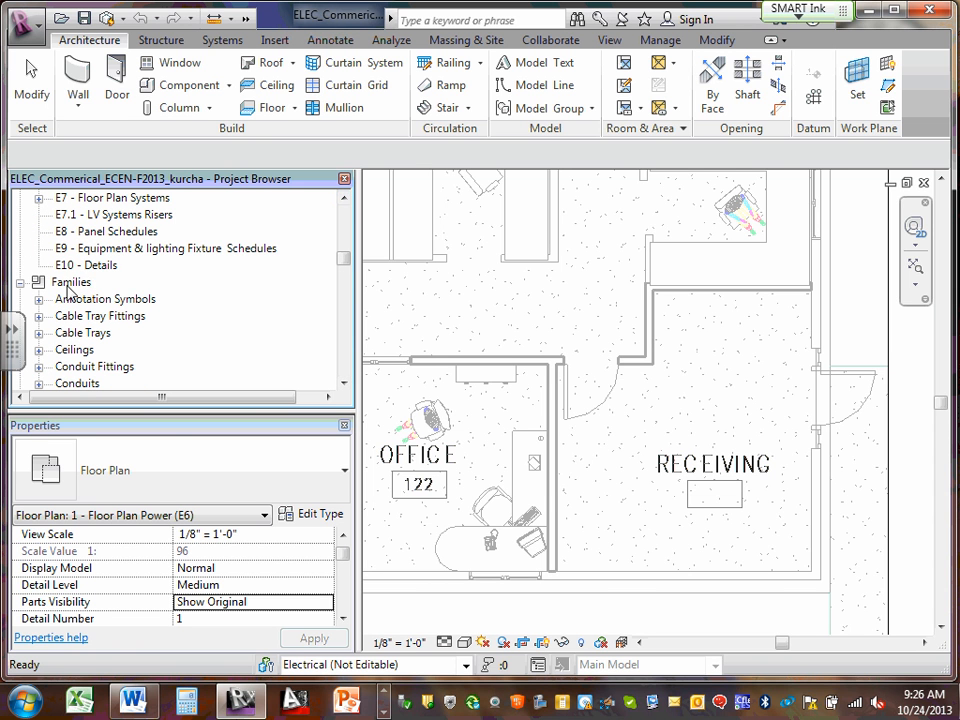
pyautogui.click(69, 284)
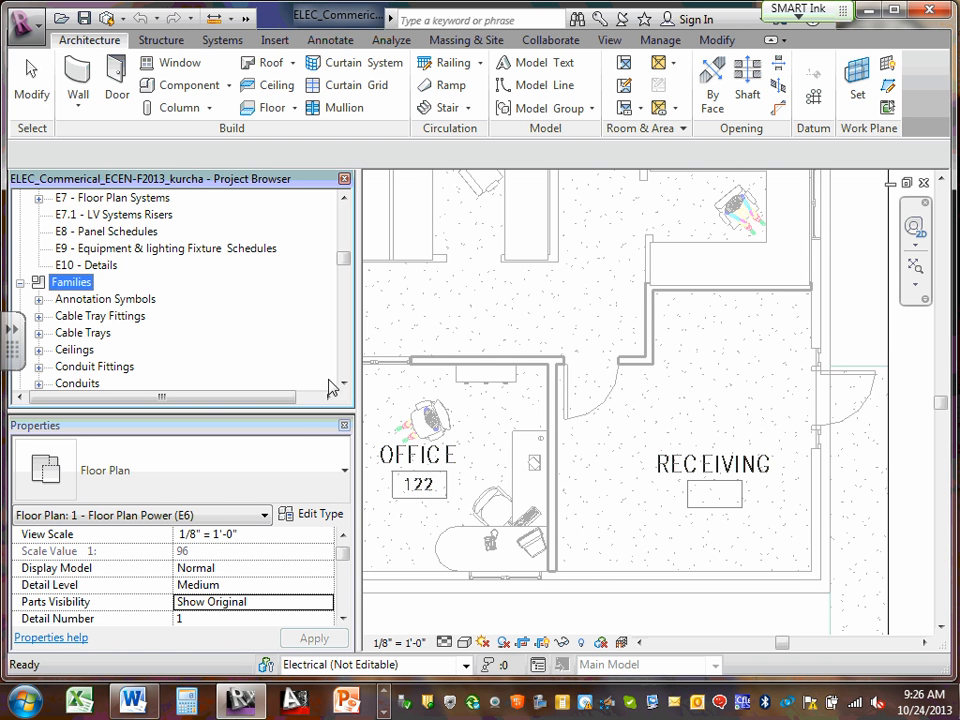
pyautogui.moveTo(343, 382); pyautogui.dragTo(343, 382)
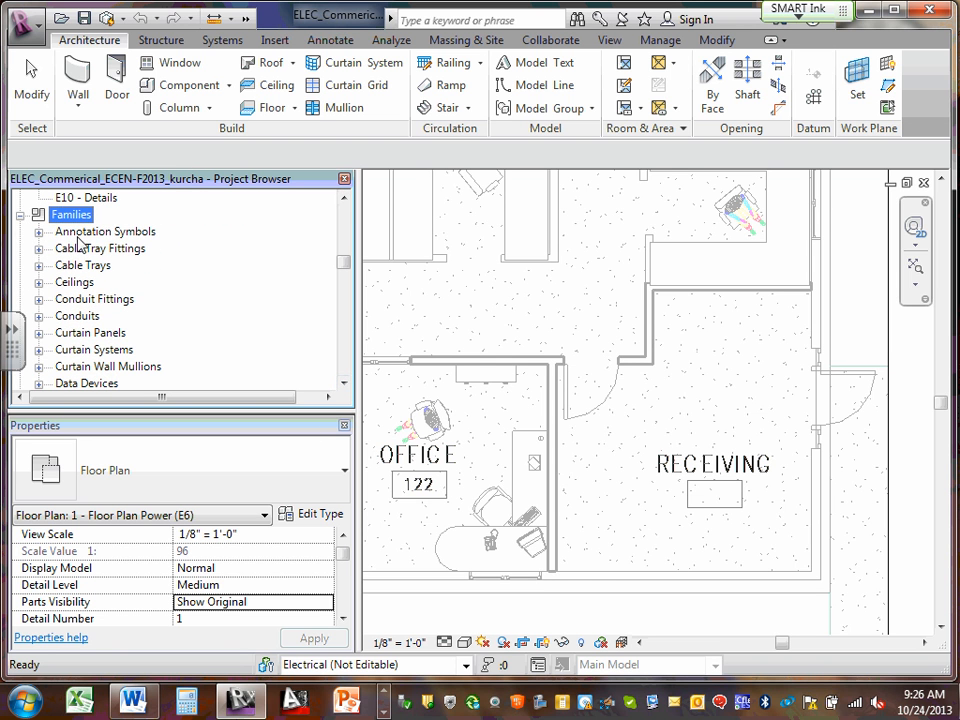
pyautogui.click(38, 231)
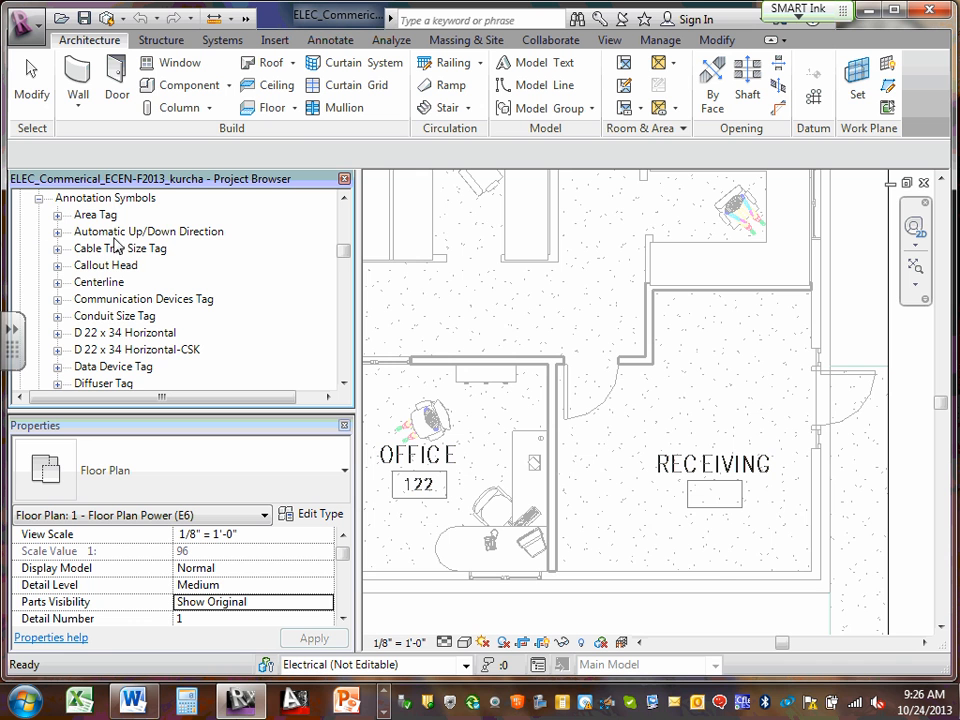
pyautogui.click(39, 199)
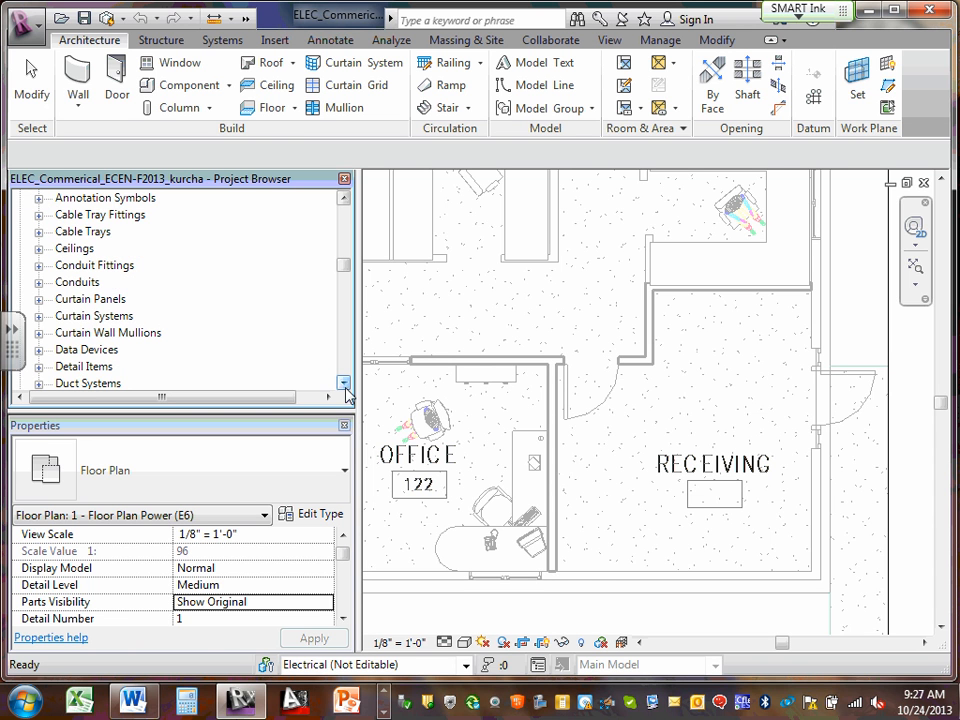
pyautogui.scroll(-7, 347, 392)
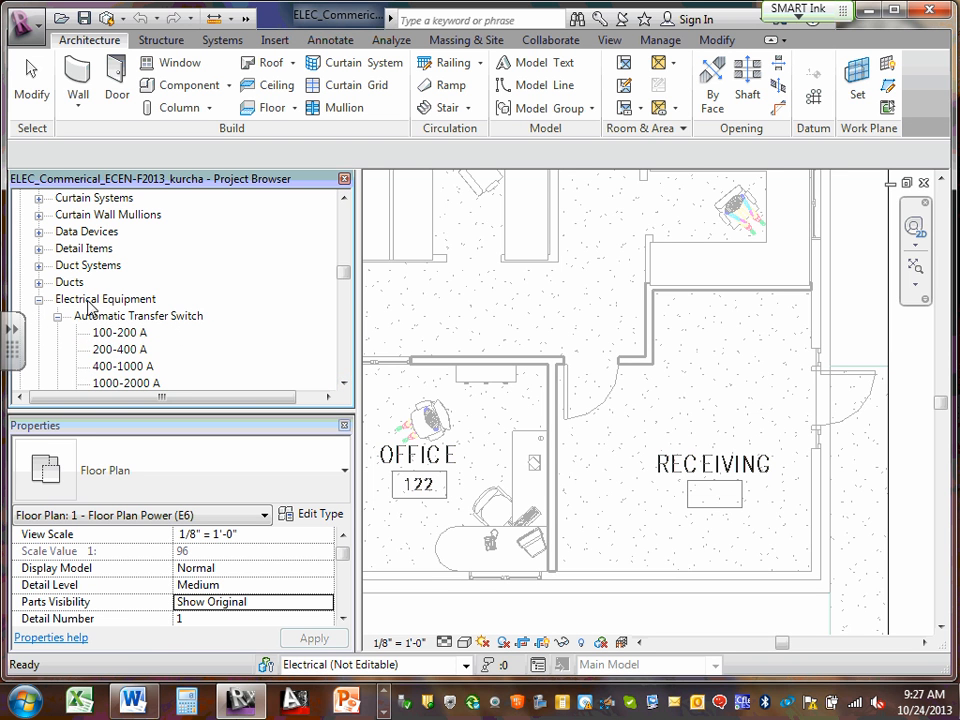
pyautogui.click(39, 299)
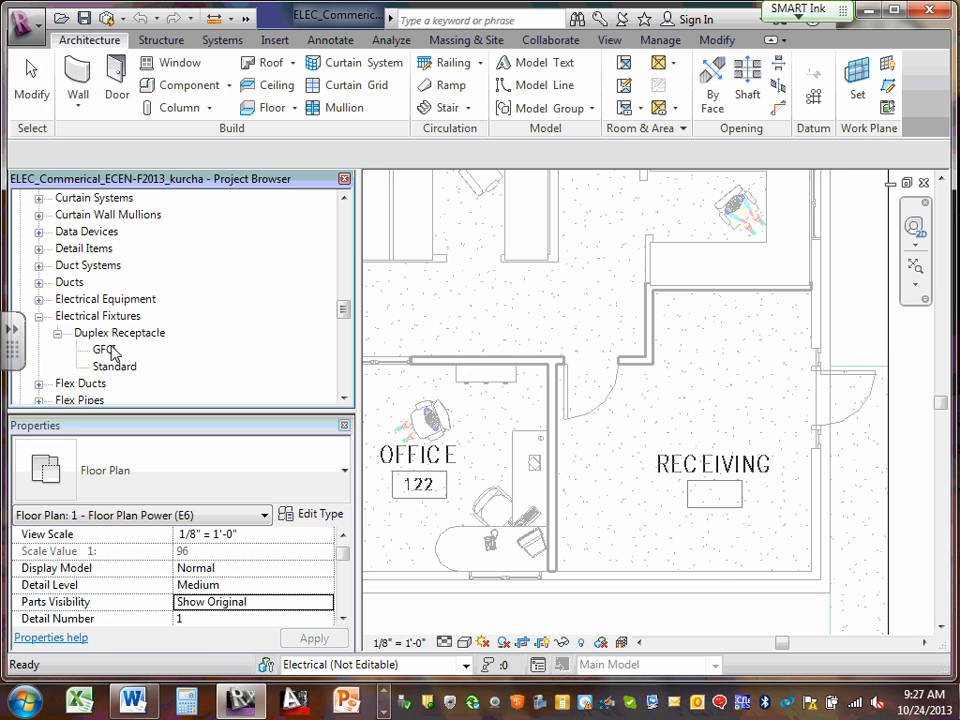
pyautogui.click(344, 398)
pyautogui.click(344, 398)
pyautogui.click(344, 398)
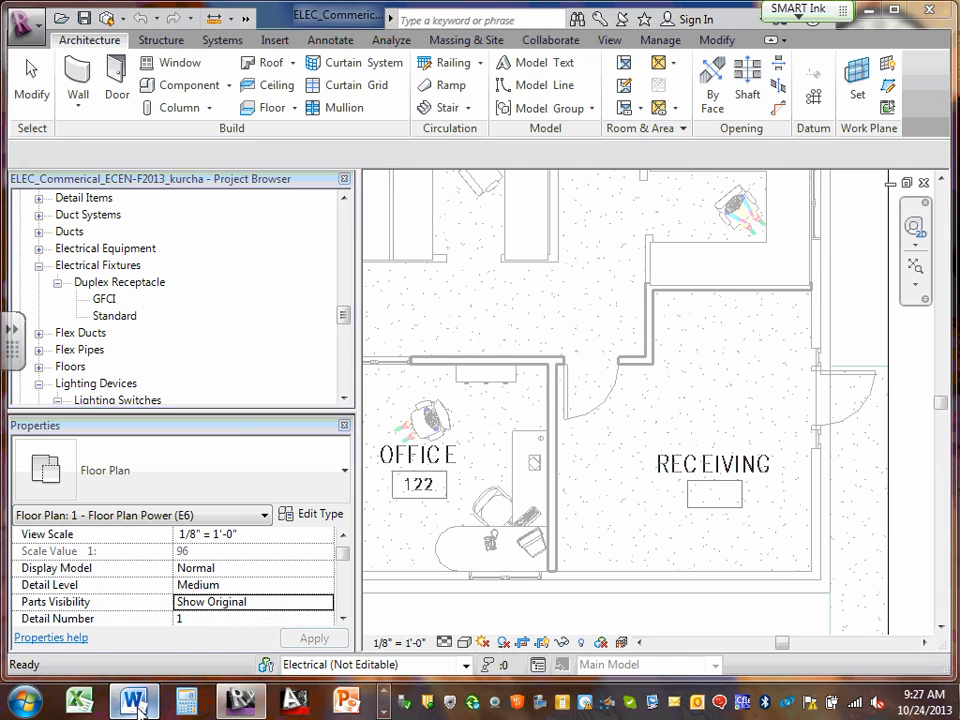
# Step: Check the receptacle criteria for Receiving Room 120 in the Word narrative, and try measuring across the room in Revit
pyautogui.hotkey('alt', 'Tab')
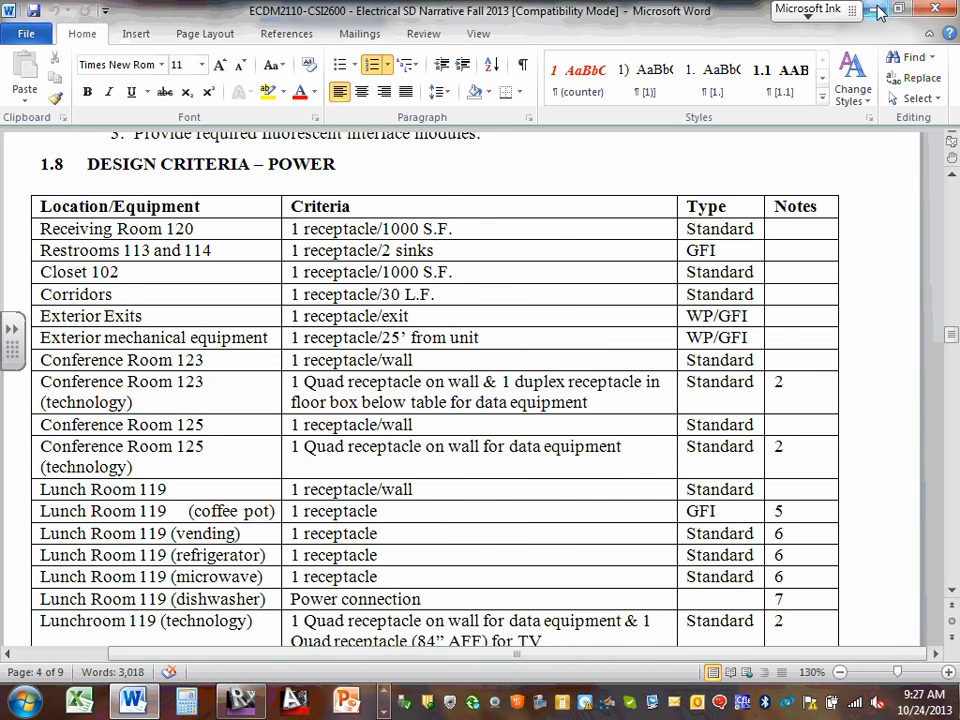
pyautogui.hotkey('alt', 'Tab')
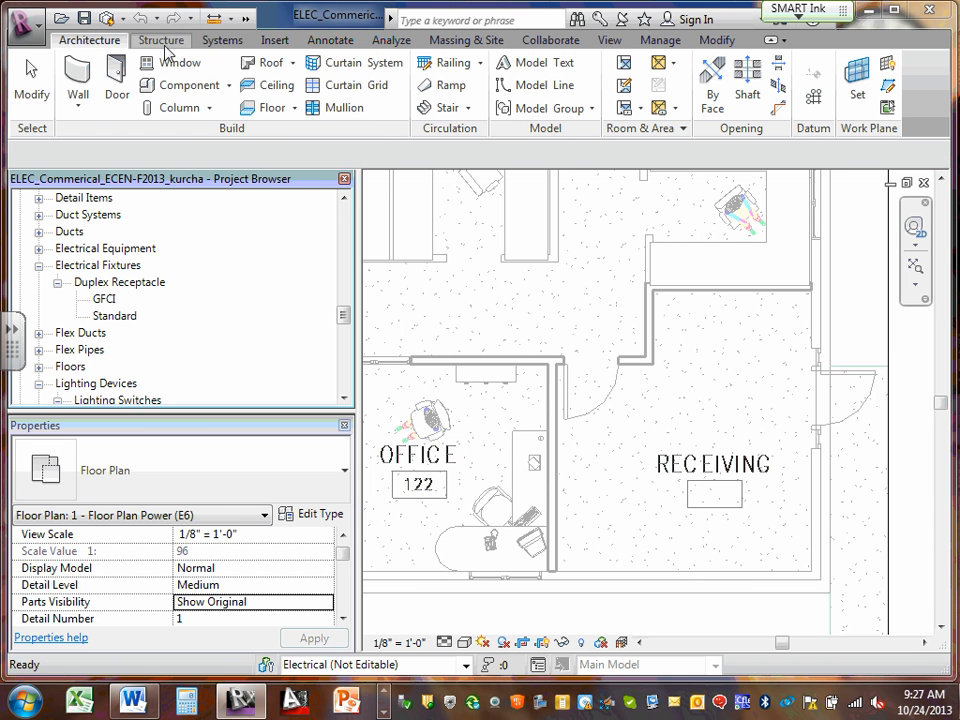
pyautogui.click(213, 20)
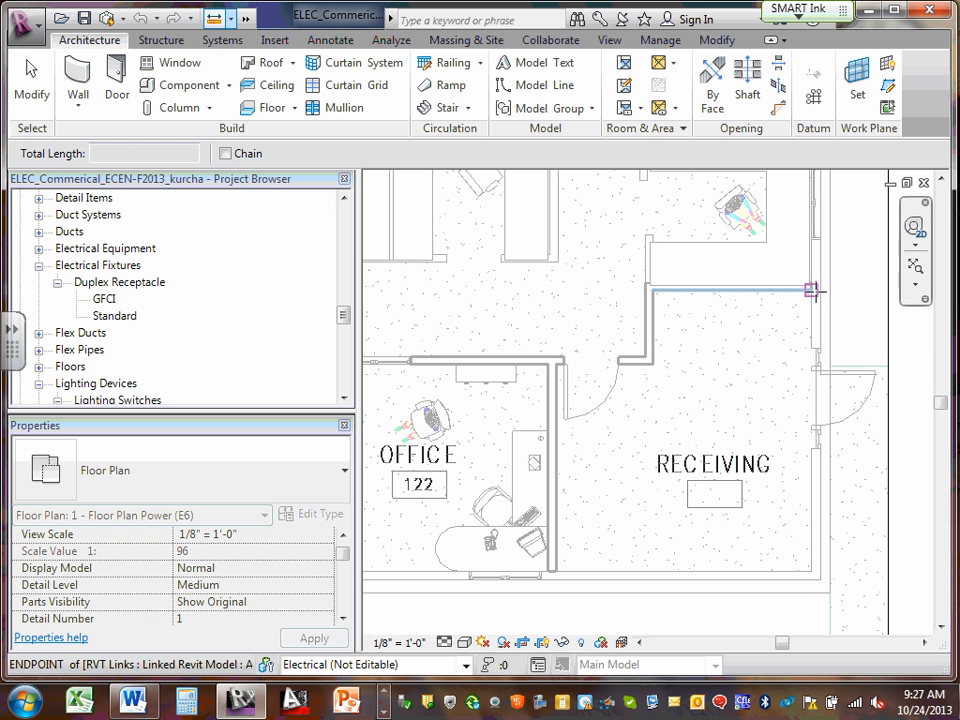
pyautogui.click(811, 289)
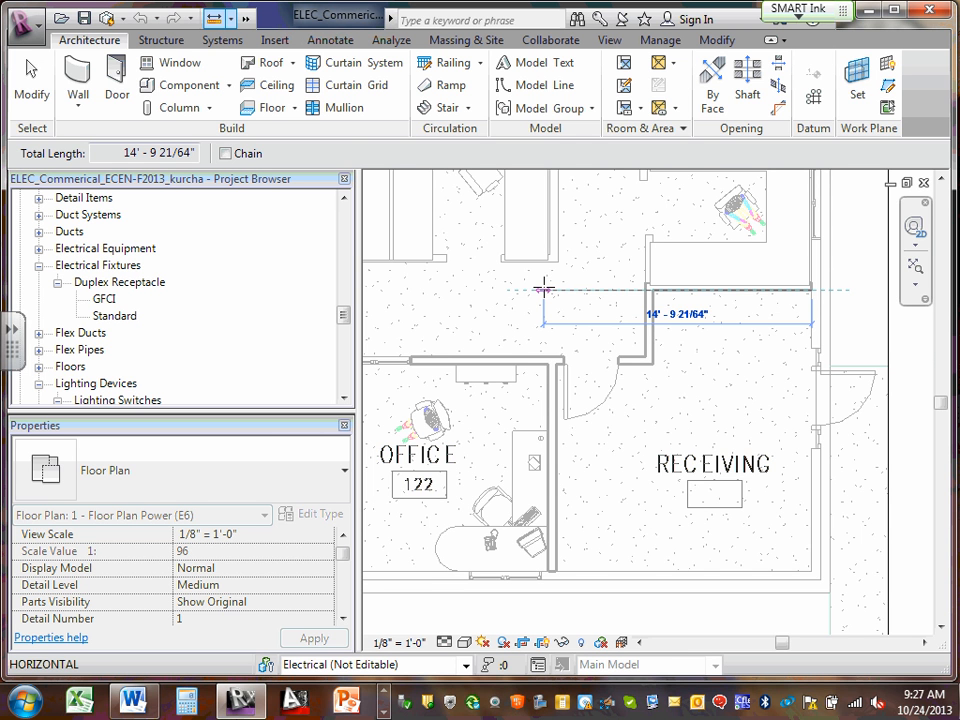
pyautogui.click(133, 700)
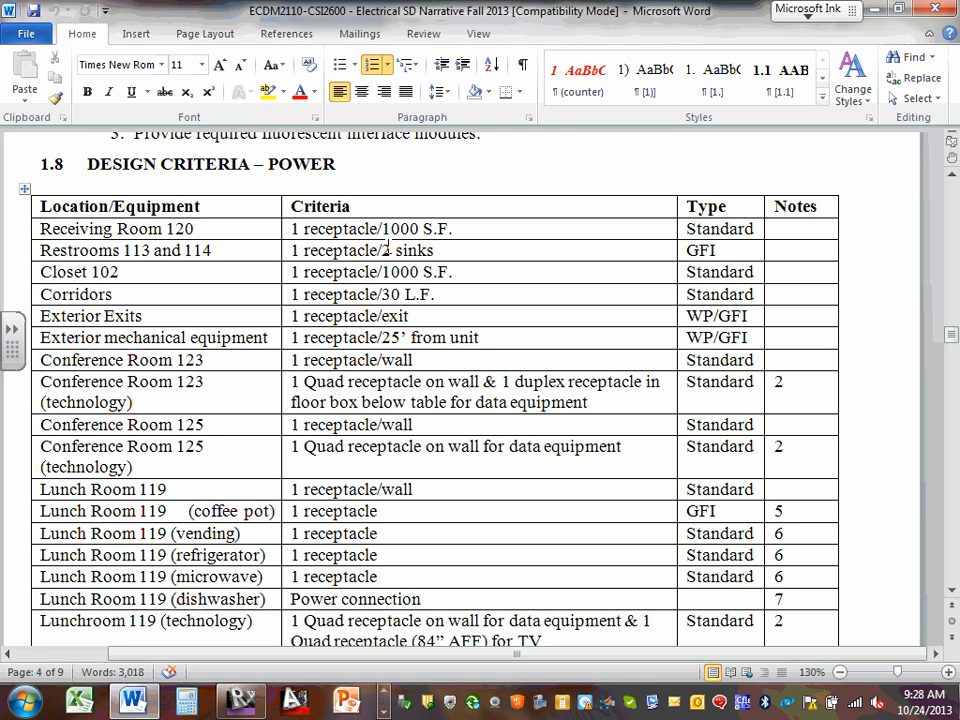
pyautogui.hotkey('alt', 'Tab')
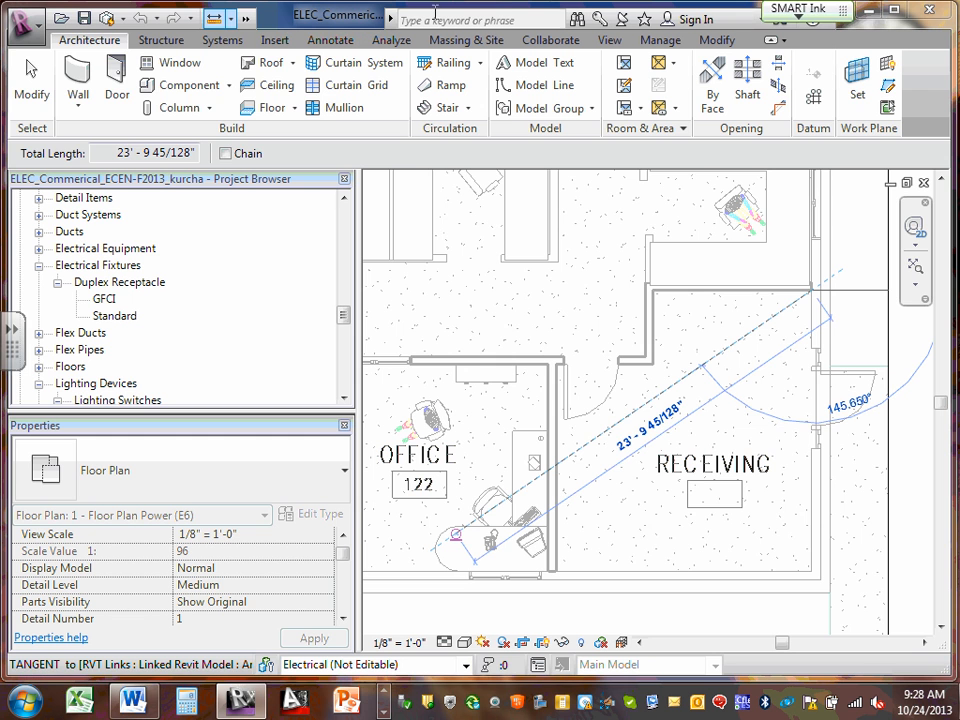
pyautogui.press('Escape')
# Step: Try to measure the Receiving room from the inside corner of its stepped wall
pyautogui.click(215, 20)
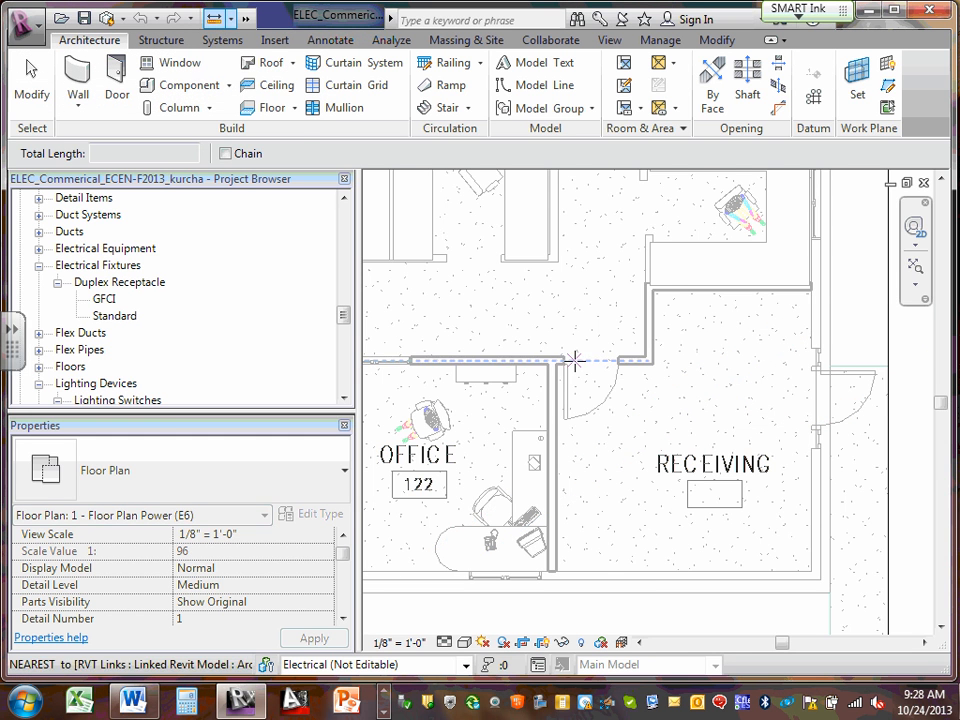
pyautogui.click(652, 290)
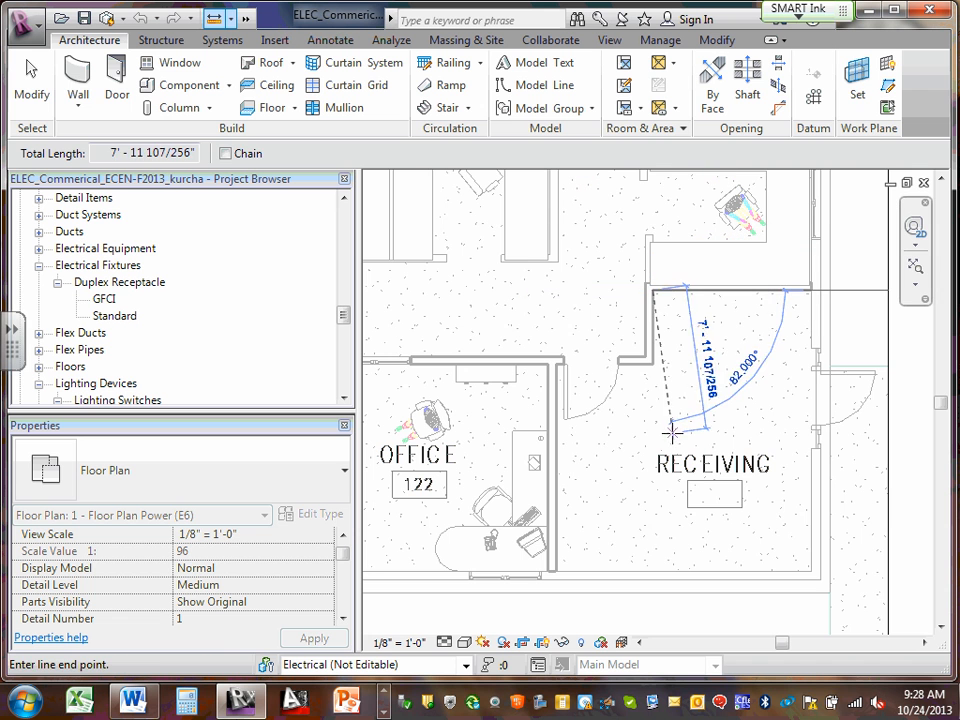
pyautogui.press('Escape')
pyautogui.press('Escape')
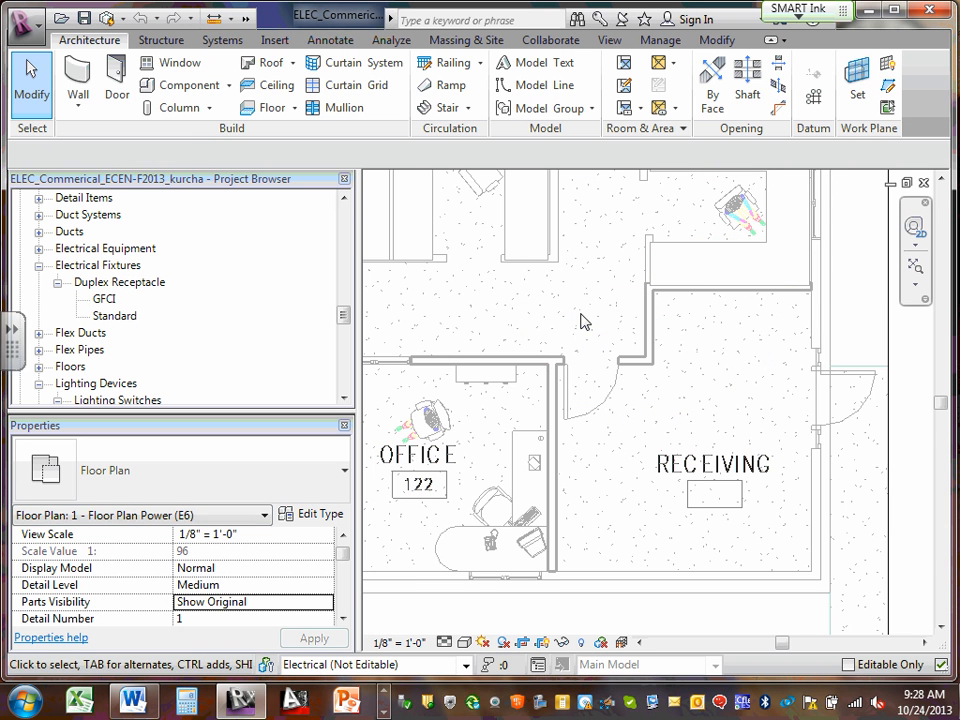
pyautogui.click(114, 316)
pyautogui.doubleClick(114, 316)
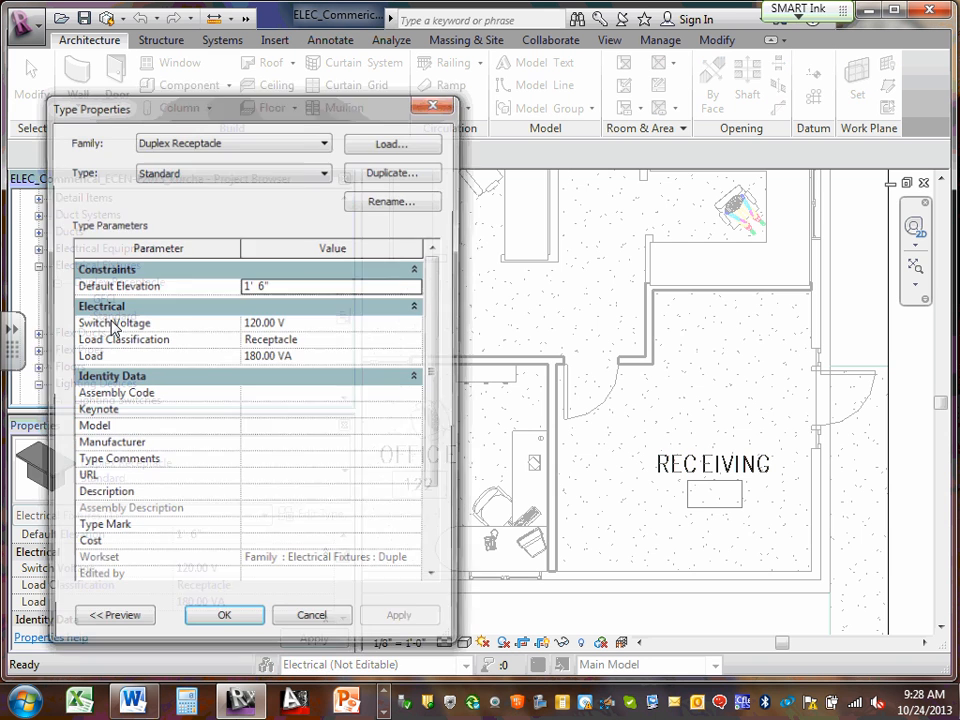
pyautogui.click(313, 624)
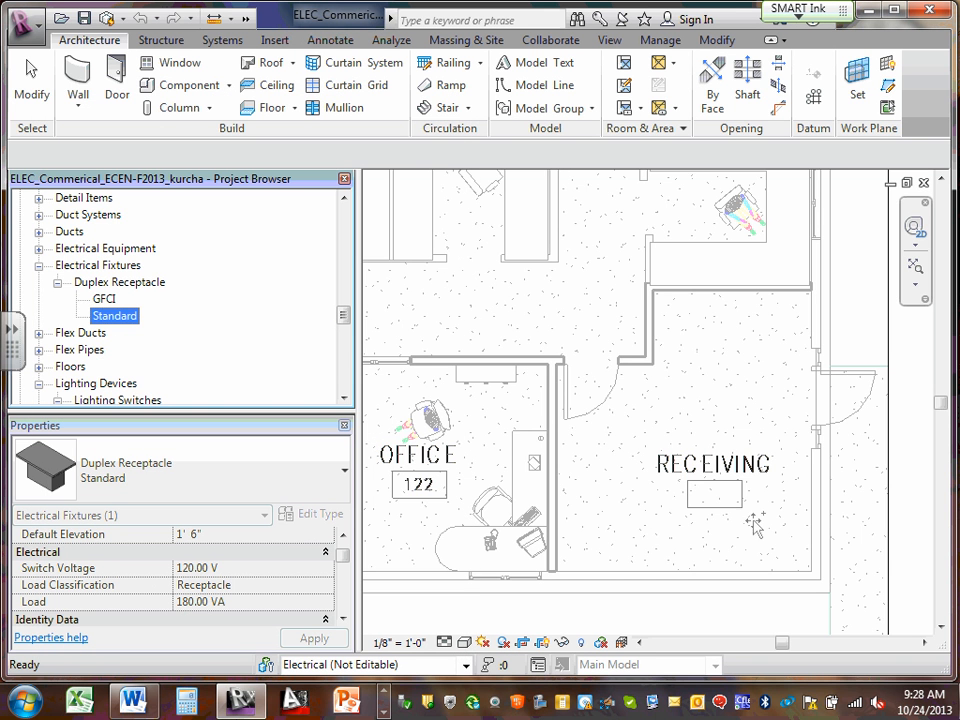
# Step: Place a Standard Duplex Receptacle in the Receiving room on the wall shared with Office 122, just past the door swing
pyautogui.moveTo(114, 316); pyautogui.dragTo(688, 423)
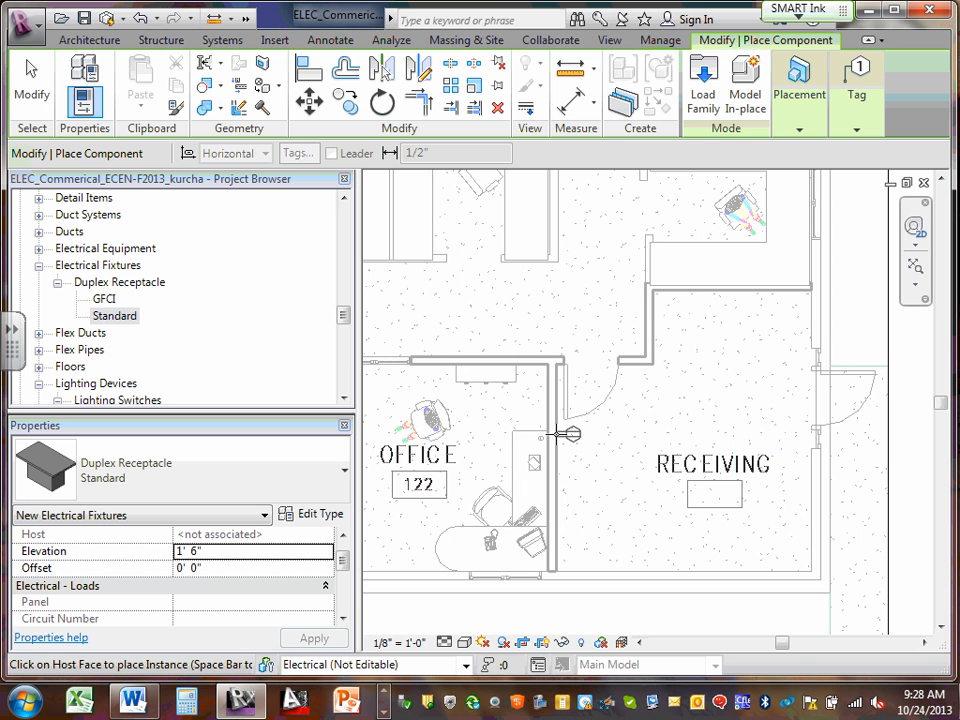
pyautogui.click(557, 433)
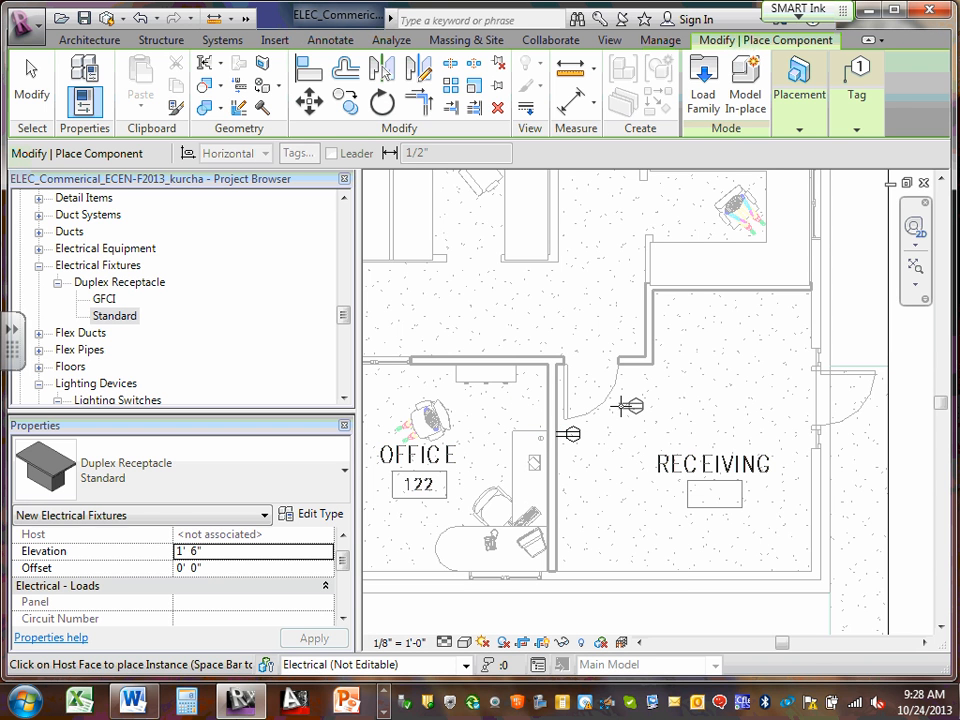
pyautogui.press('Escape')
pyautogui.press('Escape')
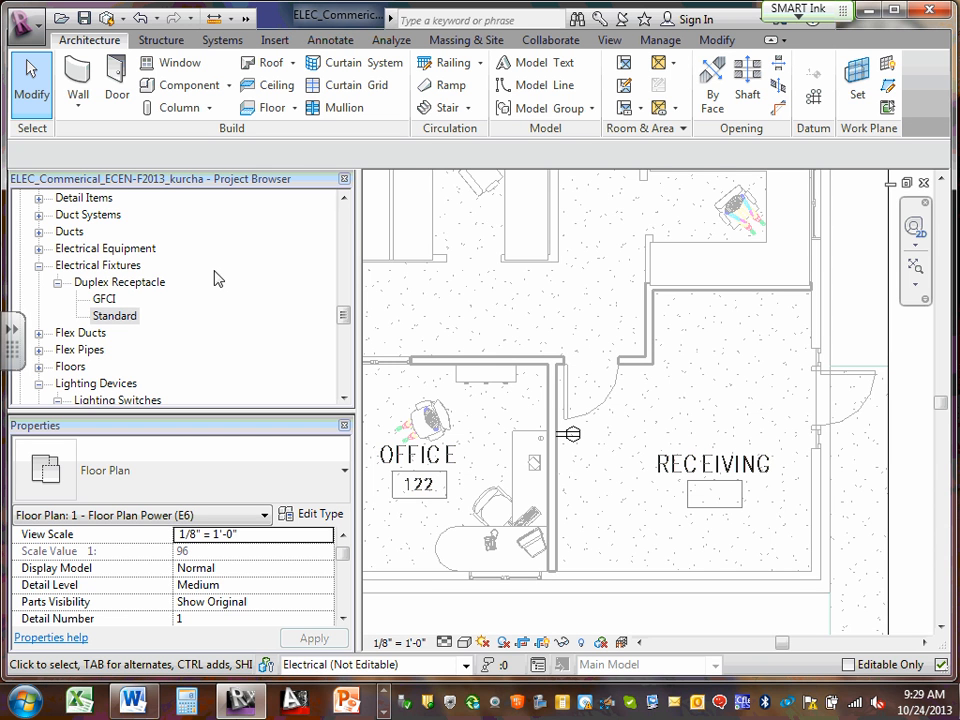
# Step: Place a second Standard Duplex Receptacle inside the Receiving room on the exterior wall, just below the exterior door
pyautogui.click(113, 316)
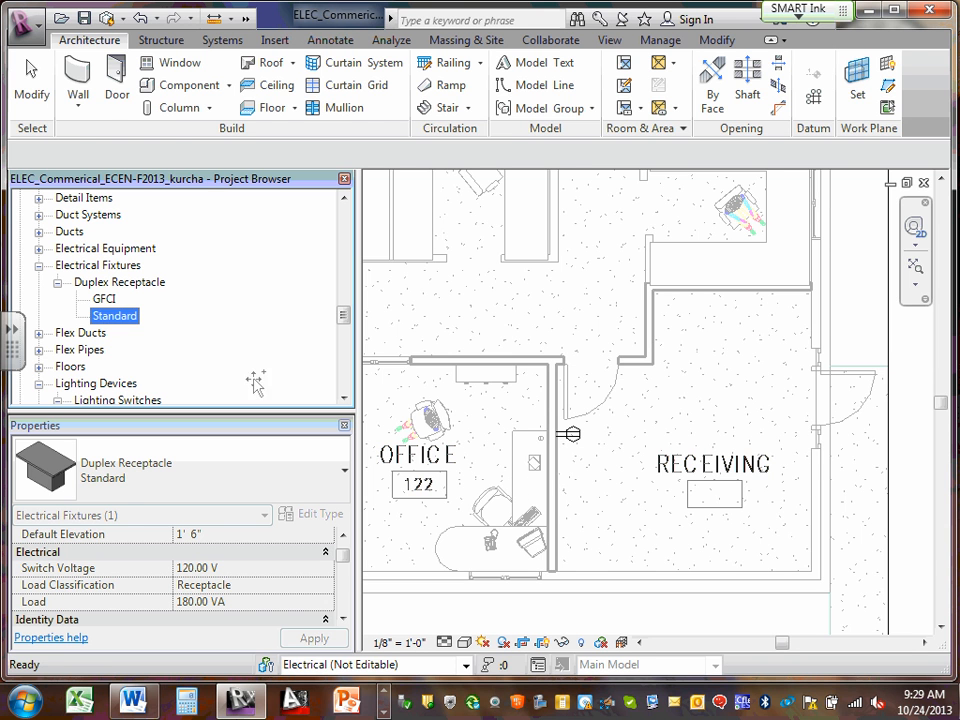
pyautogui.moveTo(255, 383); pyautogui.dragTo(516, 480)
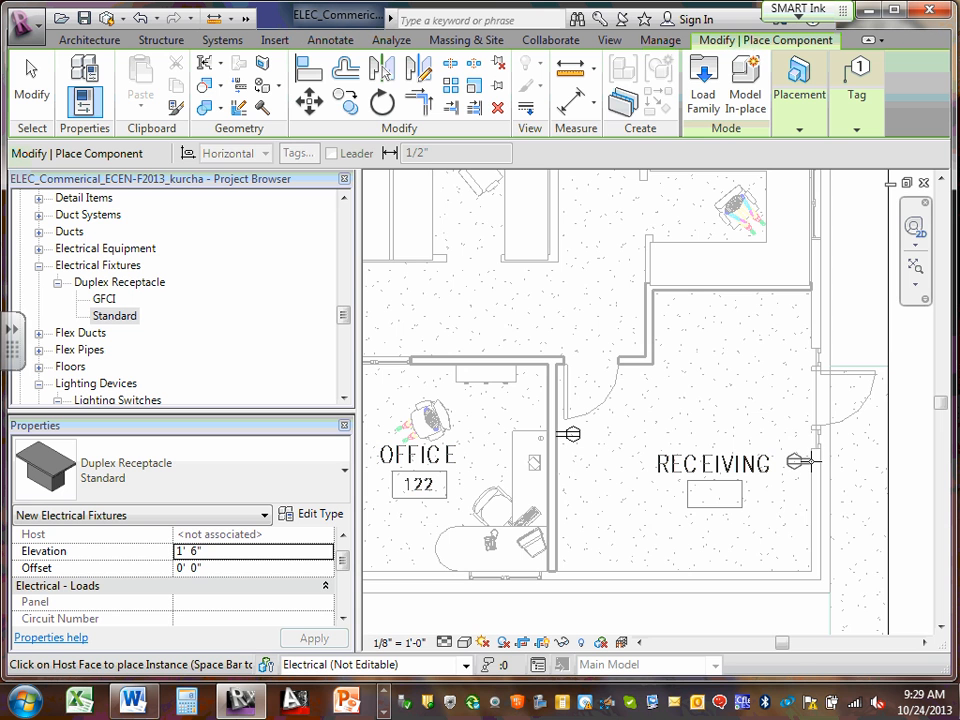
pyautogui.click(810, 461)
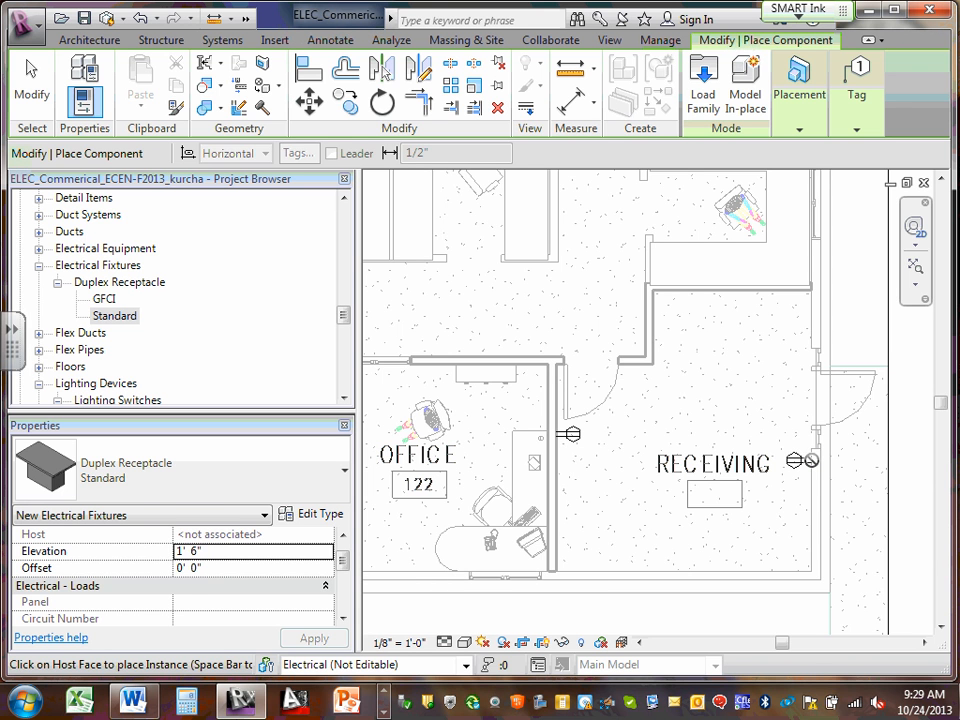
pyautogui.press('Escape')
pyautogui.press('Escape')
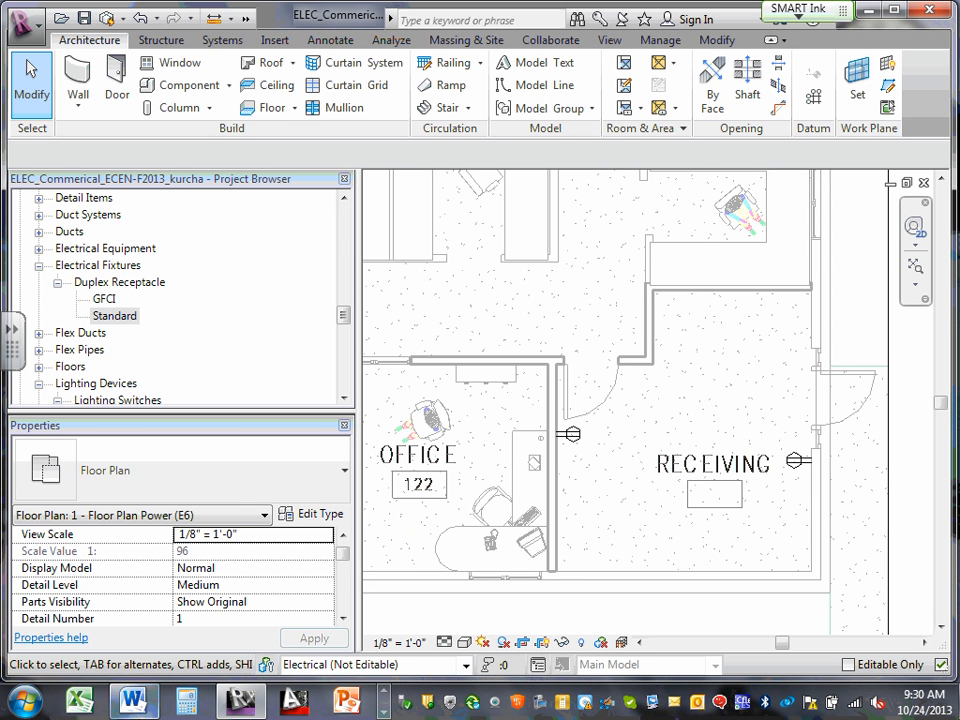
# Step: Check the receptacle criteria for Restrooms 113 and 114 in the Word narrative, and locate both toilet rooms on the Revit power plan
pyautogui.click(134, 708)
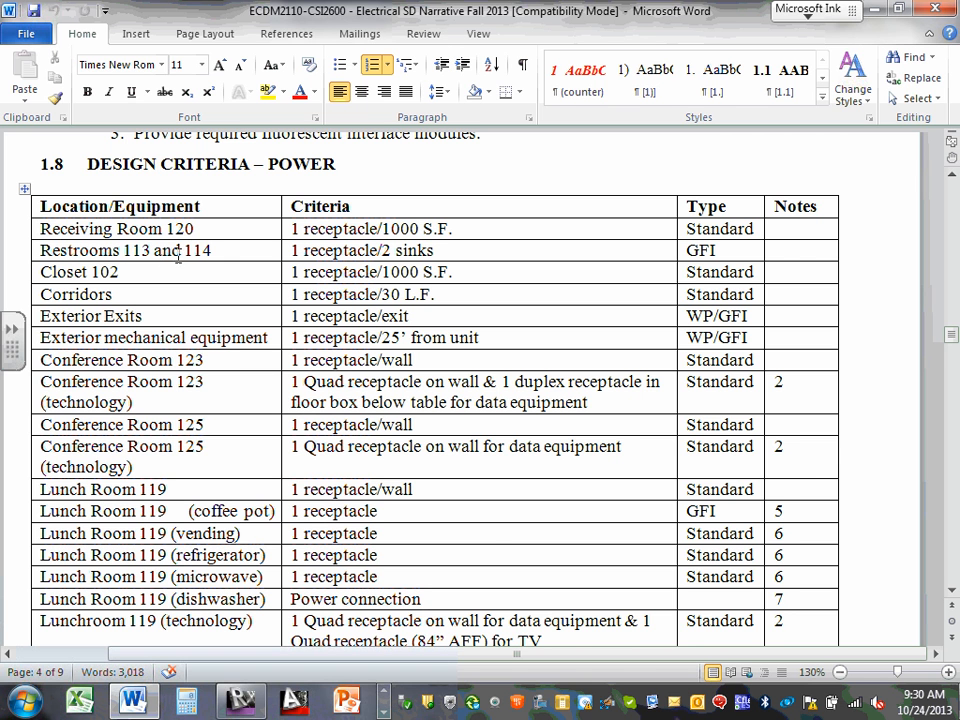
pyautogui.click(875, 9)
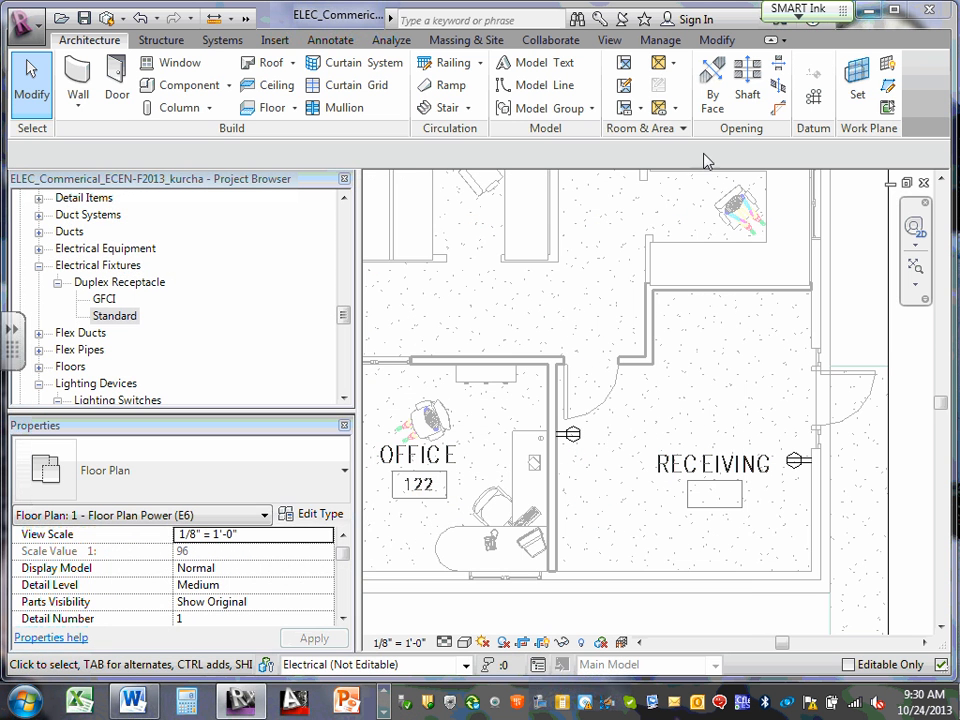
pyautogui.click(916, 287)
pyautogui.click(840, 322)
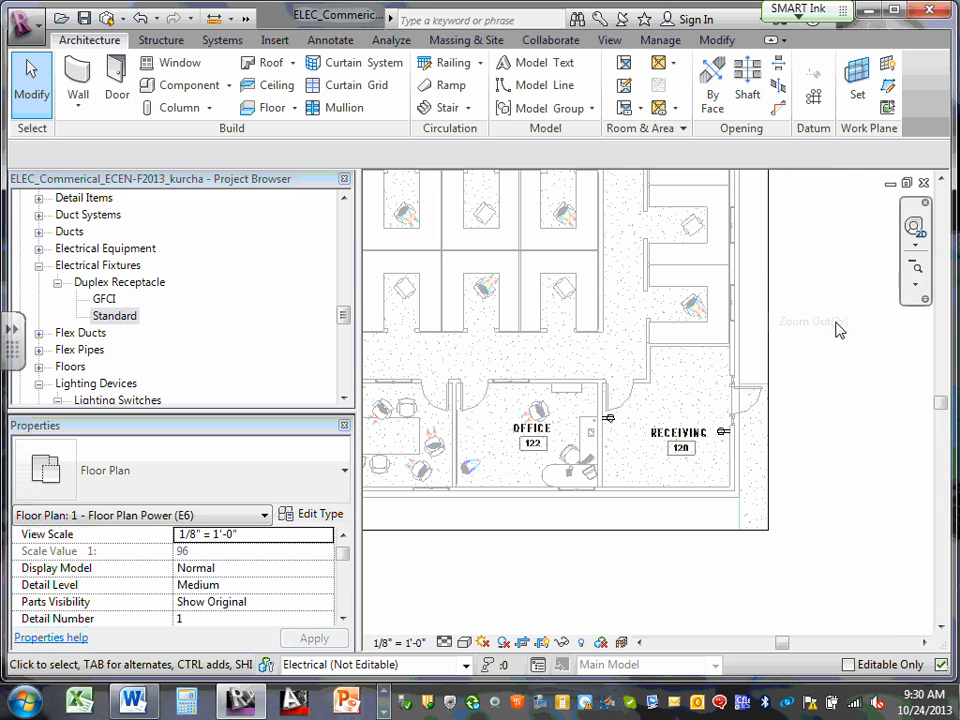
pyautogui.click(916, 288)
pyautogui.click(833, 340)
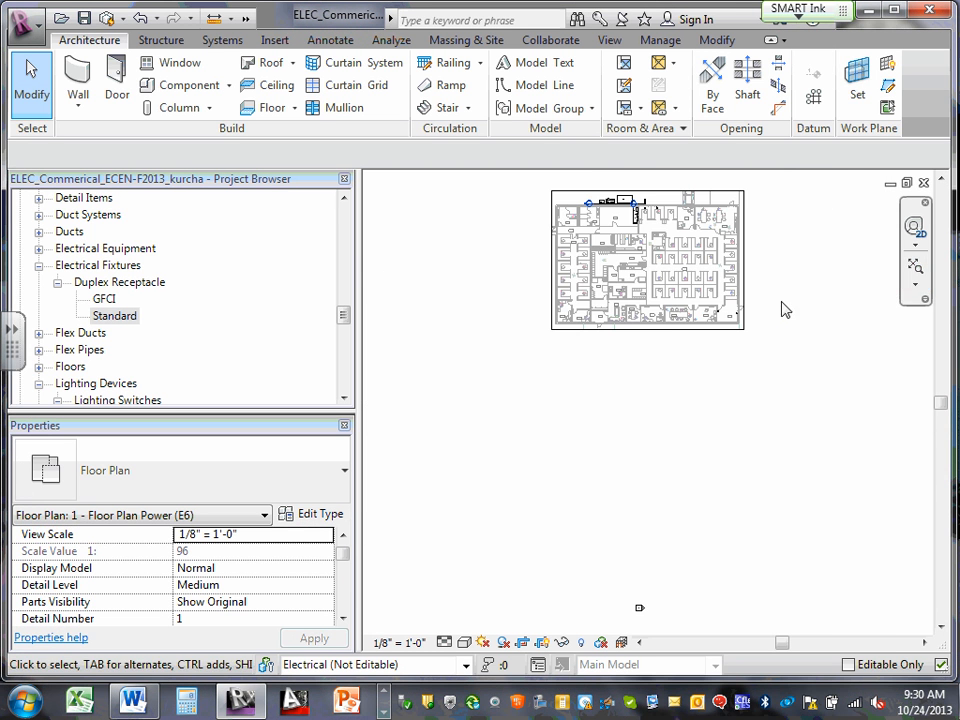
pyautogui.click(916, 287)
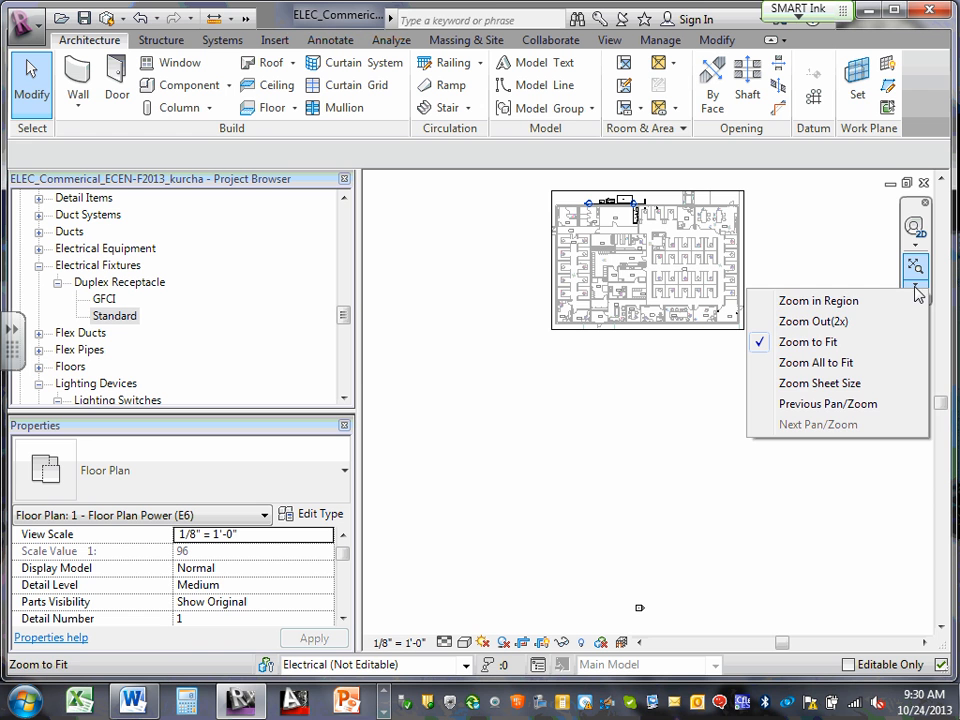
pyautogui.click(818, 301)
pyautogui.moveTo(531, 187); pyautogui.dragTo(612, 248)
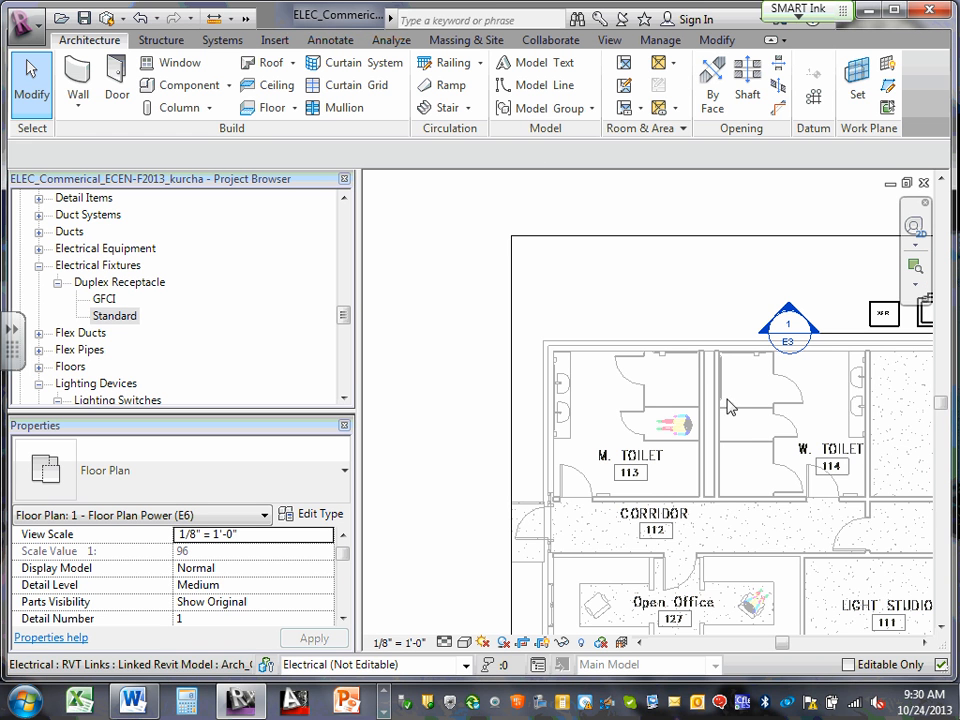
pyautogui.click(925, 643)
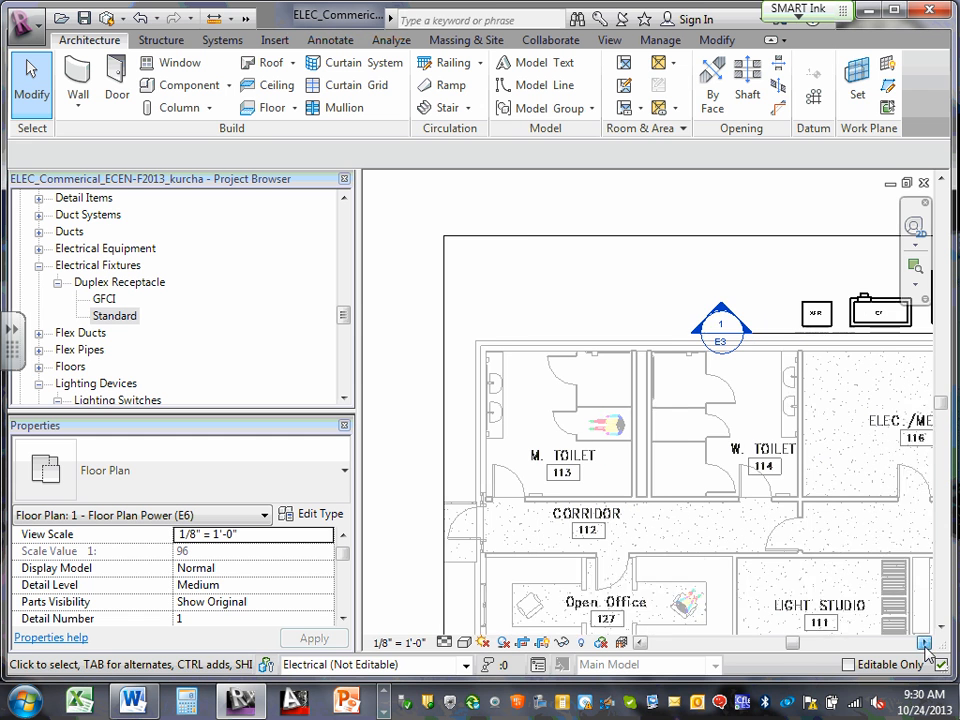
pyautogui.click(925, 643)
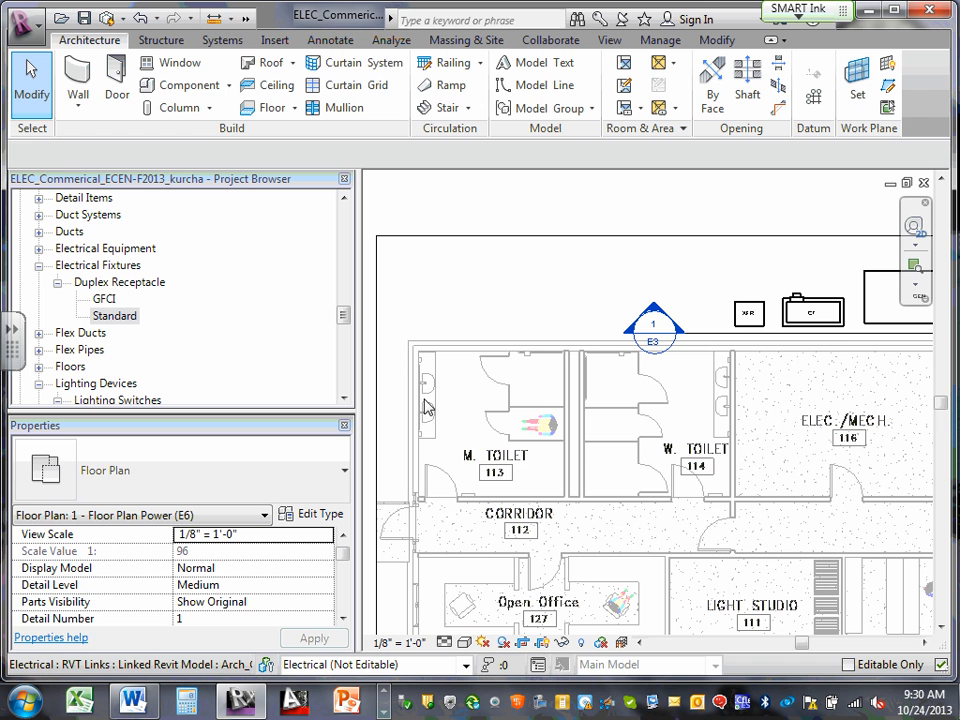
pyautogui.moveTo(133, 700)
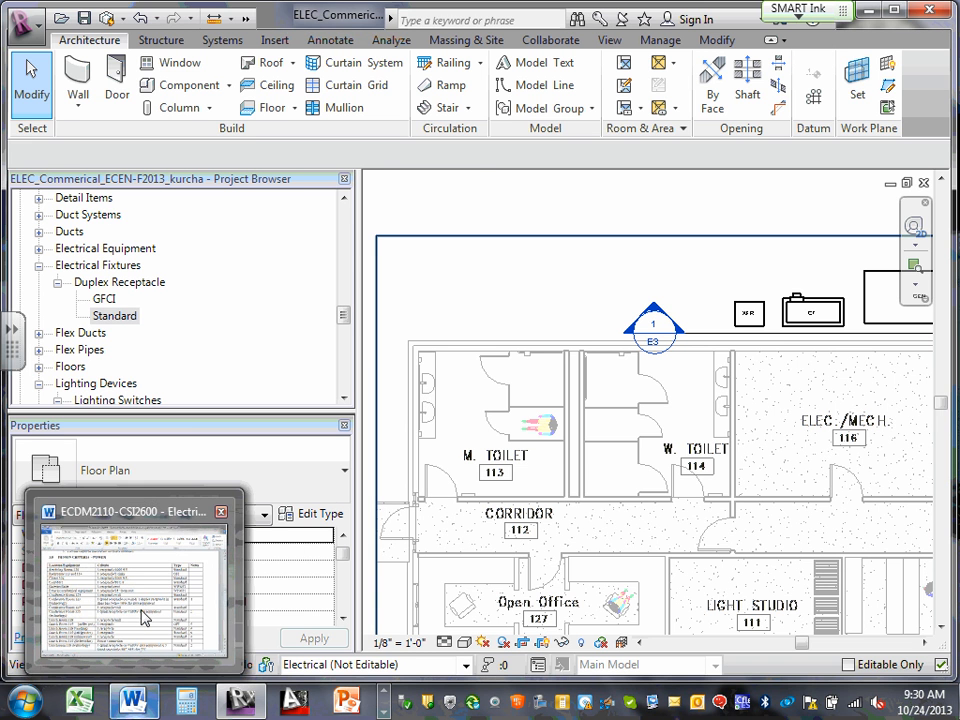
pyautogui.click(143, 618)
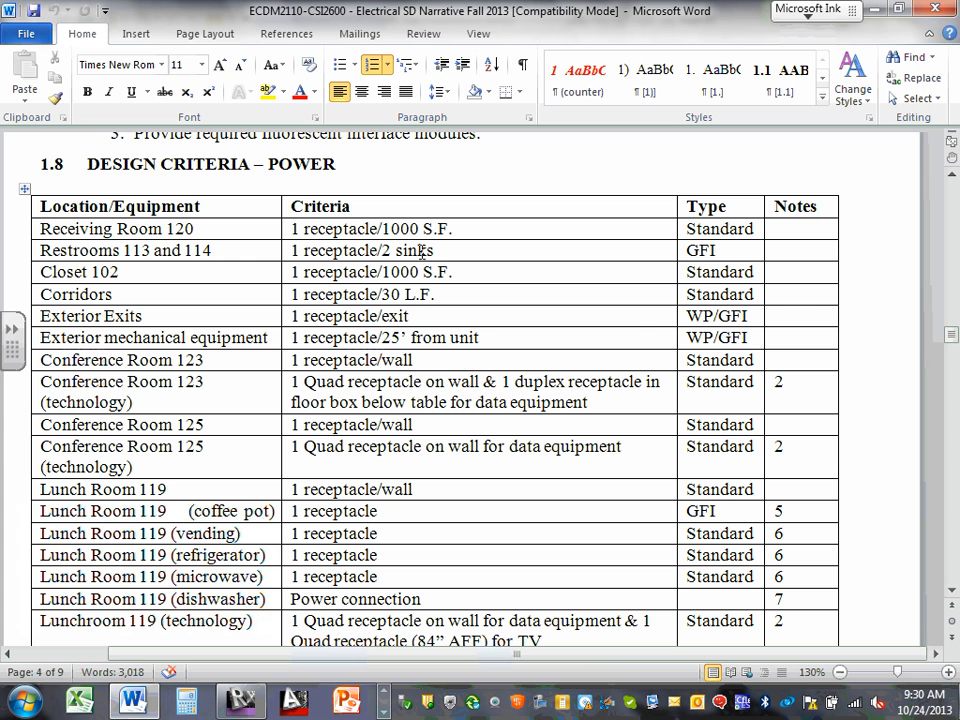
pyautogui.click(876, 9)
# Step: Place a GFCI Duplex Receptacle in M. Toilet 113 on the exterior sink wall, between the sink counter and the door
pyautogui.click(103, 299)
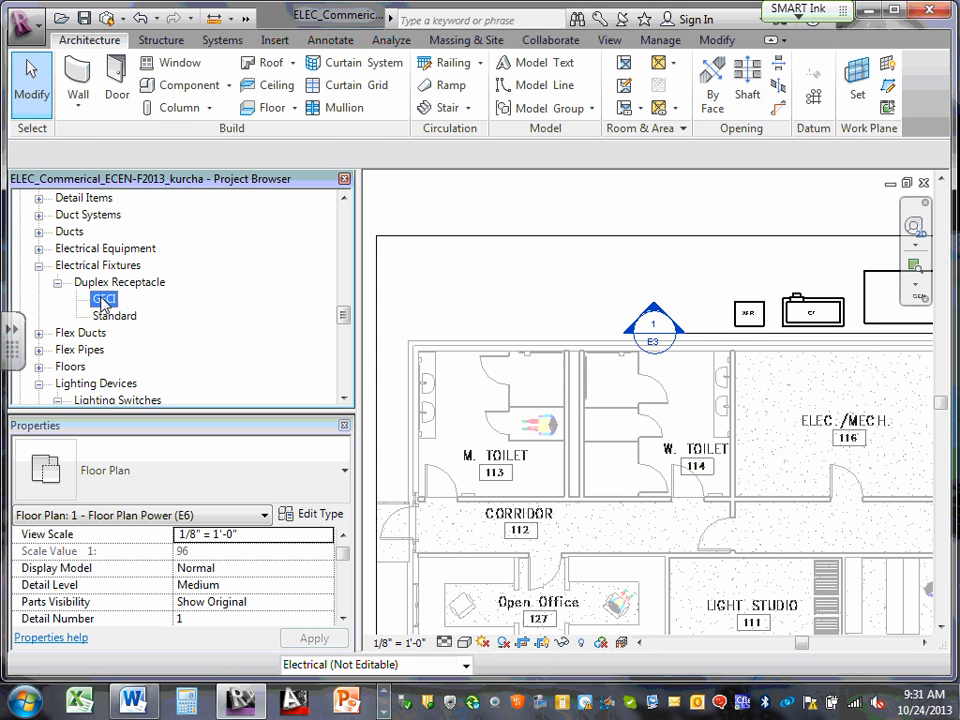
pyautogui.moveTo(103, 299); pyautogui.dragTo(430, 390)
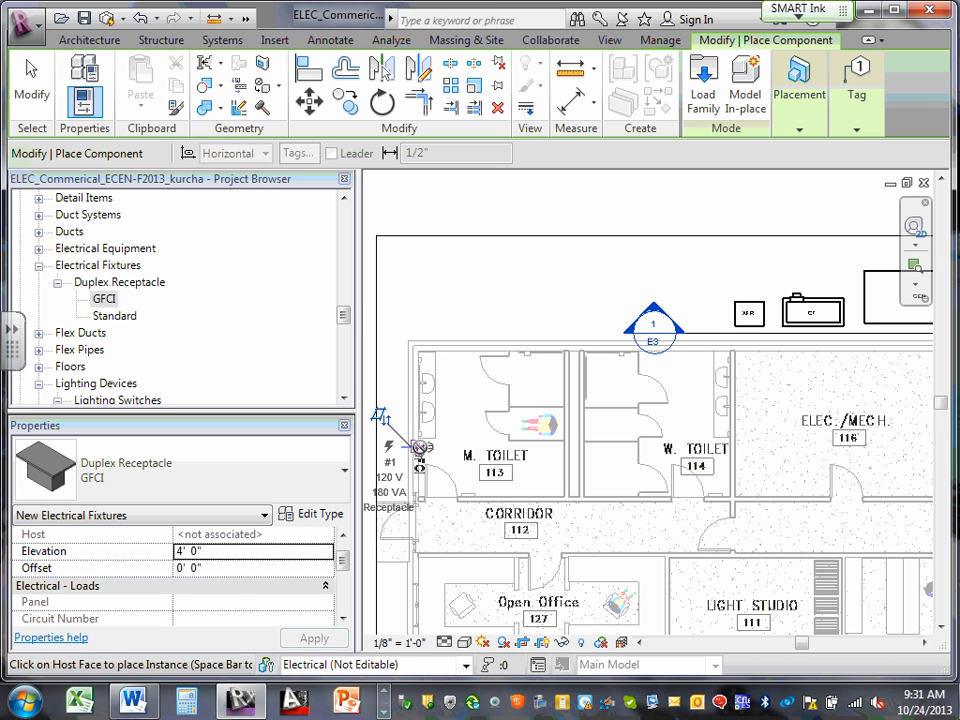
pyautogui.click(422, 441)
pyautogui.press('Escape')
pyautogui.press('Escape')
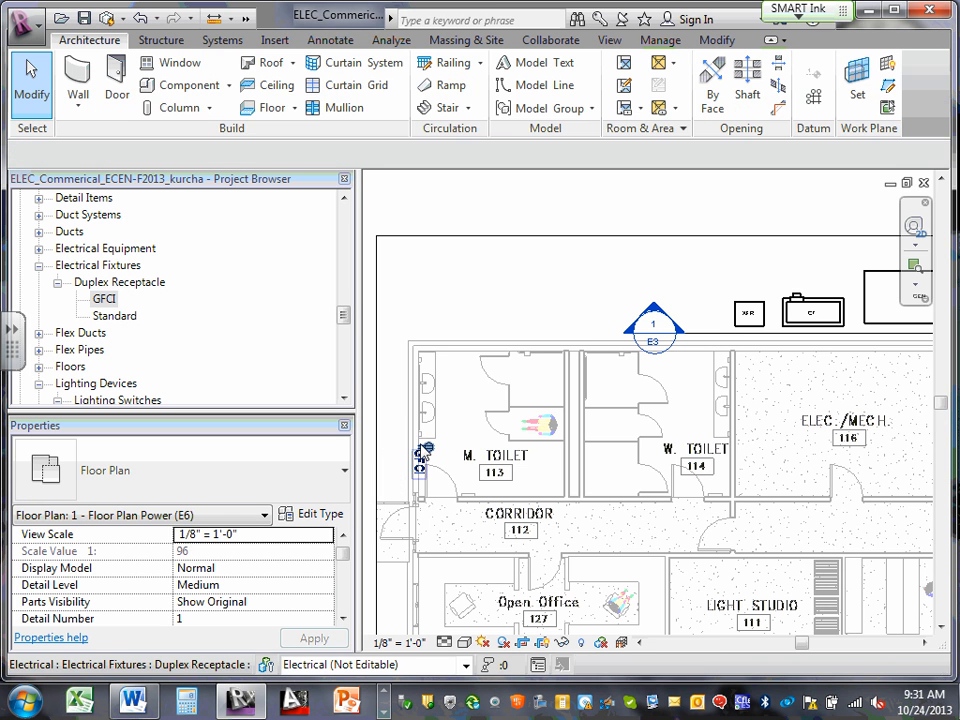
# Step: Nudge the GFCI receptacle in M. Toilet 113 along its wall until it sits between the two sinks
pyautogui.click(424, 452)
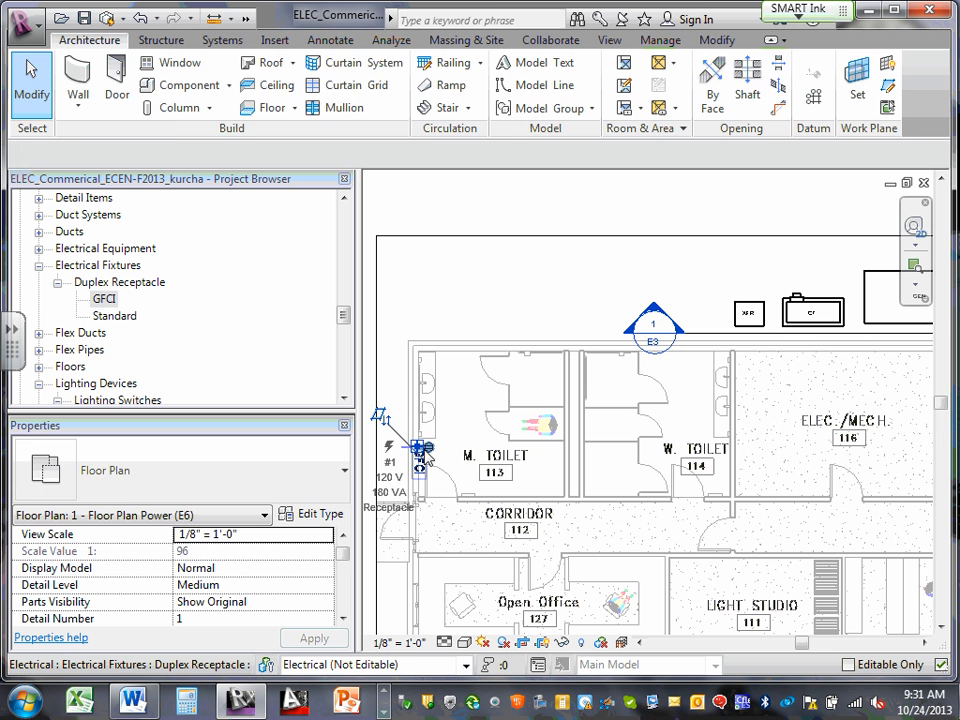
pyautogui.click(424, 452)
pyautogui.moveTo(424, 447); pyautogui.dragTo(424, 441)
pyautogui.press('Up')
pyautogui.press('Up')
pyautogui.press('Up')
pyautogui.press('Up')
pyautogui.press('Up')
pyautogui.press('Up')
pyautogui.press('Up')
pyautogui.press('Up')
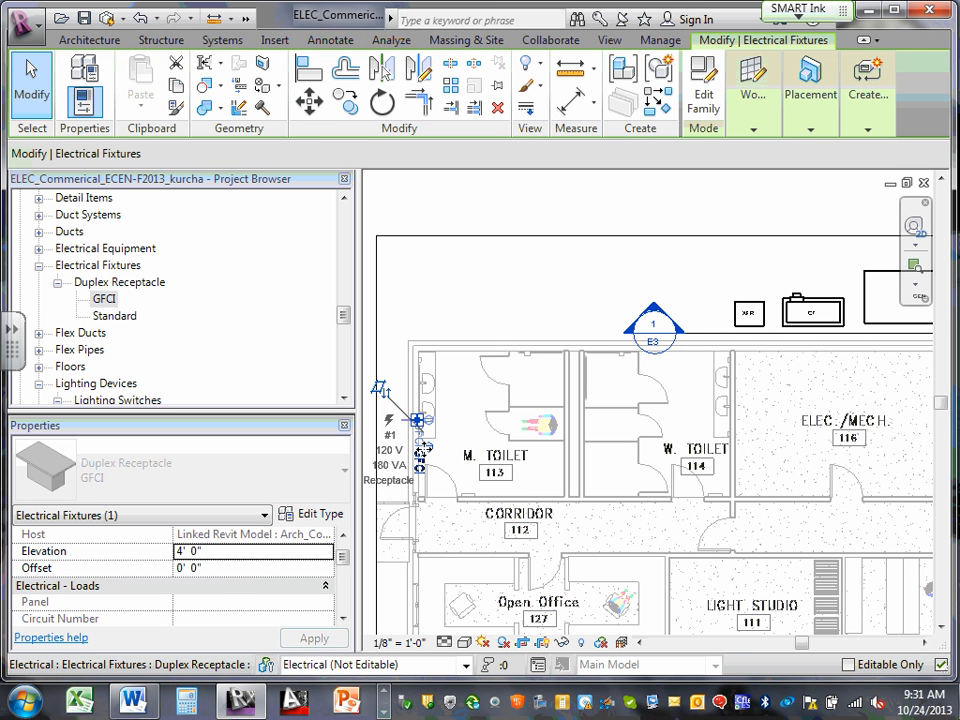
pyautogui.press('Up')
pyautogui.press('Up')
pyautogui.press('Up')
pyautogui.press('Up')
pyautogui.press('Up')
pyautogui.press('Up')
pyautogui.press('Up')
pyautogui.press('Up')
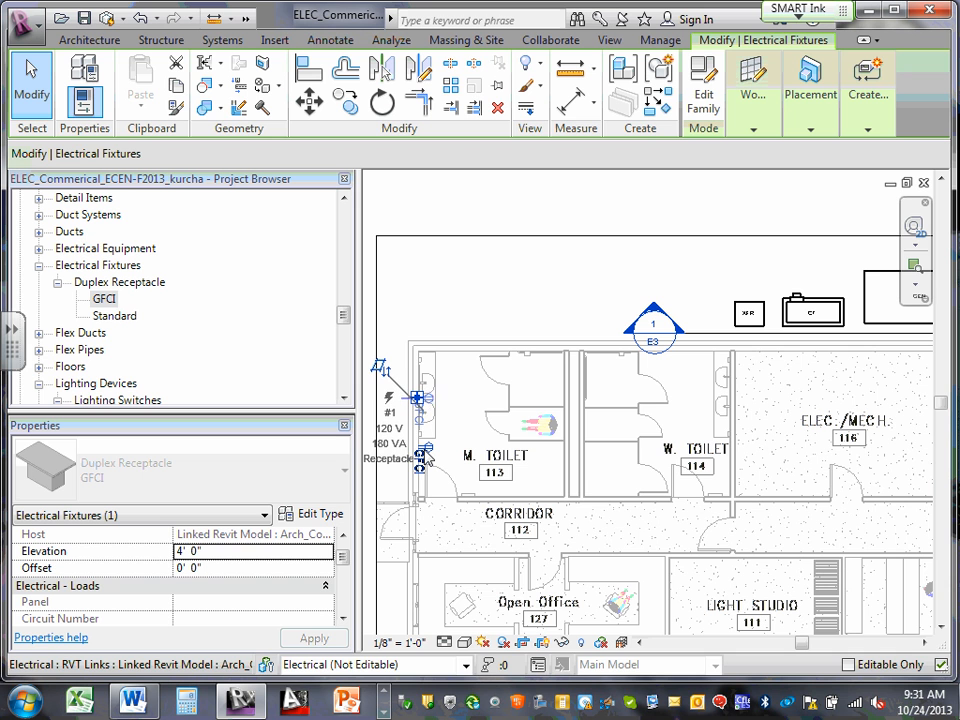
pyautogui.press('Down')
pyautogui.press('Down')
pyautogui.press('Down')
pyautogui.press('Down')
pyautogui.press('Down')
pyautogui.press('Down')
pyautogui.press('Down')
pyautogui.press('Down')
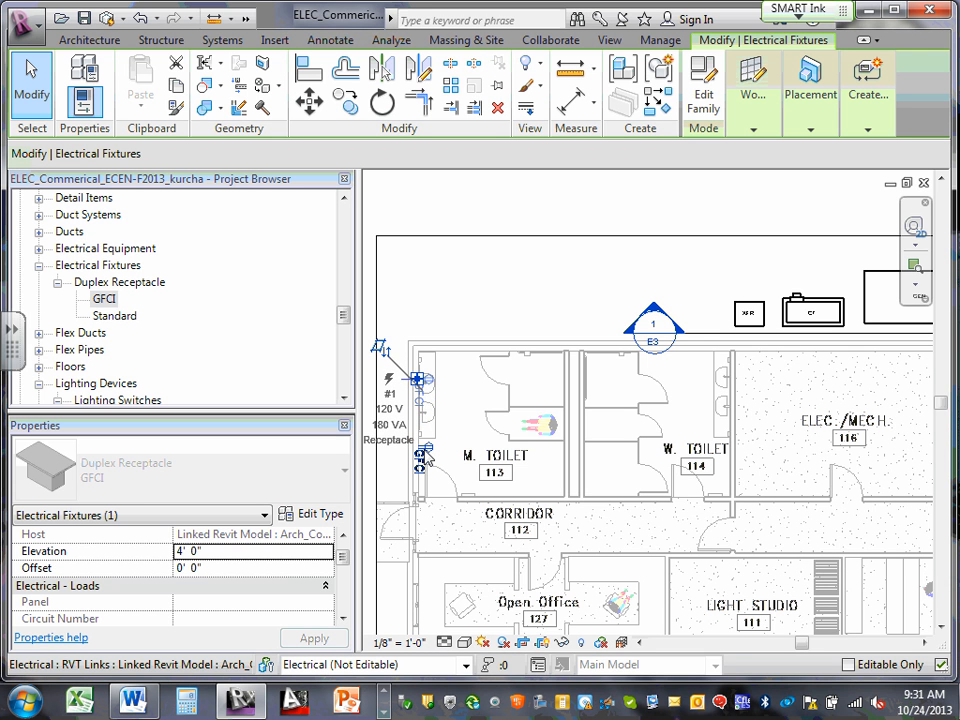
pyautogui.press('Down')
pyautogui.press('Down')
pyautogui.press('Down')
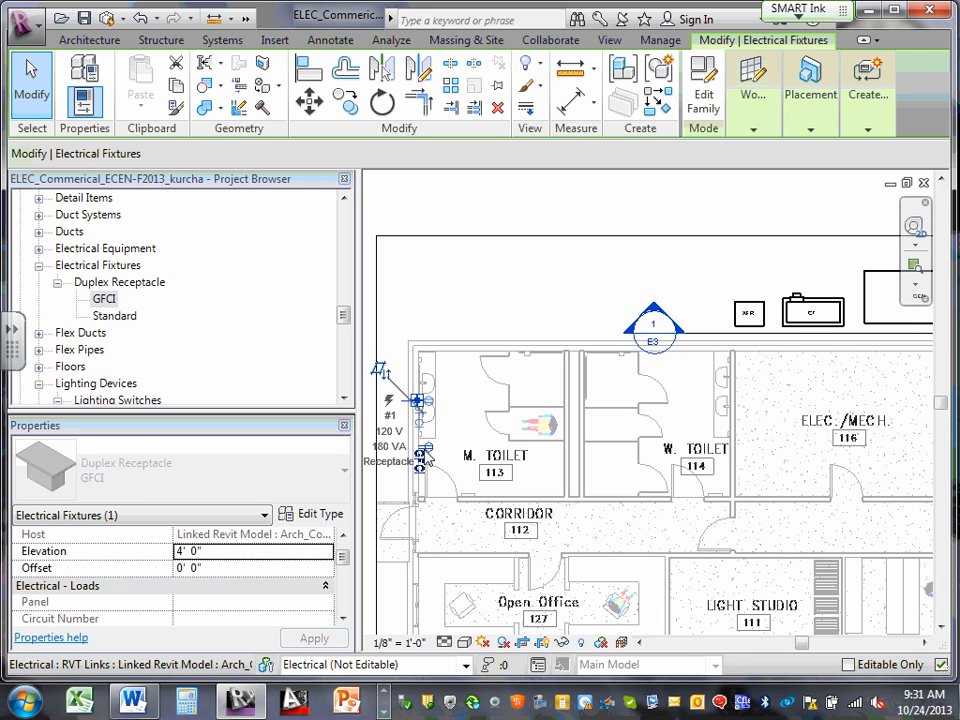
pyautogui.press('Up')
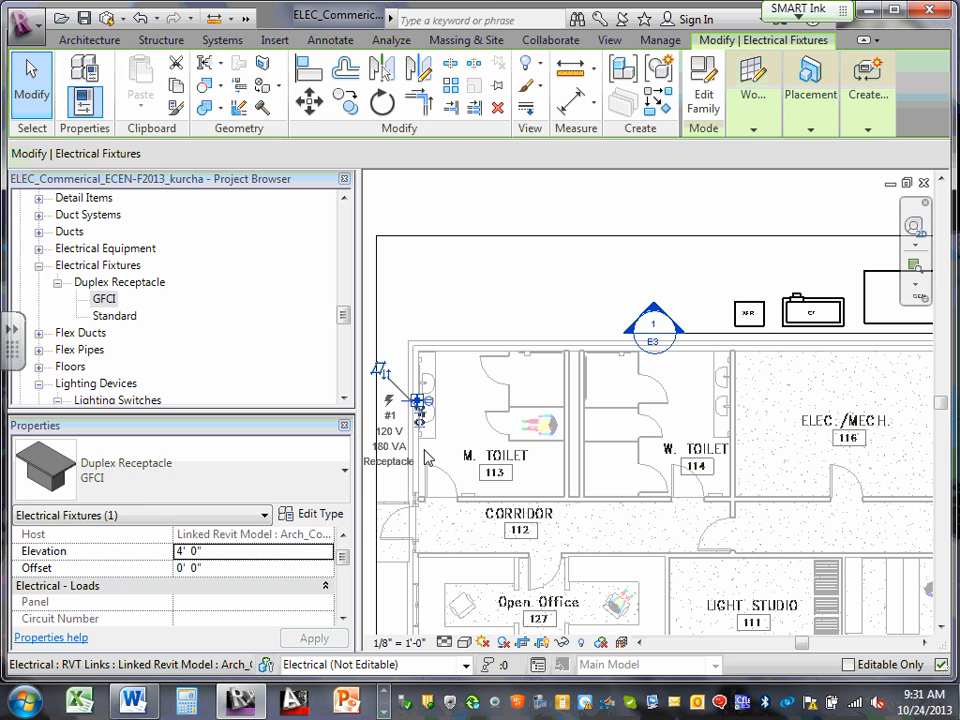
pyautogui.press('Escape')
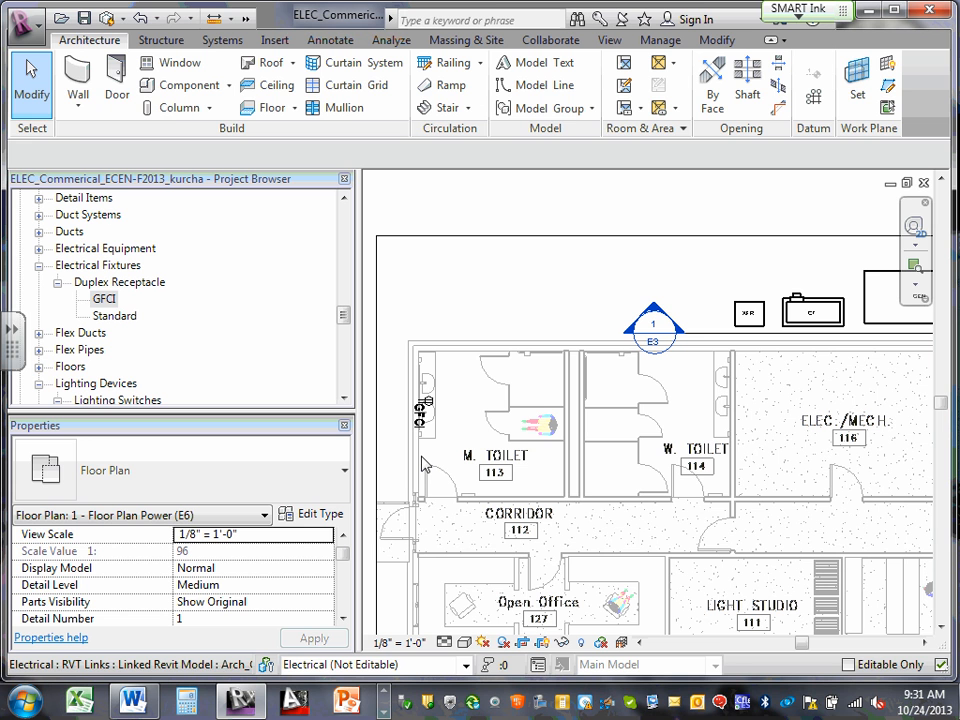
# Step: Place a GFCI Duplex Receptacle in W. Toilet 114 on the wall shared with Elec./Mech. 116, just past the sink counter
pyautogui.click(100, 299)
pyautogui.moveTo(657, 315); pyautogui.dragTo(660, 320)
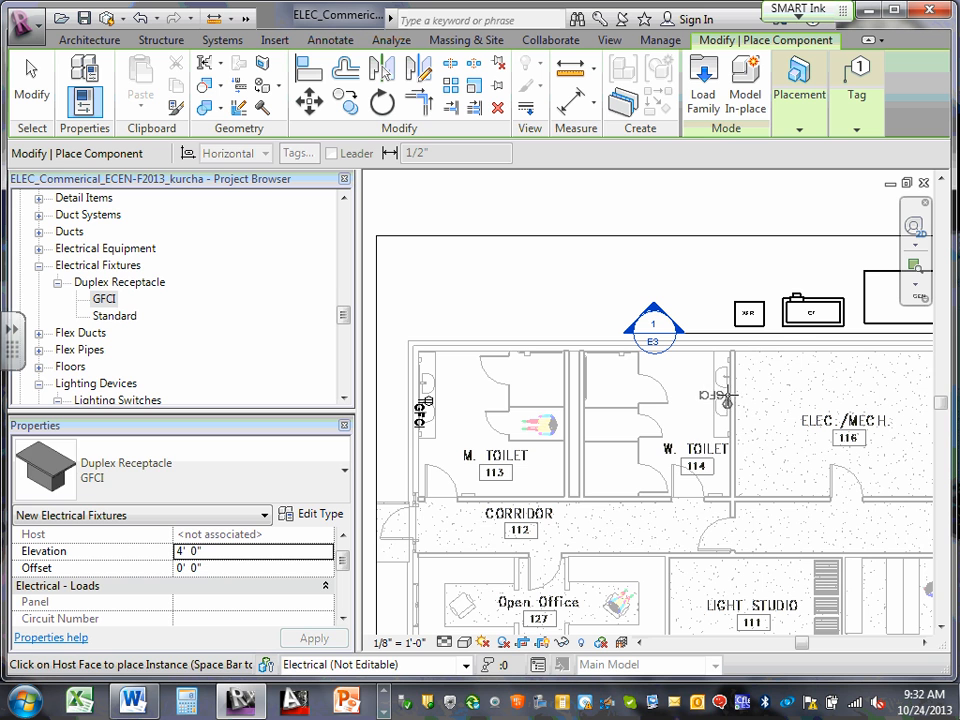
pyautogui.click(728, 455)
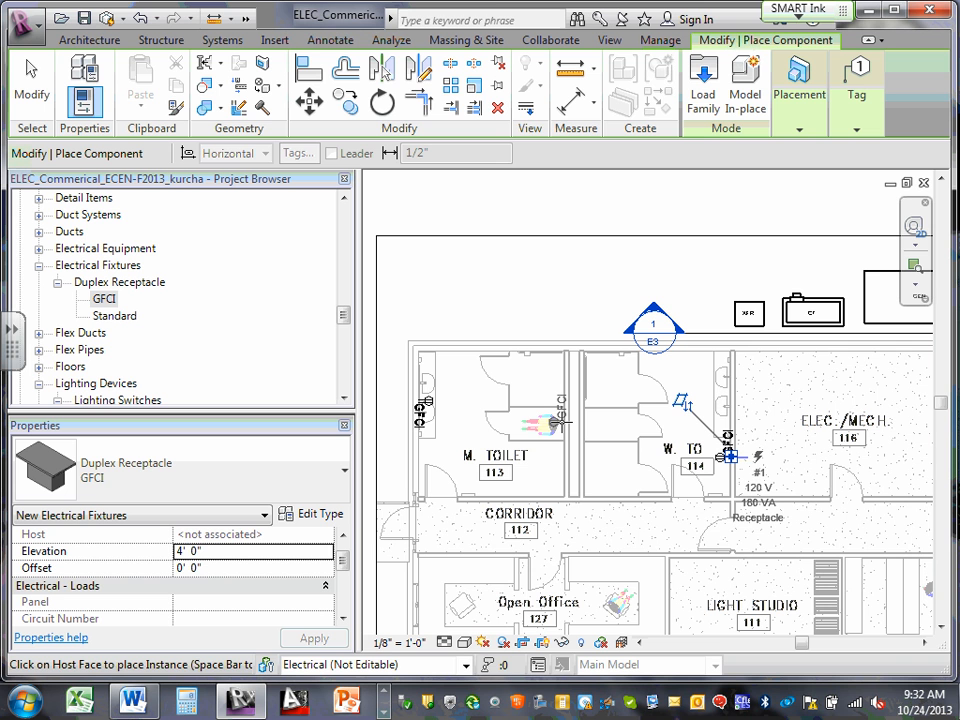
pyautogui.press('Escape')
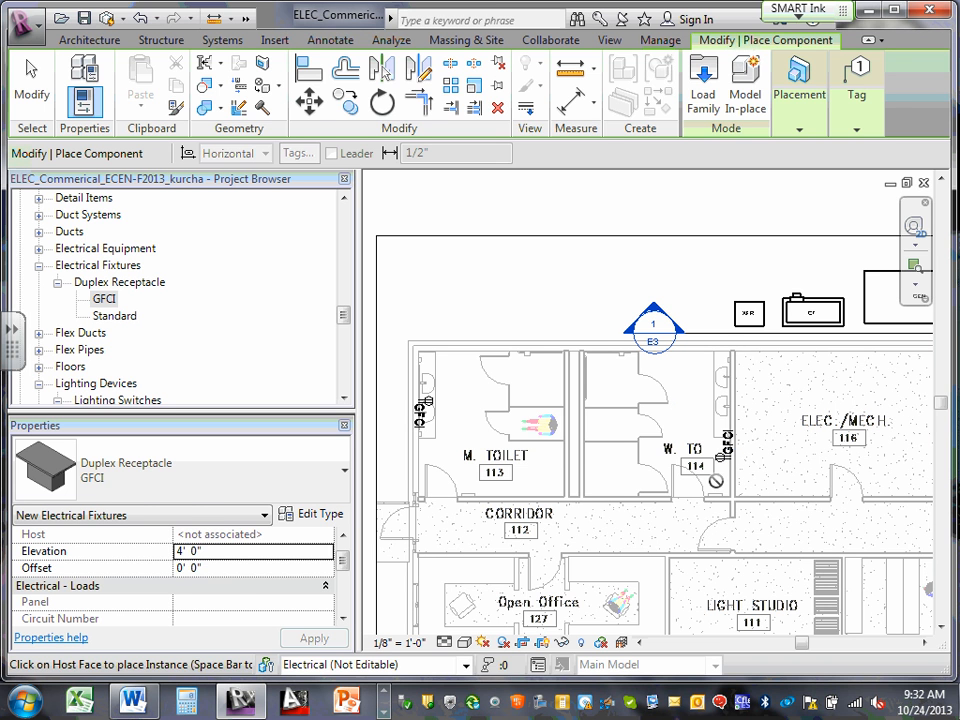
pyautogui.press('Escape')
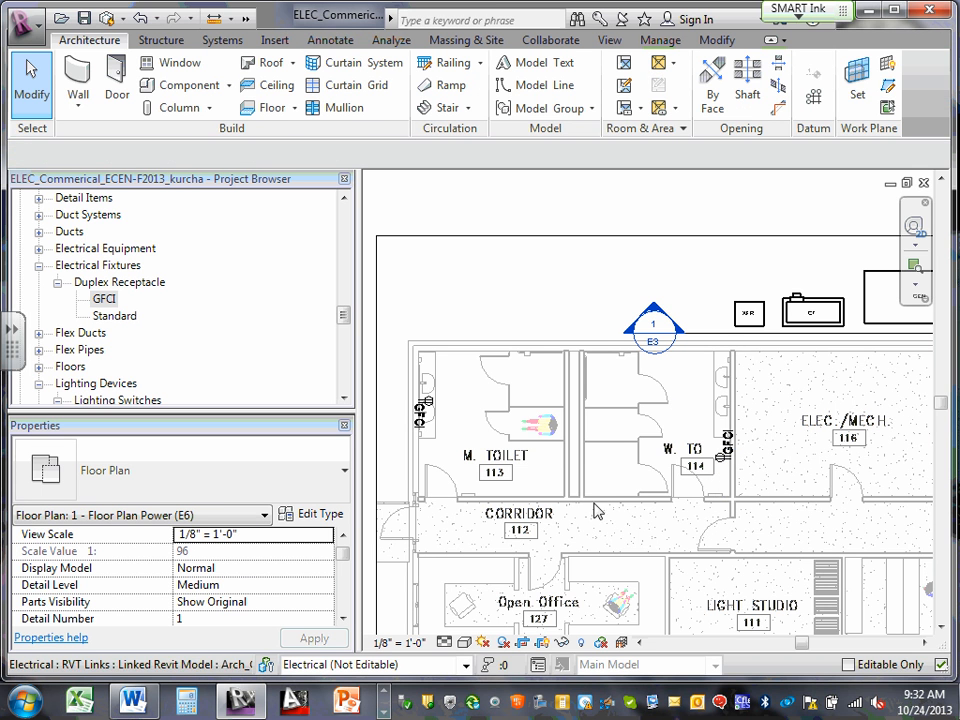
# Step: Nudge the GFCI receptacle in W. Toilet 114 along its wall until it sits between the two sinks
pyautogui.click(726, 450)
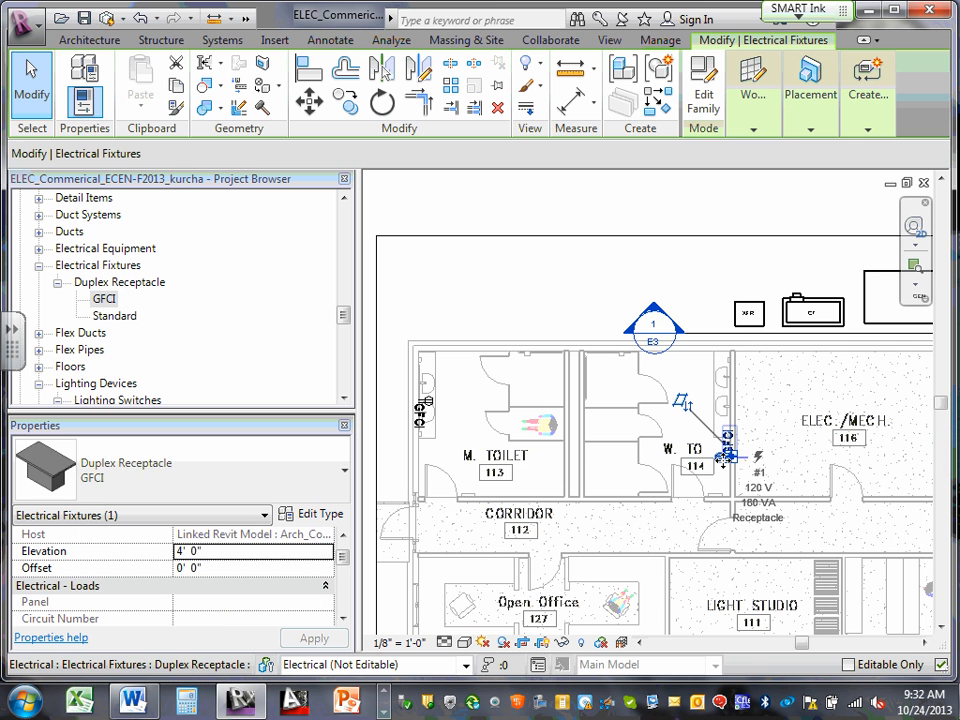
pyautogui.press('Up')
pyautogui.press('Up')
pyautogui.press('Up')
pyautogui.press('Up')
pyautogui.press('Up')
pyautogui.press('Up')
pyautogui.press('Up')
pyautogui.press('Up')
pyautogui.press('Up')
pyautogui.press('Up')
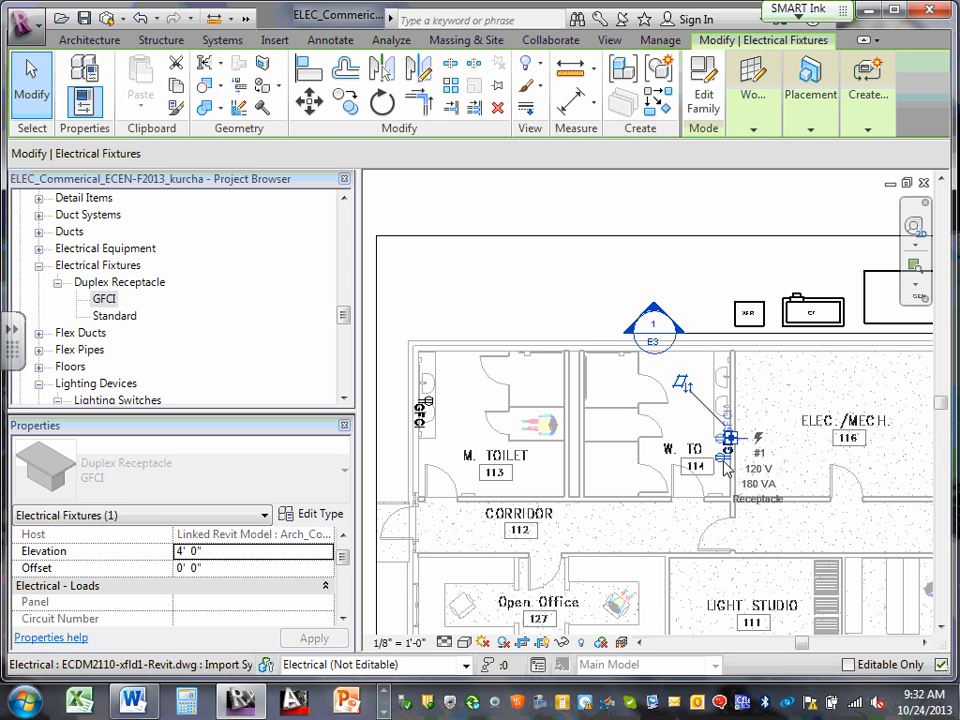
pyautogui.press('Up')
pyautogui.press('Up')
pyautogui.press('Up')
pyautogui.press('Up')
pyautogui.press('Up')
pyautogui.press('Up')
pyautogui.press('Up')
pyautogui.press('Up')
pyautogui.press('Up')
pyautogui.press('Up')
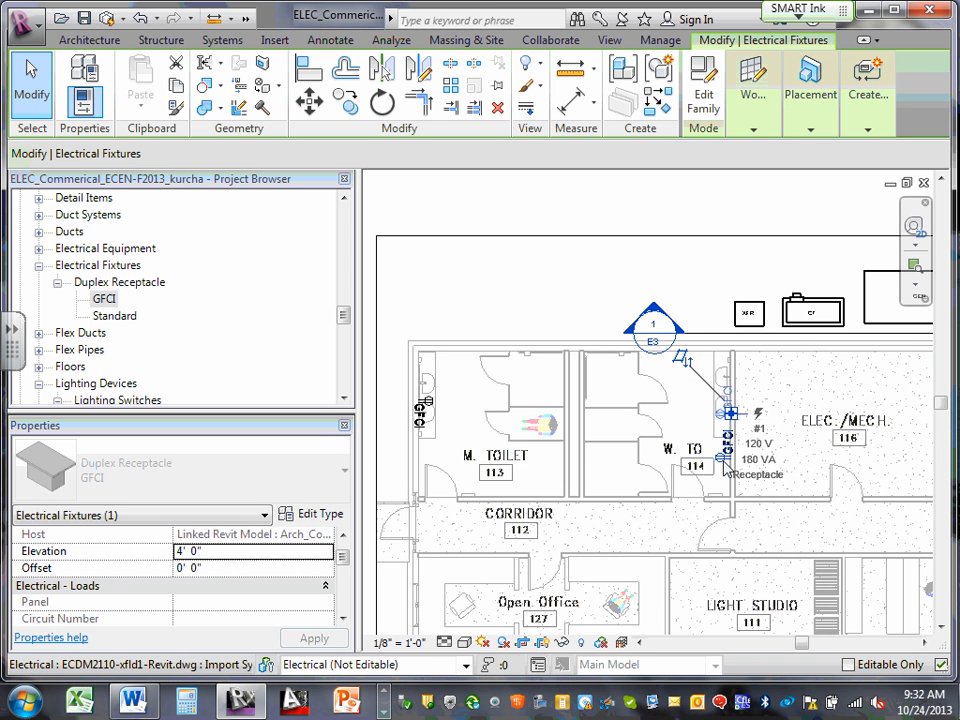
pyautogui.press('Up')
pyautogui.press('Up')
pyautogui.press('Up')
pyautogui.press('Up')
pyautogui.press('Up')
pyautogui.press('Up')
pyautogui.press('Up')
pyautogui.press('Up')
pyautogui.press('Up')
pyautogui.press('Up')
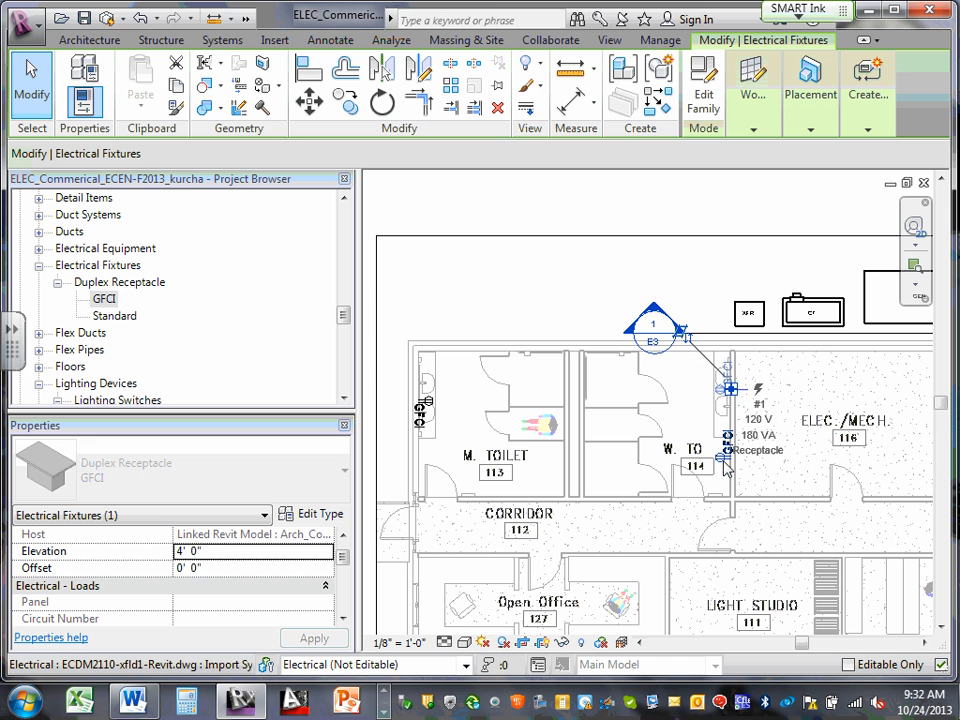
pyautogui.press('Down')
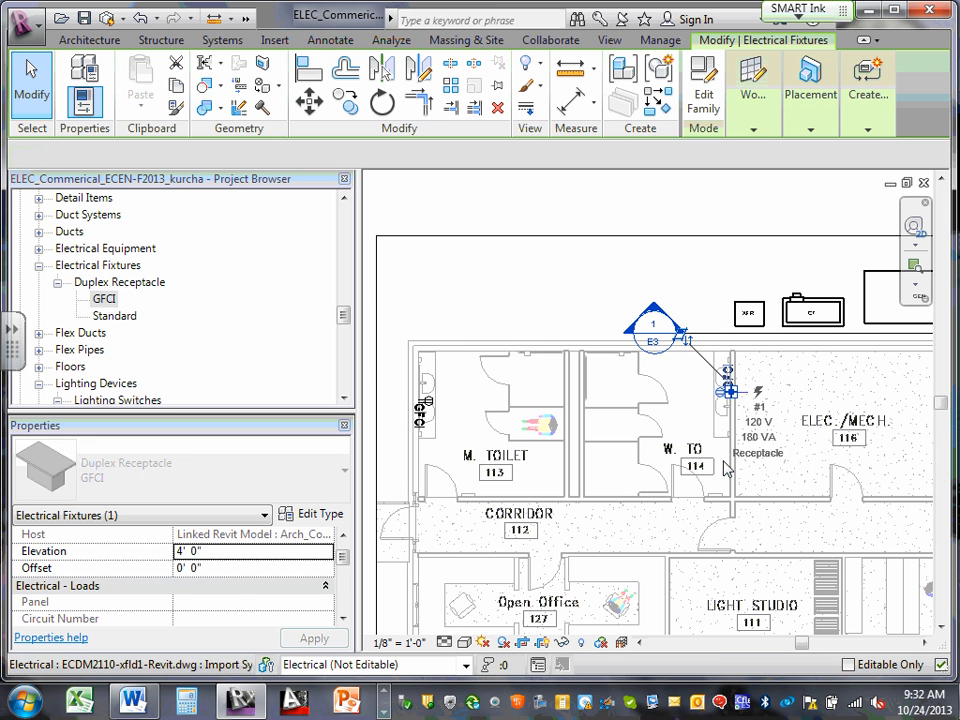
pyautogui.press('Escape')
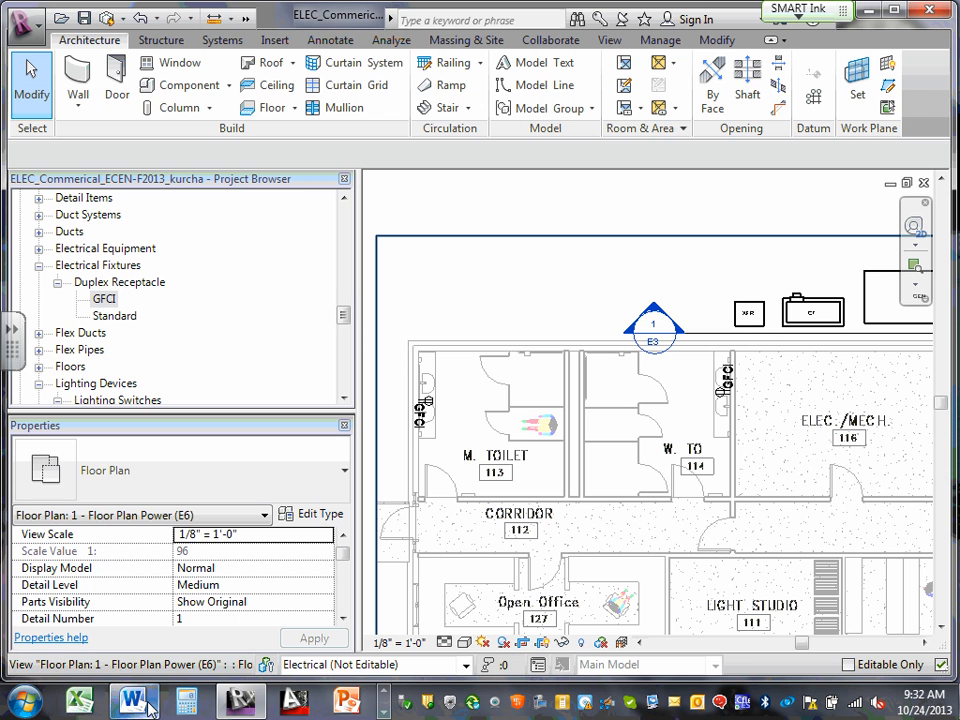
# Step: Check the power design criteria for Conference Rooms 123 and 125 in the Word electrical narrative, and return to the Revit floor plan
pyautogui.moveTo(150, 707)
pyautogui.click(135, 626)
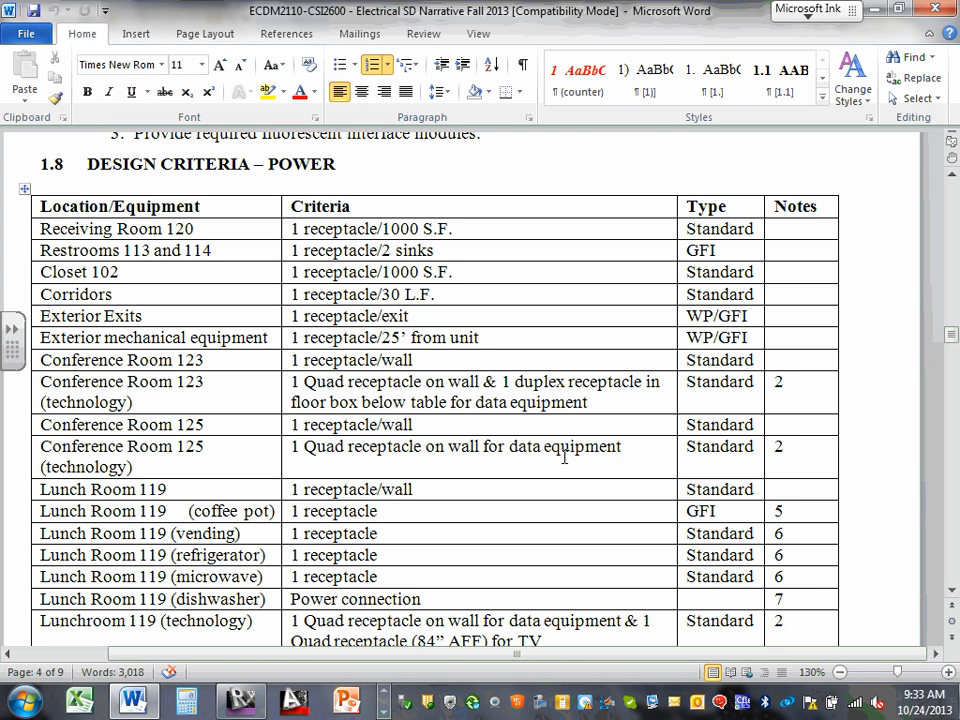
pyautogui.click(876, 9)
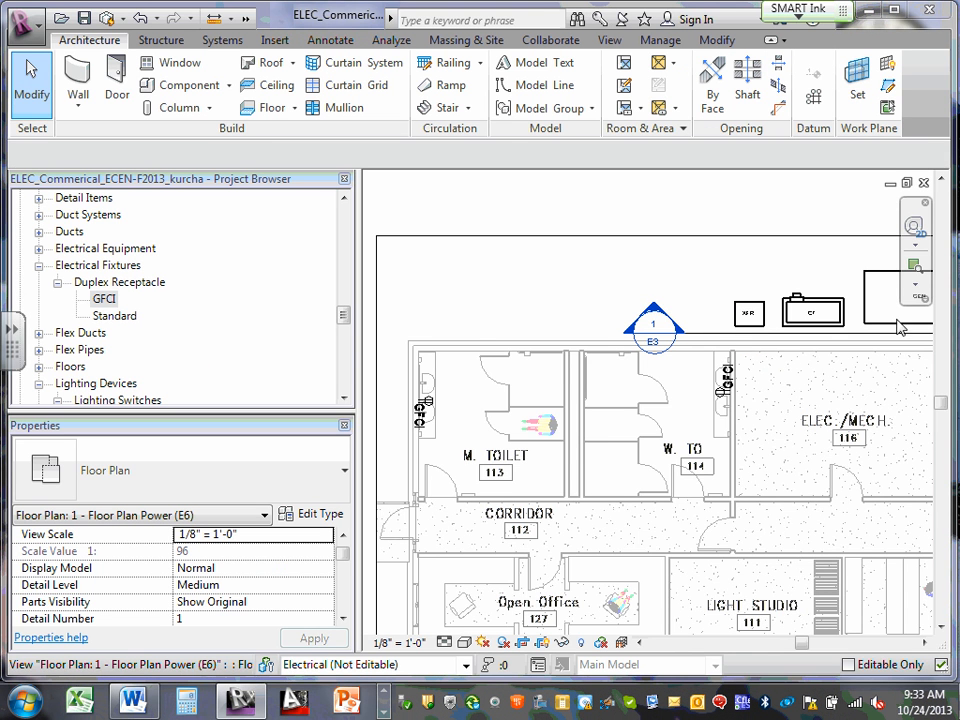
# Step: Place a Standard Duplex Receptacle on each of the four walls of Conf. 125
pyautogui.click(925, 644)
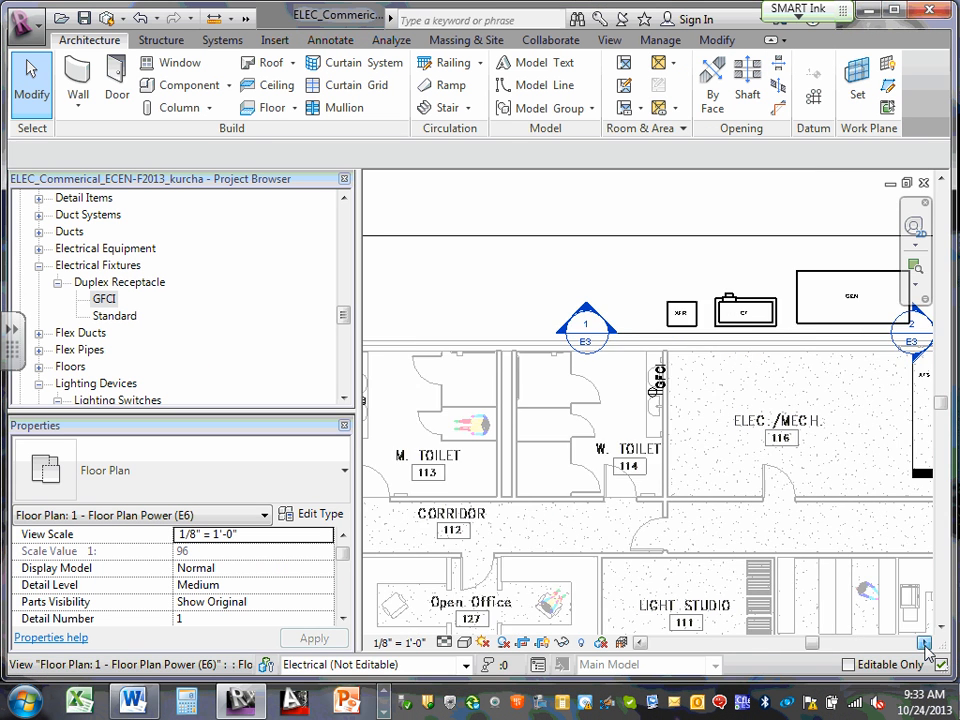
pyautogui.click(925, 644)
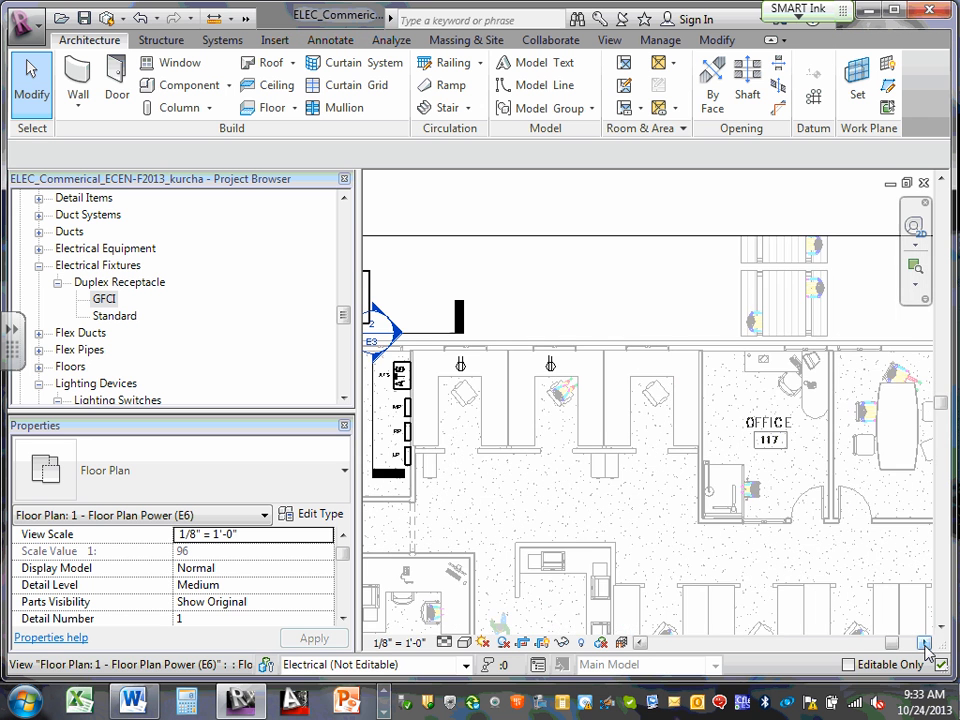
pyautogui.click(941, 627)
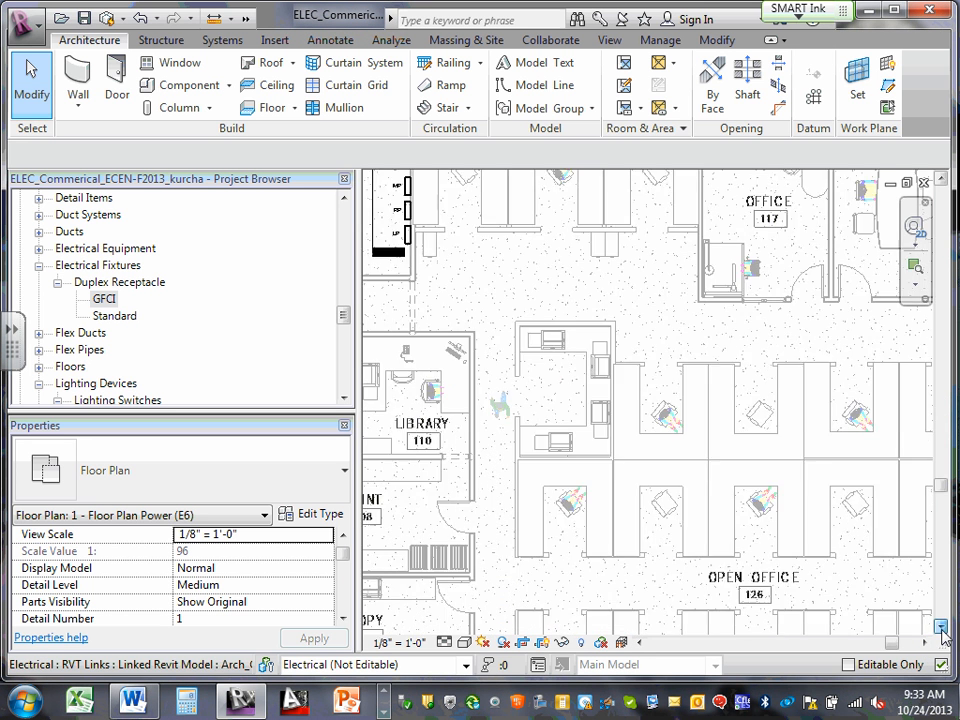
pyautogui.click(941, 627)
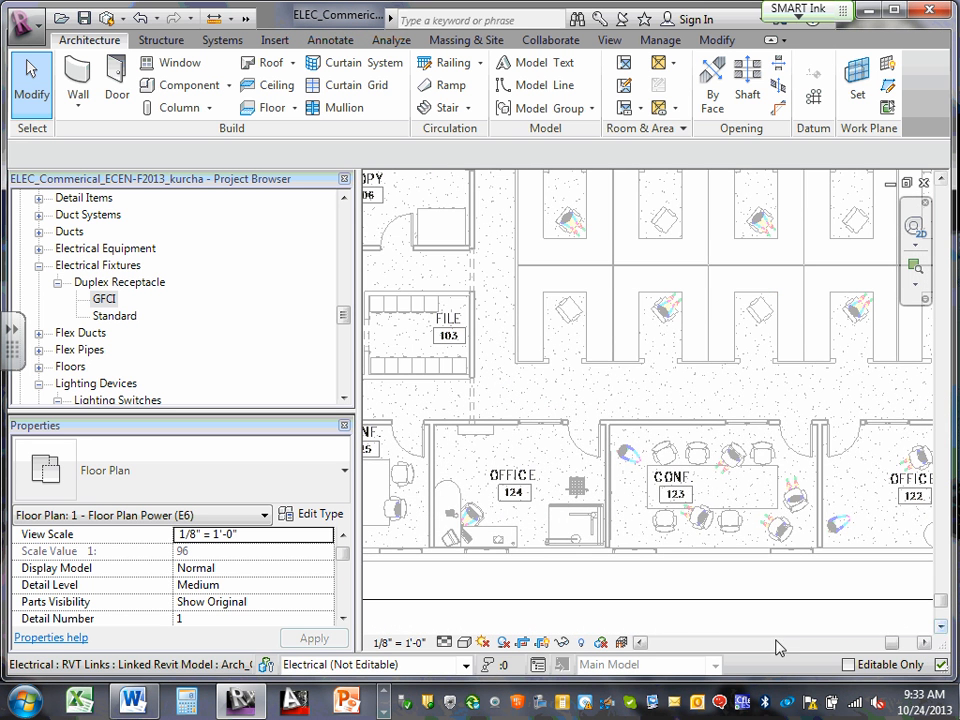
pyautogui.click(640, 643)
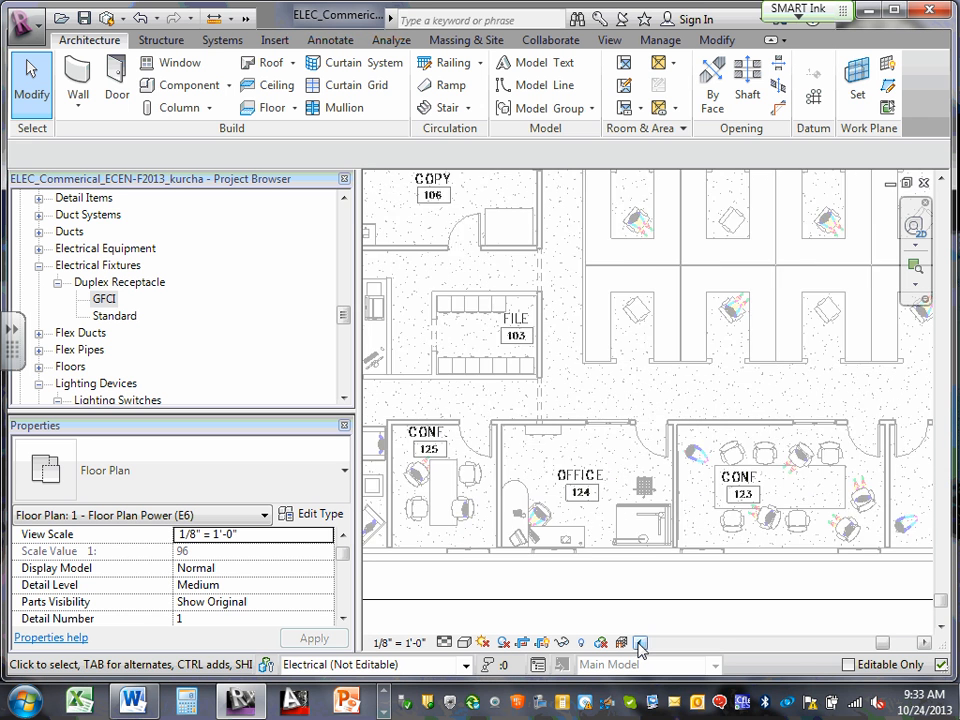
pyautogui.click(640, 643)
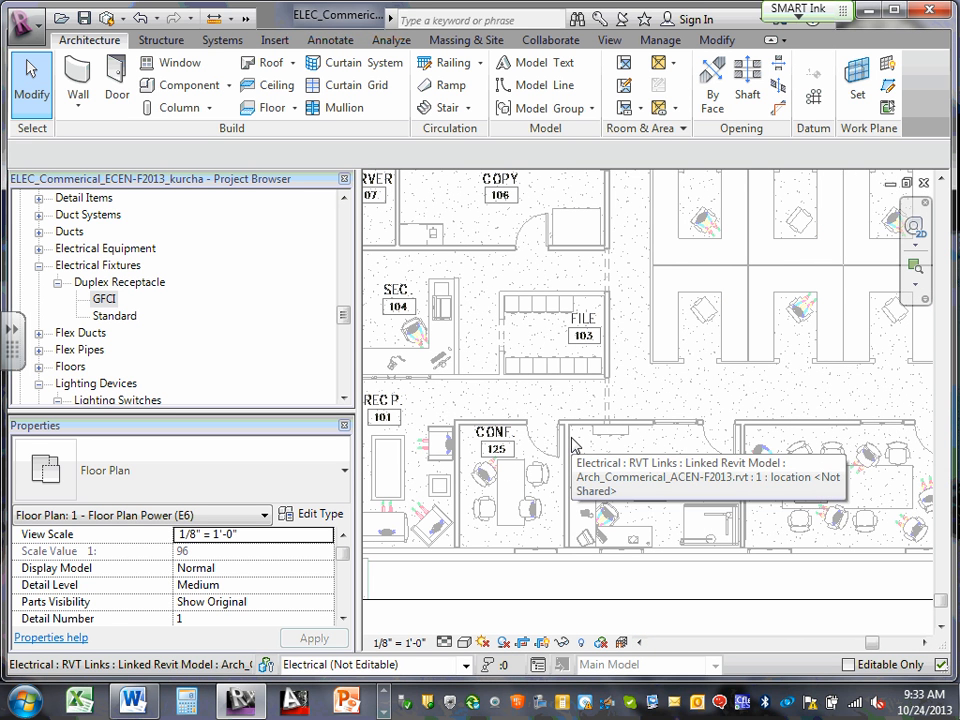
pyautogui.click(113, 316)
pyautogui.moveTo(113, 316); pyautogui.dragTo(548, 367)
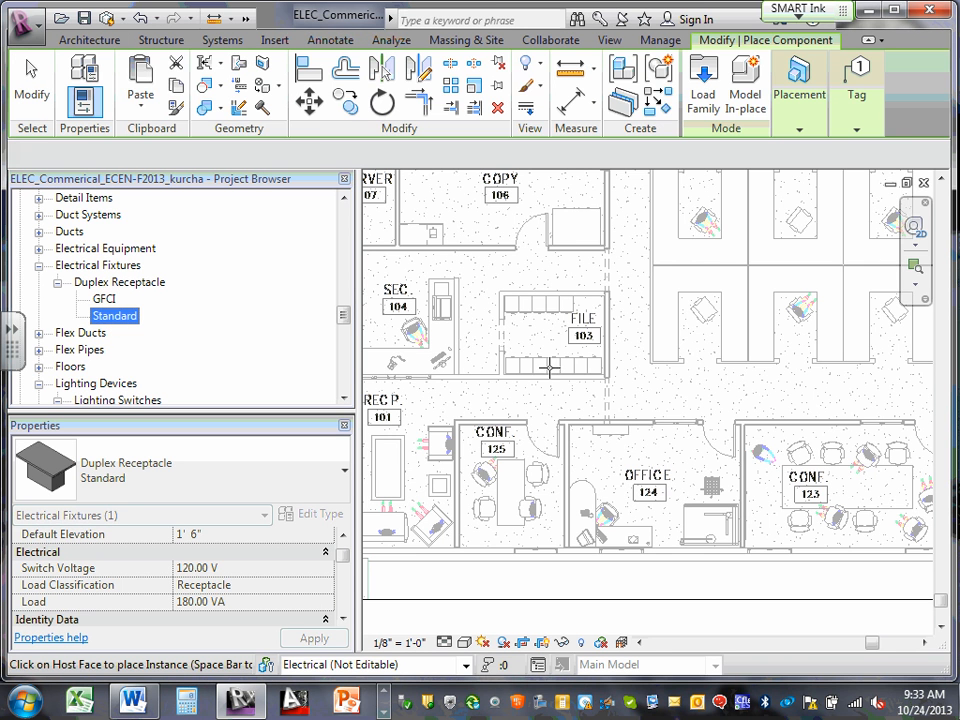
pyautogui.click(476, 430)
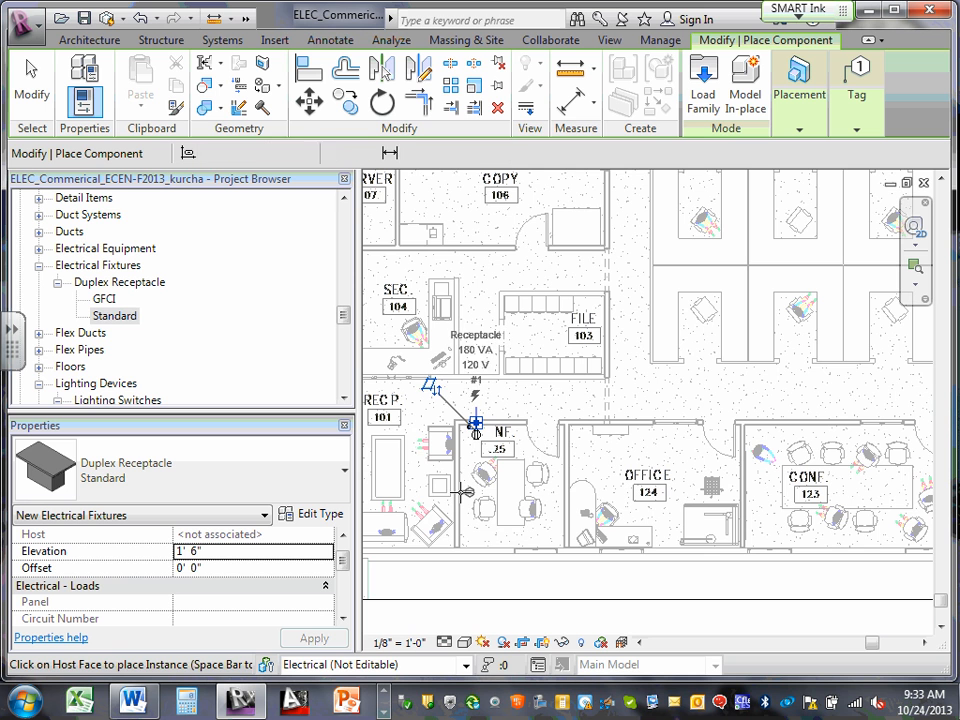
pyautogui.click(561, 496)
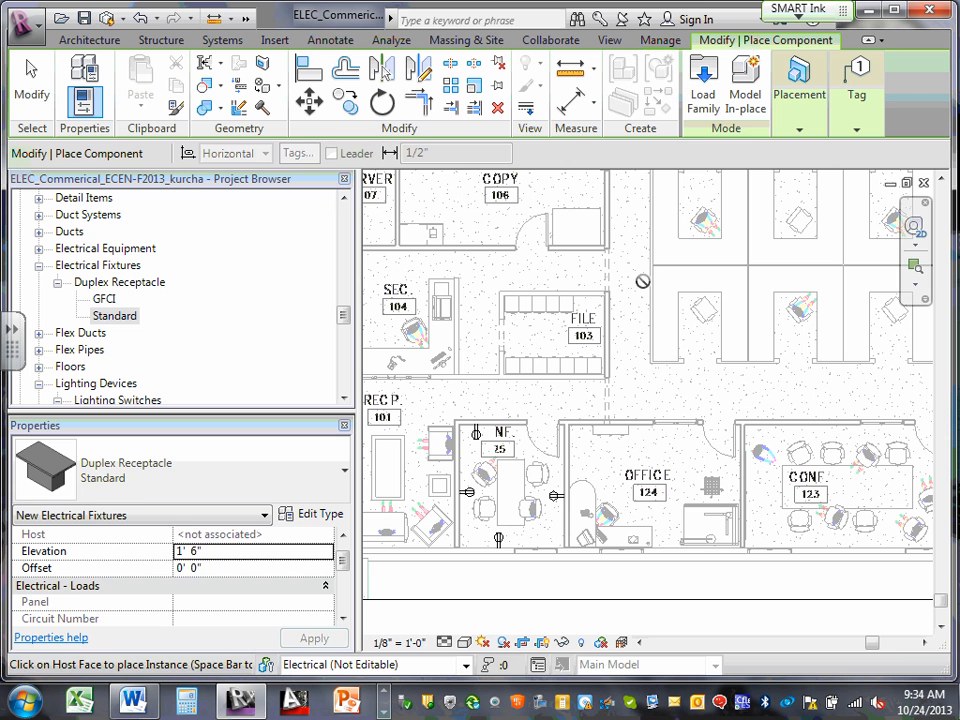
pyautogui.press('Escape')
pyautogui.press('Escape')
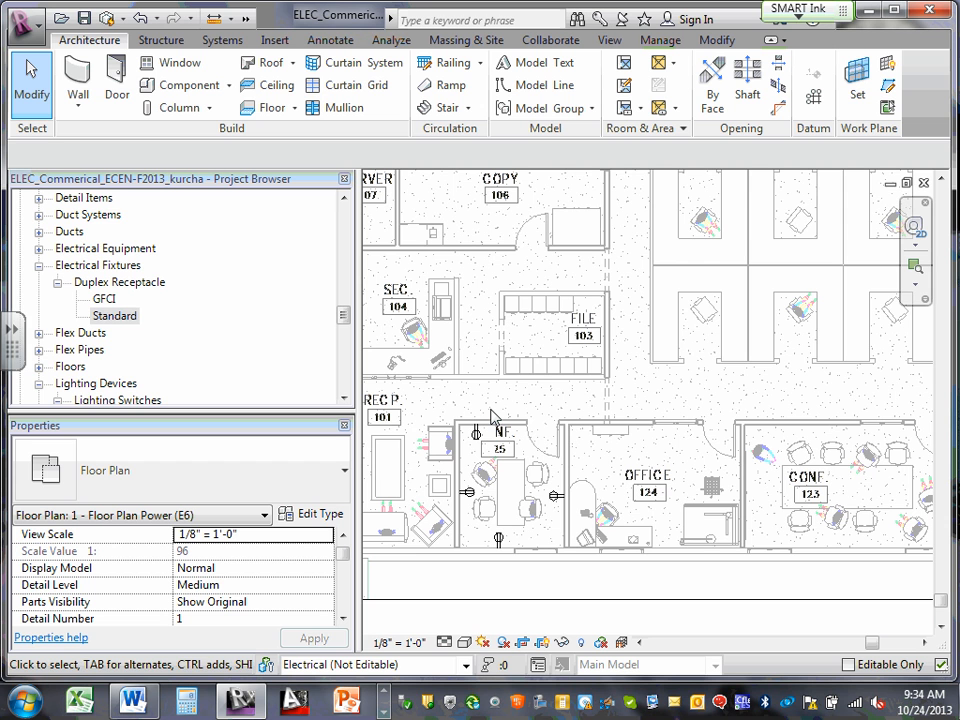
# Step: Start loading a family and browse the US Imperial library to the Electrical > MEP > Electric Power > Terminals folder
pyautogui.click(276, 42)
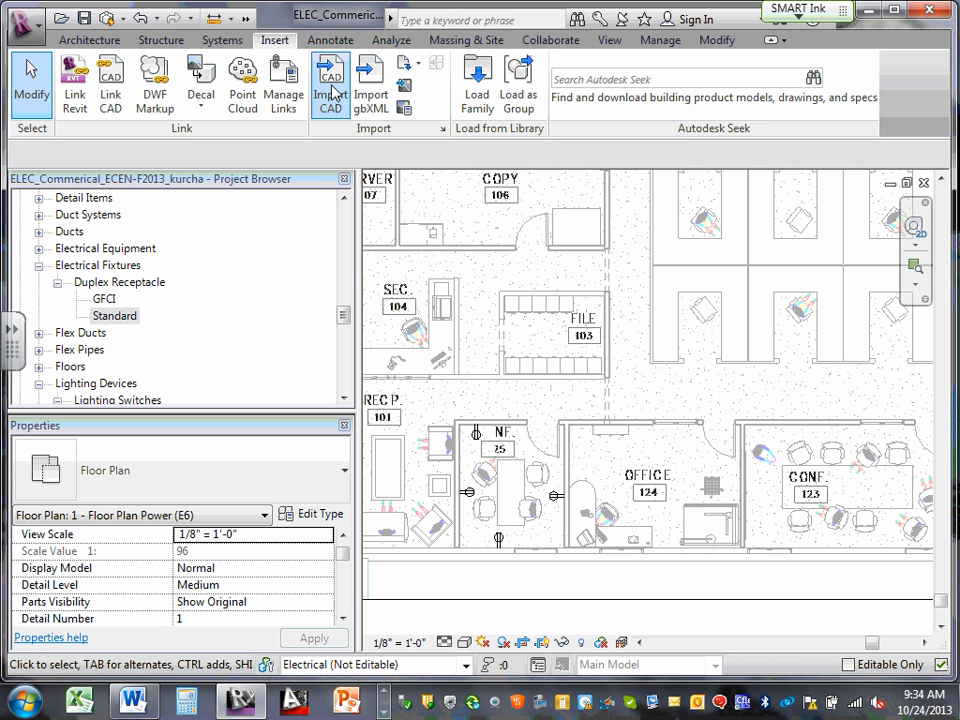
pyautogui.click(481, 85)
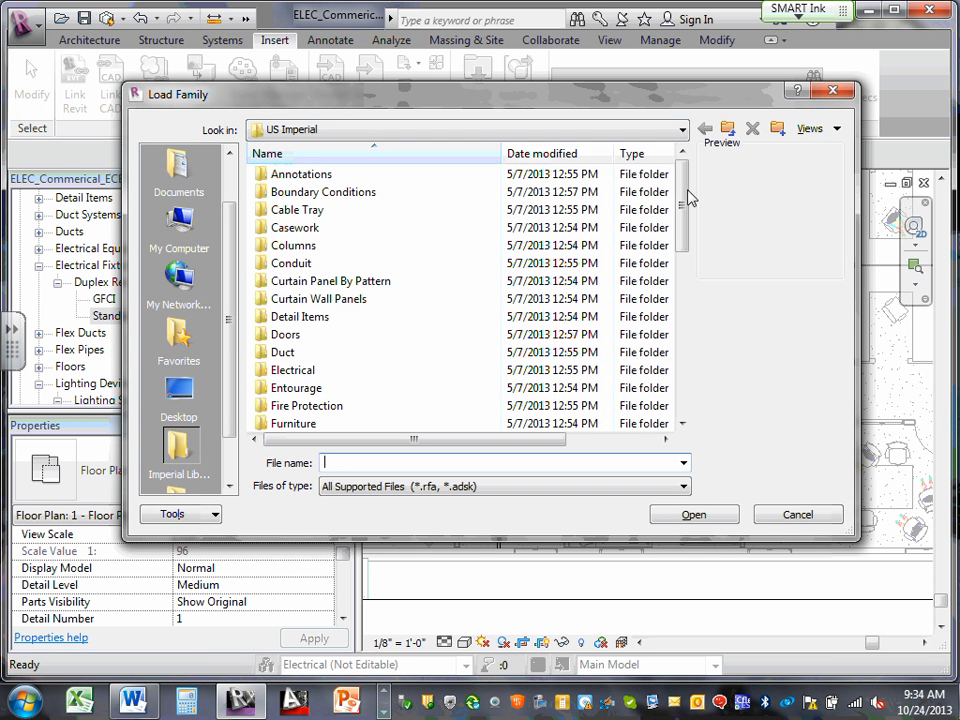
pyautogui.doubleClick(294, 372)
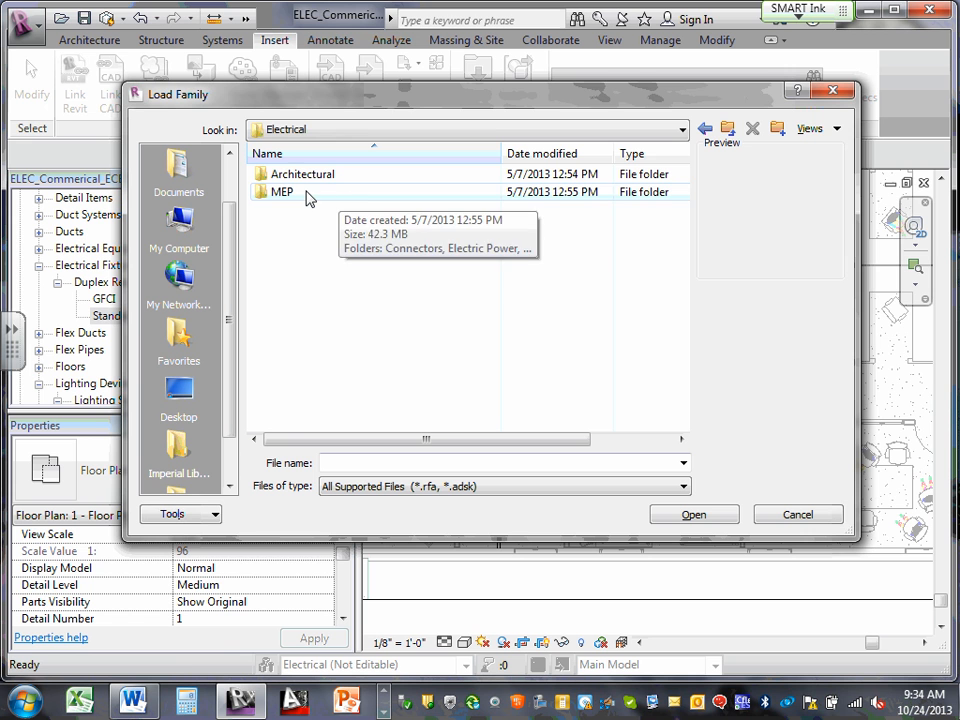
pyautogui.doubleClick(307, 196)
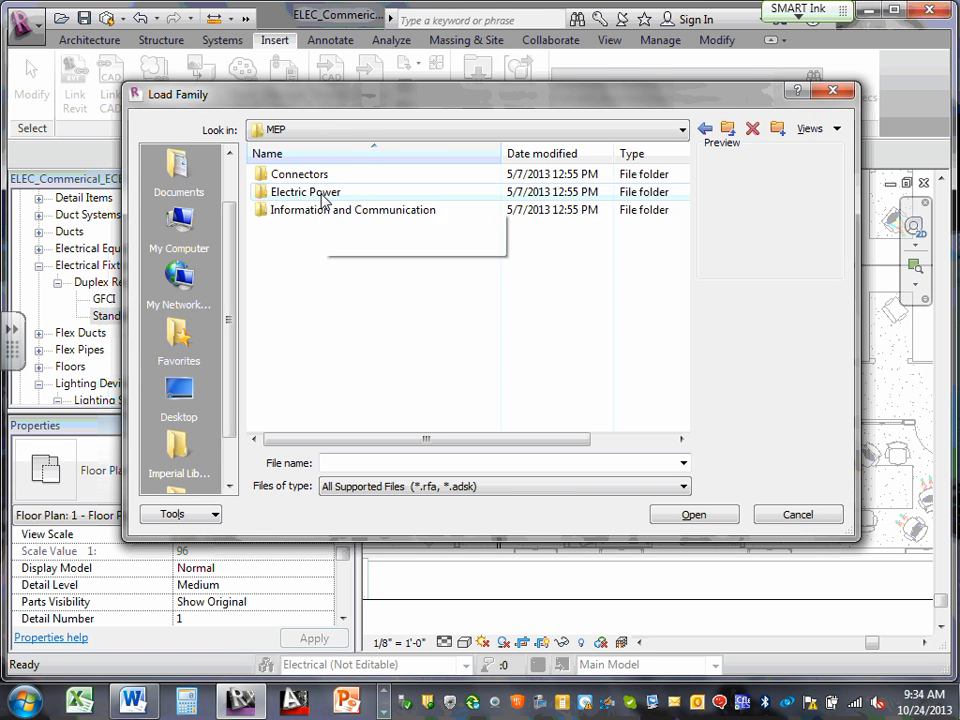
pyautogui.doubleClick(325, 197)
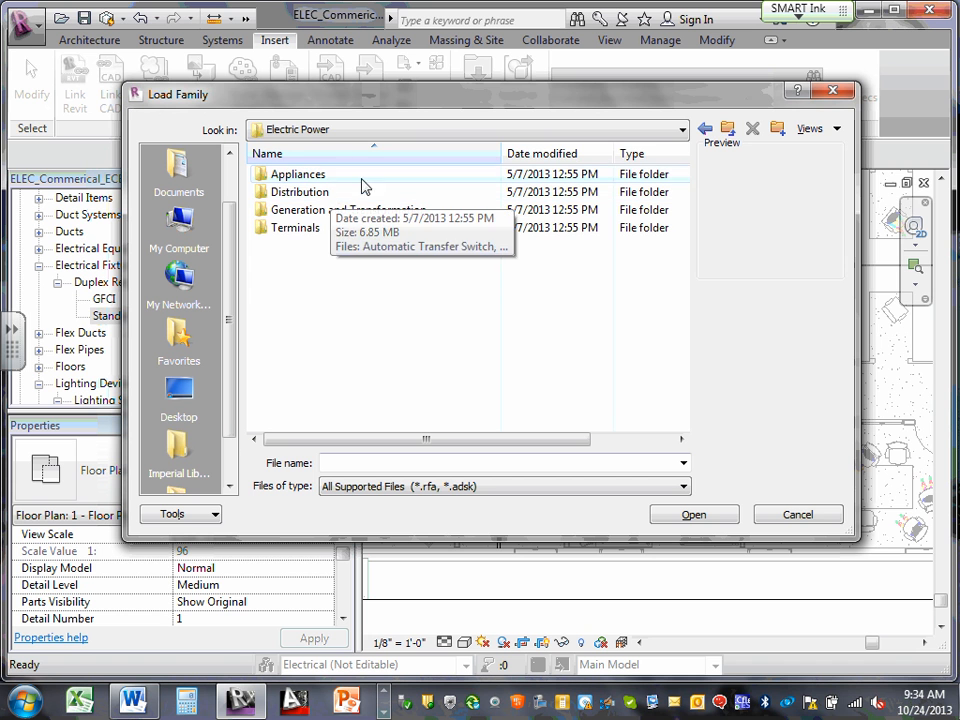
pyautogui.click(729, 131)
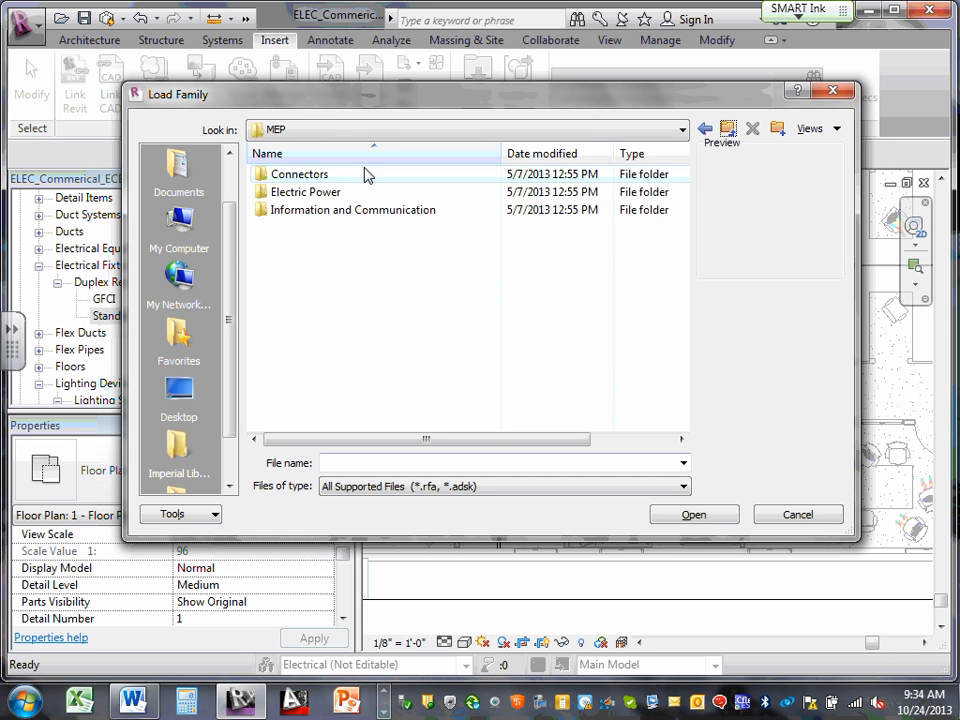
pyautogui.doubleClick(349, 174)
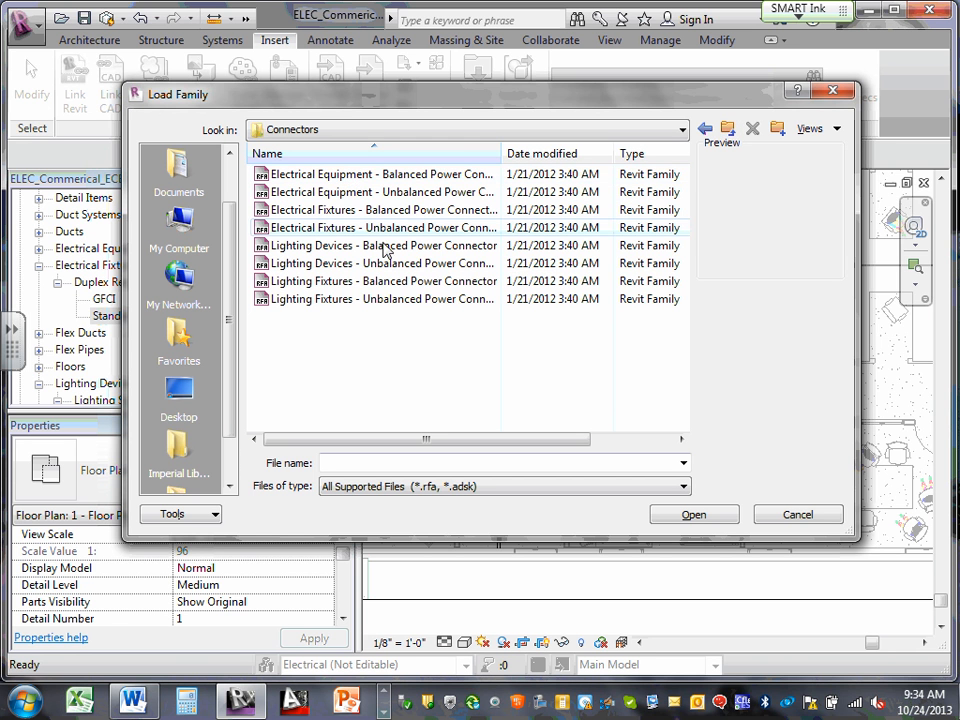
pyautogui.click(727, 129)
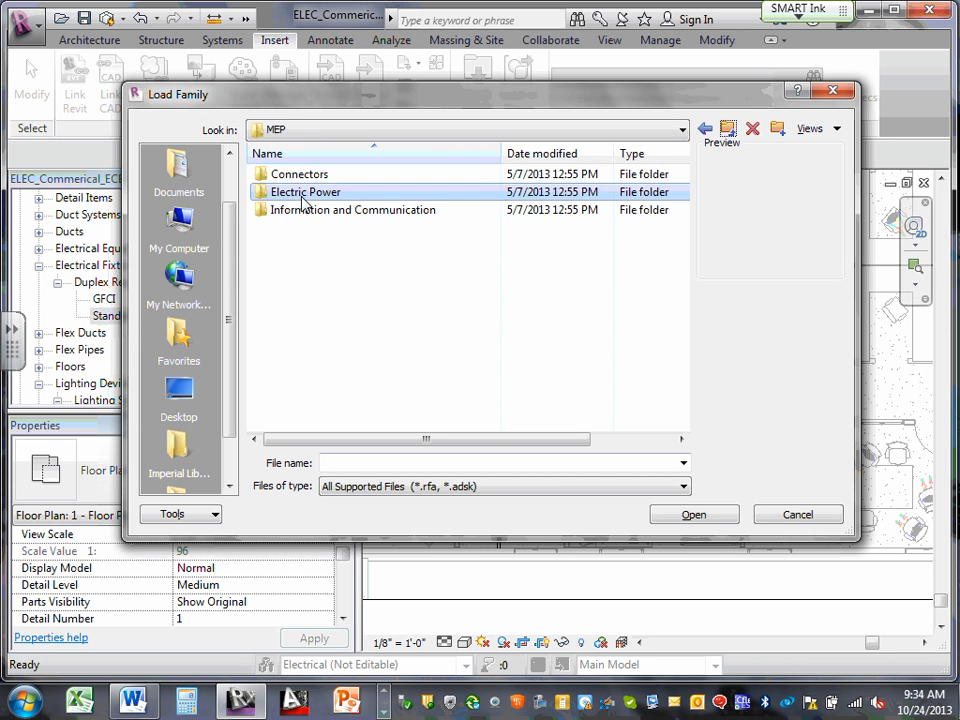
pyautogui.doubleClick(305, 195)
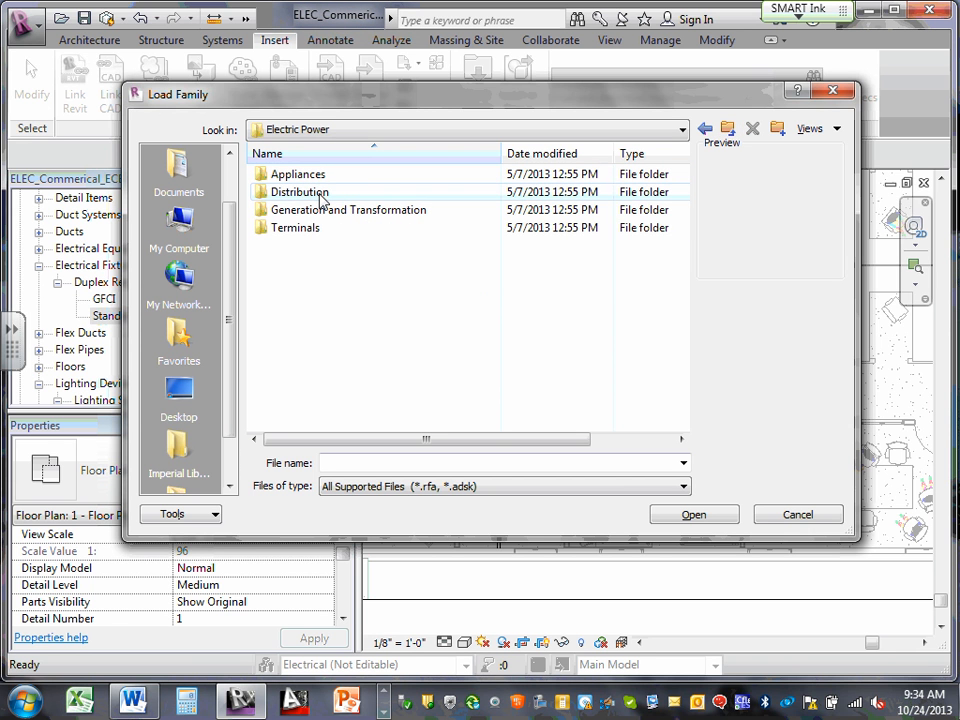
pyautogui.doubleClick(320, 193)
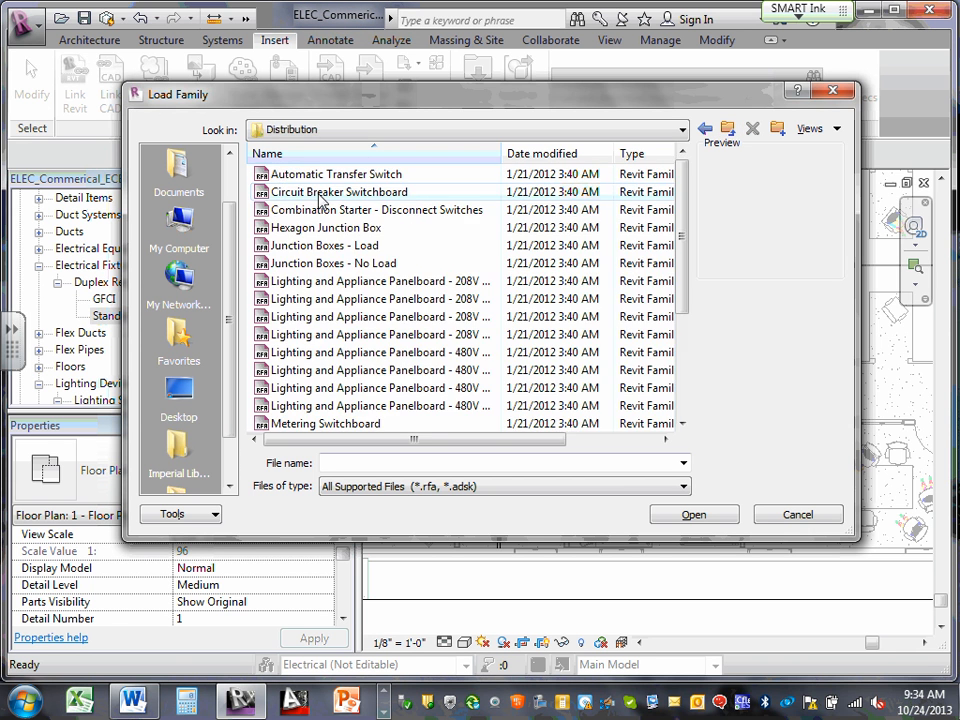
pyautogui.click(727, 131)
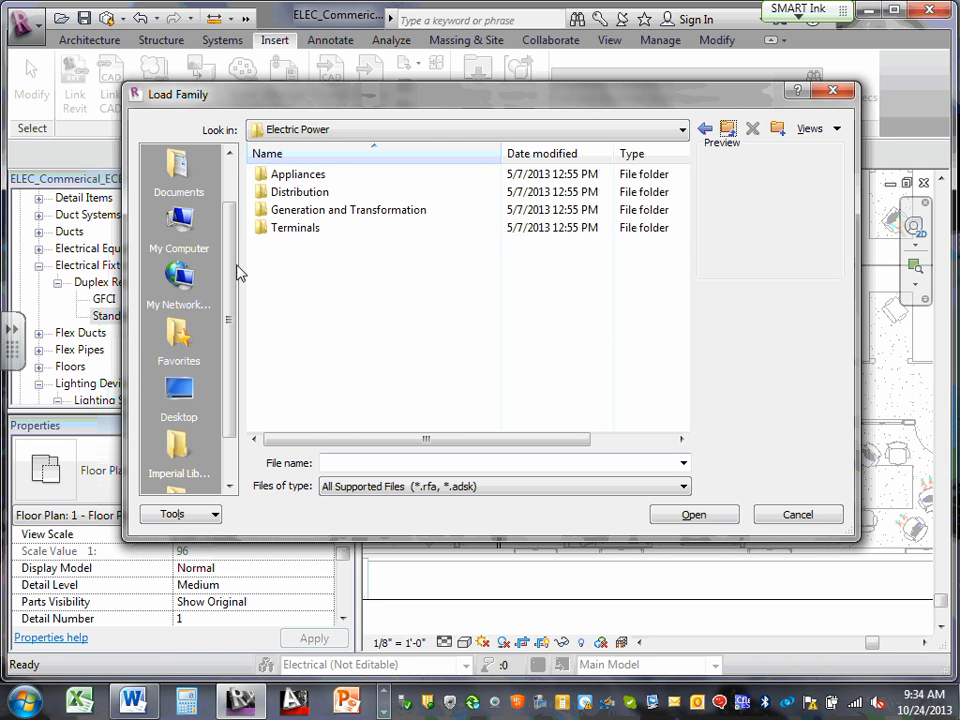
pyautogui.doubleClick(296, 229)
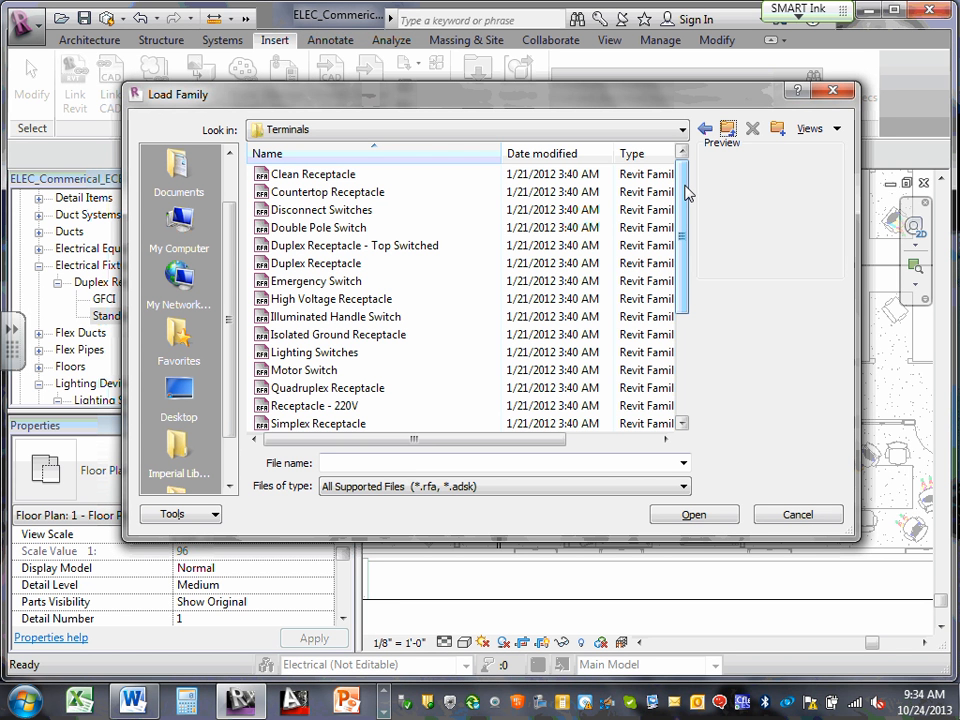
# Step: Choose the Quadruplex Receptacle family as the file to load and look through the other families in the Terminals folder
pyautogui.moveTo(686, 193); pyautogui.dragTo(703, 288)
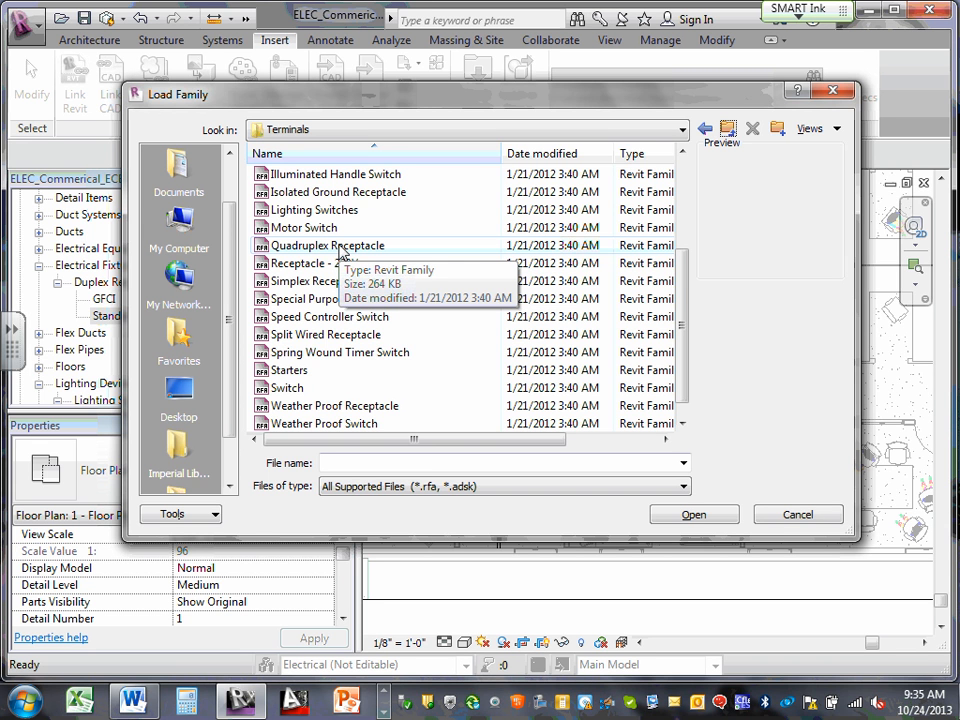
pyautogui.click(684, 130)
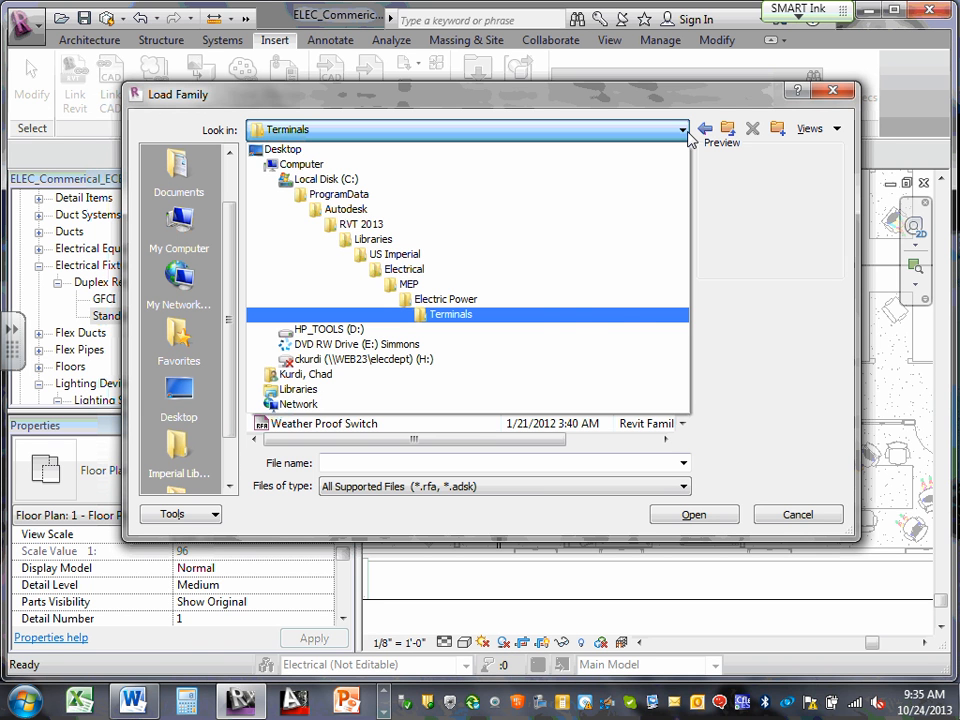
pyautogui.click(686, 131)
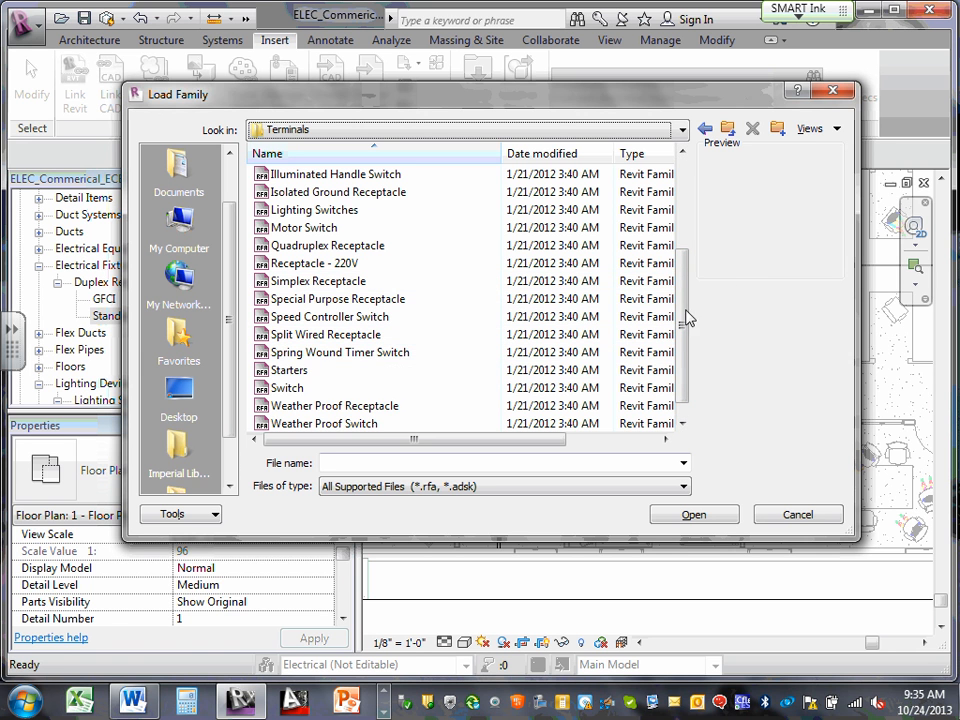
pyautogui.moveTo(683, 315); pyautogui.dragTo(681, 293)
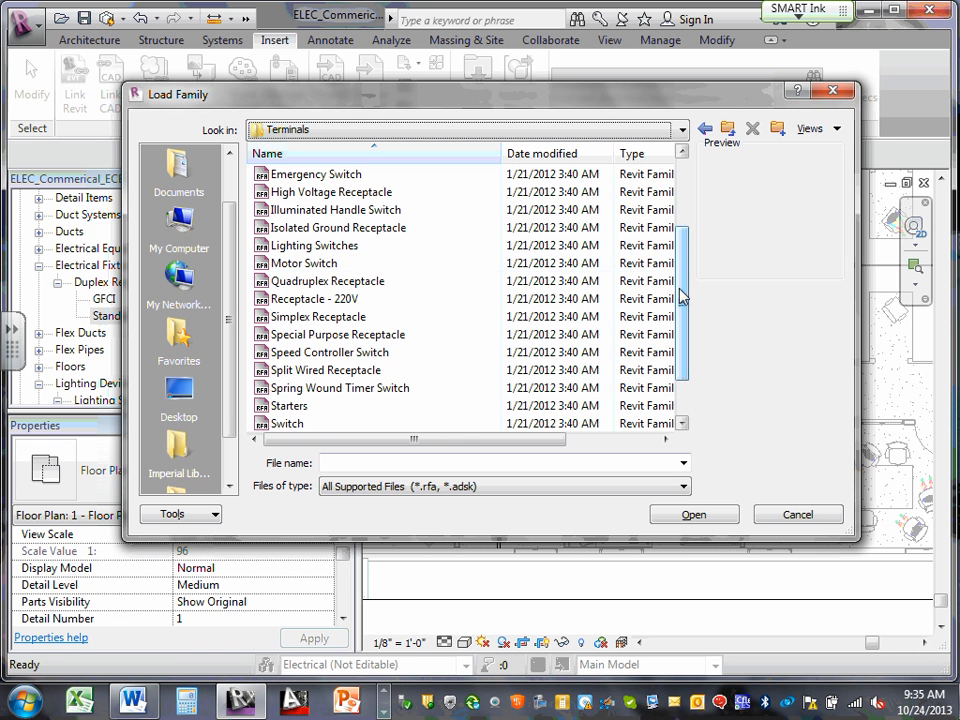
pyautogui.click(393, 284)
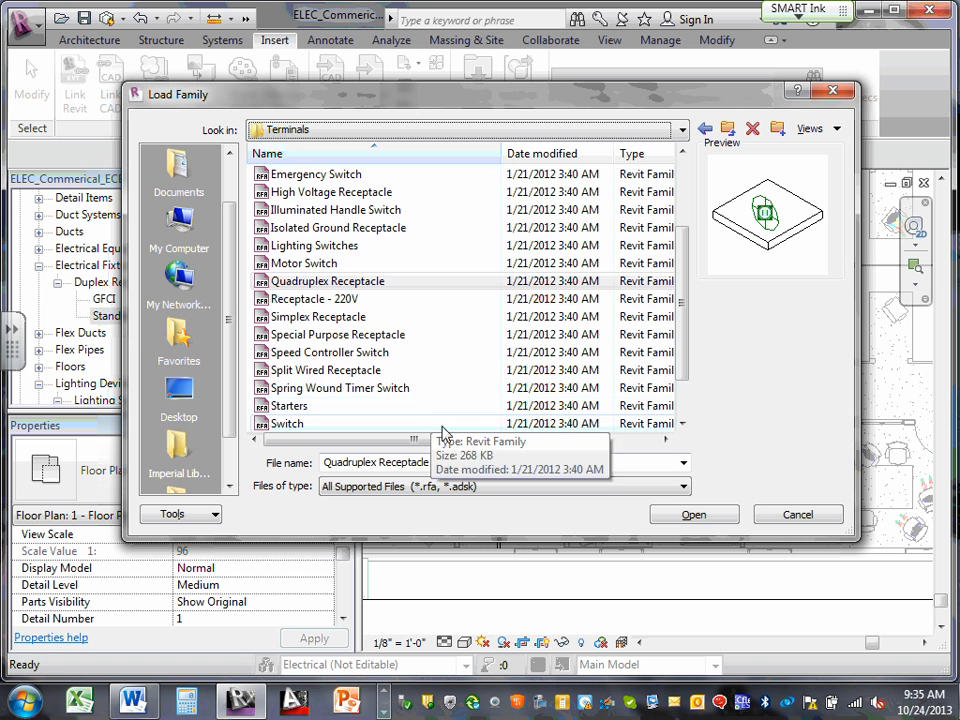
pyautogui.moveTo(446, 443); pyautogui.dragTo(414, 420)
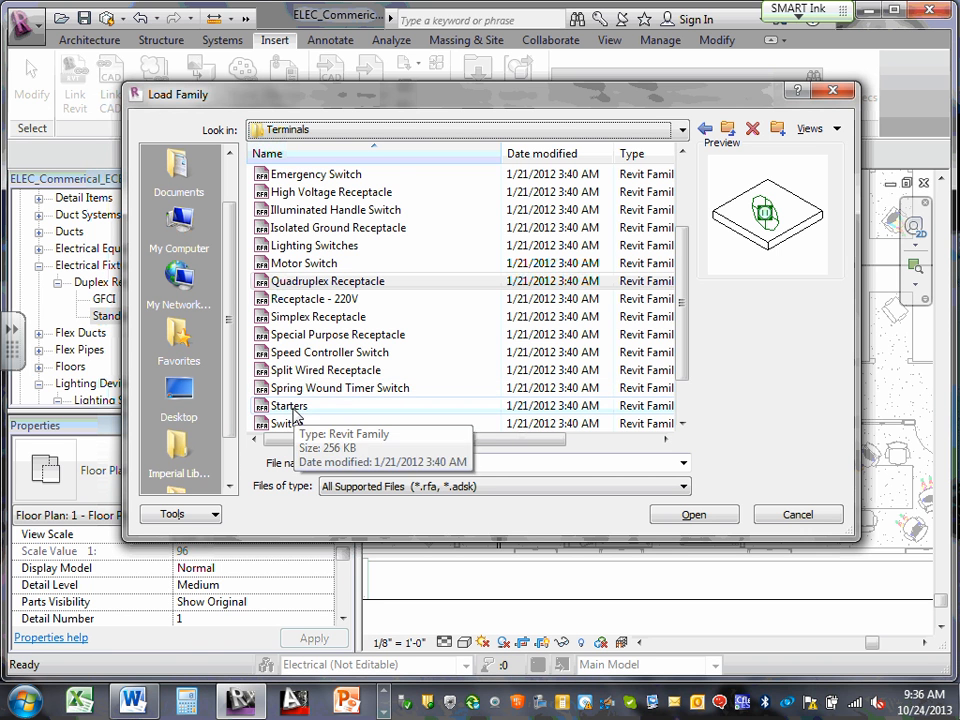
pyautogui.moveTo(686, 300); pyautogui.dragTo(683, 335)
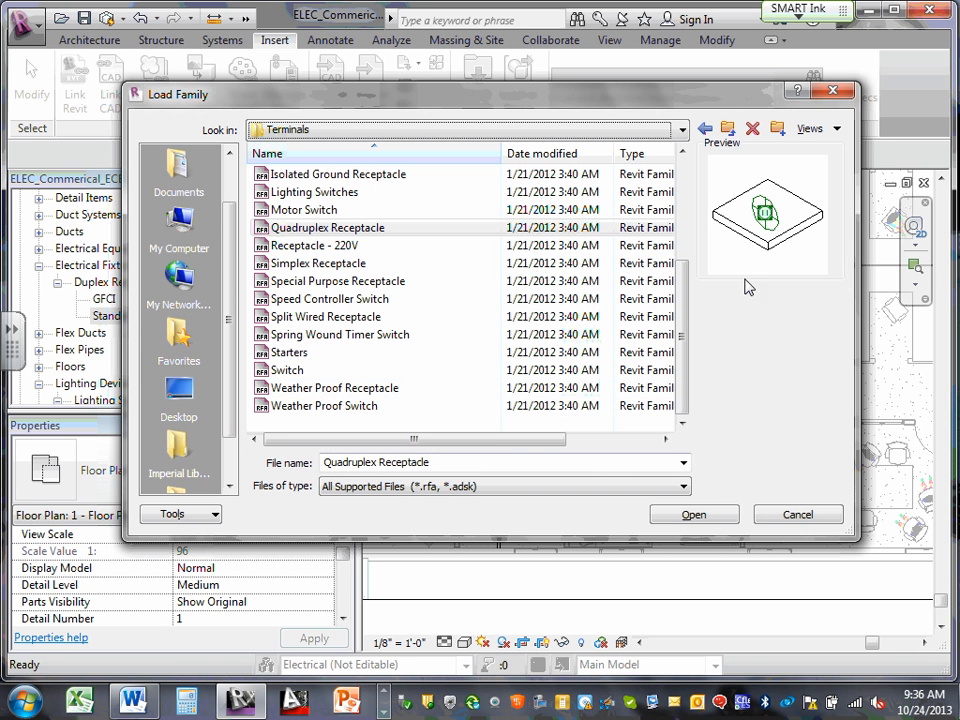
pyautogui.scroll(3, 679, 200)
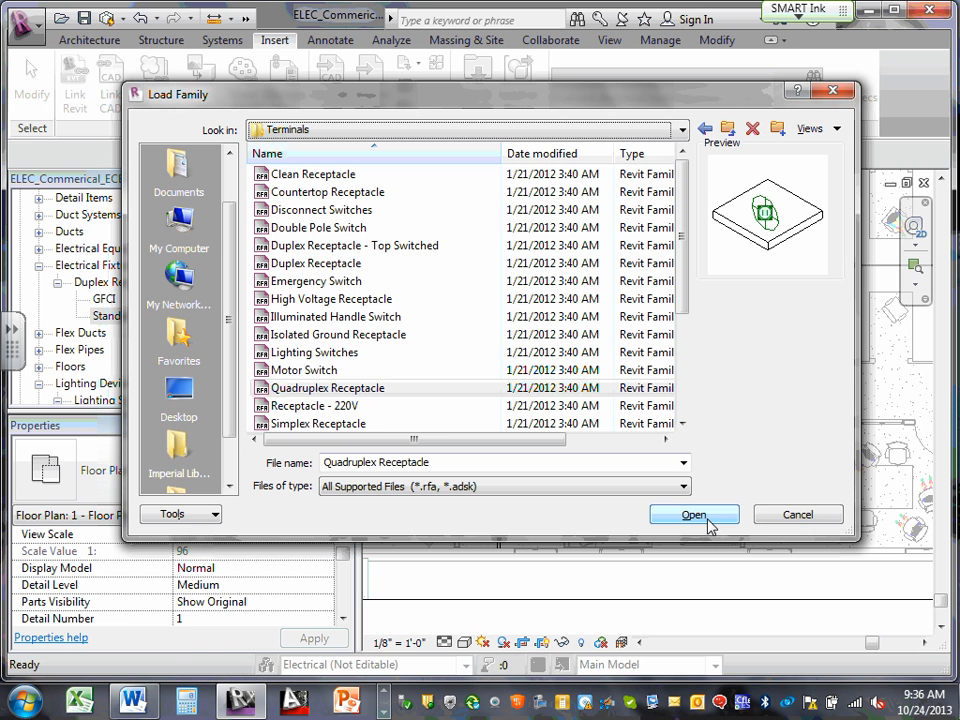
pyautogui.click(681, 131)
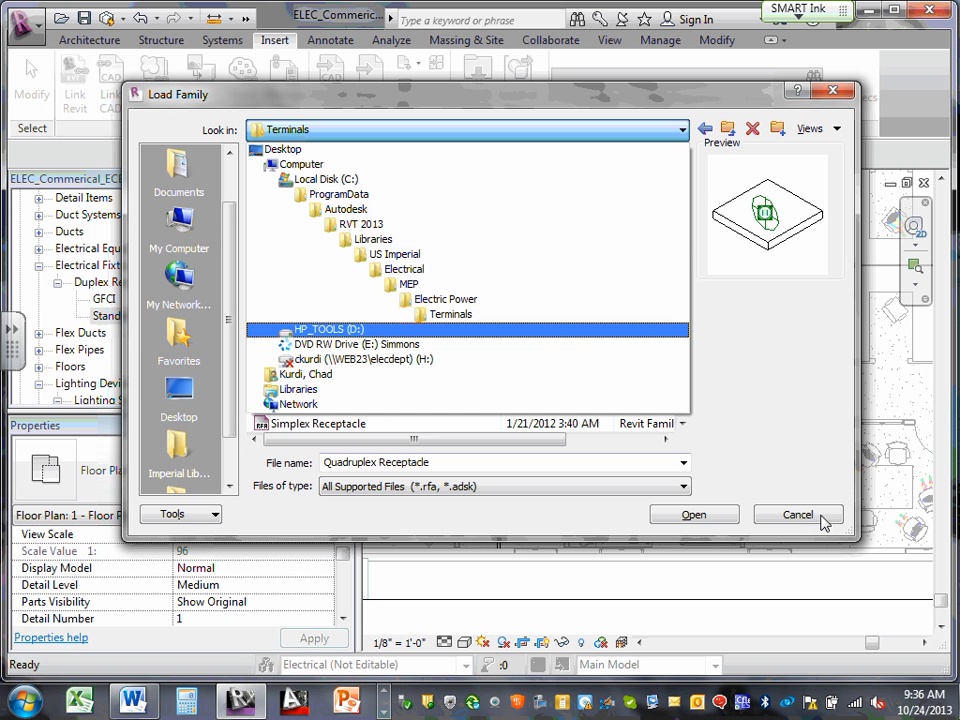
pyautogui.click(795, 402)
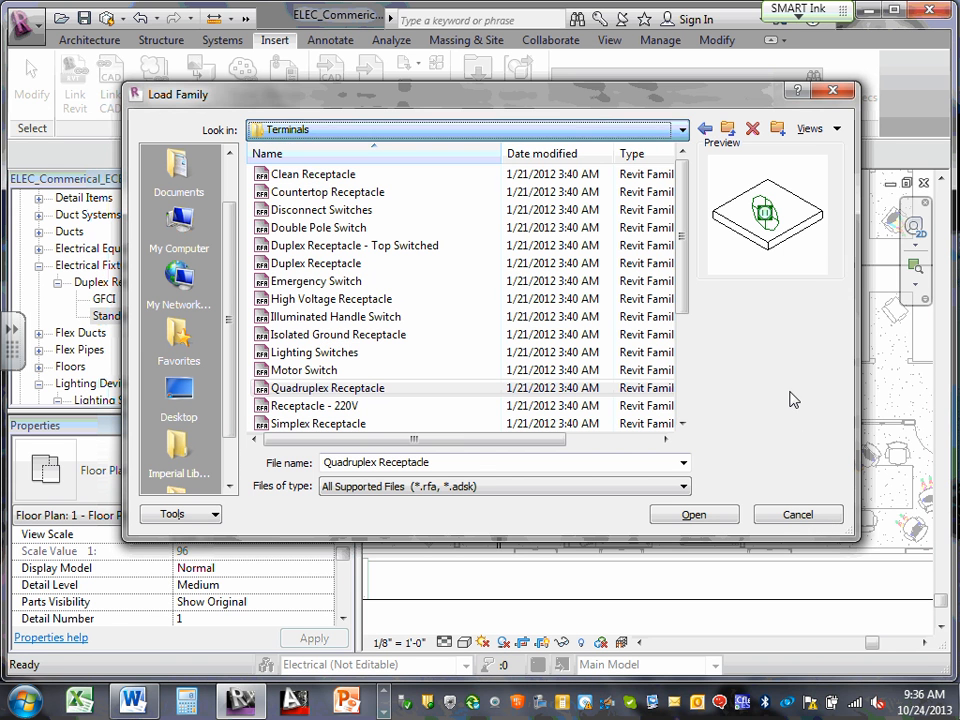
pyautogui.click(385, 690)
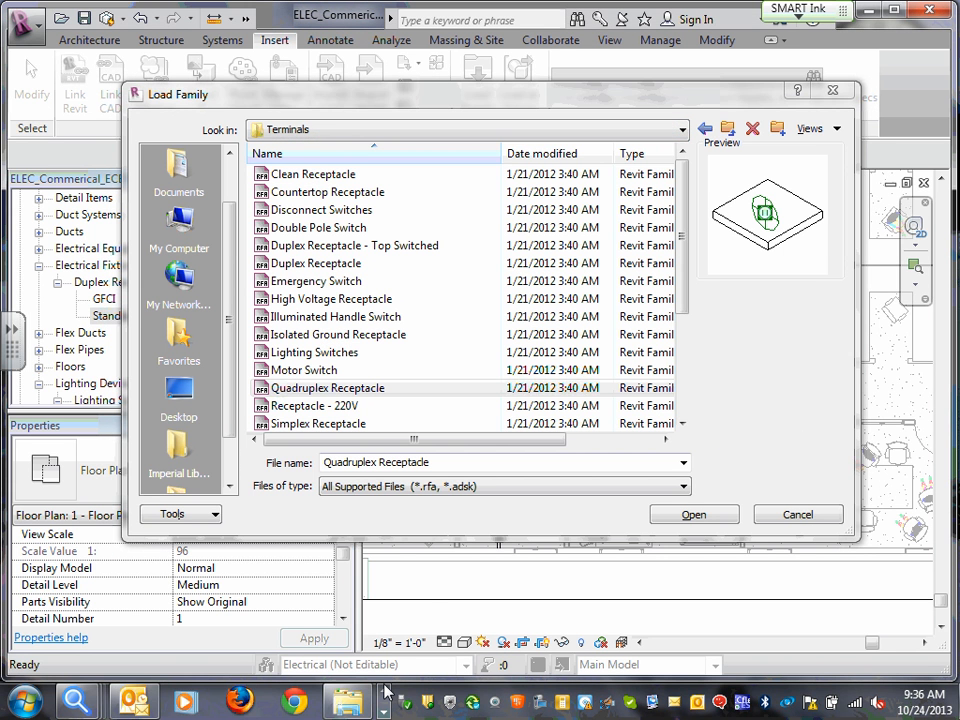
pyautogui.click(383, 702)
pyautogui.click(383, 702)
pyautogui.click(383, 702)
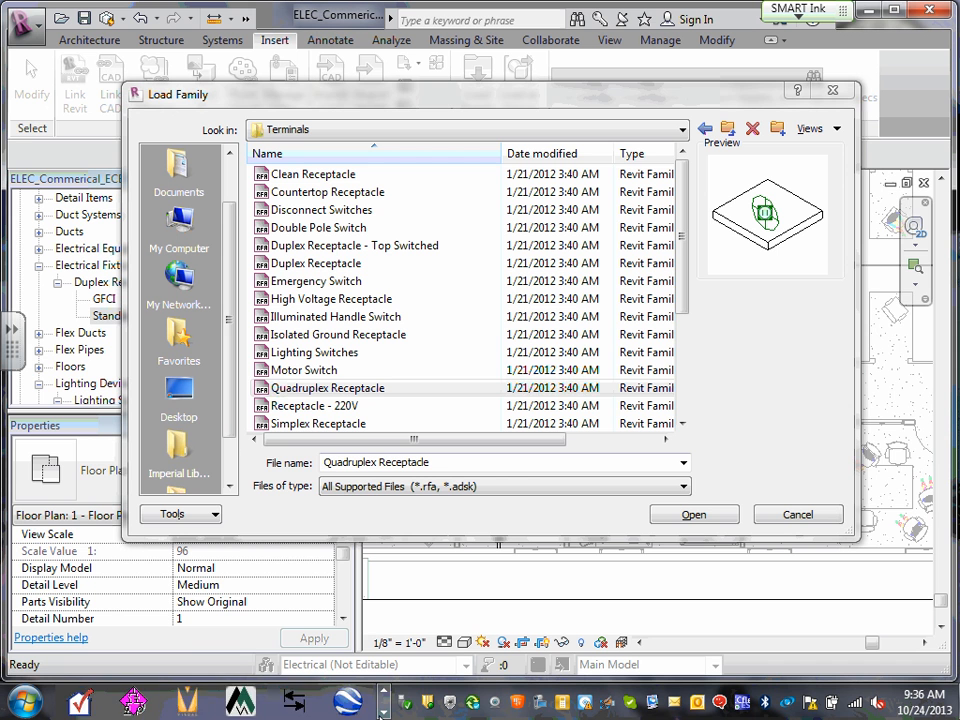
pyautogui.click(383, 702)
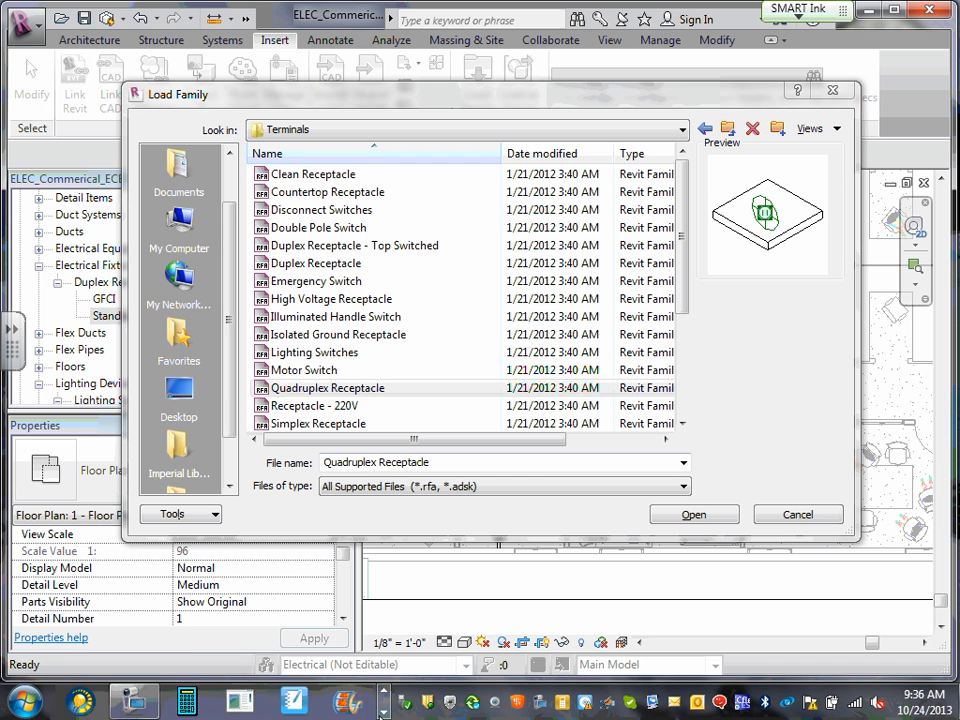
pyautogui.click(138, 699)
pyautogui.click(265, 486)
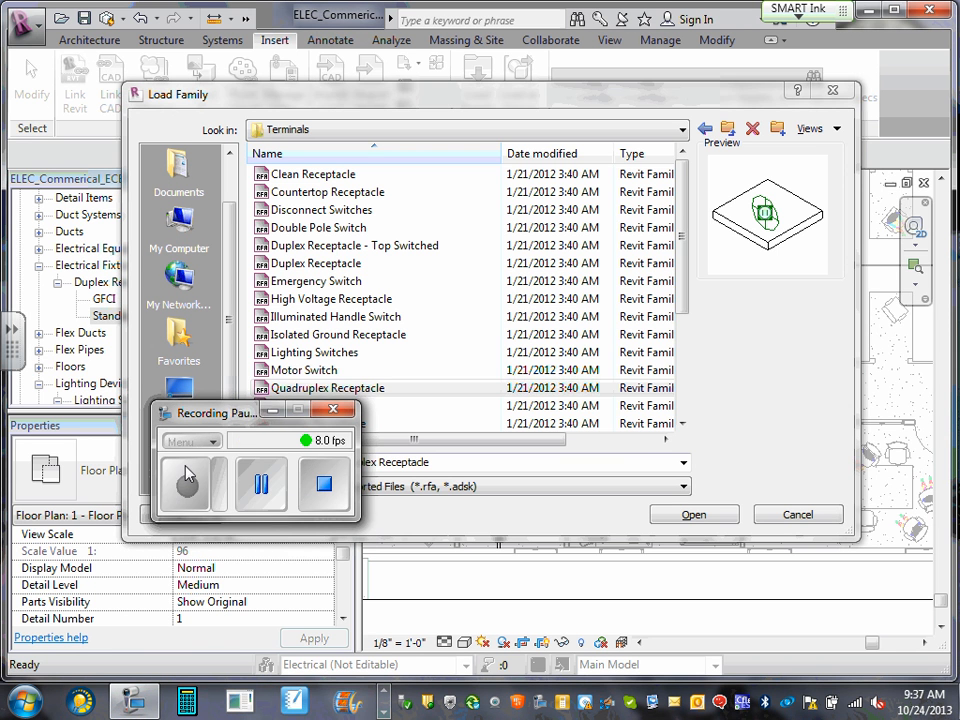
pyautogui.click(187, 477)
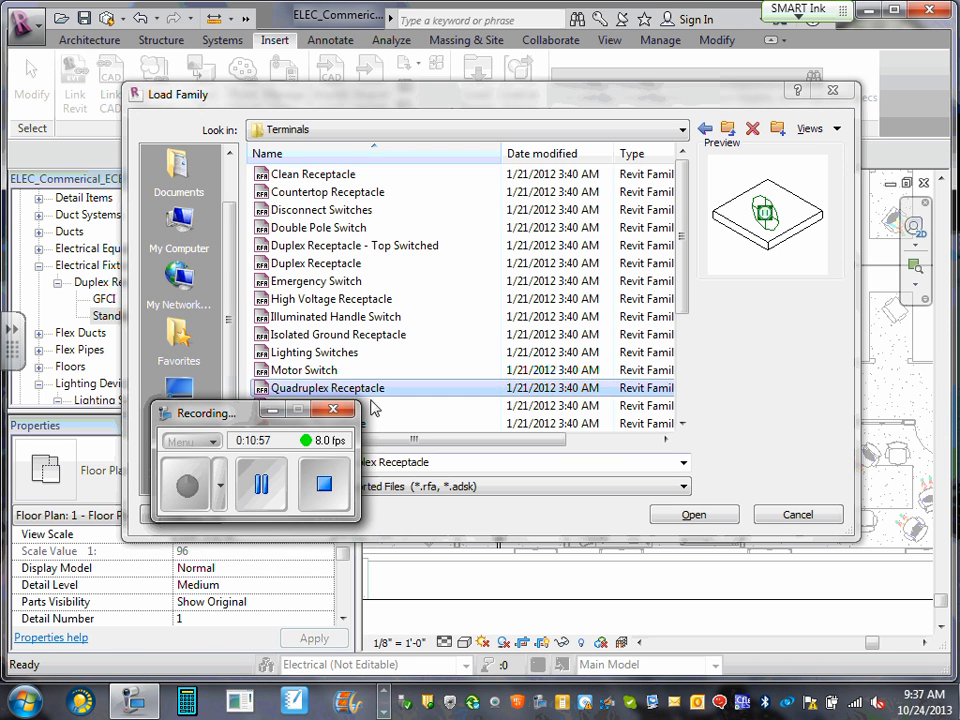
pyautogui.click(273, 410)
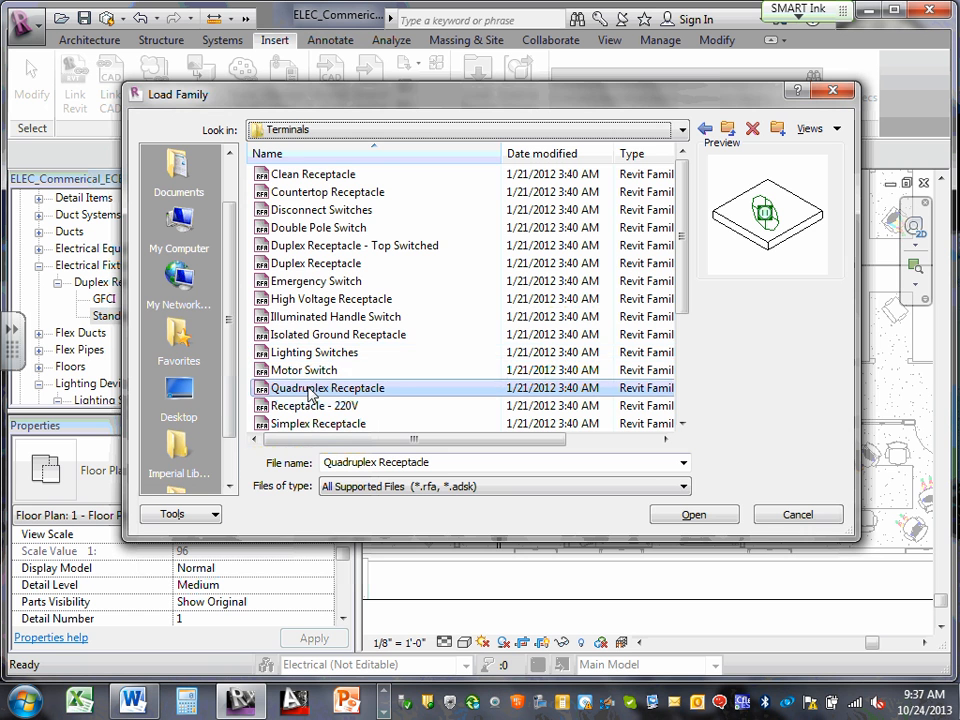
# Step: Load the Quadruplex Receptacle family into the project and list its types under Electrical Fixtures
pyautogui.click(690, 515)
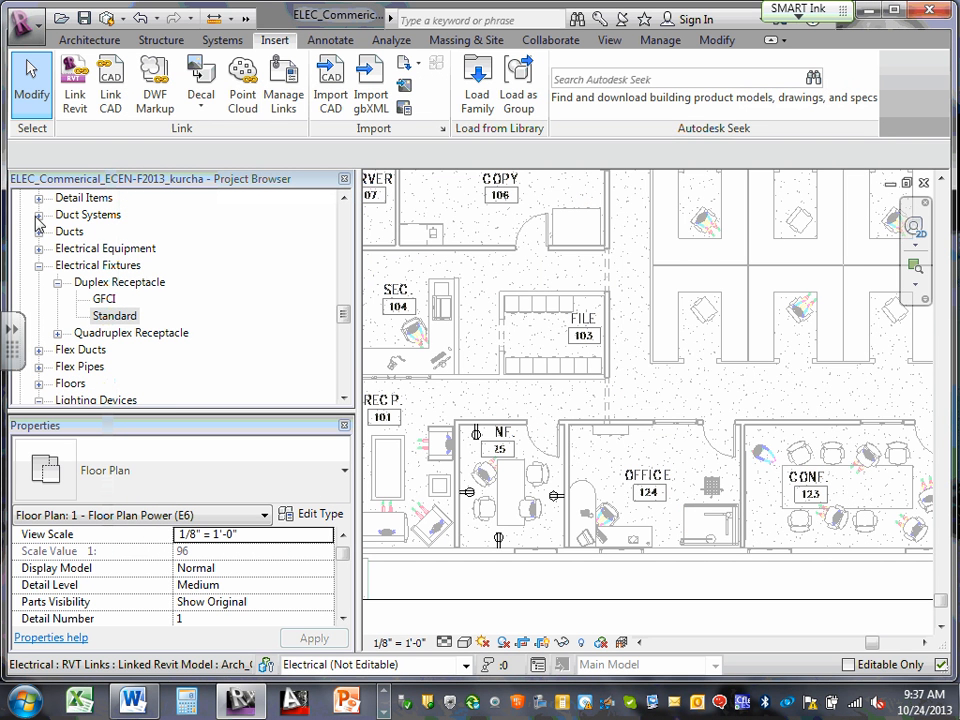
pyautogui.click(57, 334)
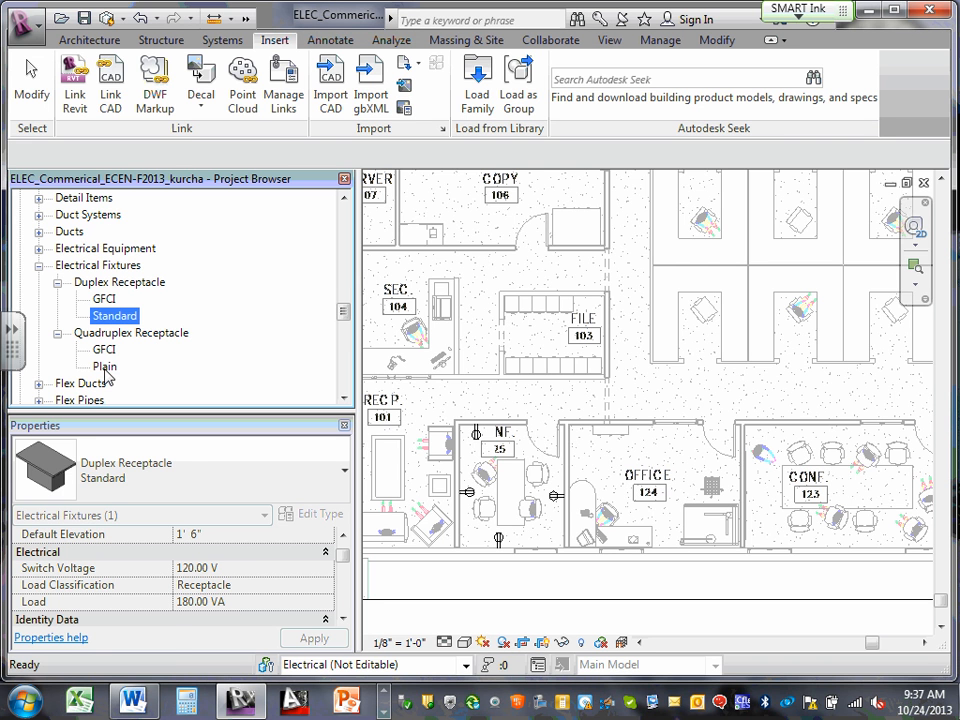
# Step: Place a Plain Quadruplex Receptacle on the west wall of Conf. 125 and move it farther north along the wall, away from the duplex receptacle
pyautogui.click(105, 366)
pyautogui.moveTo(111, 366); pyautogui.dragTo(549, 447)
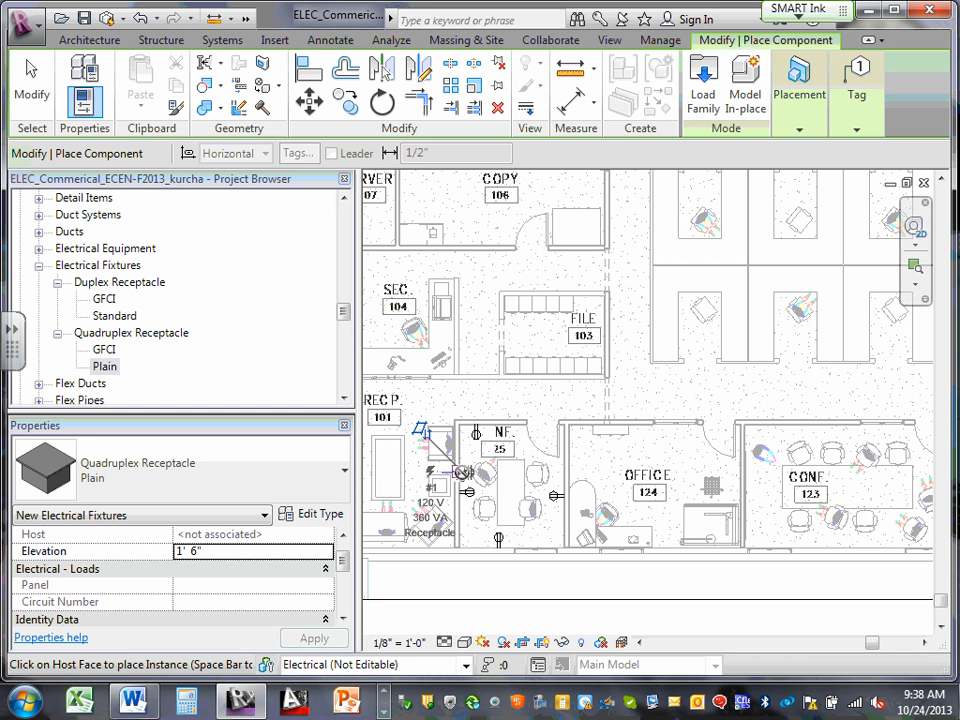
pyautogui.click(464, 472)
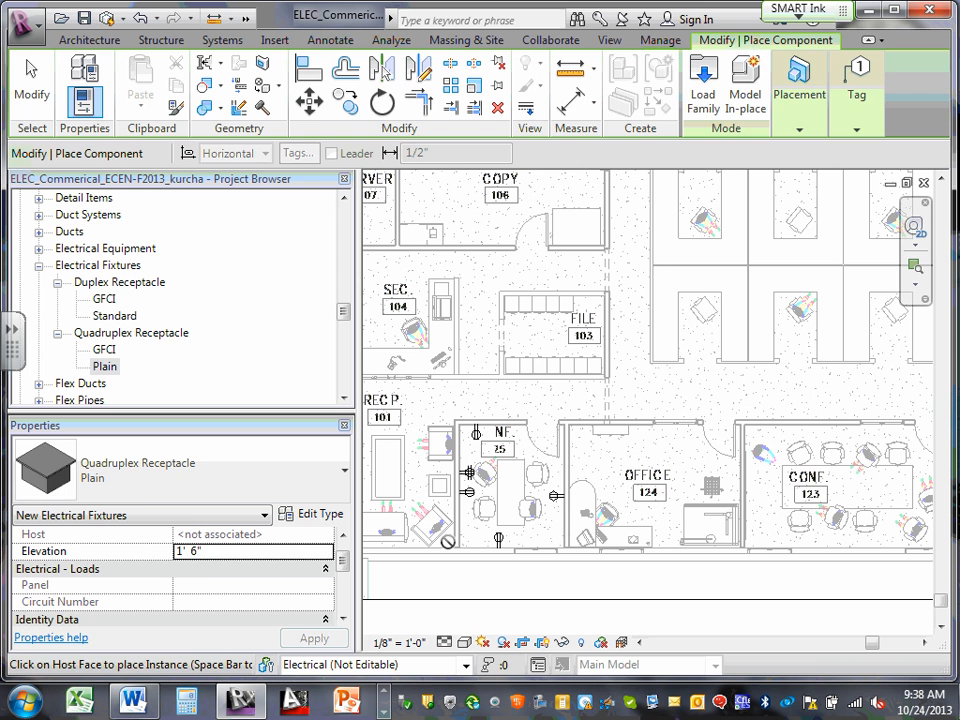
pyautogui.press('Escape')
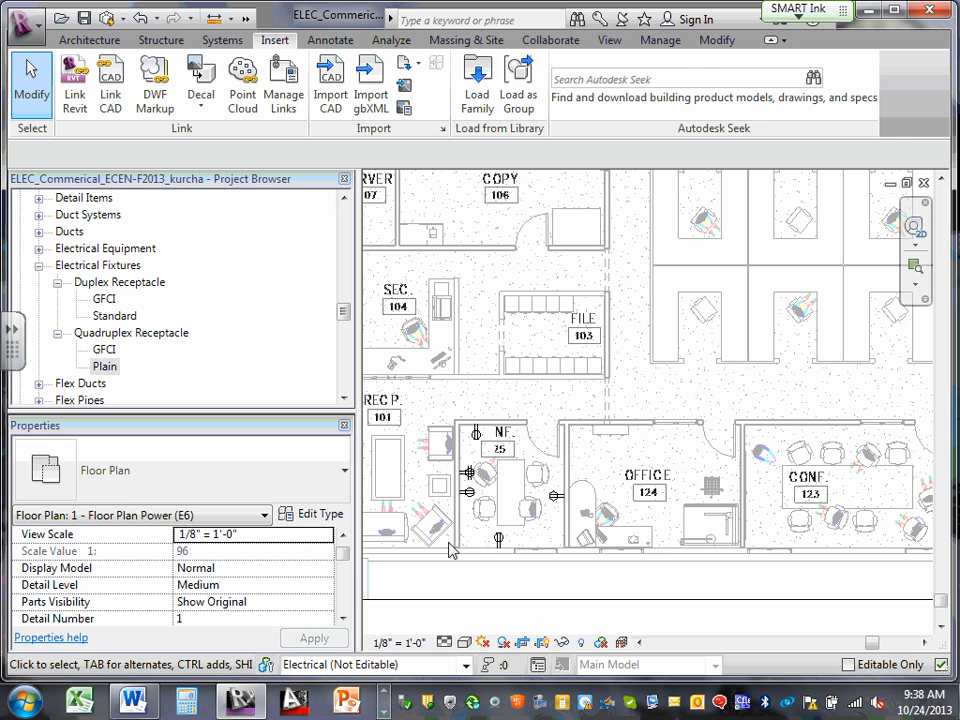
pyautogui.click(463, 472)
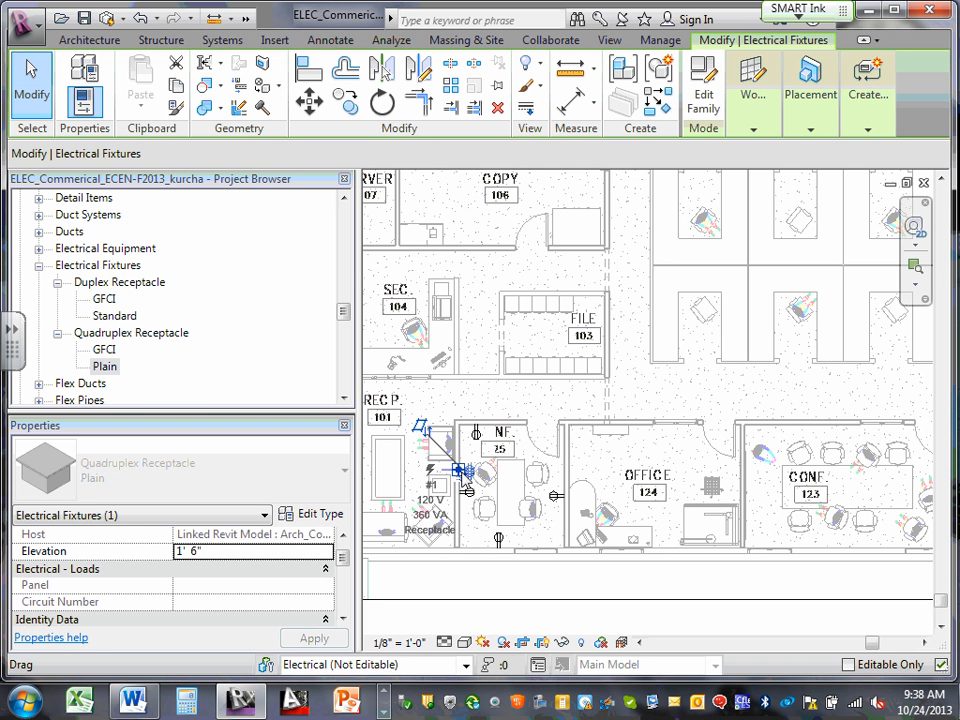
pyautogui.press('Escape')
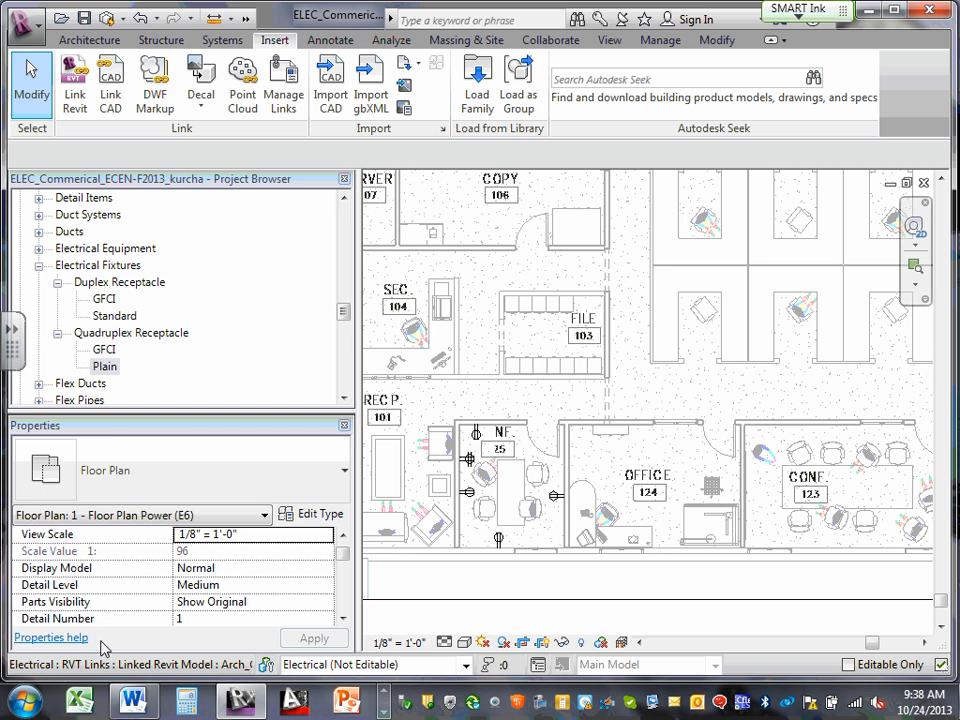
# Step: Review the power design criteria table in the Word electrical narrative, from the conference rooms through Open Office 126, and return to the Revit floor plan
pyautogui.moveTo(145, 708)
pyautogui.click(111, 583)
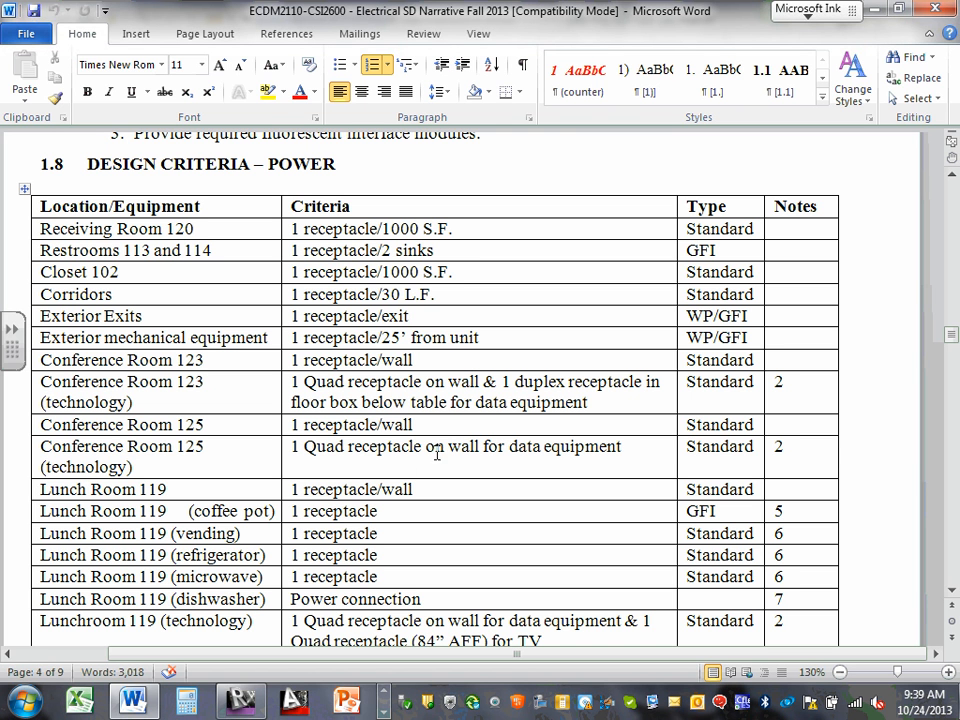
pyautogui.click(875, 12)
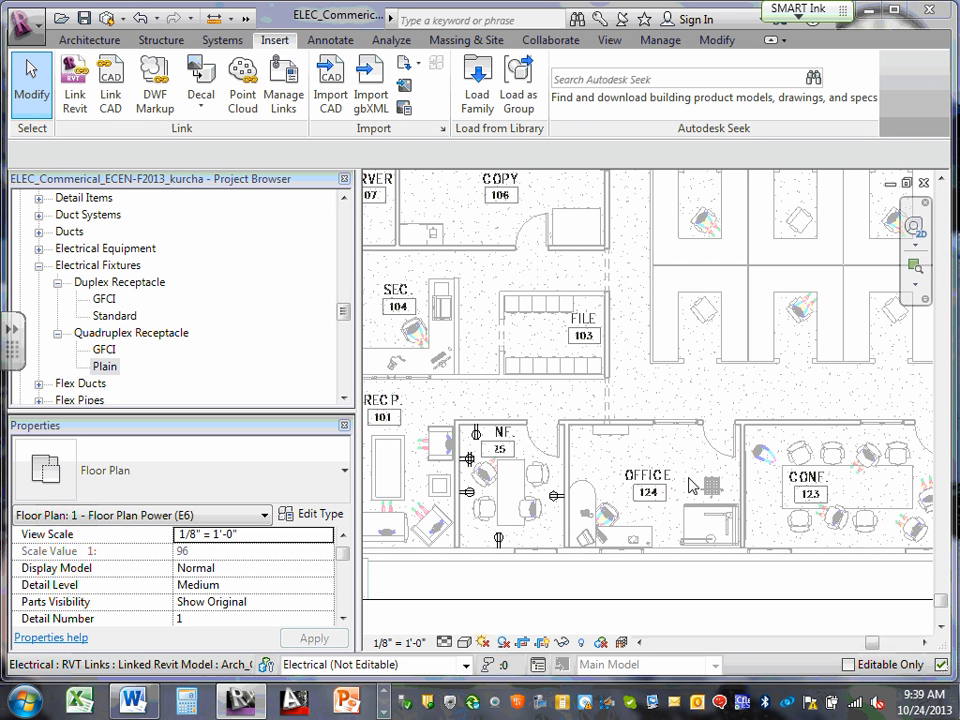
pyautogui.click(134, 702)
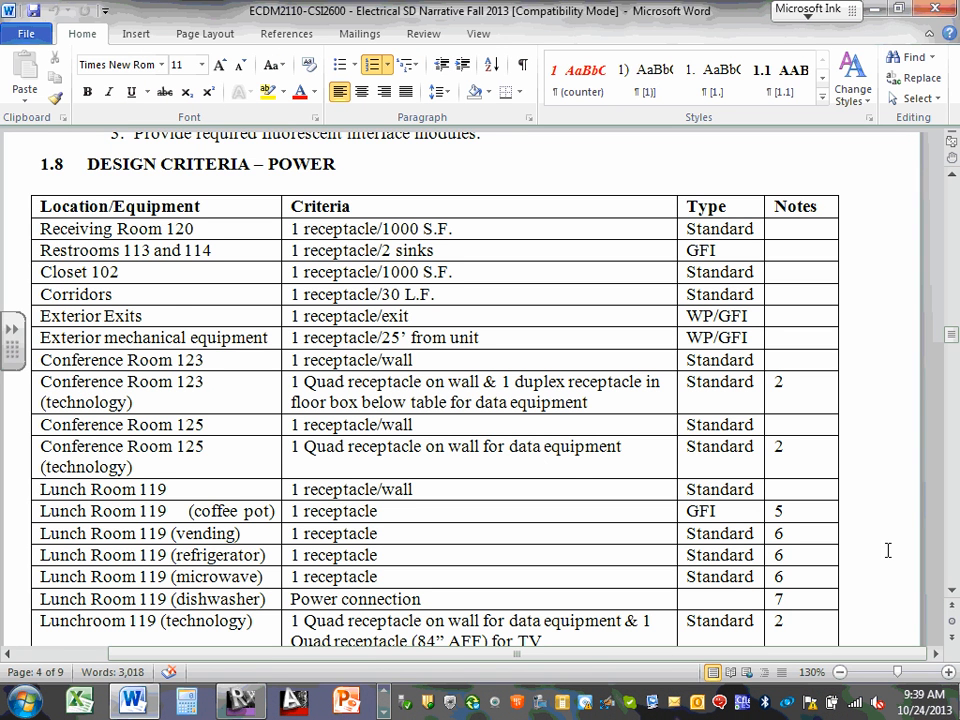
pyautogui.click(951, 591)
pyautogui.click(951, 591)
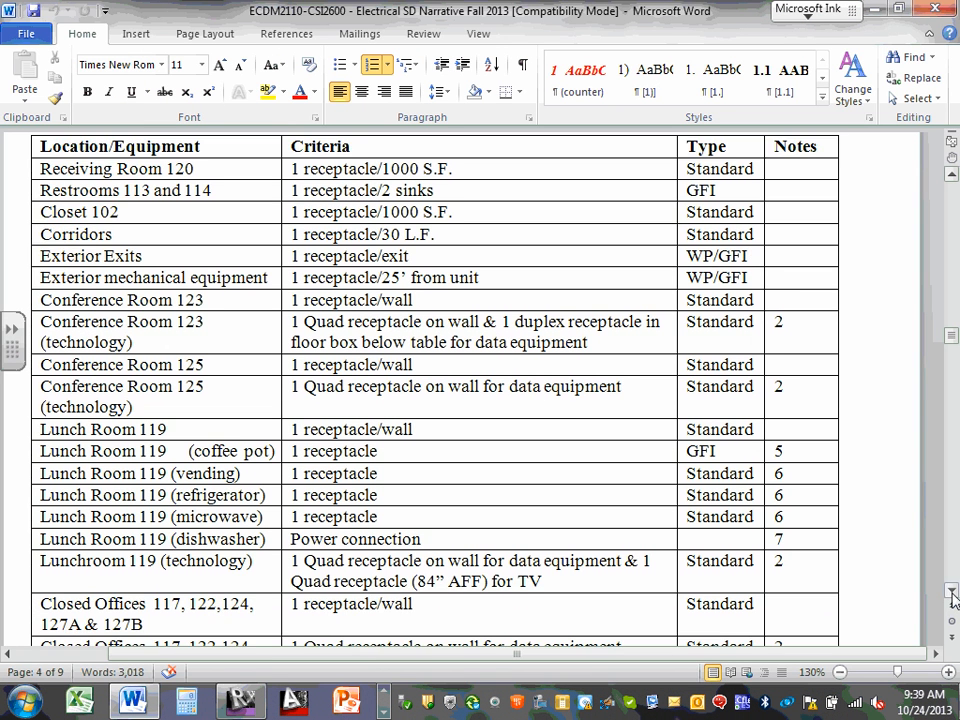
pyautogui.click(952, 594)
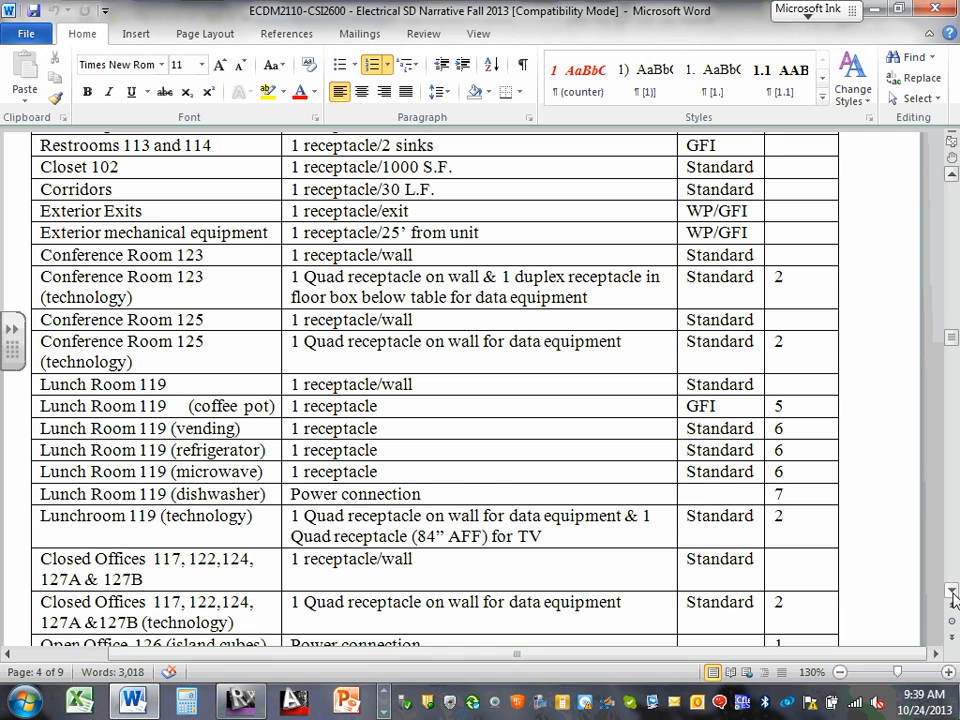
pyautogui.click(951, 594)
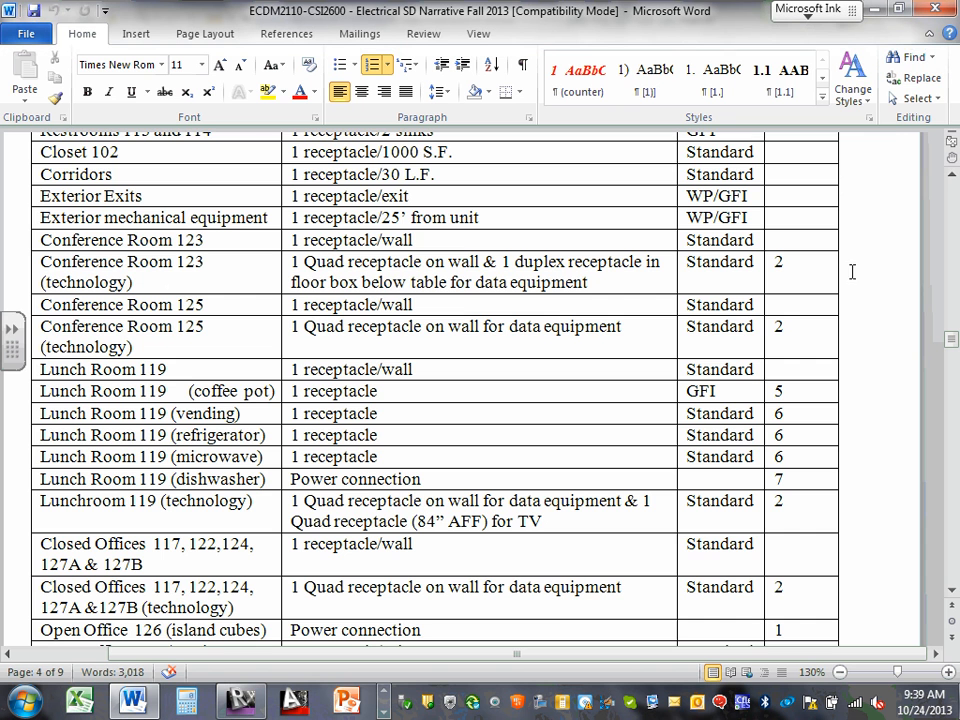
pyautogui.scroll(2, 953, 187)
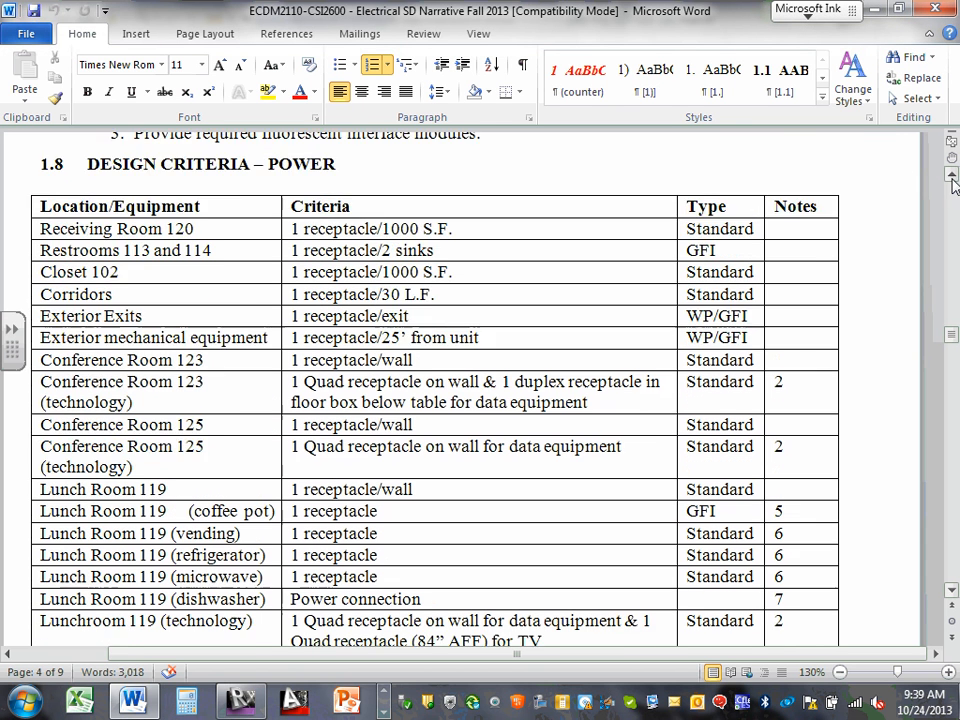
pyautogui.scroll(-5, 952, 590)
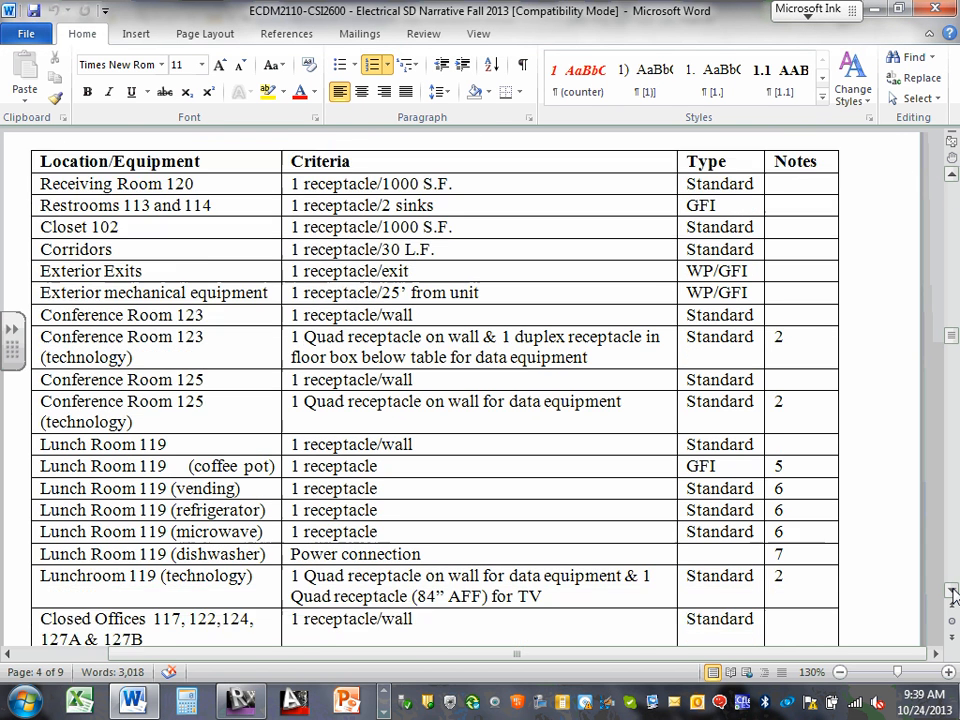
pyautogui.scroll(-2, 952, 593)
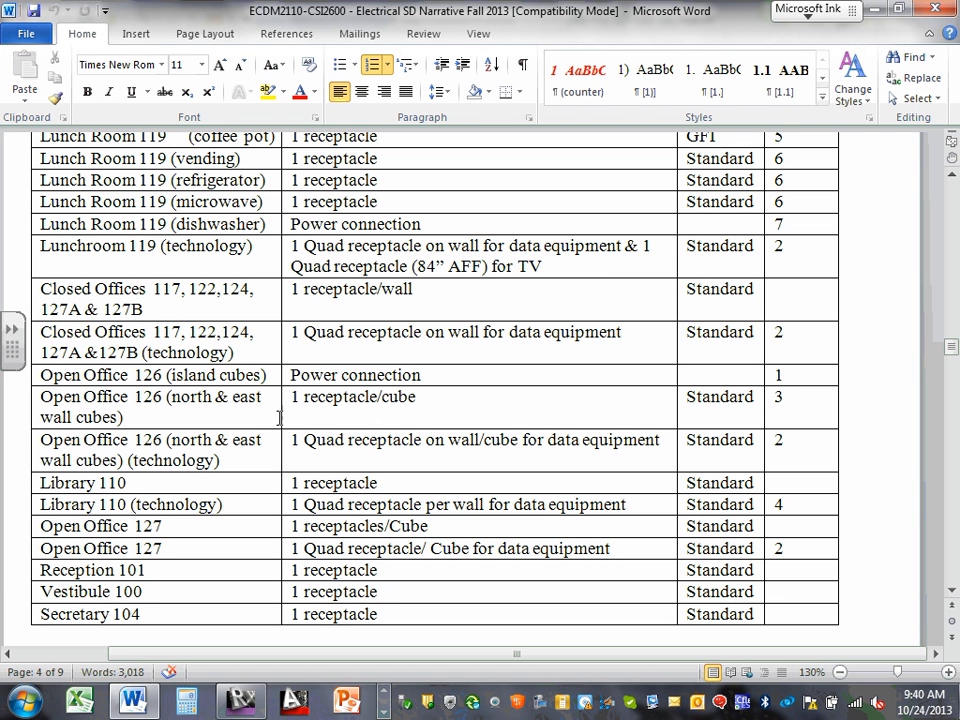
pyautogui.click(872, 9)
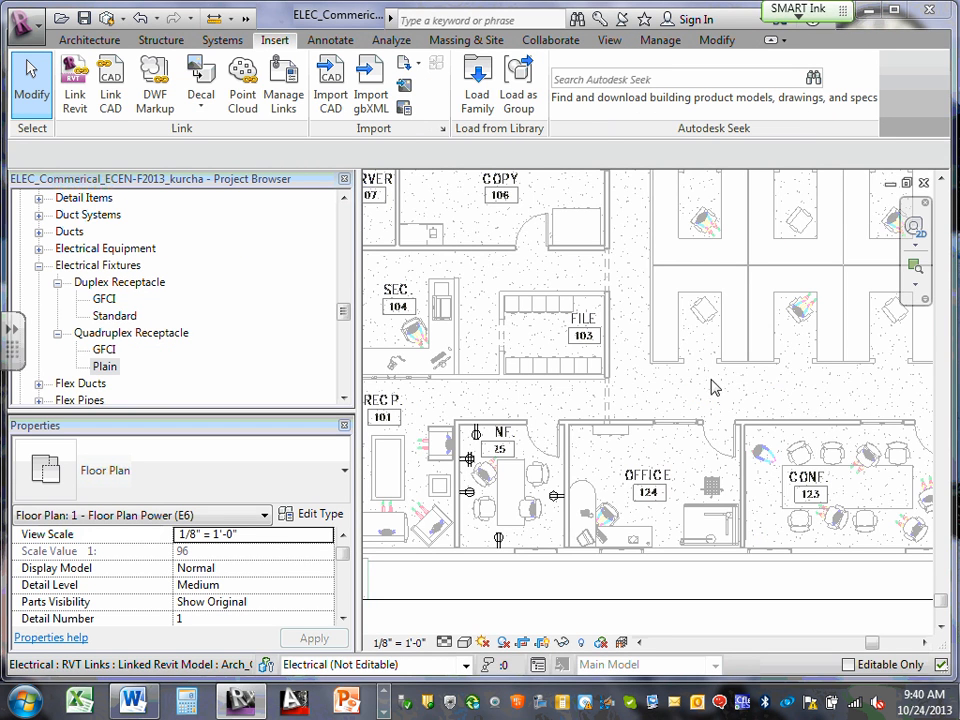
# Step: Place a Standard Duplex Receptacle on the east wall of the northernmost east-wall cube in Open Office 126
pyautogui.click(925, 642)
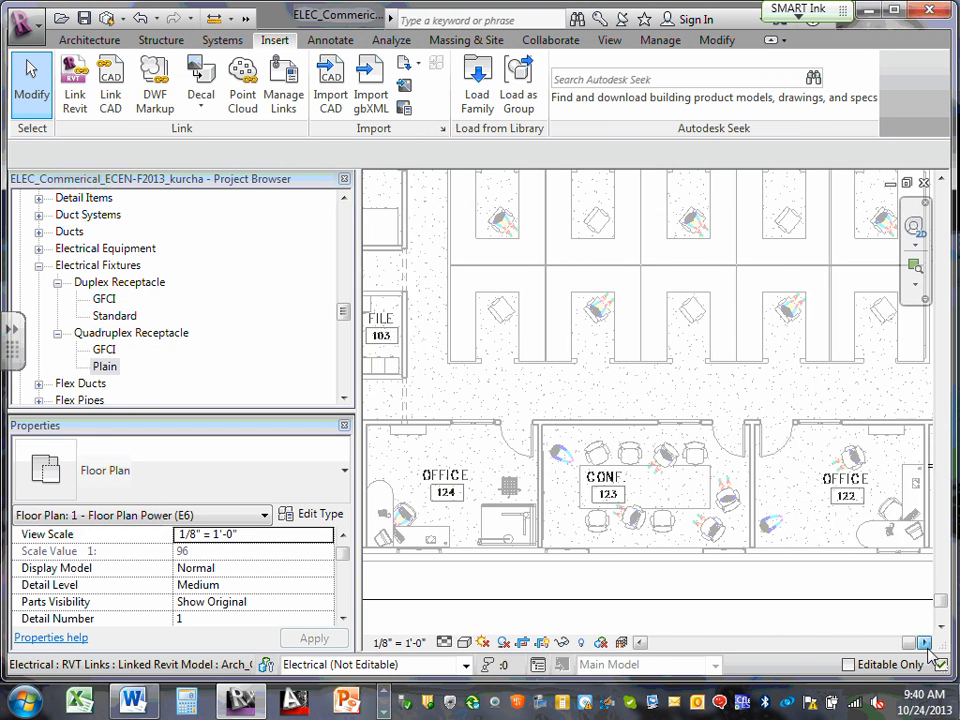
pyautogui.click(925, 642)
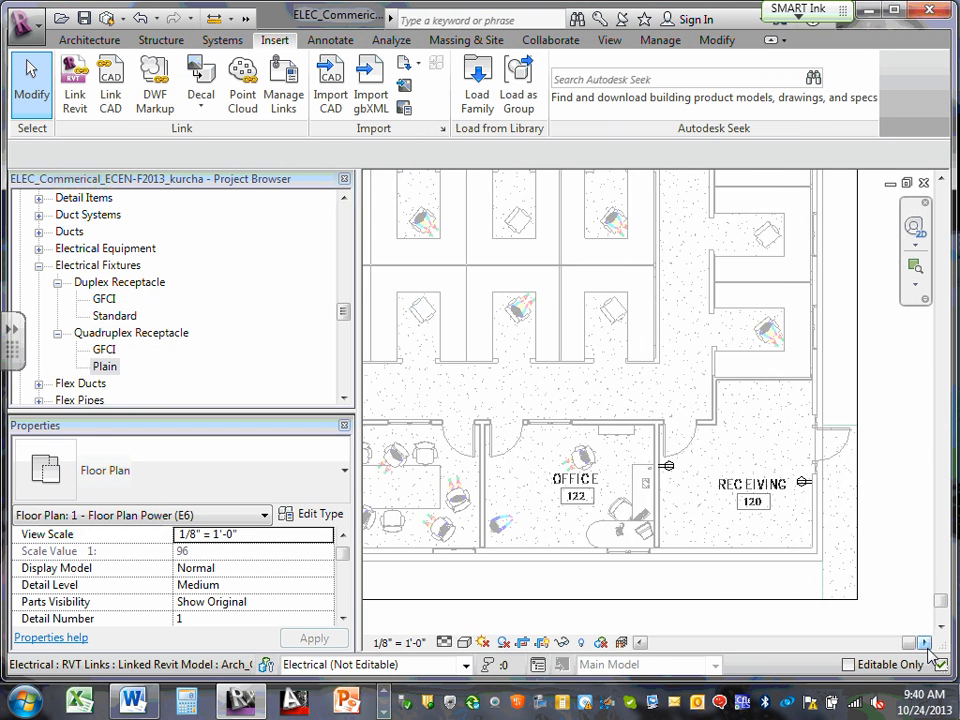
pyautogui.click(942, 180)
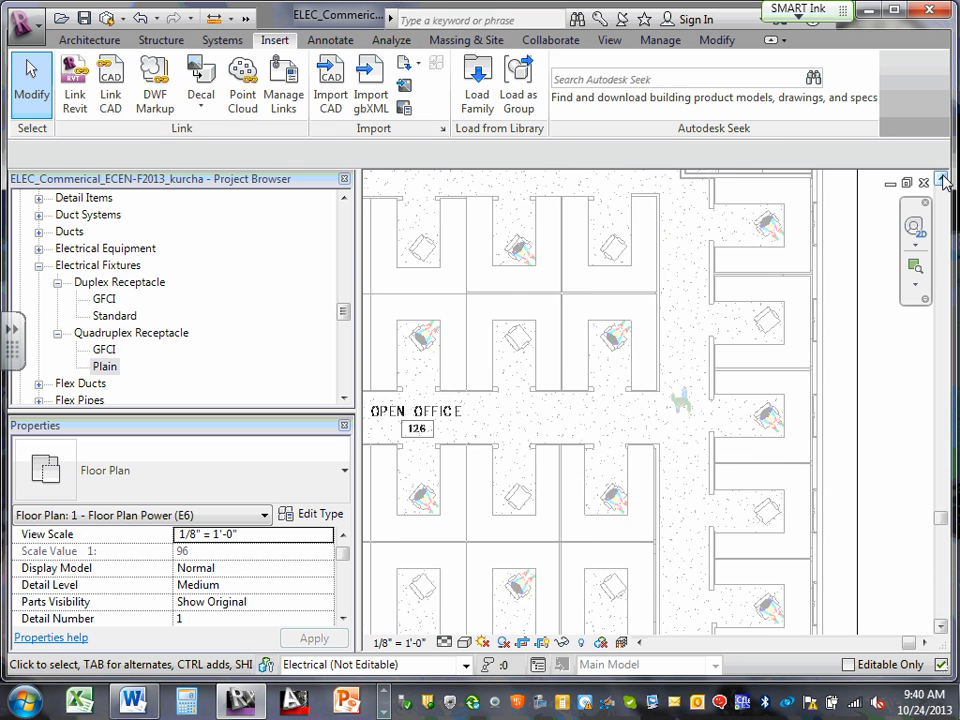
pyautogui.click(942, 180)
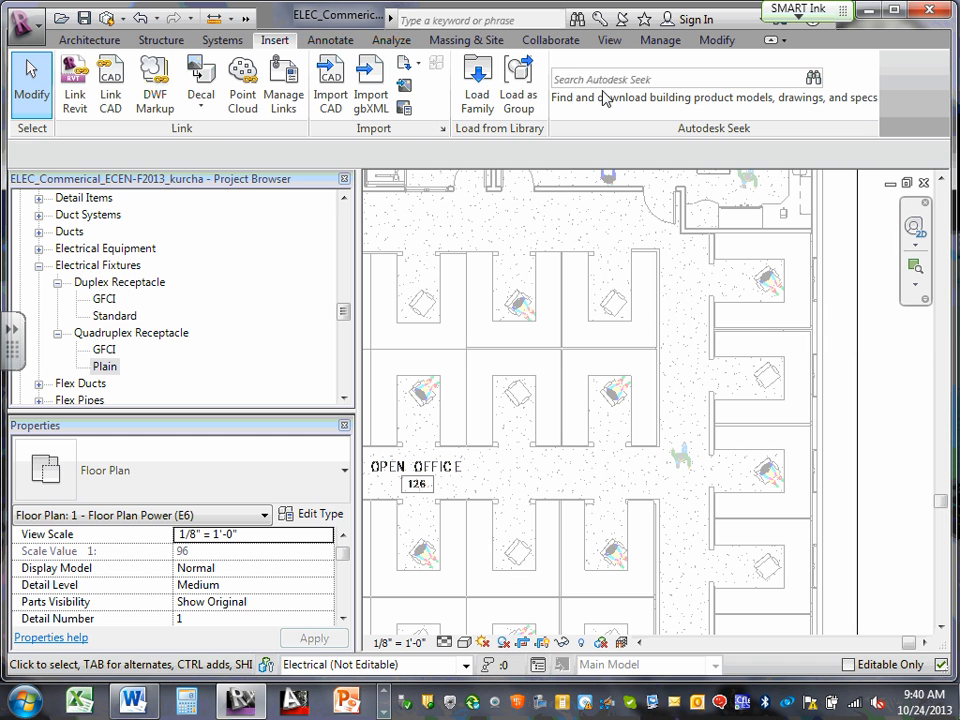
pyautogui.click(95, 316)
pyautogui.moveTo(110, 316); pyautogui.dragTo(795, 281)
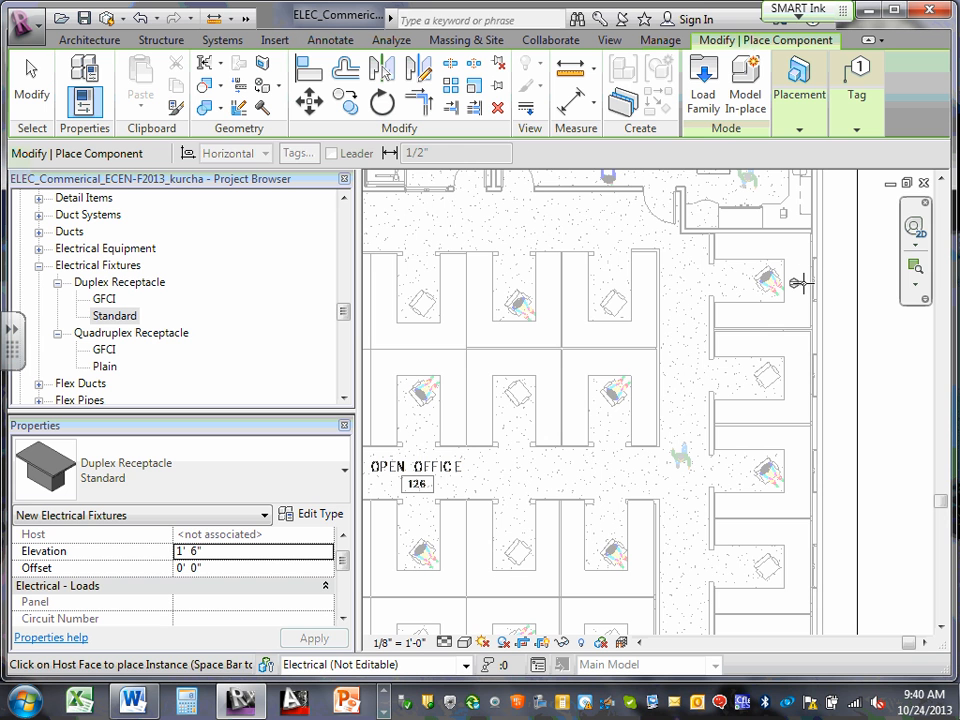
pyautogui.click(803, 282)
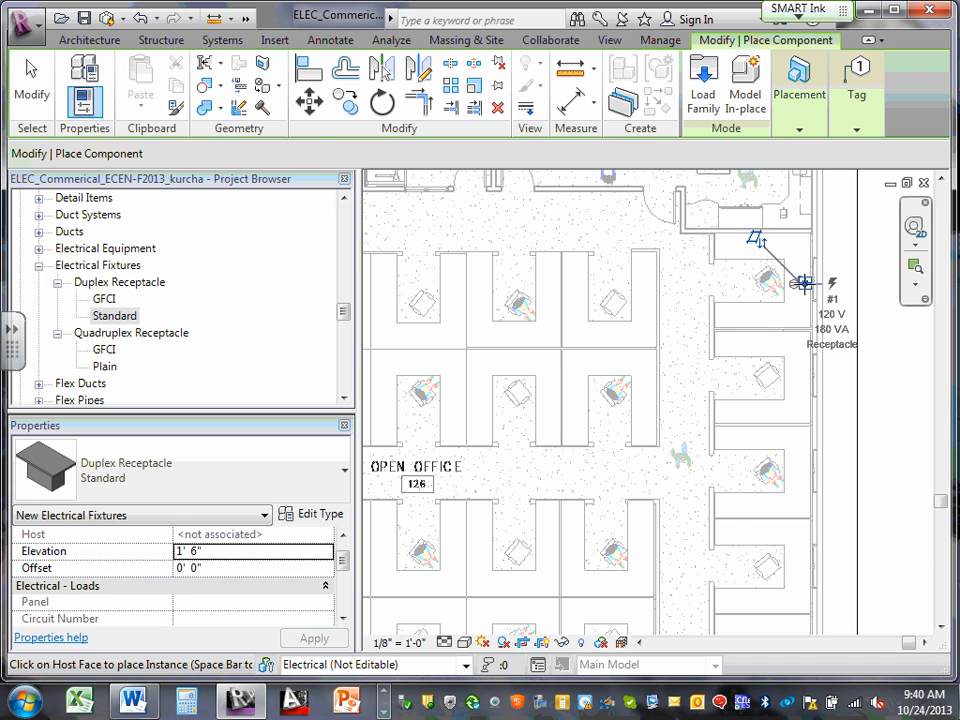
pyautogui.click(612, 424)
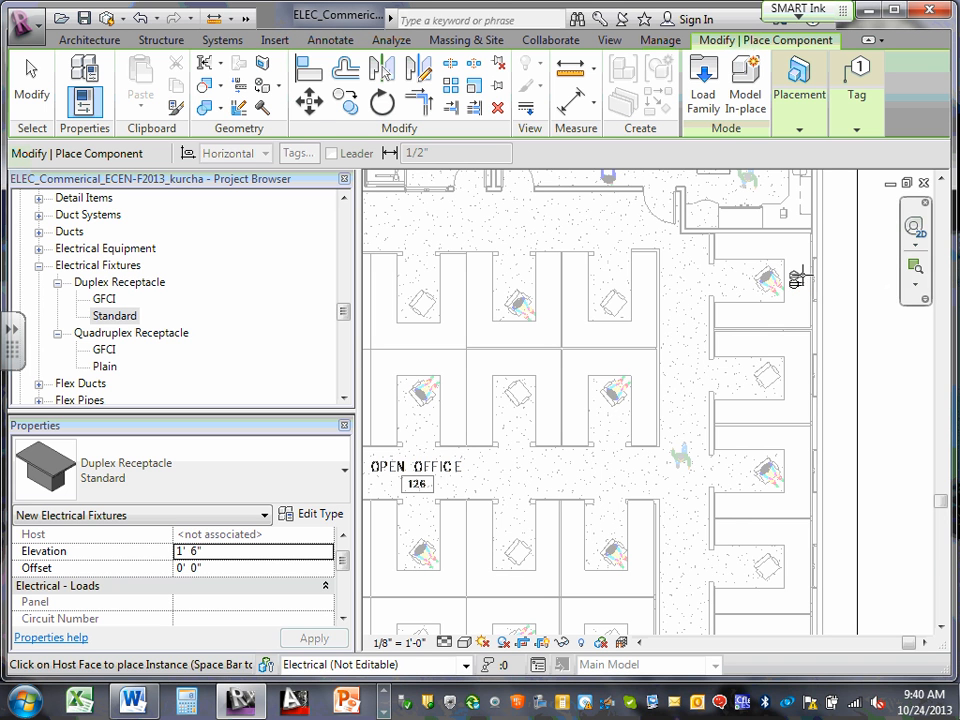
pyautogui.press('Escape')
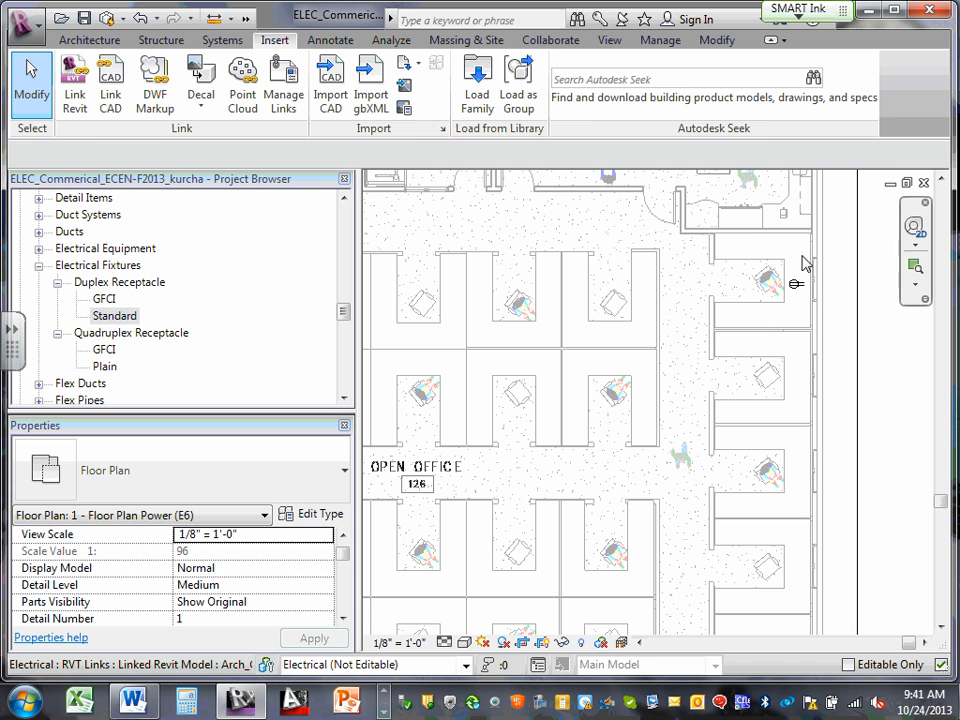
pyautogui.click(799, 287)
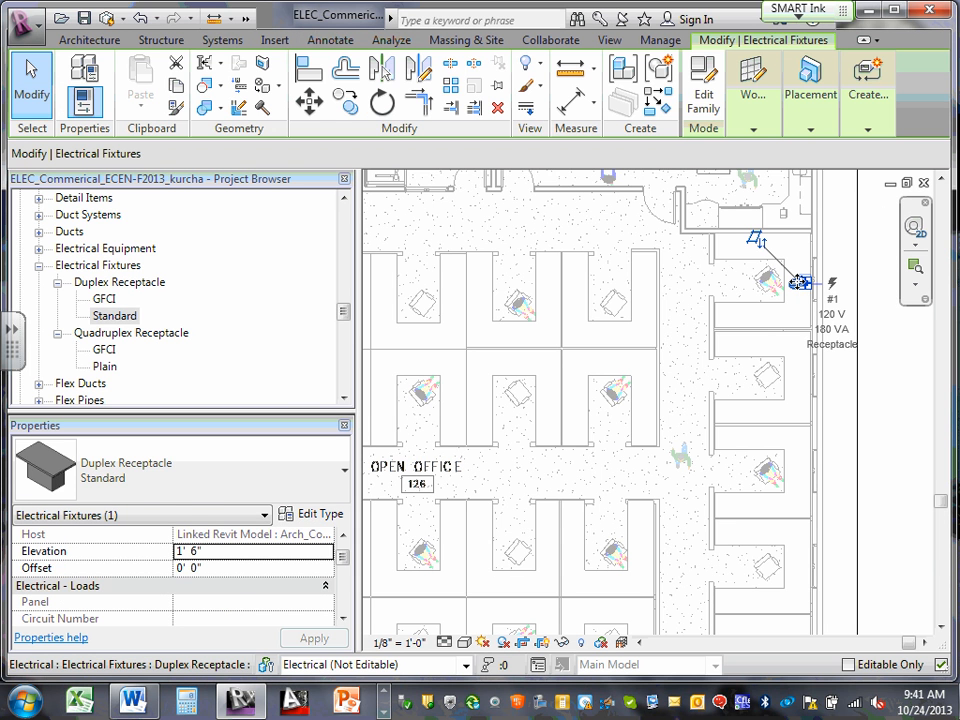
pyautogui.press('Escape')
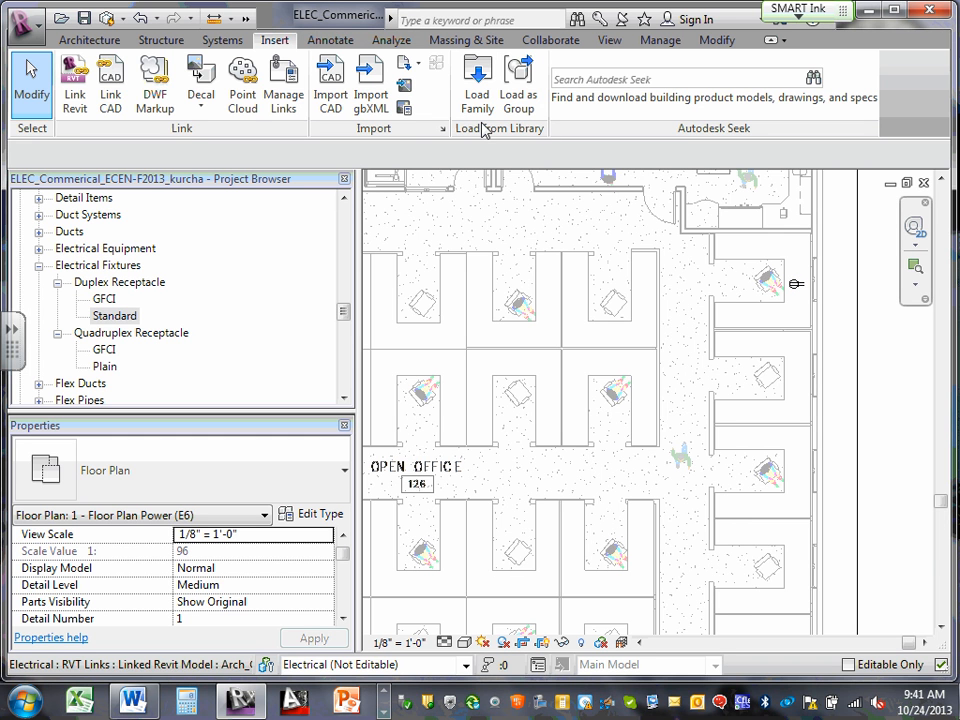
# Step: Shift the duplex receptacle in Open Office 126's northernmost east-wall cube east against the inner face of the exterior wall
pyautogui.click(915, 284)
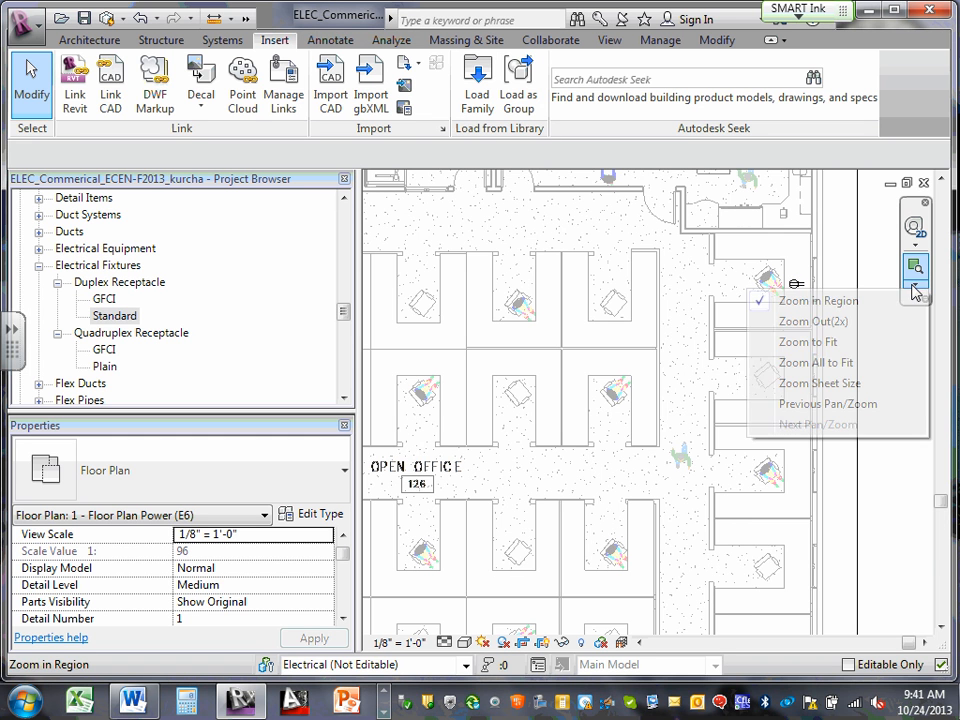
pyautogui.click(830, 302)
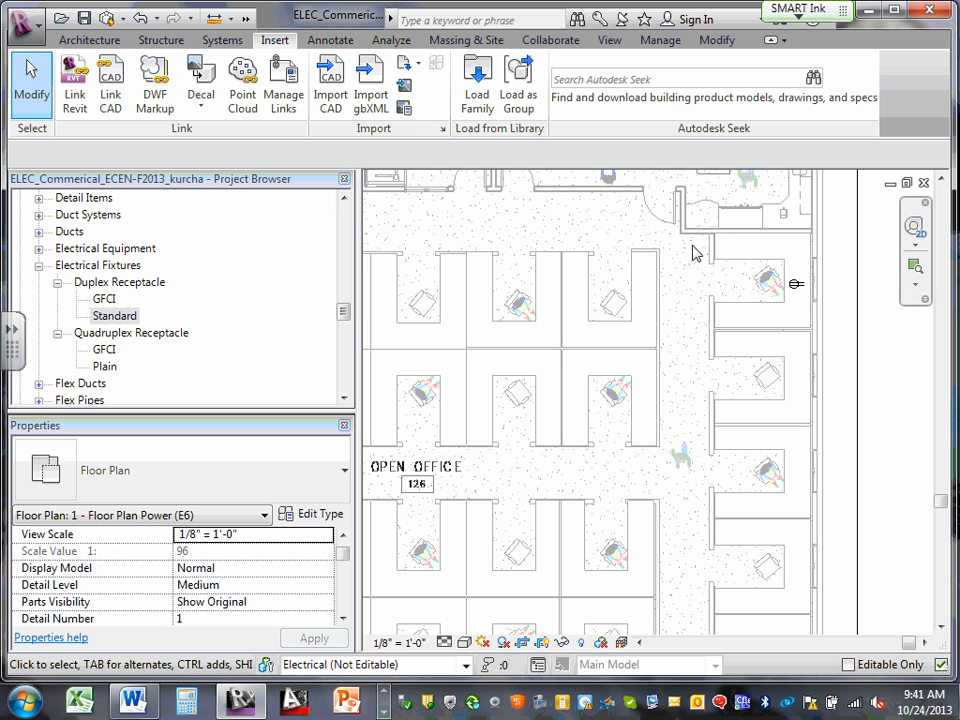
pyautogui.moveTo(692, 241); pyautogui.dragTo(843, 332)
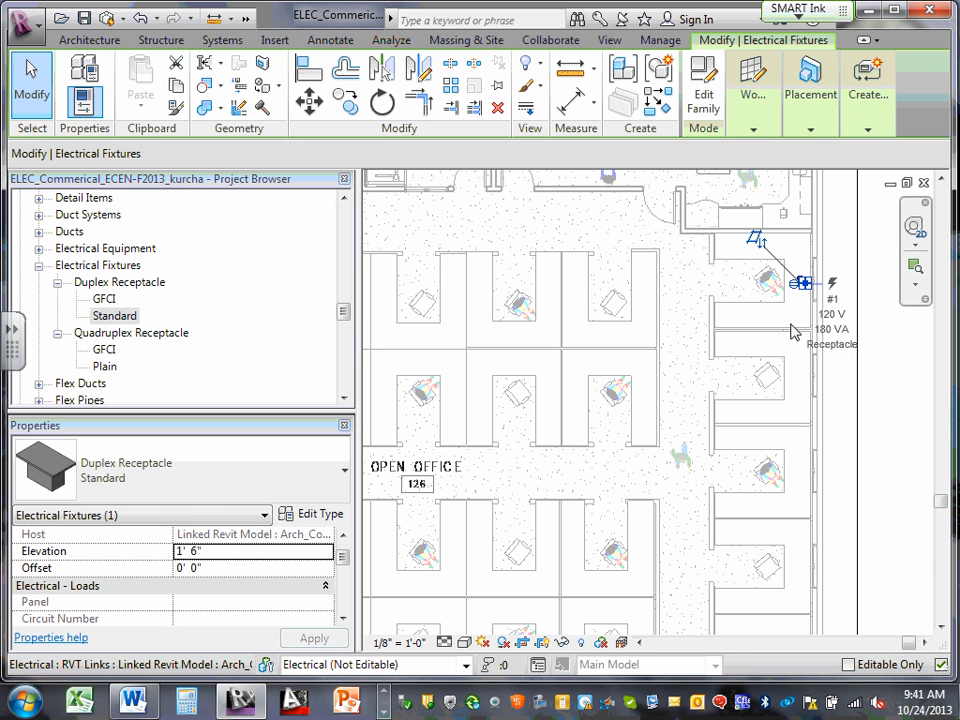
pyautogui.press('Escape')
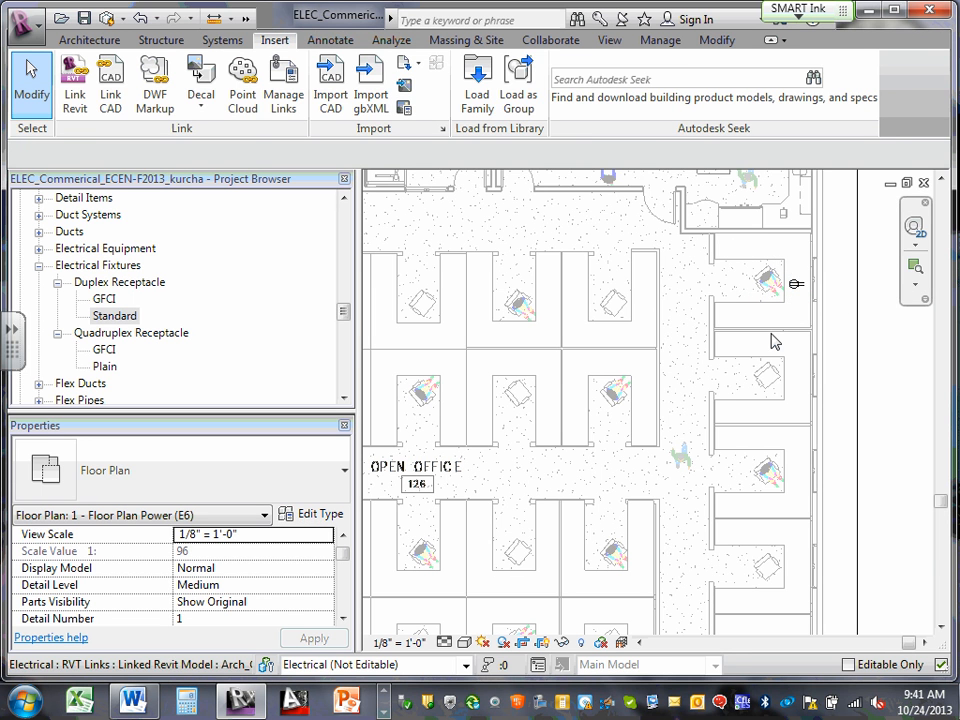
pyautogui.click(914, 266)
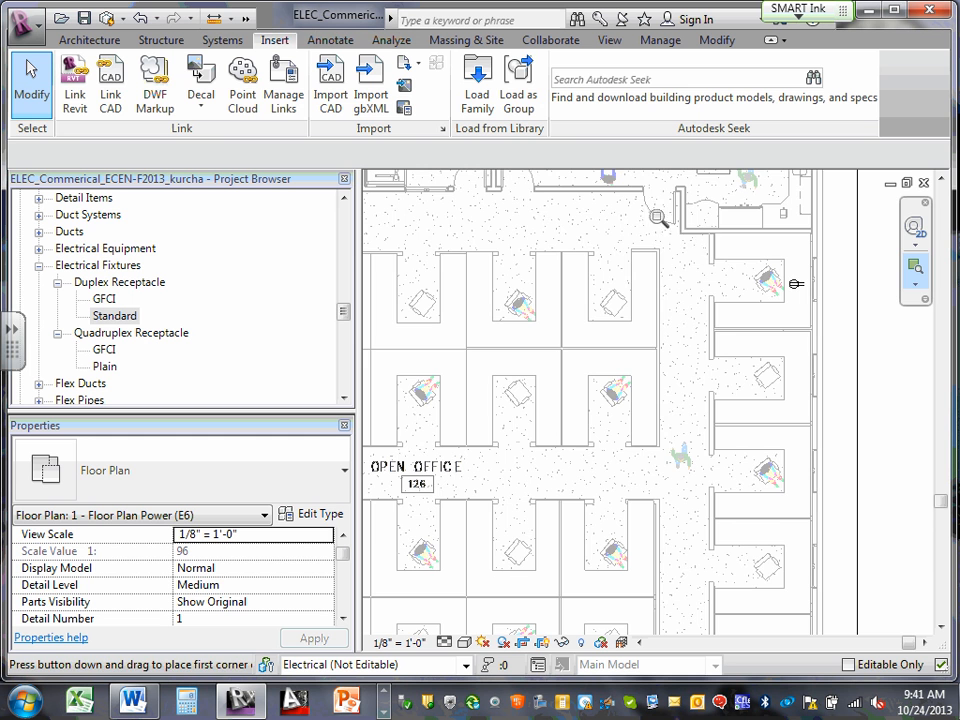
pyautogui.moveTo(658, 217); pyautogui.dragTo(868, 420)
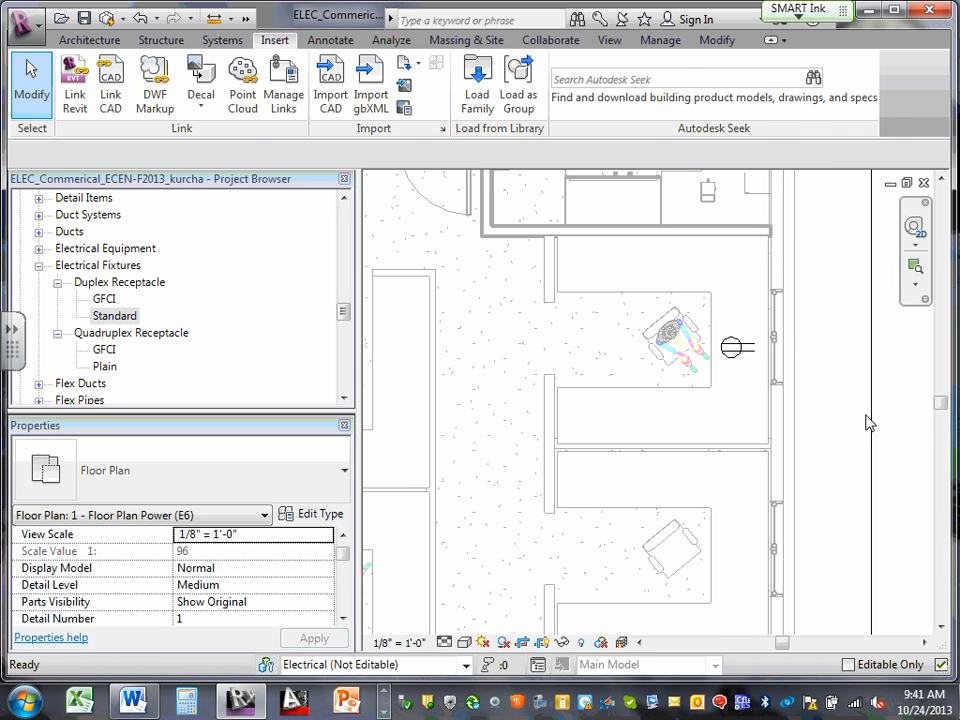
pyautogui.click(748, 348)
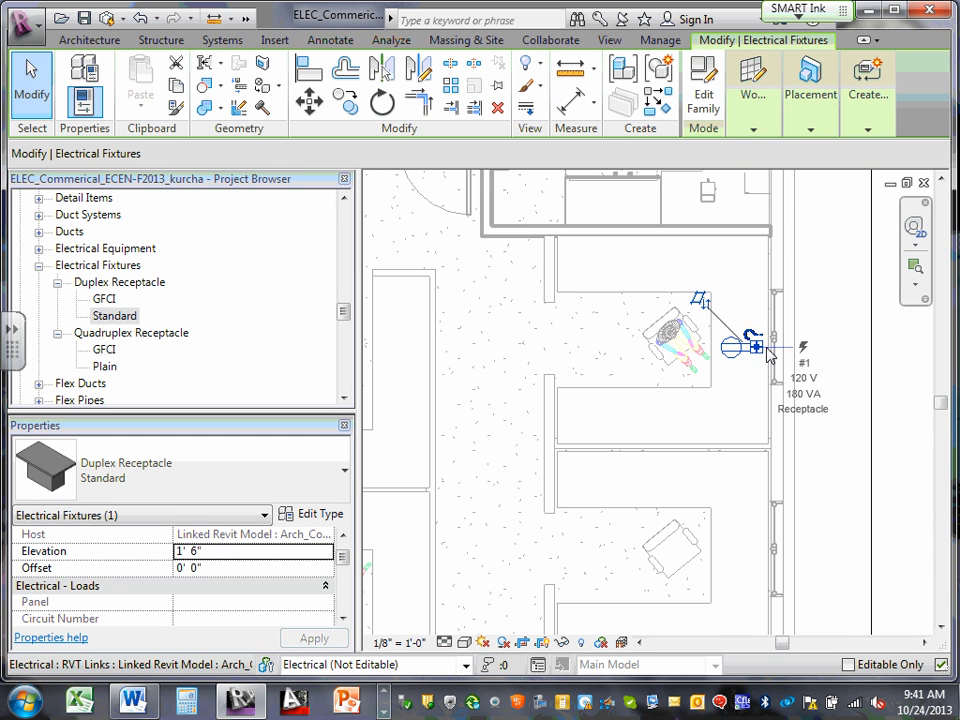
pyautogui.moveTo(770, 356)
pyautogui.mouseDown()
pyautogui.moveTo(762, 350)
pyautogui.moveTo(782, 352)
pyautogui.moveTo(765, 364)
pyautogui.mouseUp()
pyautogui.click(765, 366)
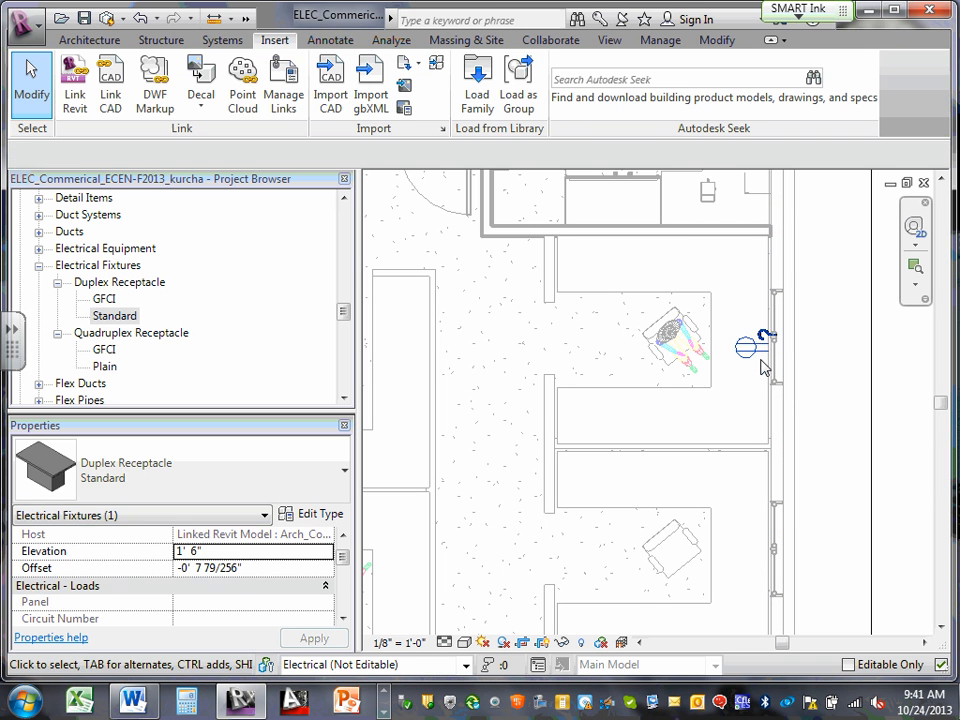
# Step: Move the duplex receptacle north along the east wall to the solid wall section beside the window
pyautogui.click(748, 347)
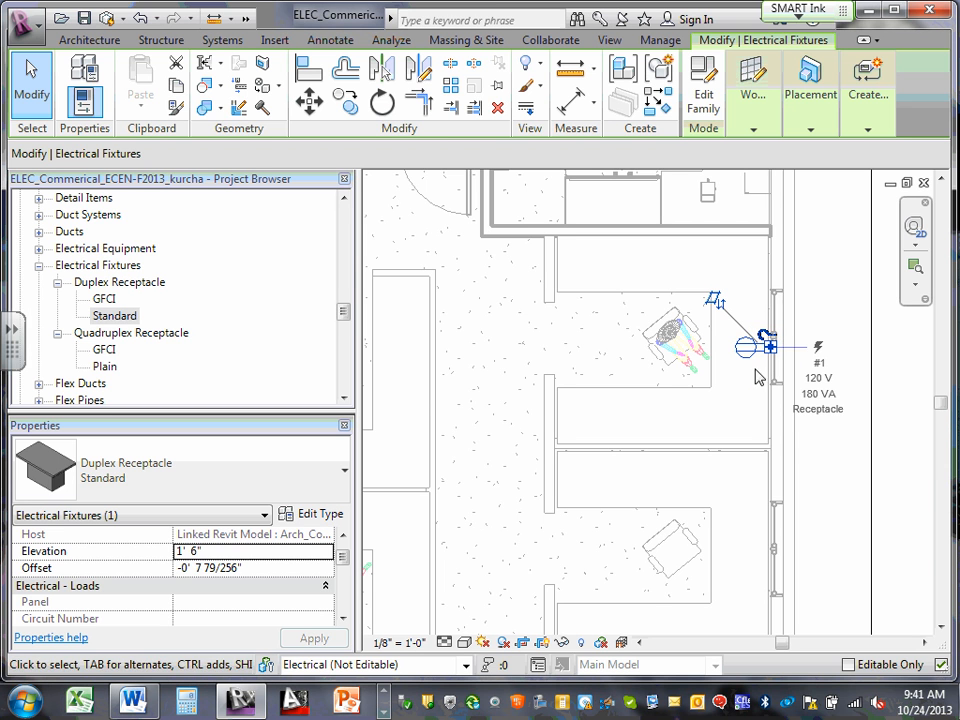
pyautogui.moveTo(765, 358); pyautogui.dragTo(770, 272)
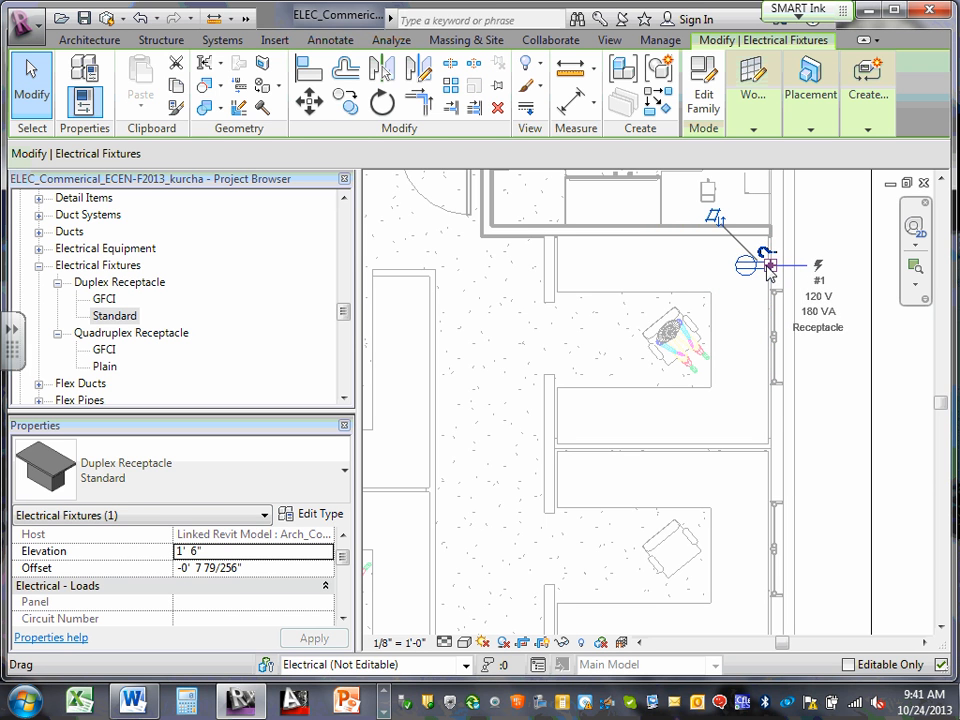
pyautogui.press('Escape')
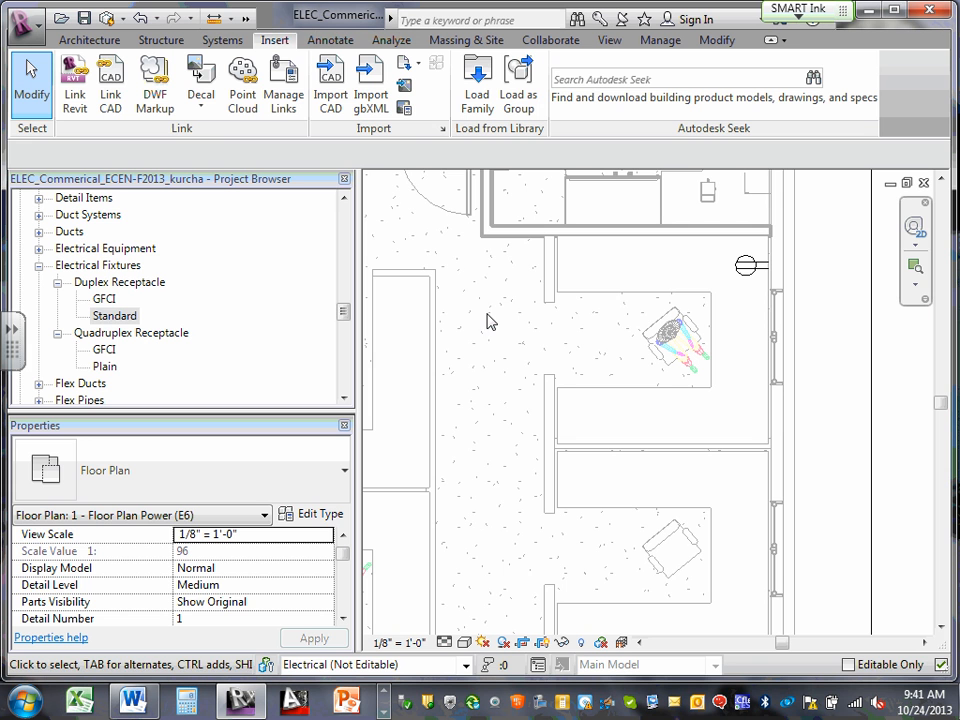
# Step: Place a Plain Quadruplex Receptacle on the east wall in the southern part of the same cube, south of the window
pyautogui.moveTo(100, 370); pyautogui.dragTo(780, 410)
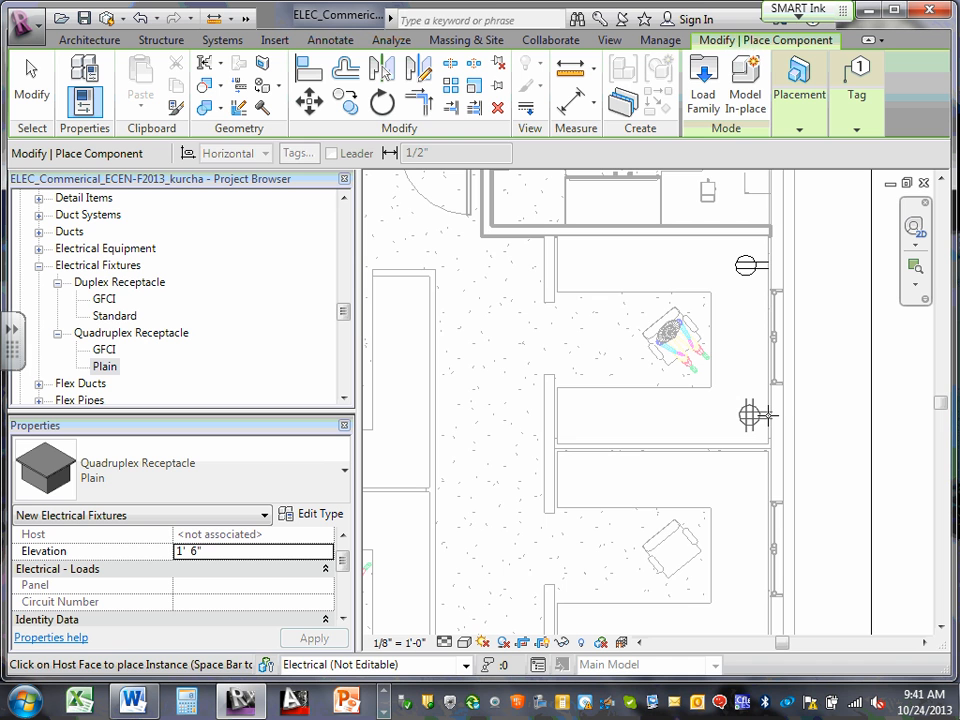
pyautogui.click(757, 415)
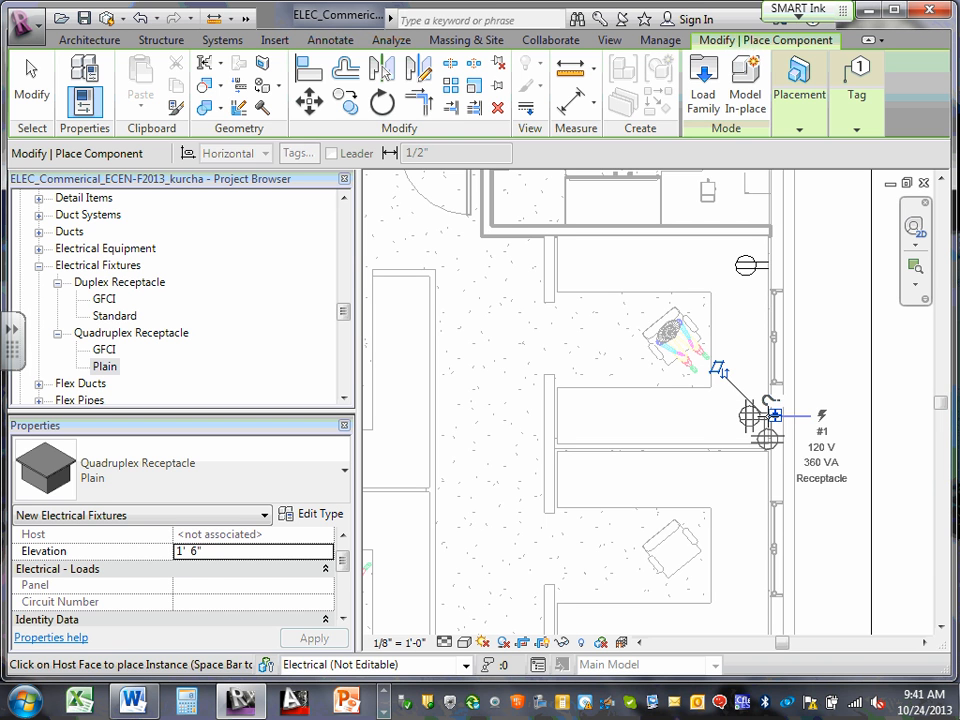
pyautogui.press('Escape')
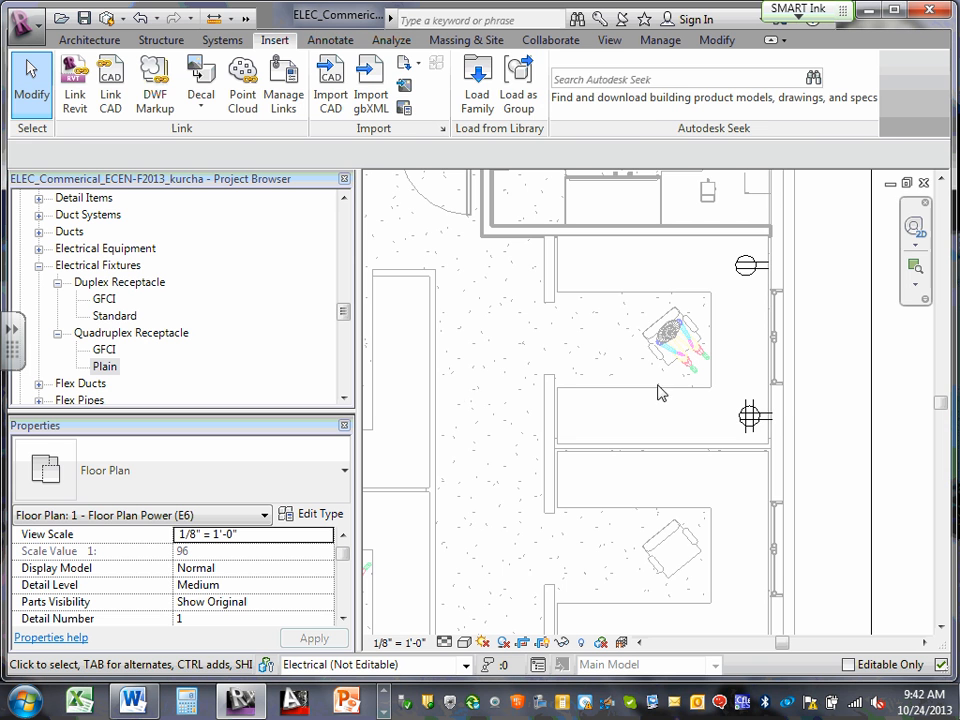
# Step: Try to adjust the quadruplex receptacle's position against the east wall face of the northernmost cube
pyautogui.click(764, 422)
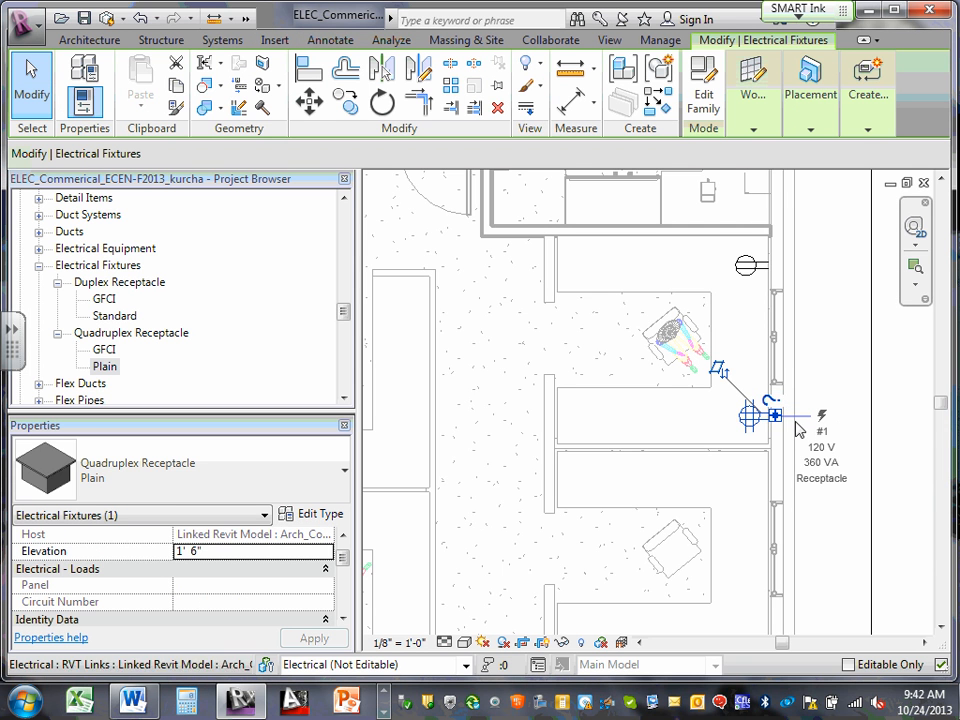
pyautogui.moveTo(762, 415); pyautogui.dragTo(771, 424)
pyautogui.click(784, 443)
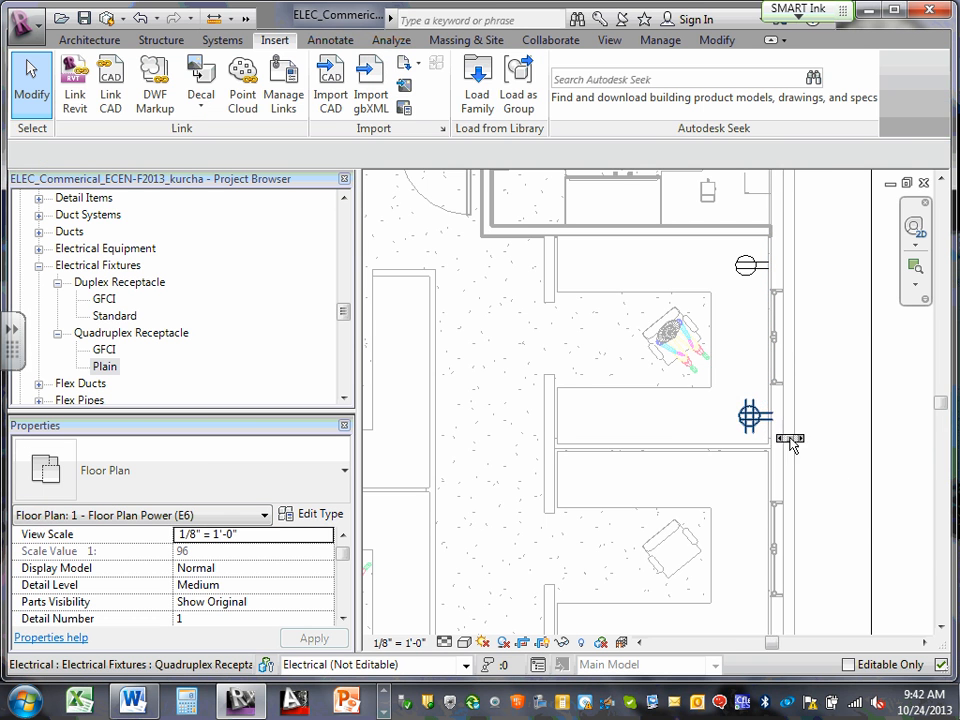
pyautogui.hscroll(-3, 788, 440)
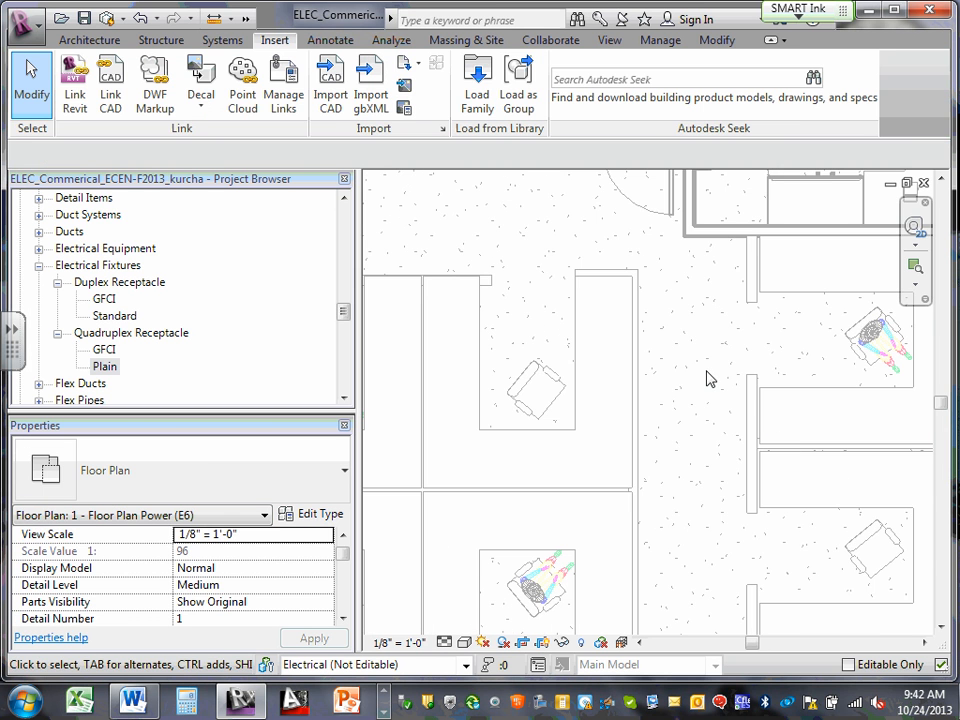
pyautogui.click(925, 644)
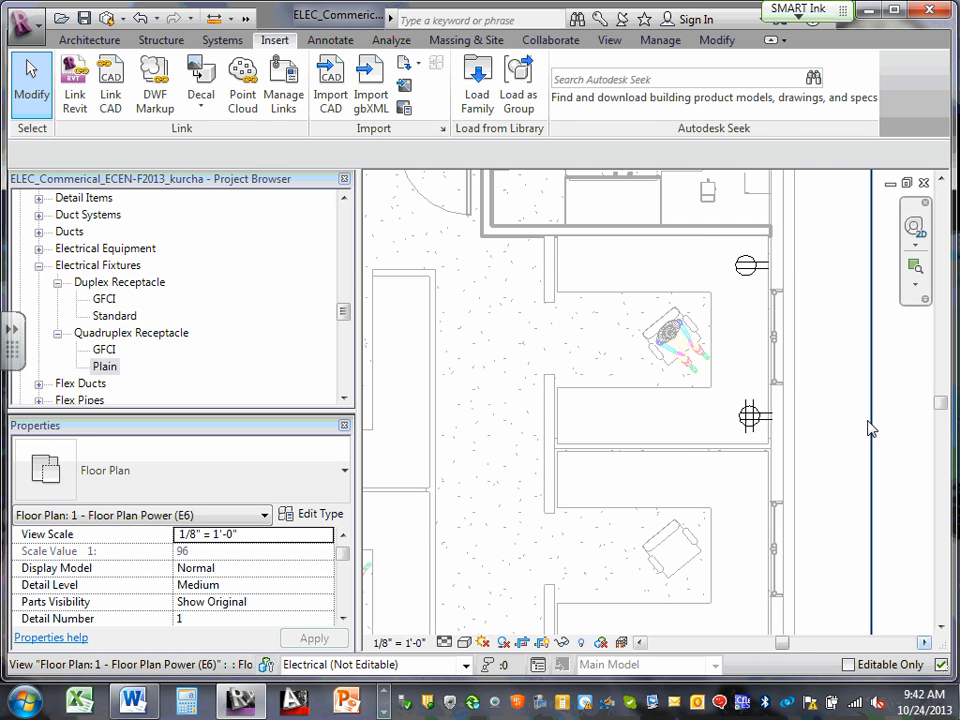
pyautogui.click(766, 418)
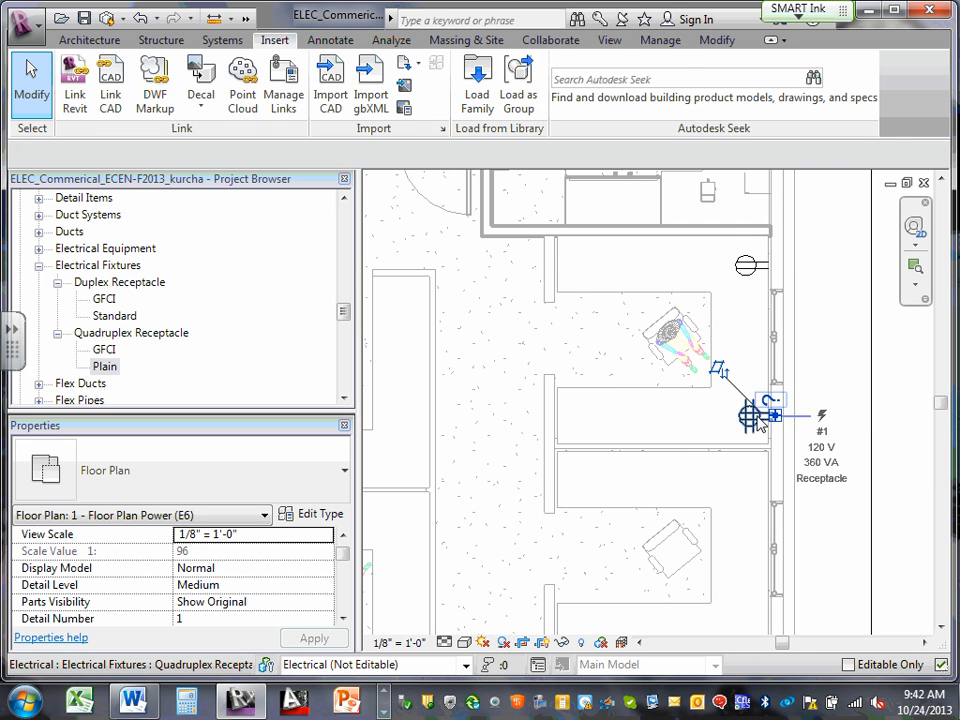
pyautogui.click(768, 420)
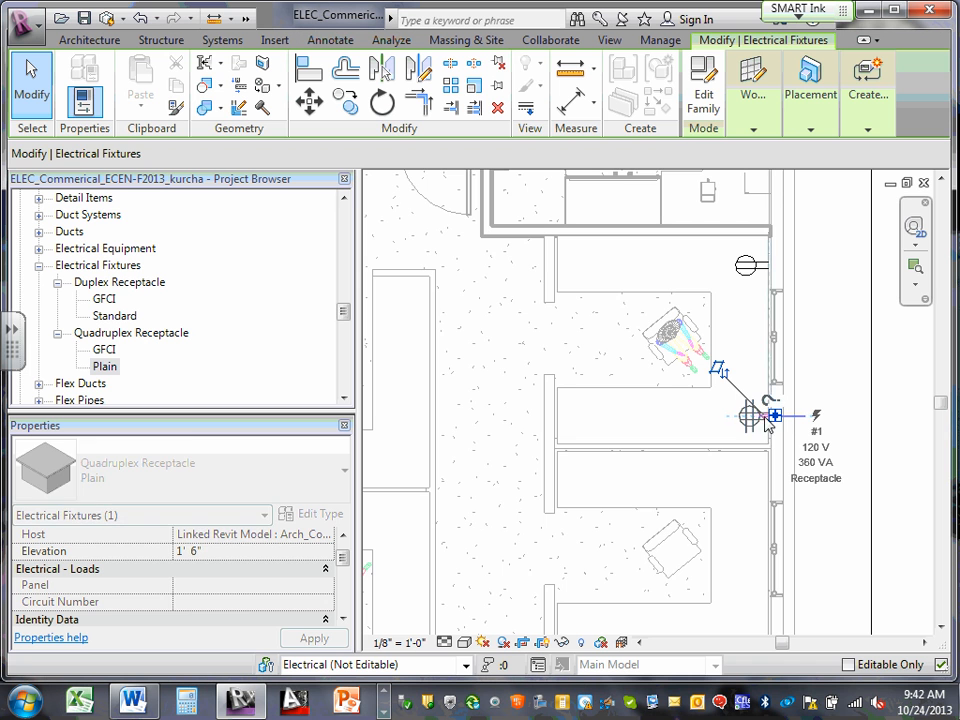
pyautogui.moveTo(768, 420); pyautogui.dragTo(770, 419)
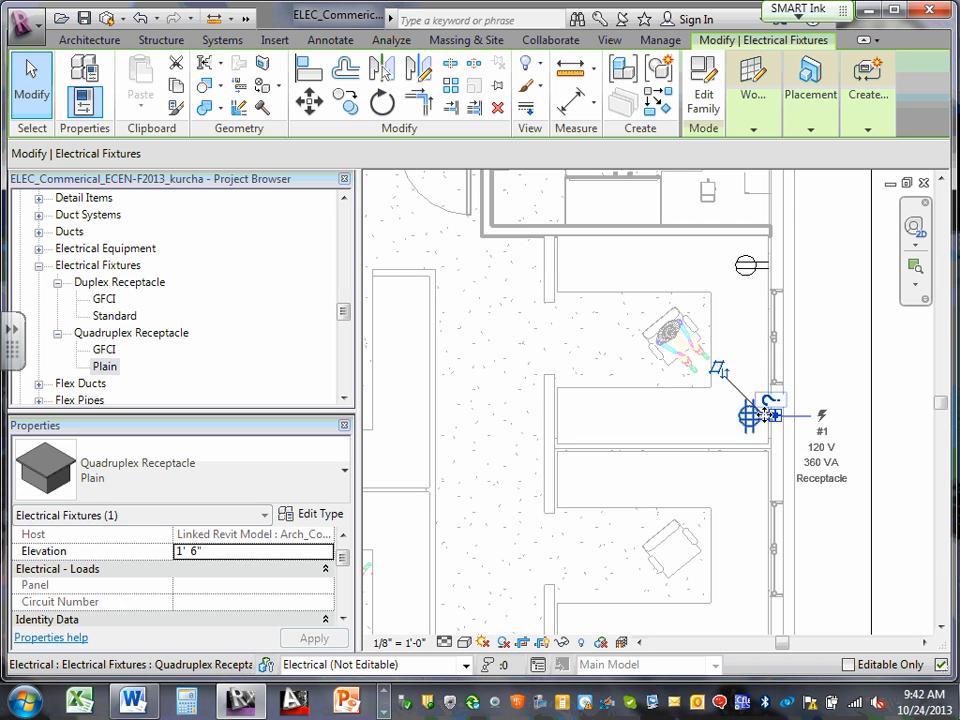
pyautogui.click(608, 347)
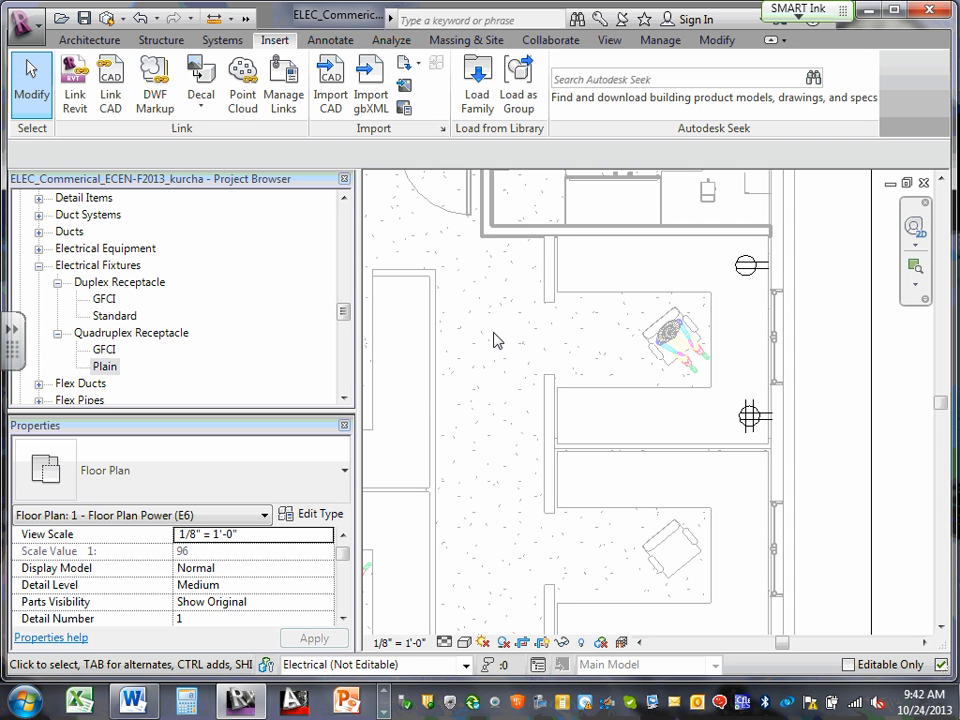
# Step: Examine Open Office 126's island cubes on the plan and their power connection requirement and notes in the Word narrative, ending back in Revit
pyautogui.click(915, 284)
pyautogui.click(820, 342)
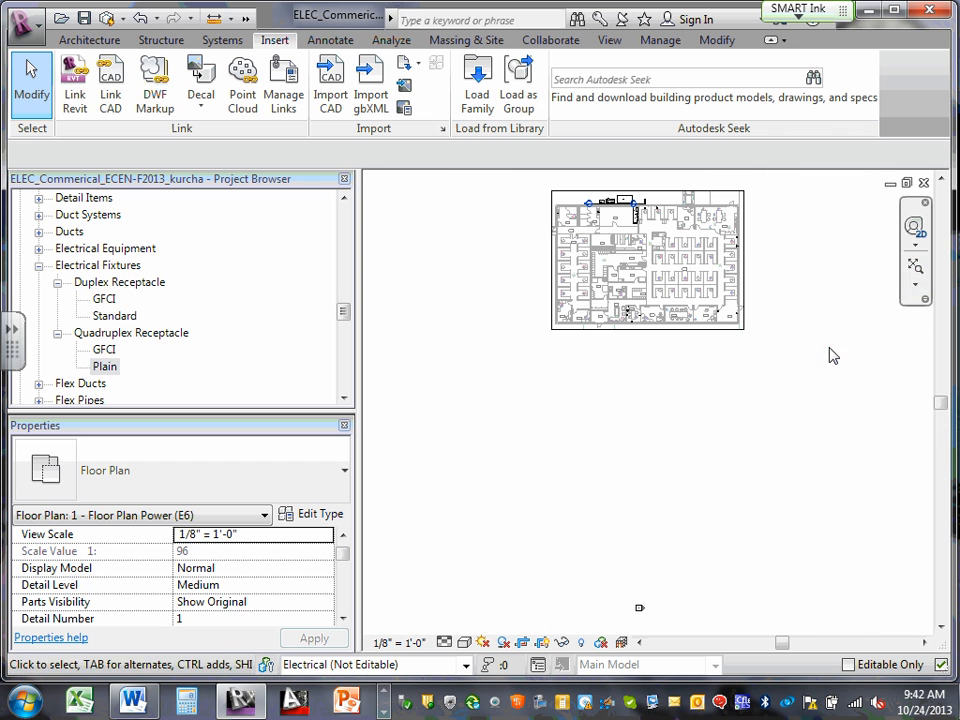
pyautogui.click(918, 290)
pyautogui.click(863, 303)
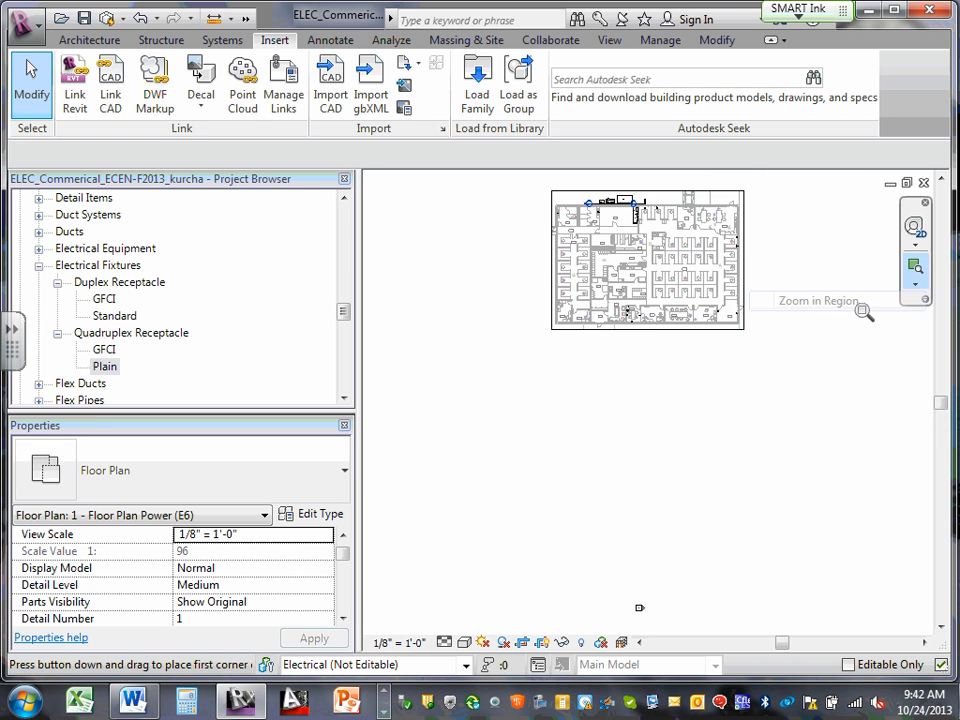
pyautogui.moveTo(618, 206); pyautogui.dragTo(741, 312)
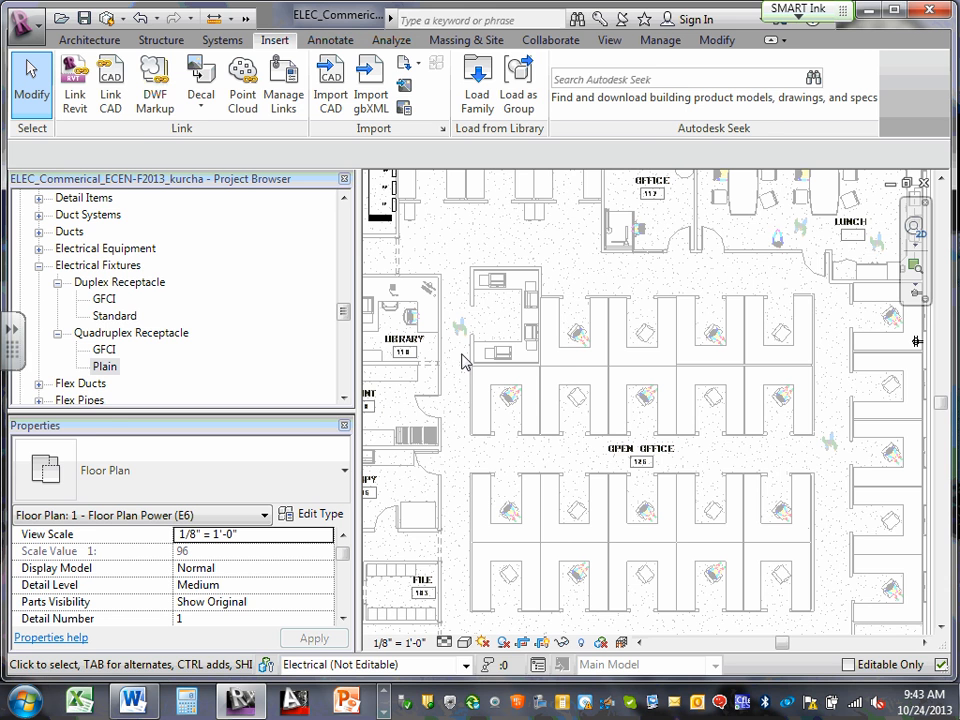
pyautogui.hotkey('alt', 'Tab')
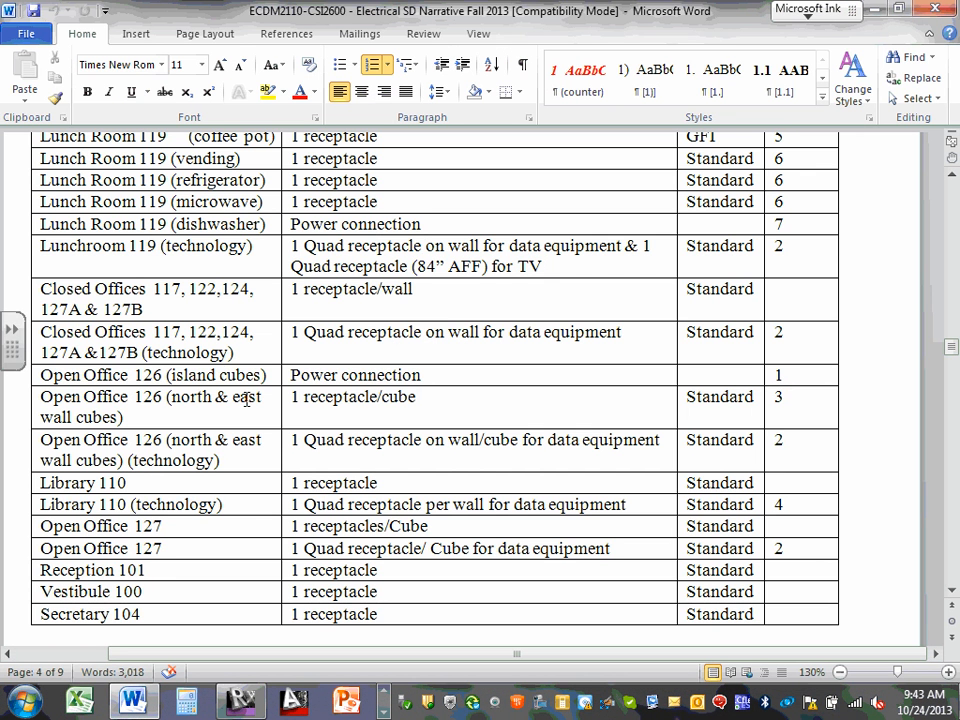
pyautogui.click(287, 376)
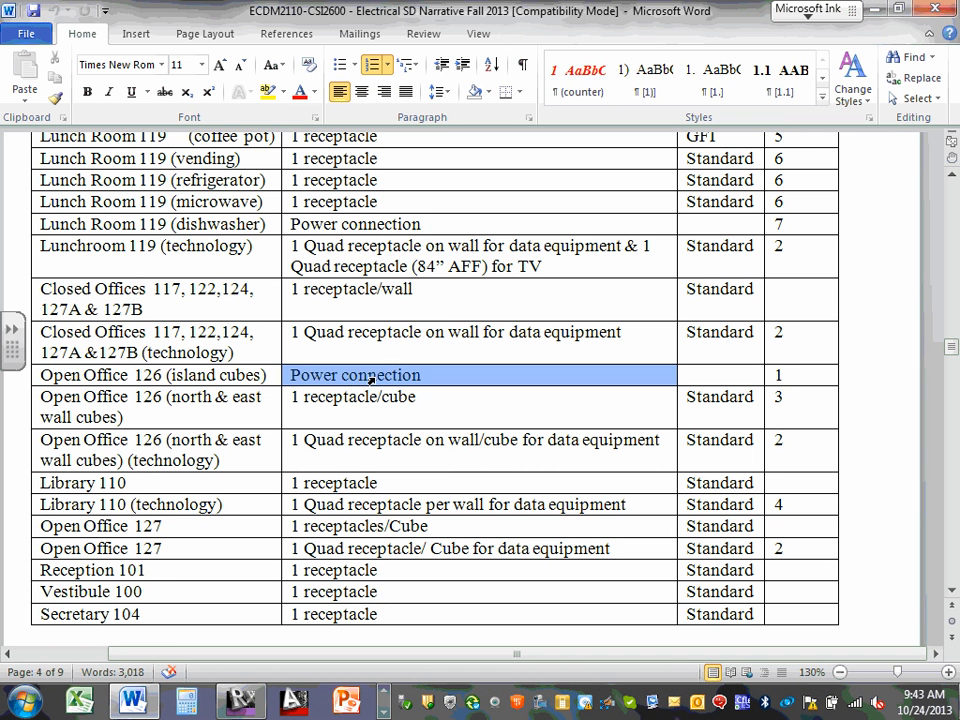
pyautogui.click(952, 591)
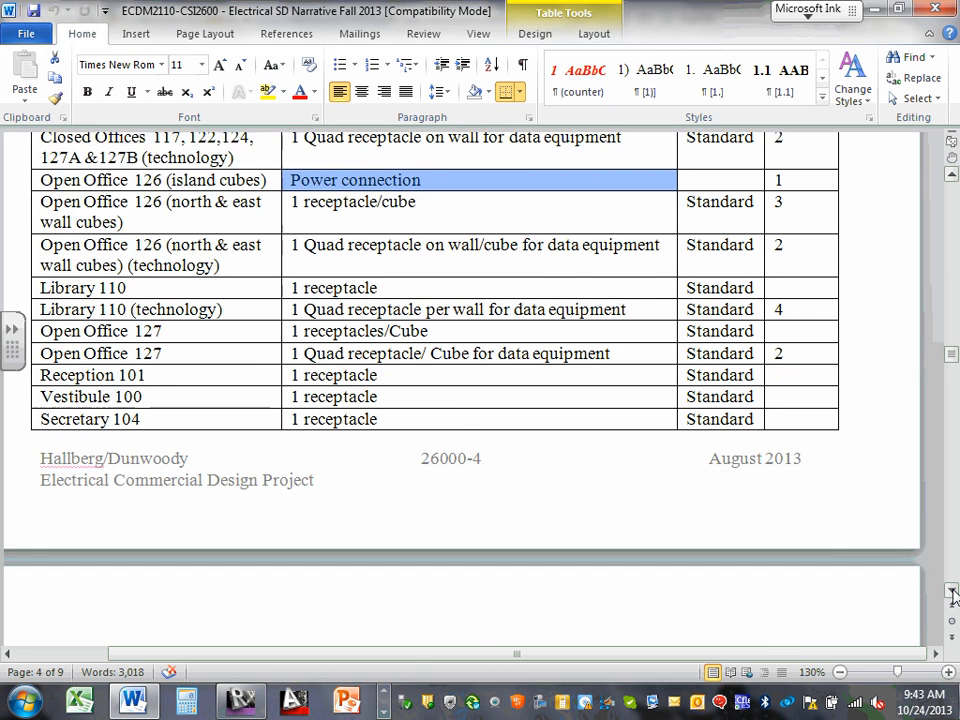
pyautogui.click(952, 591)
pyautogui.click(952, 594)
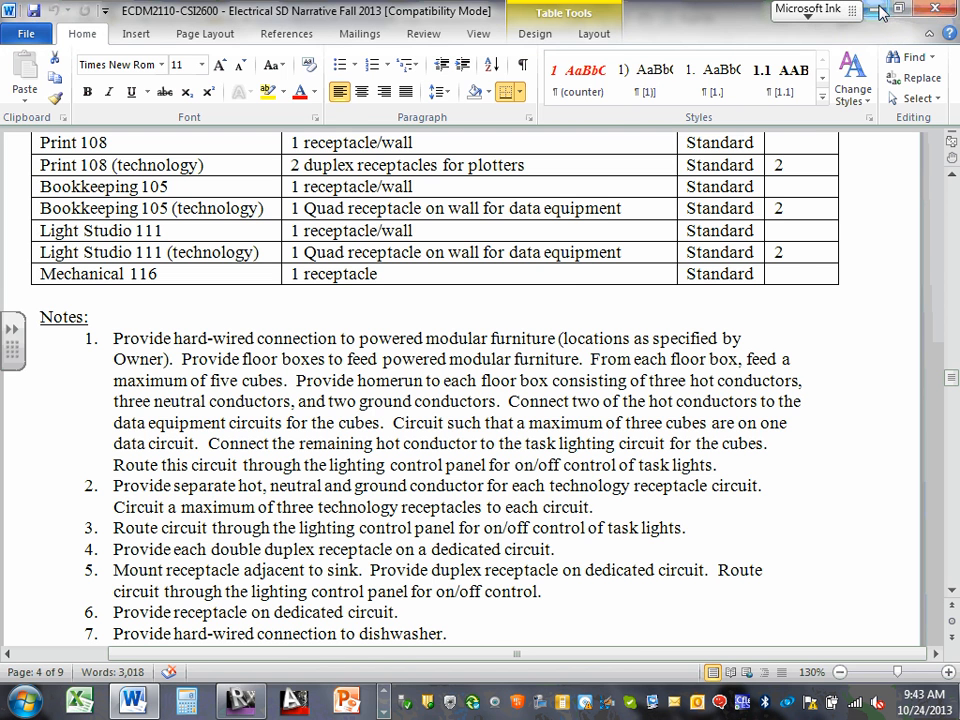
pyautogui.click(876, 9)
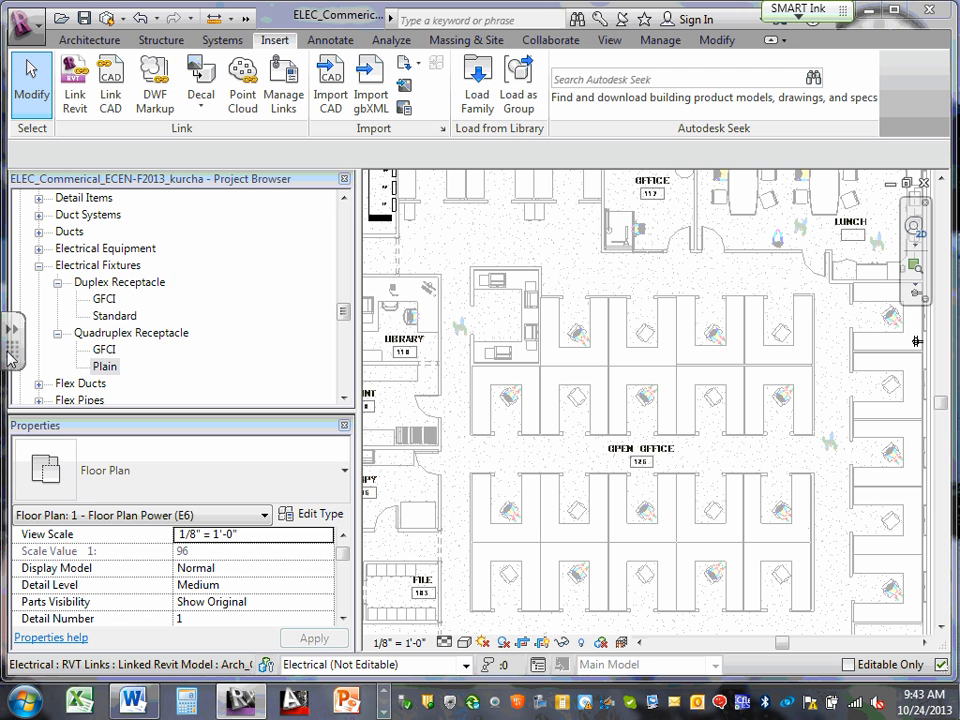
# Step: Browse the Terminals folder of the electrical MEP power family library for a suitable power connection family
pyautogui.click(478, 84)
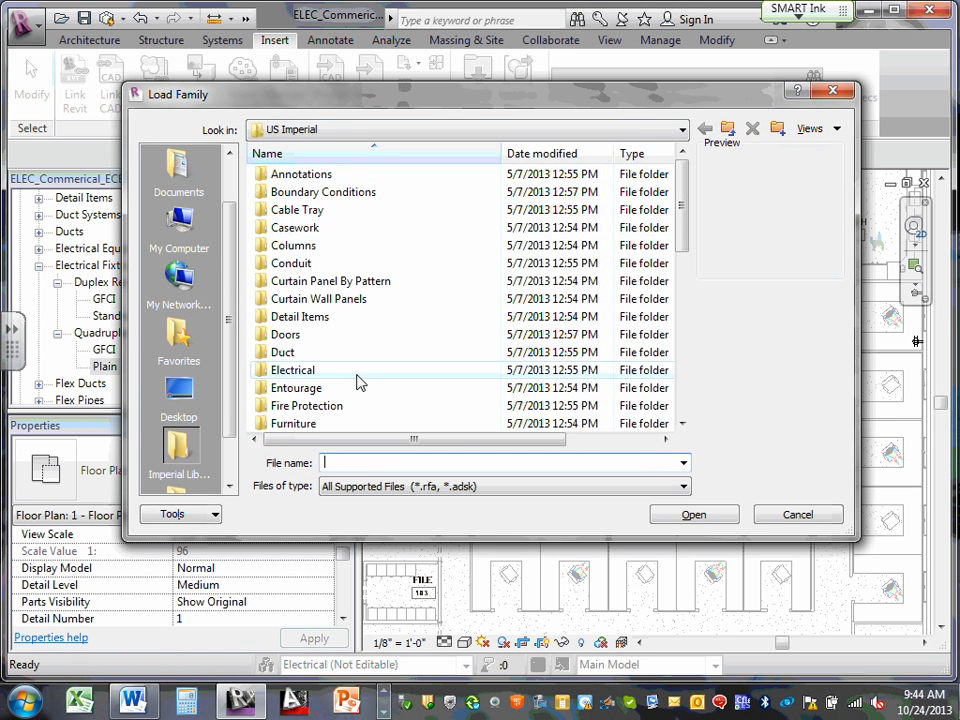
pyautogui.doubleClick(293, 372)
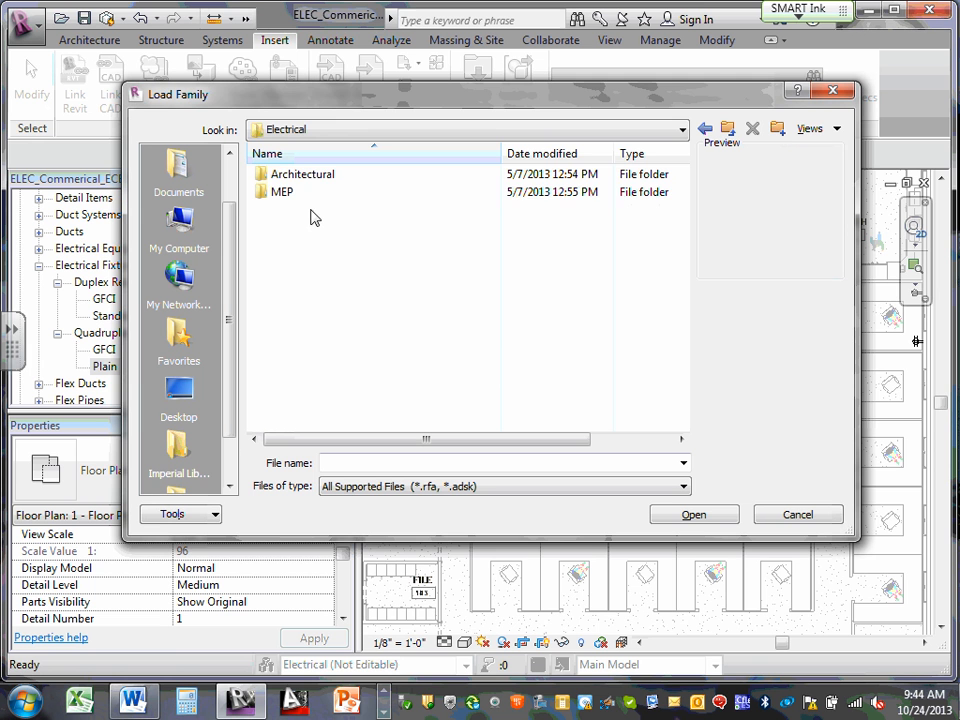
pyautogui.doubleClick(292, 198)
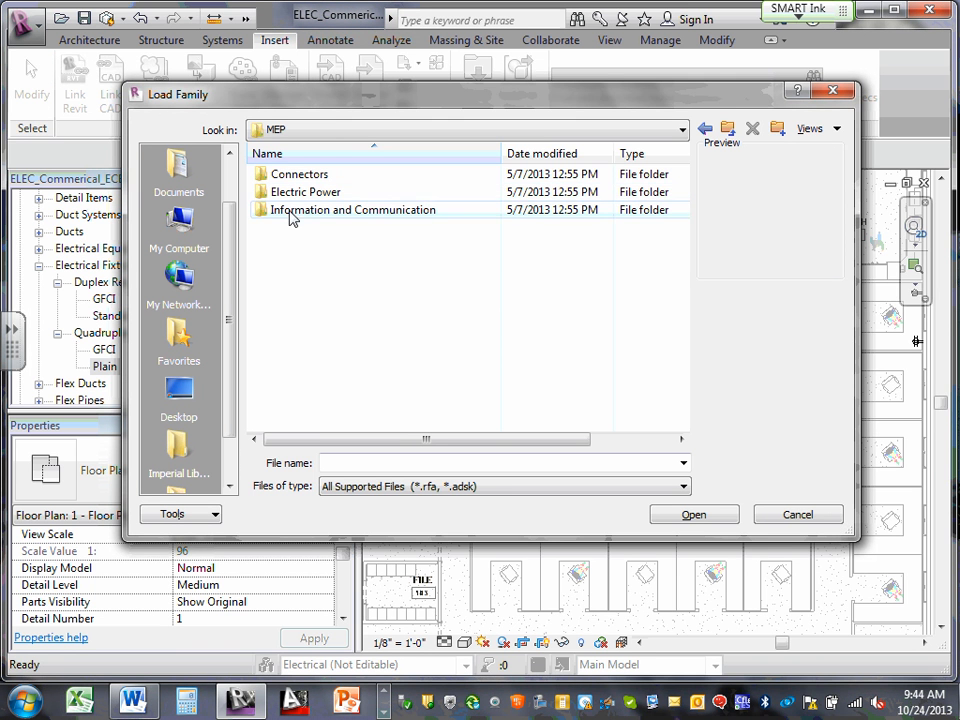
pyautogui.doubleClick(312, 195)
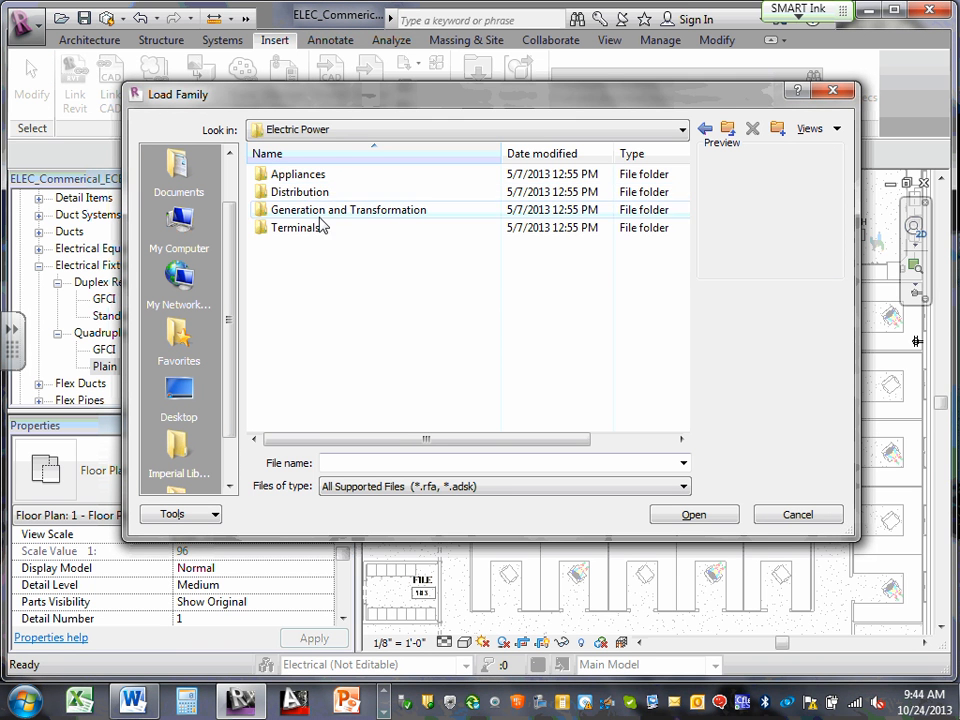
pyautogui.doubleClick(296, 229)
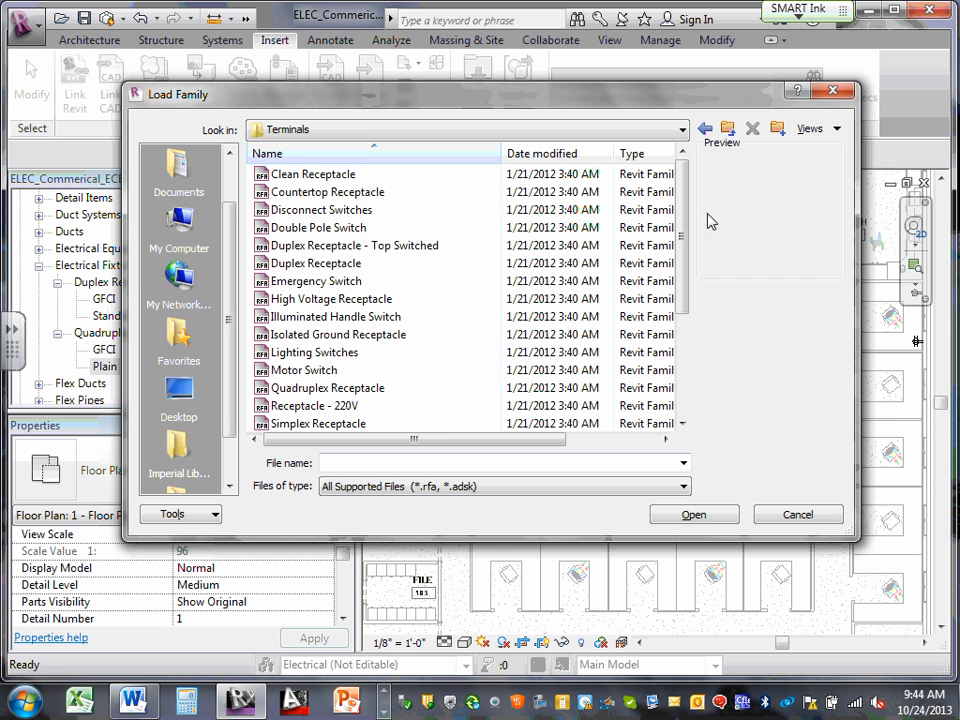
pyautogui.moveTo(686, 221); pyautogui.dragTo(658, 214)
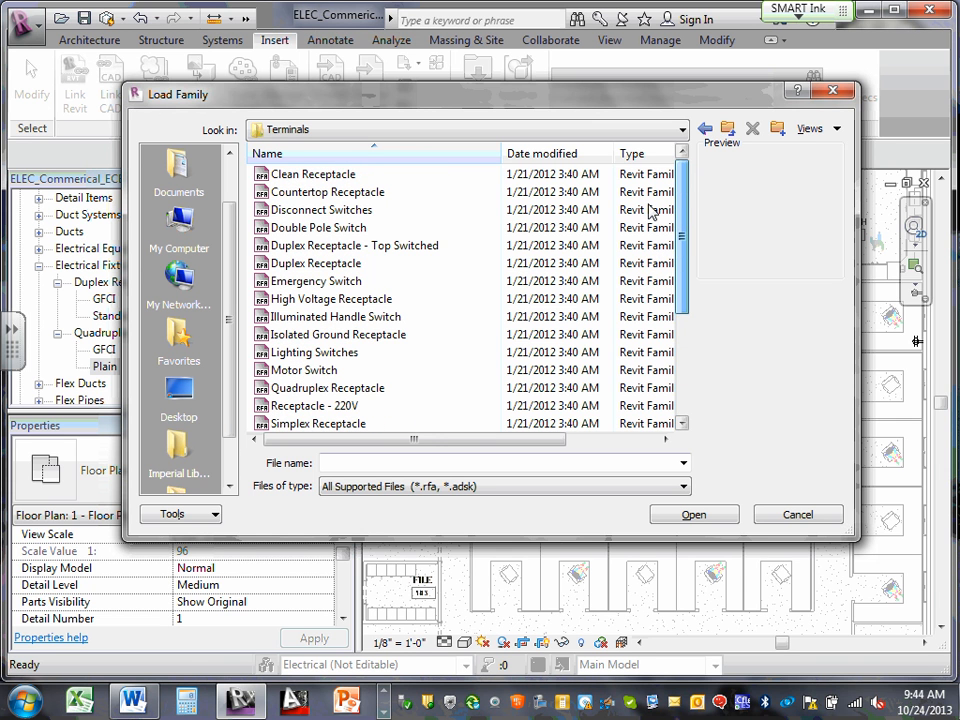
# Step: Load the Junction Boxes - Load family from the Distribution folder of the Electric Power library
pyautogui.click(727, 128)
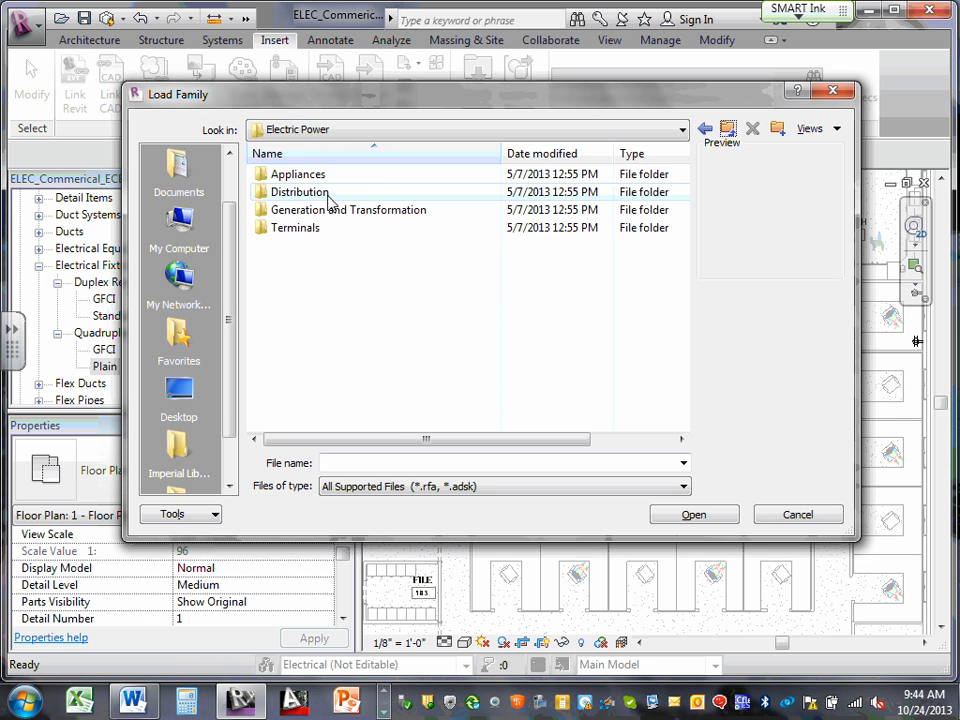
pyautogui.doubleClick(300, 192)
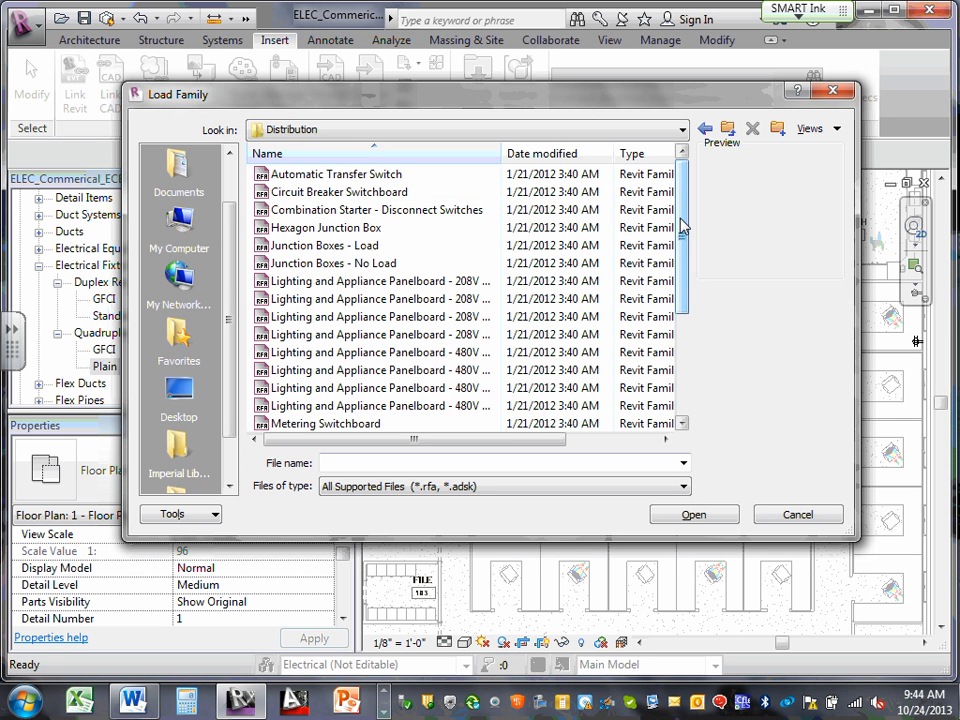
pyautogui.moveTo(682, 226)
pyautogui.mouseDown()
pyautogui.moveTo(681, 272)
pyautogui.moveTo(679, 210)
pyautogui.mouseUp()
pyautogui.moveTo(684, 214); pyautogui.dragTo(695, 318)
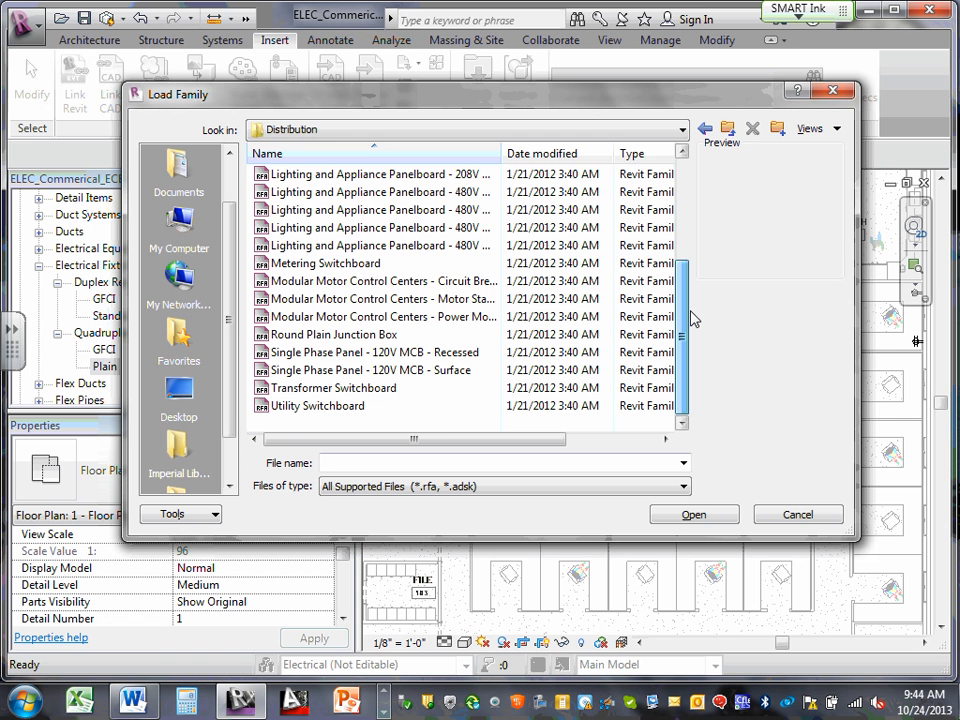
pyautogui.moveTo(695, 318); pyautogui.dragTo(690, 204)
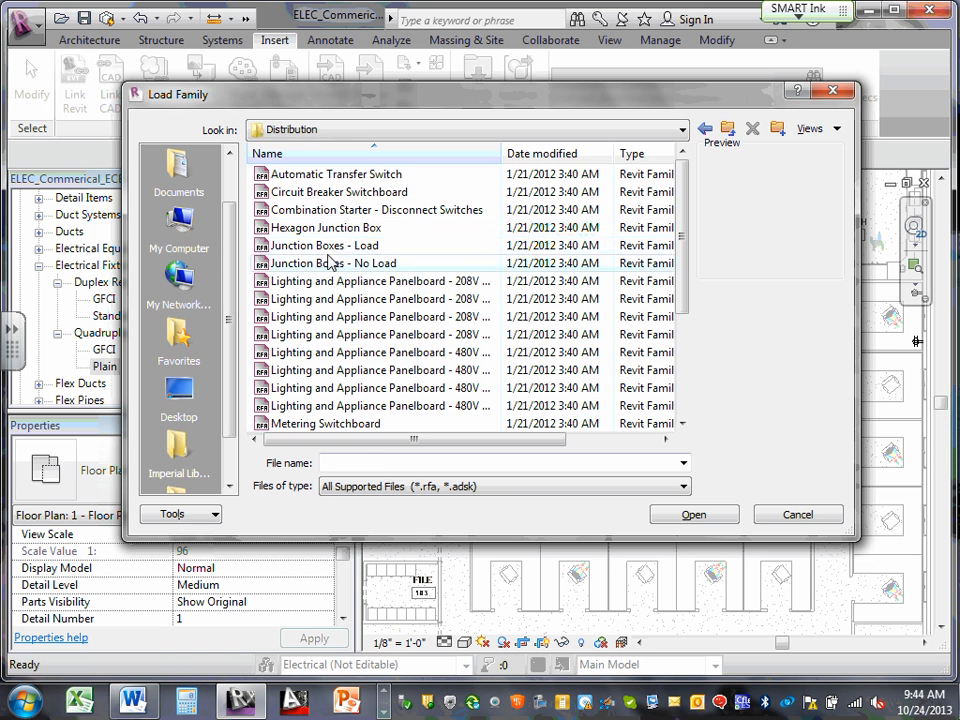
pyautogui.click(330, 247)
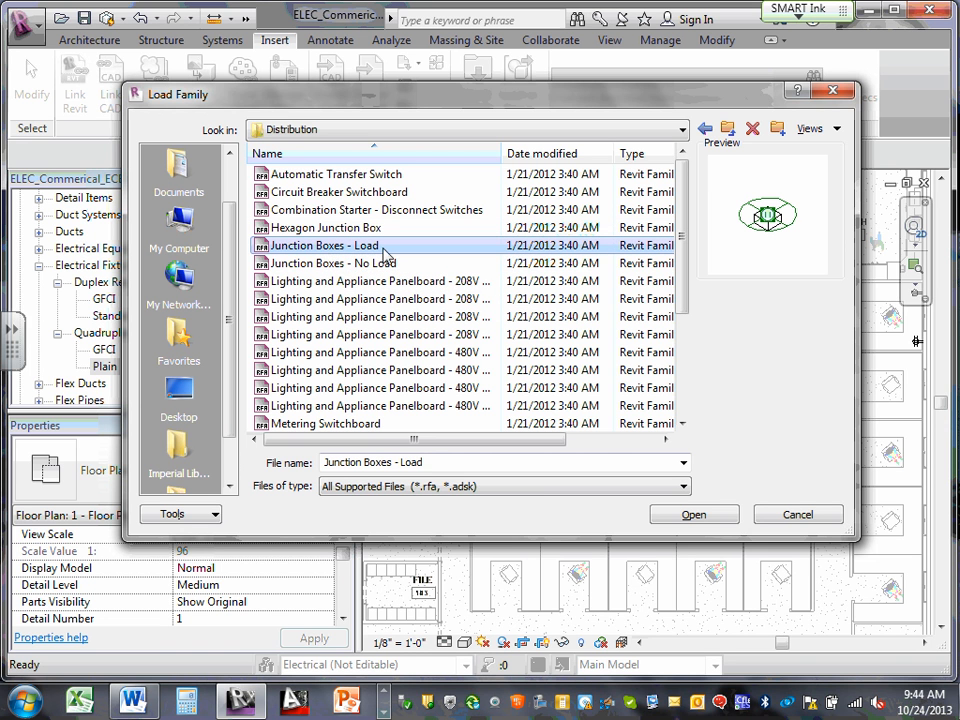
pyautogui.click(350, 265)
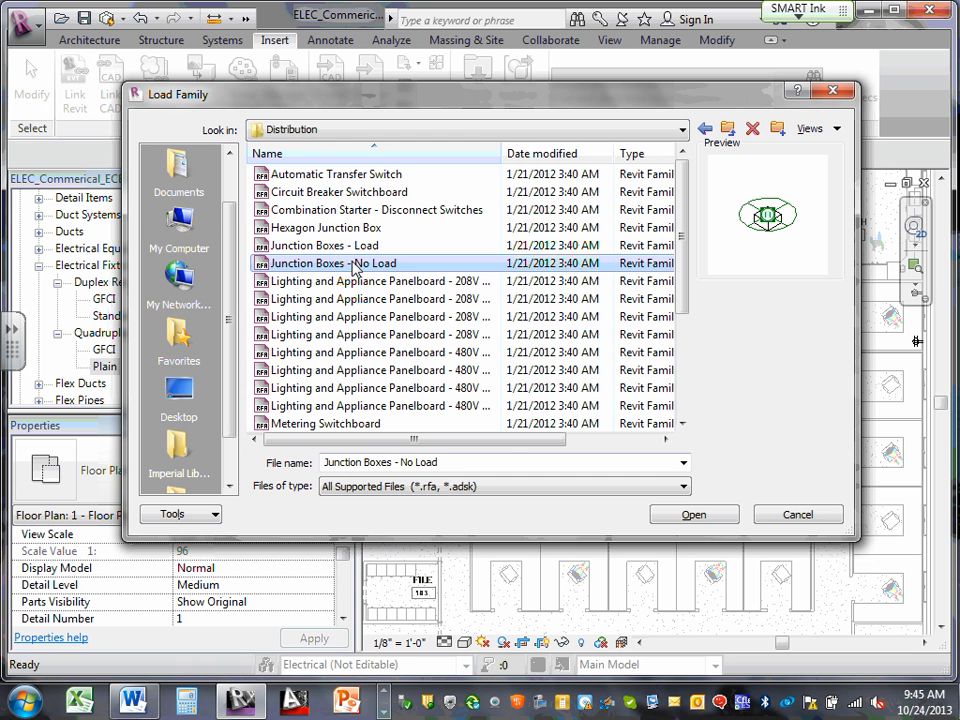
pyautogui.click(331, 247)
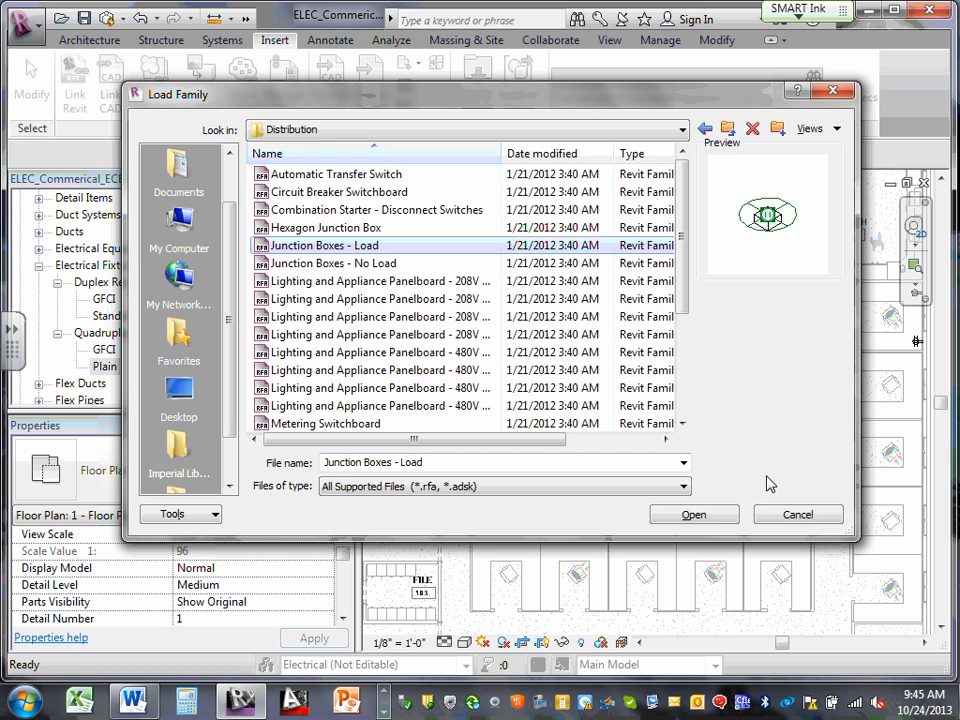
pyautogui.click(706, 515)
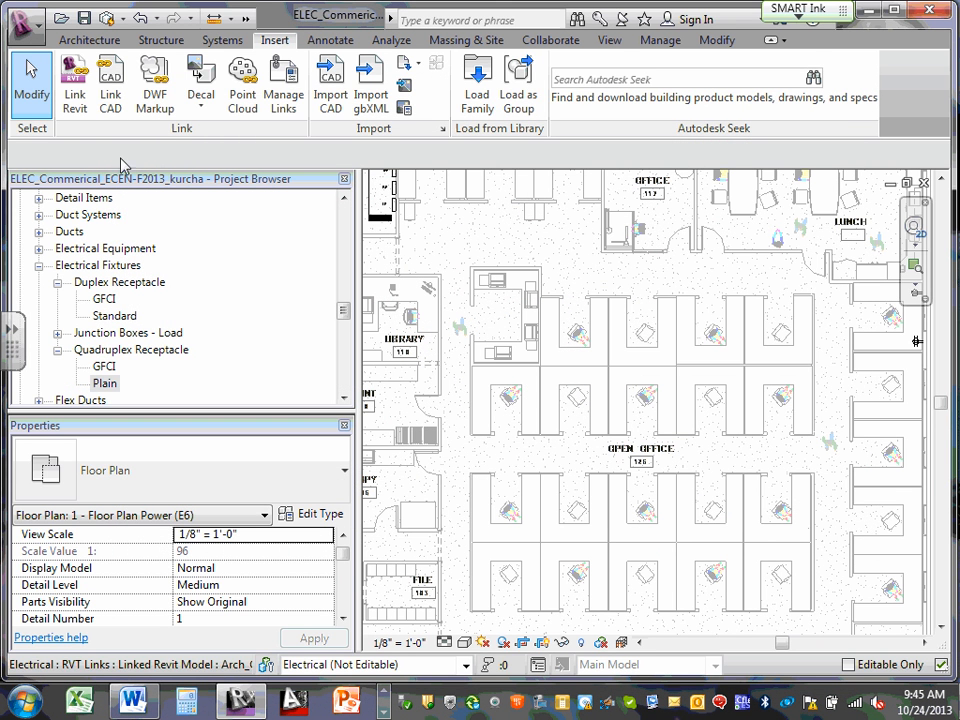
# Step: Place 4" Square 208-3 junction boxes in a cluster at the west end of Open Office 126's northern cube island
pyautogui.click(58, 332)
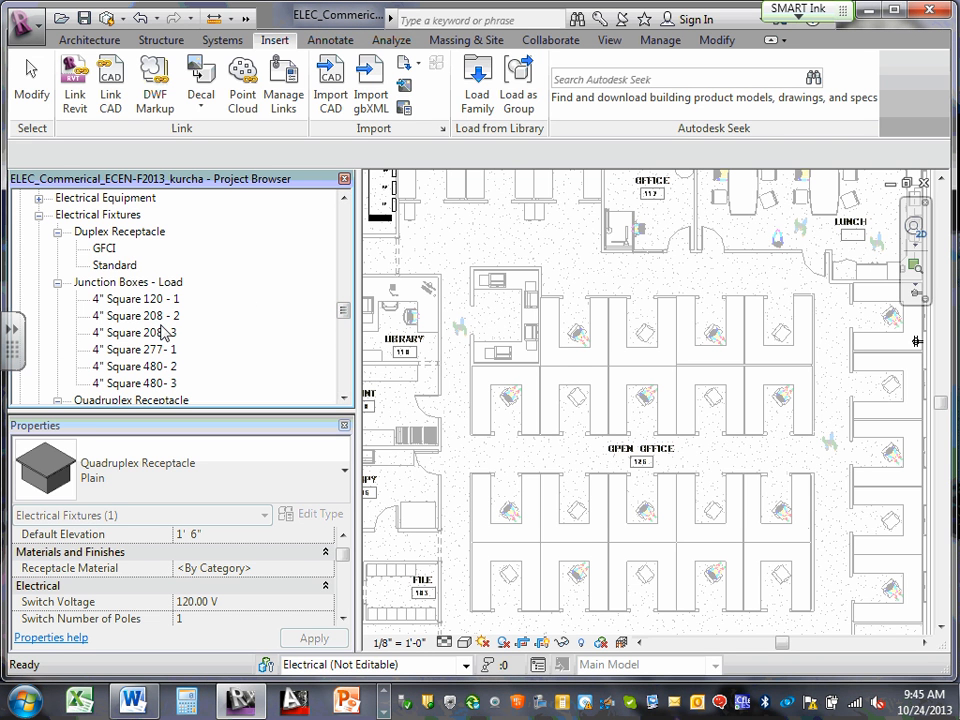
pyautogui.click(155, 337)
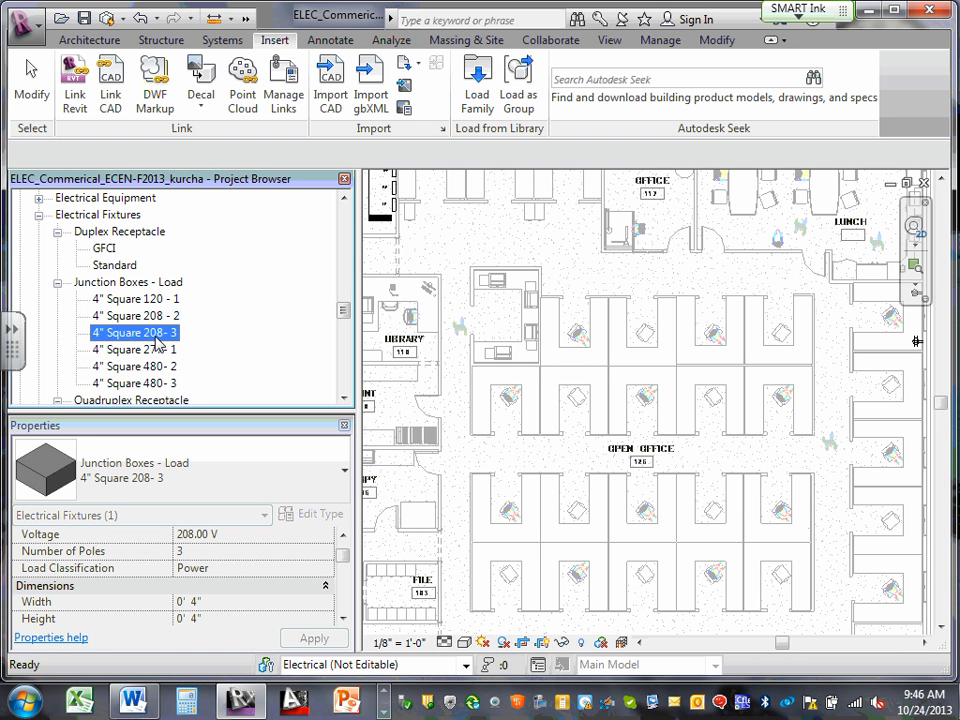
pyautogui.moveTo(155, 337); pyautogui.dragTo(474, 332)
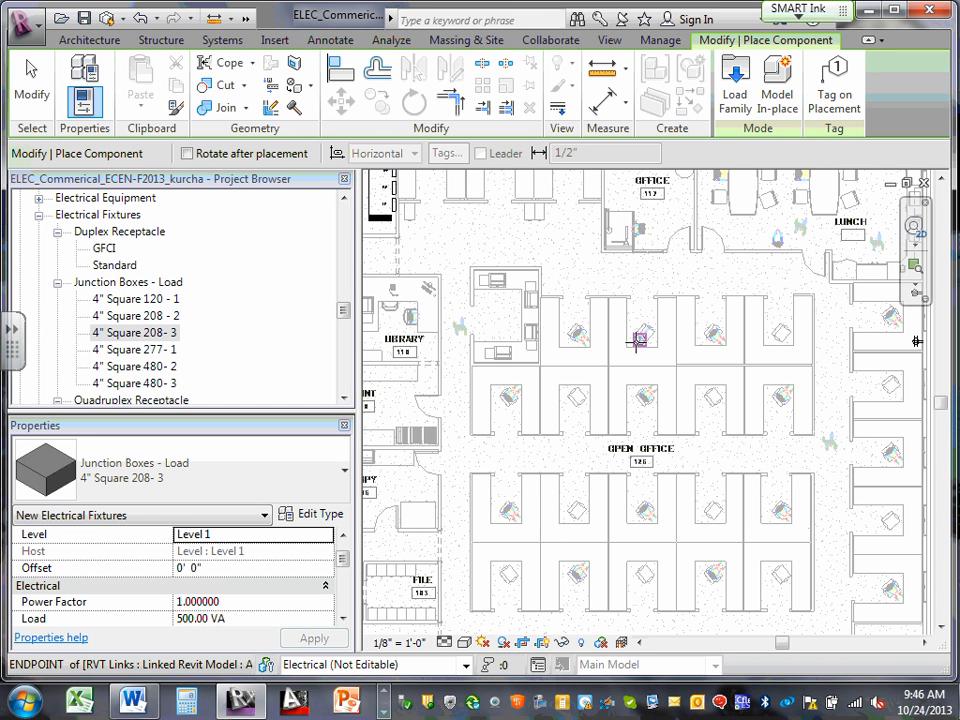
pyautogui.click(462, 360)
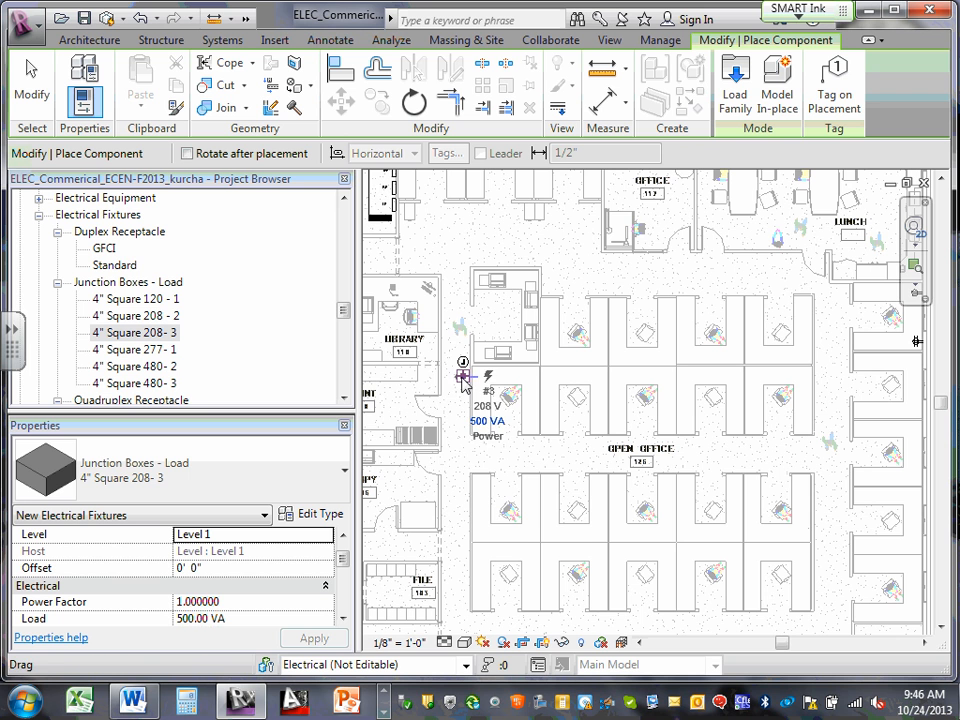
pyautogui.click(462, 377)
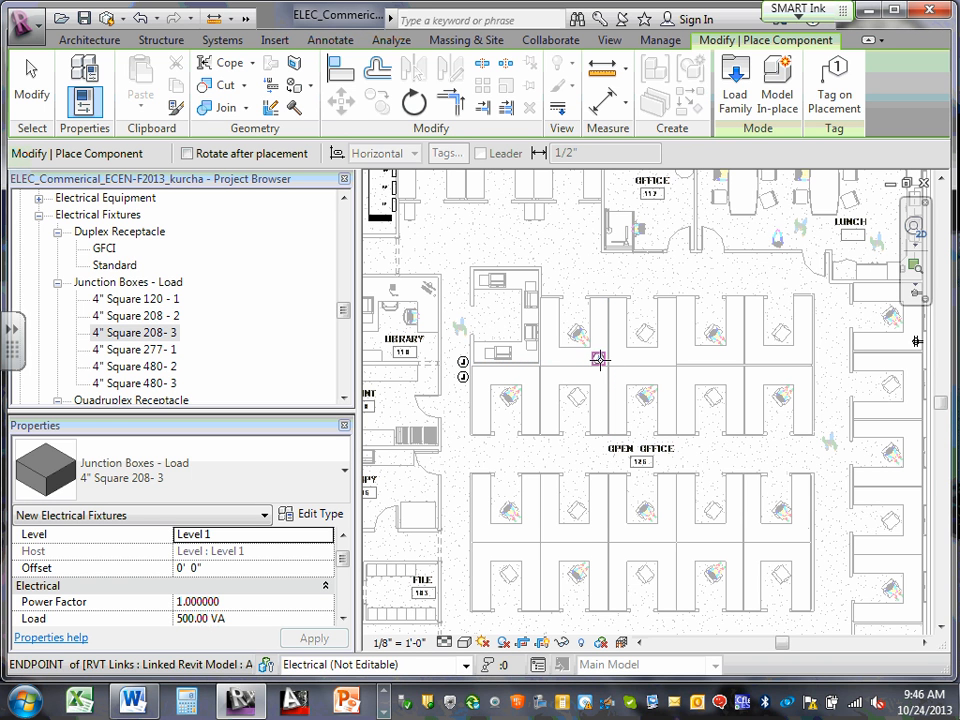
pyautogui.click(479, 361)
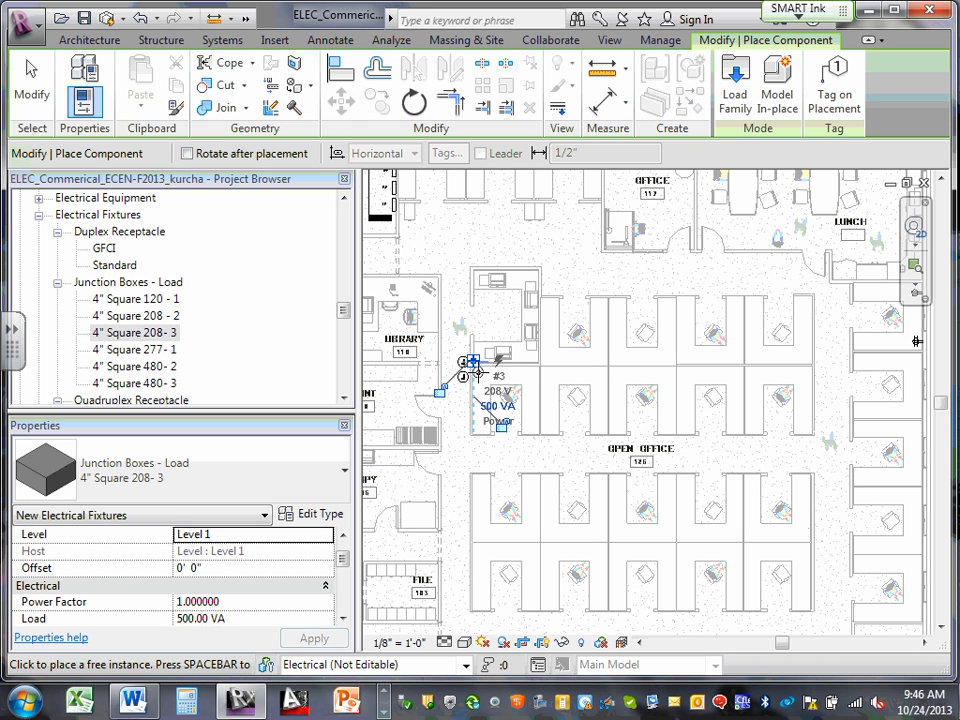
pyautogui.click(478, 372)
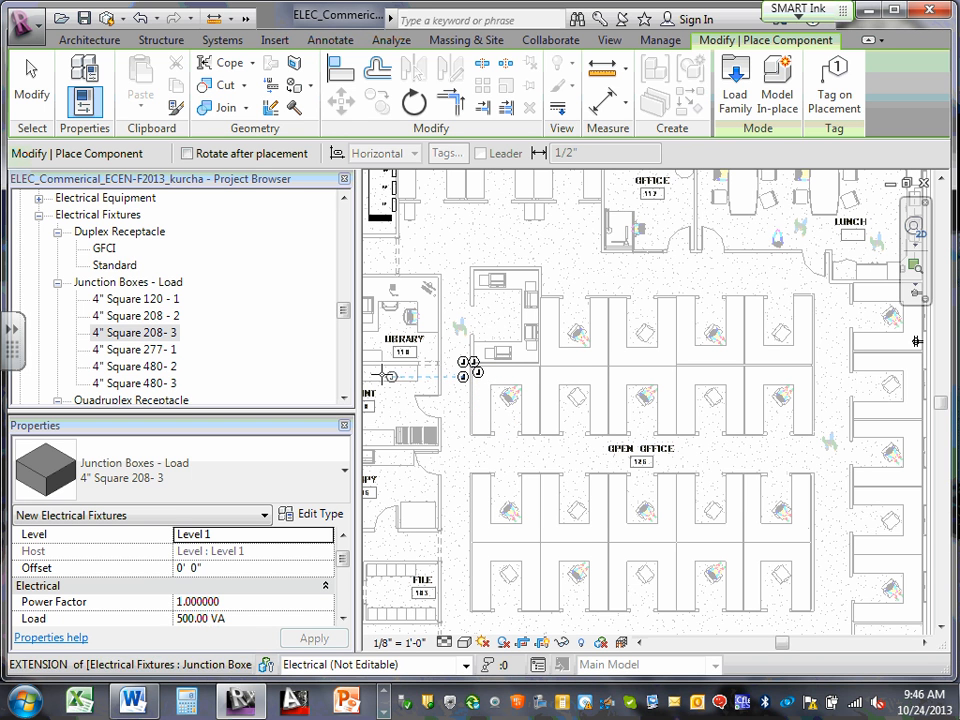
# Step: Place two 4" Square 208-3 junction boxes at the west end of the southern island, one on either side of its centre partition
pyautogui.click(478, 540)
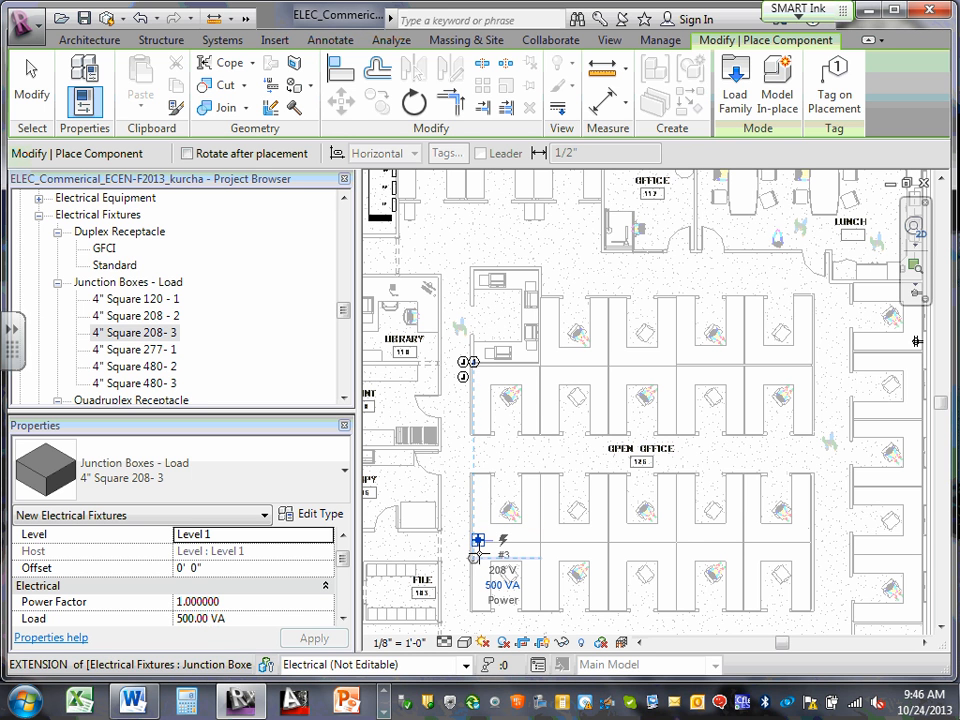
pyautogui.click(478, 557)
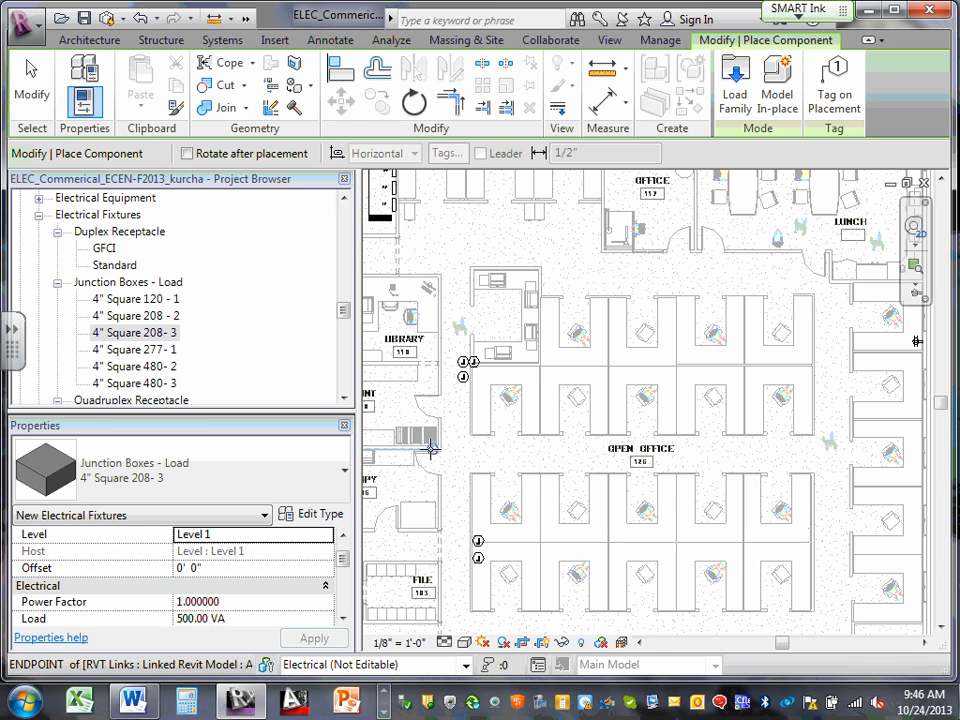
pyautogui.press('Escape')
pyautogui.press('Escape')
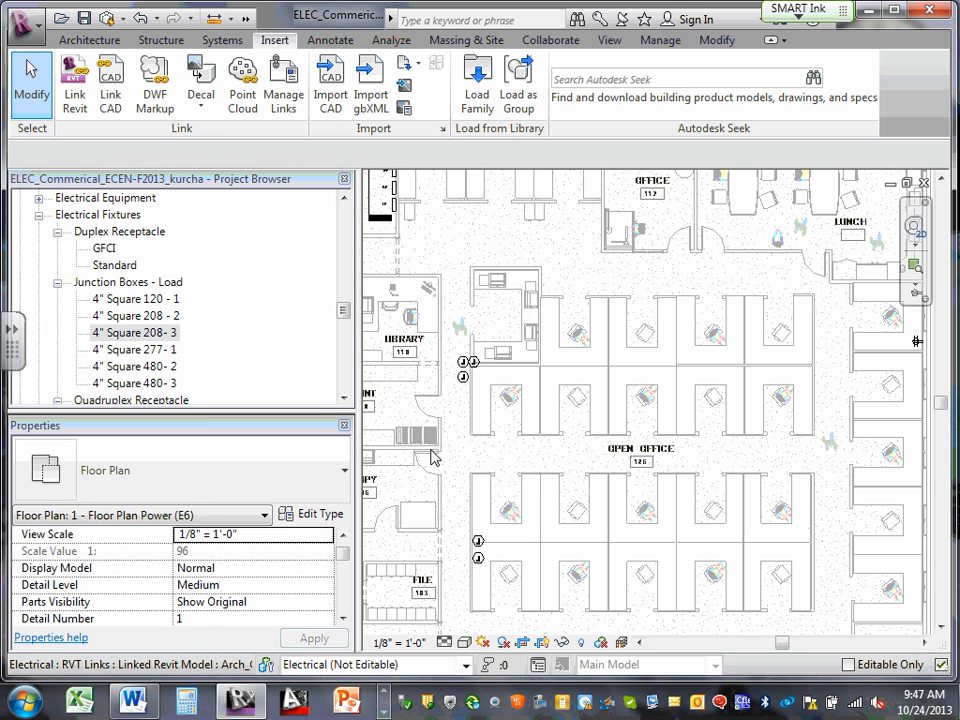
# Step: Move the lower junction box east into the northern island's southwest cube and delete the extra box outside the island's west end
pyautogui.click(464, 378)
pyautogui.moveTo(464, 381); pyautogui.dragTo(477, 379)
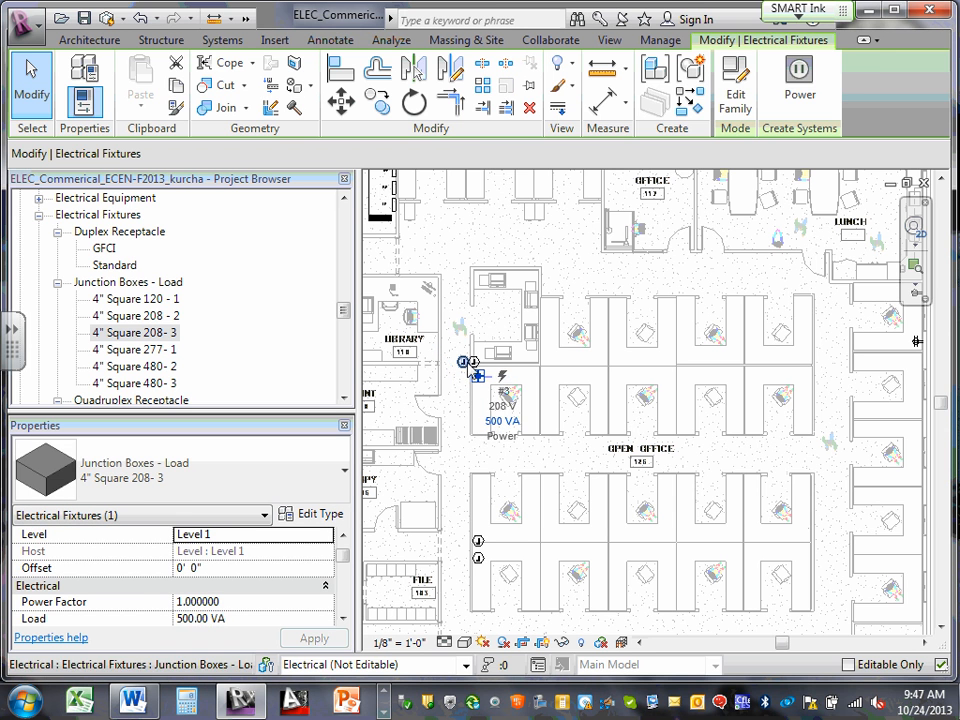
pyautogui.click(412, 405)
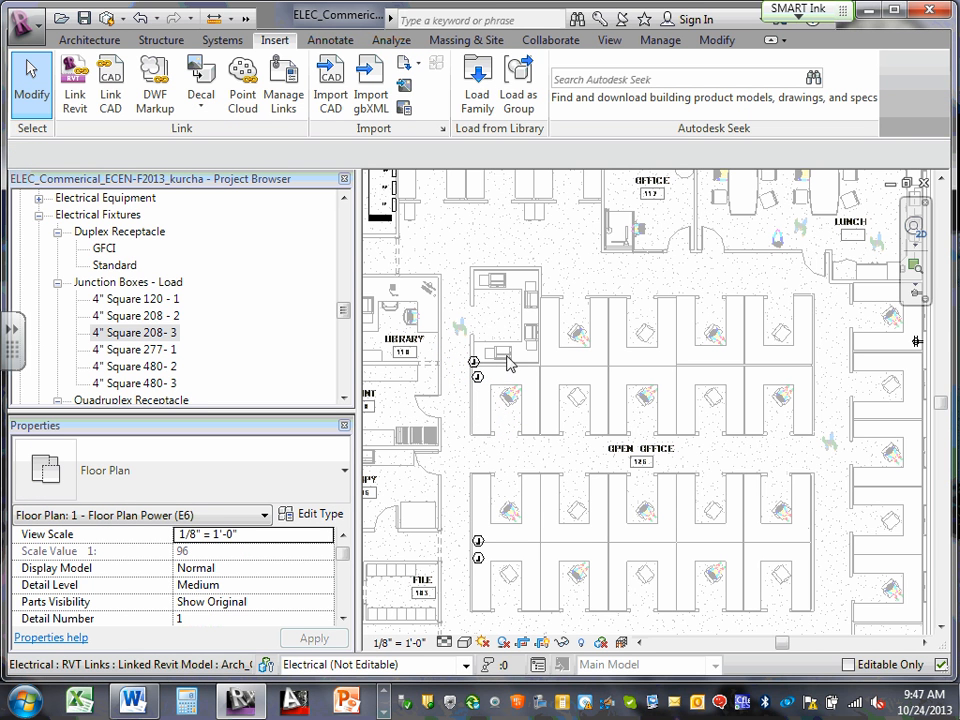
# Step: Nudge the upper junction box north and east, off the partition and inside the printer area at the northern island's west end
pyautogui.click(915, 267)
pyautogui.moveTo(458, 340); pyautogui.dragTo(516, 412)
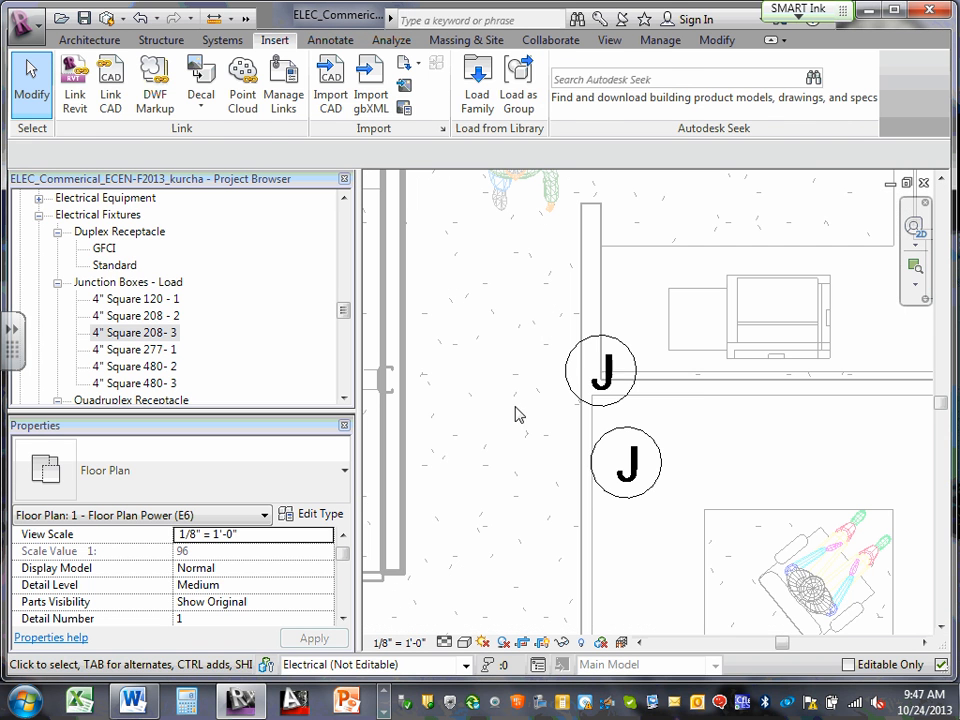
pyautogui.click(625, 347)
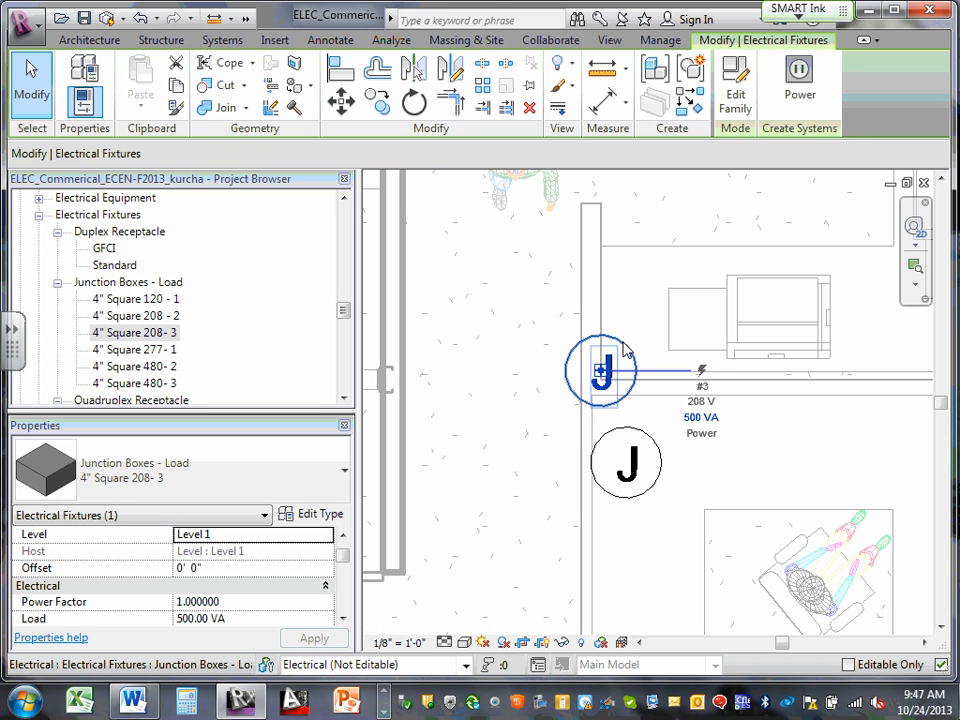
pyautogui.press('Up')
pyautogui.press('Up')
pyautogui.press('Up')
pyautogui.press('Up')
pyautogui.press('Up')
pyautogui.press('Up')
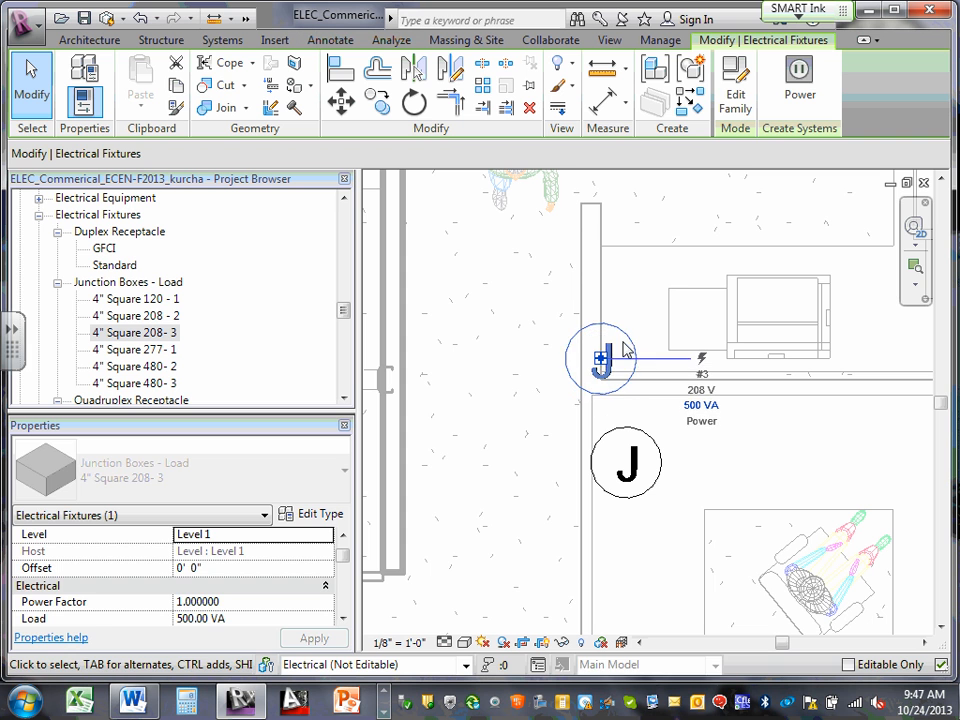
pyautogui.press('Up')
pyautogui.press('Right')
pyautogui.press('Right')
pyautogui.press('Right')
pyautogui.press('Right')
pyautogui.press('Right')
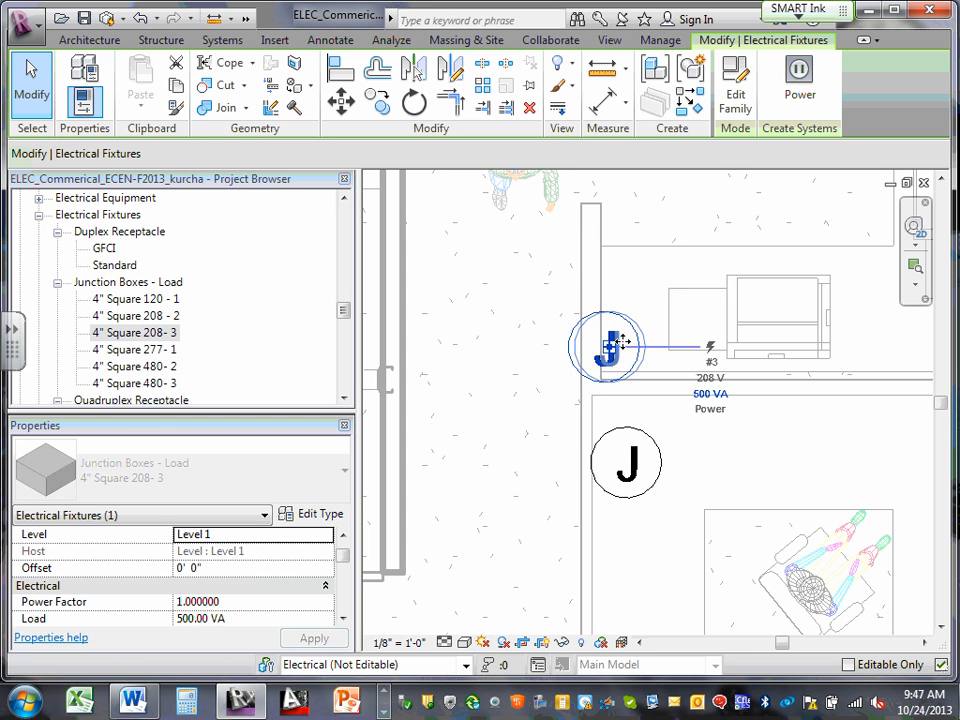
pyautogui.press('Up')
pyautogui.press('Up')
pyautogui.press('Right')
pyautogui.press('Right')
pyautogui.press('Right')
pyautogui.press('Right')
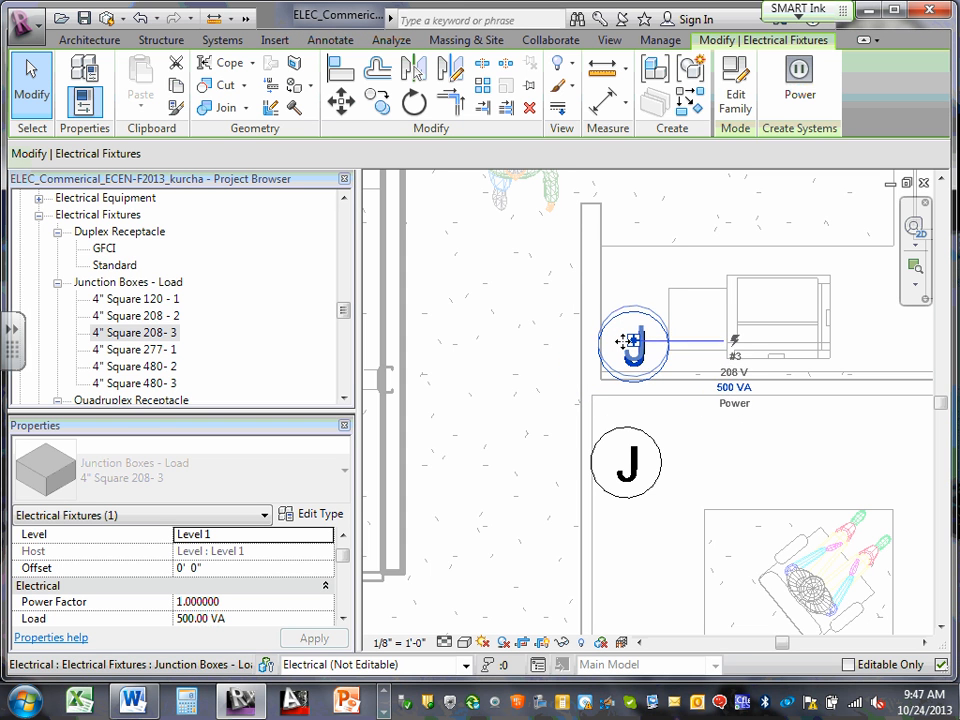
pyautogui.press('Up')
pyautogui.press('Up')
pyautogui.press('Up')
pyautogui.press('Up')
pyautogui.press('Right')
pyautogui.press('Right')
pyautogui.press('Right')
pyautogui.press('Right')
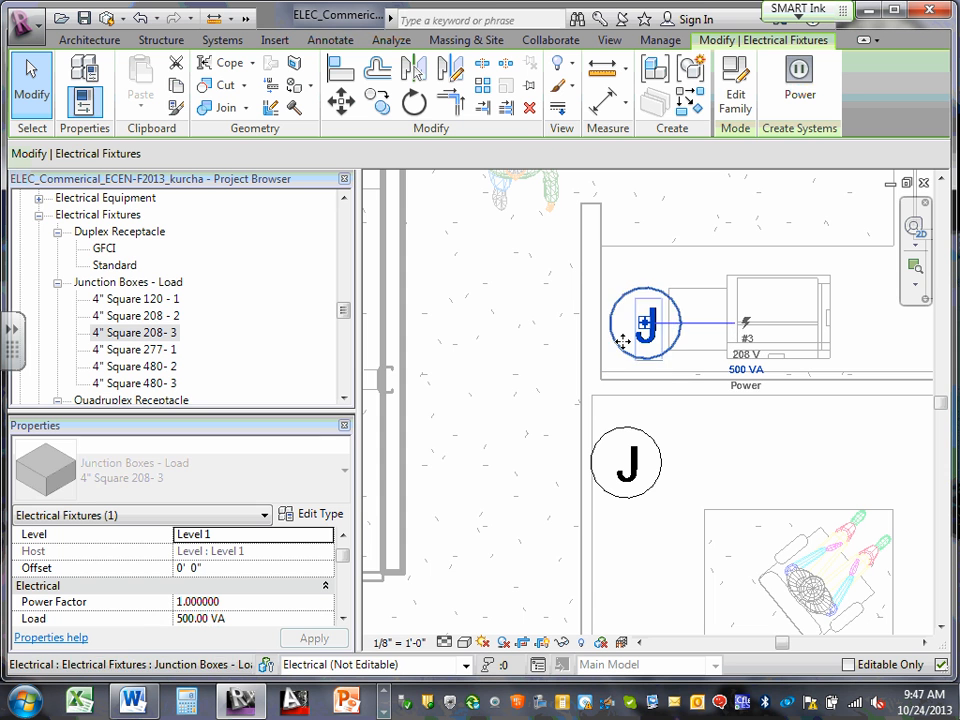
# Step: Nudge the lower junction box east and slightly north inside its cube, roughly in line with the box above
pyautogui.click(624, 430)
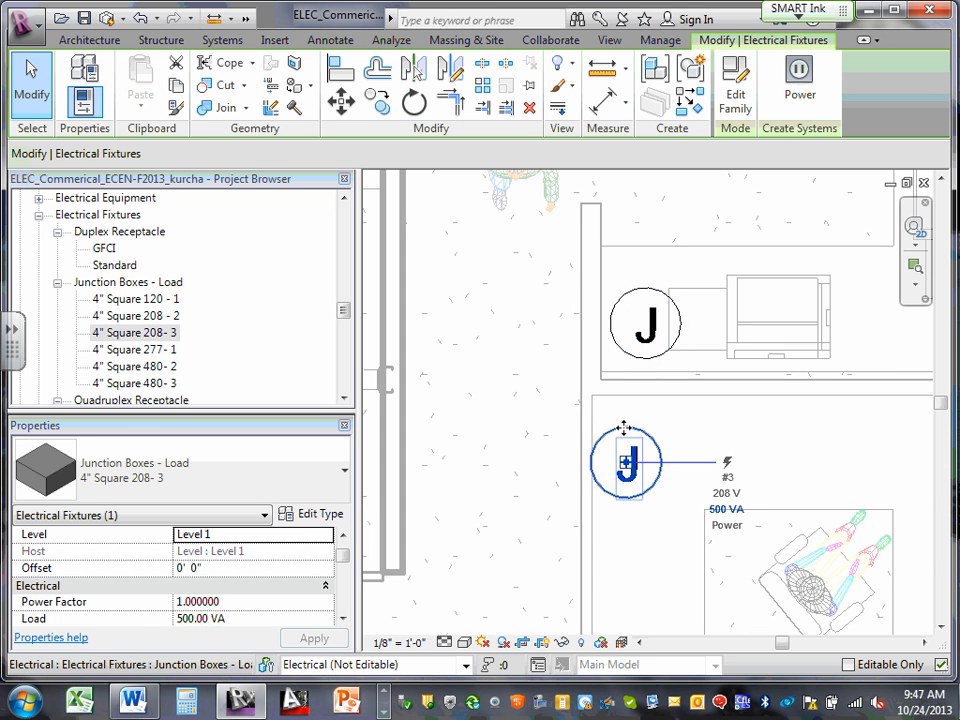
pyautogui.press('Right')
pyautogui.press('Right')
pyautogui.press('Right')
pyautogui.press('Right')
pyautogui.press('Right')
pyautogui.press('Right')
pyautogui.press('Right')
pyautogui.press('Right')
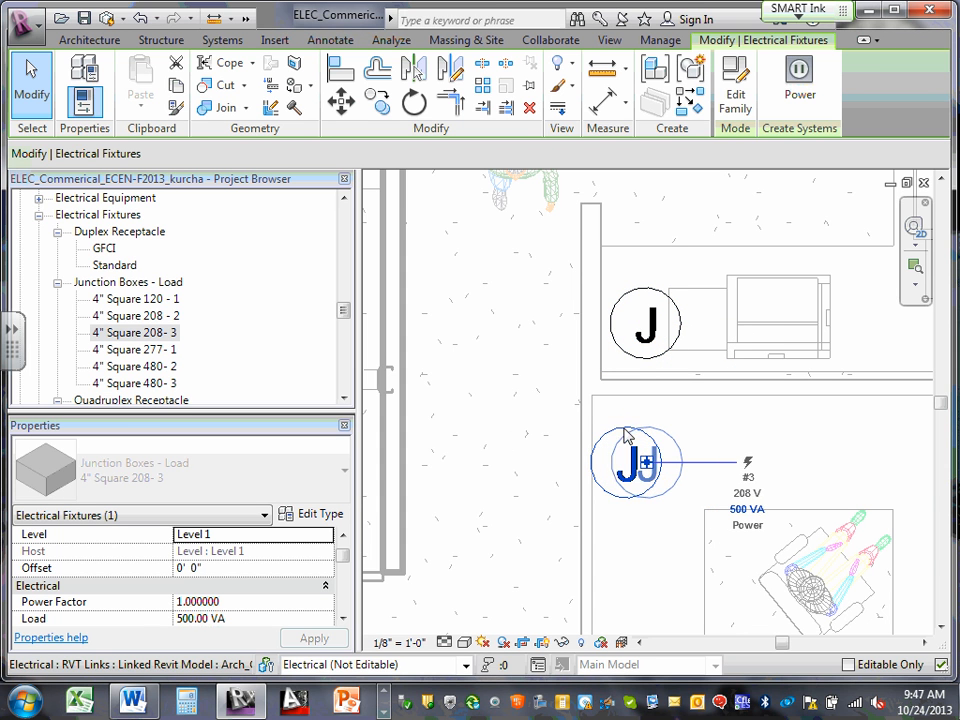
pyautogui.press('Up')
pyautogui.press('Escape')
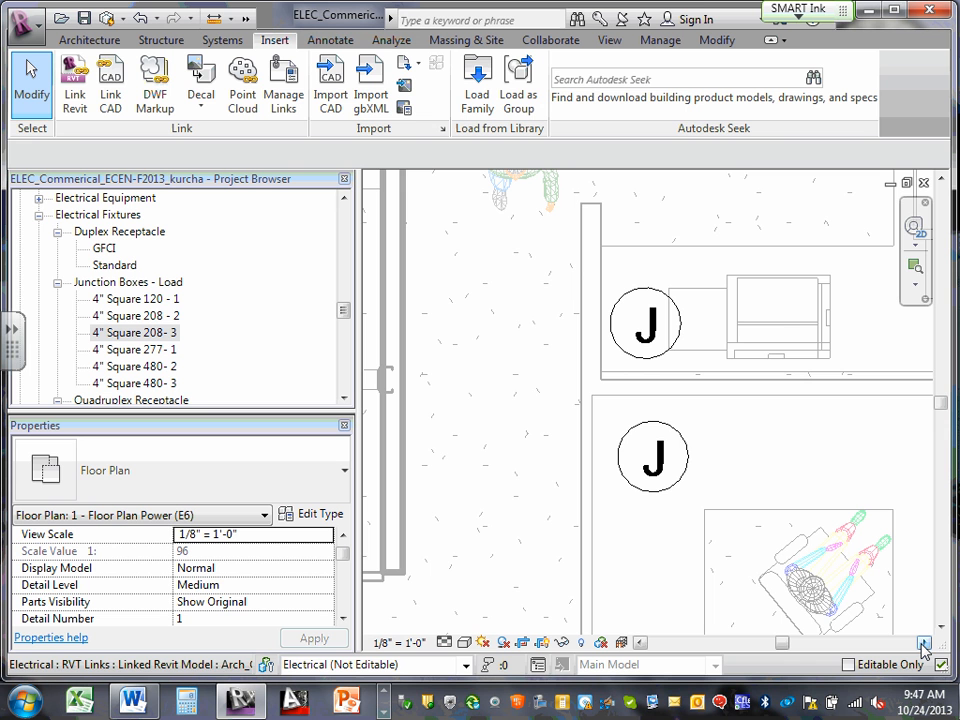
# Step: Review Open Office 126 as a whole, from the junction boxes at the islands' west ends across to the east wall cubes
pyautogui.click(915, 284)
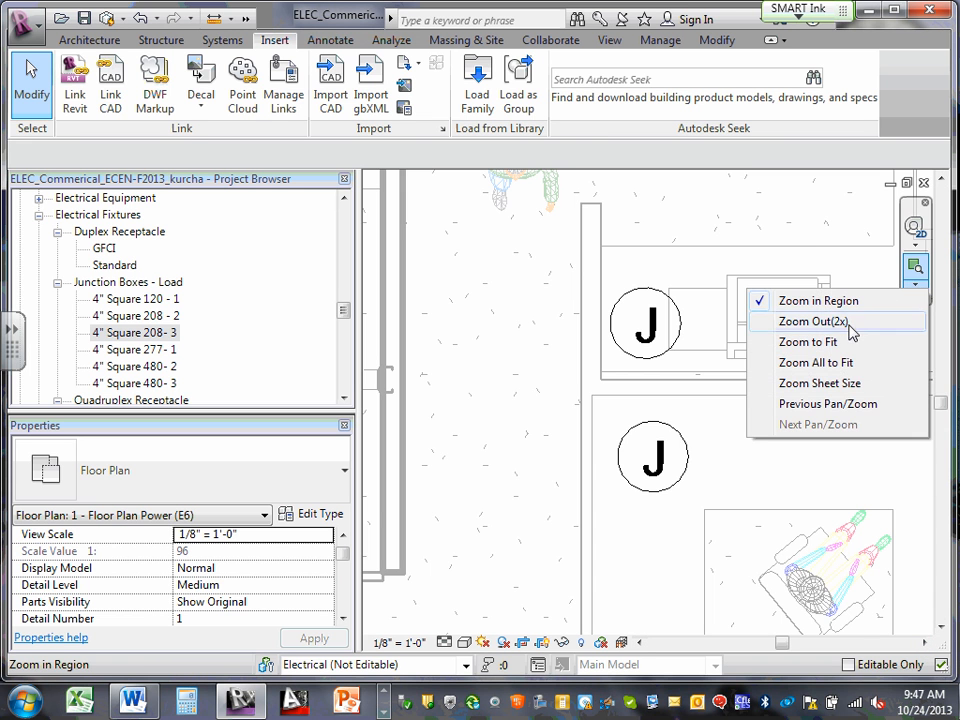
pyautogui.click(831, 343)
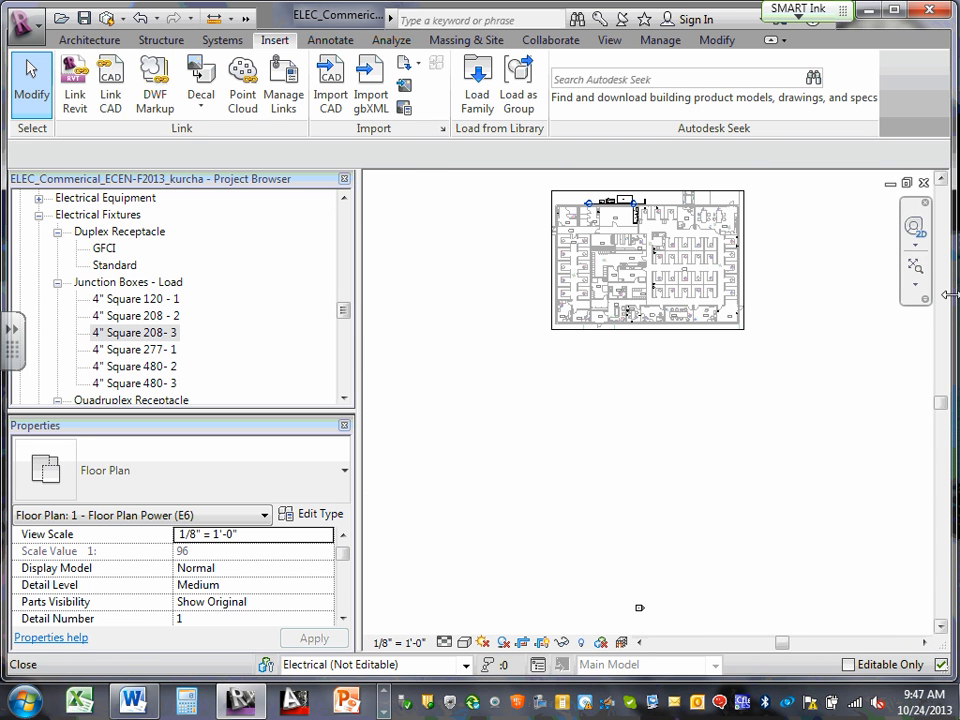
pyautogui.click(915, 285)
pyautogui.click(812, 302)
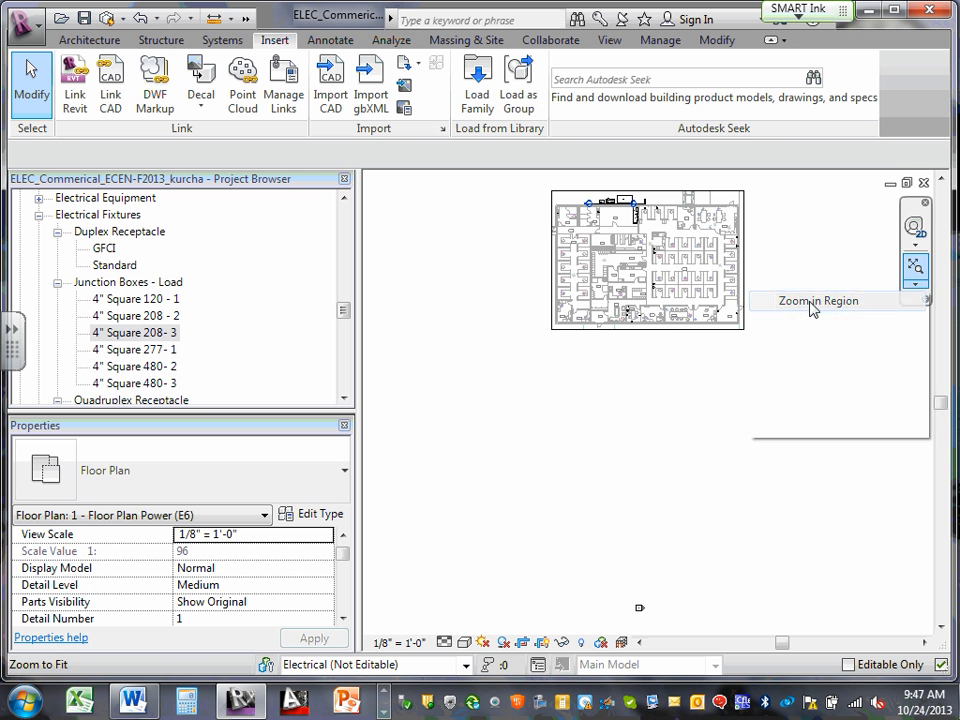
pyautogui.moveTo(472, 164); pyautogui.dragTo(735, 330)
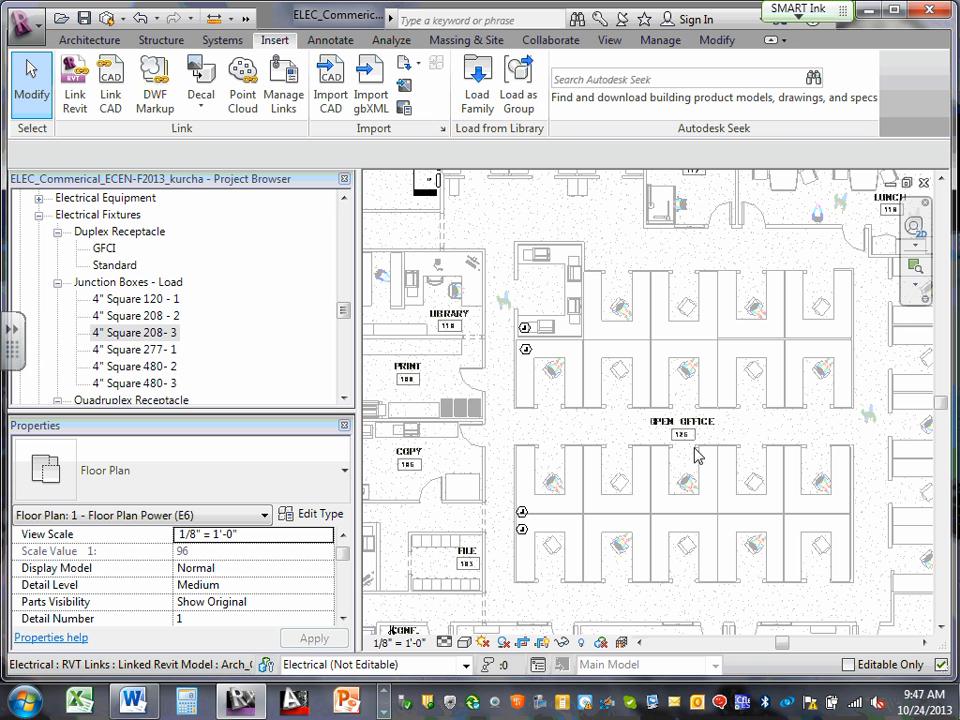
pyautogui.click(925, 643)
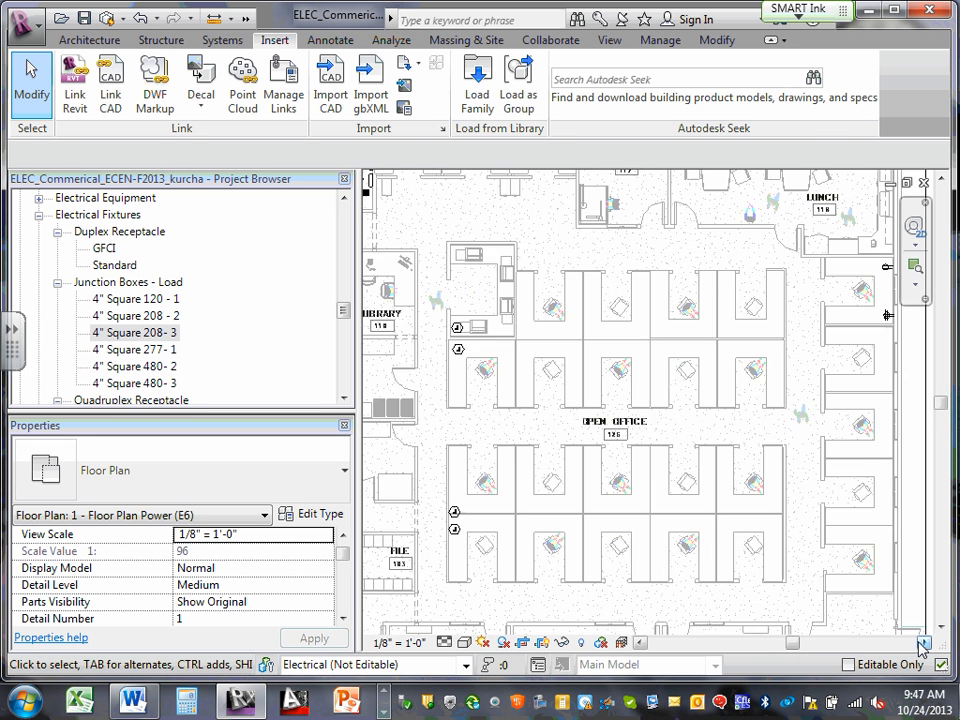
pyautogui.click(925, 643)
pyautogui.click(925, 643)
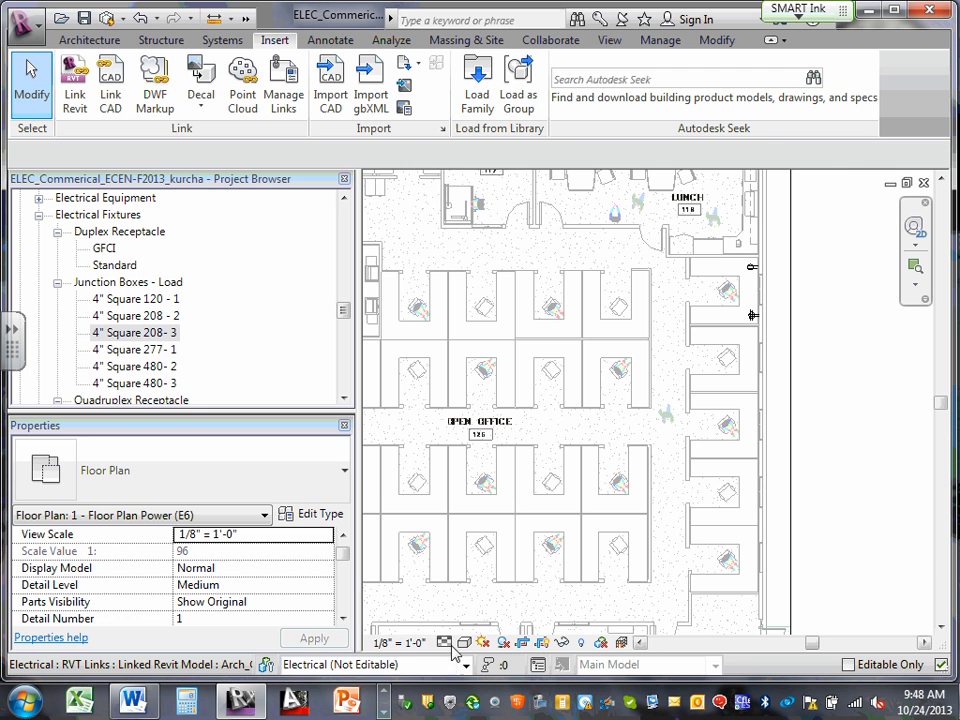
pyautogui.click(640, 643)
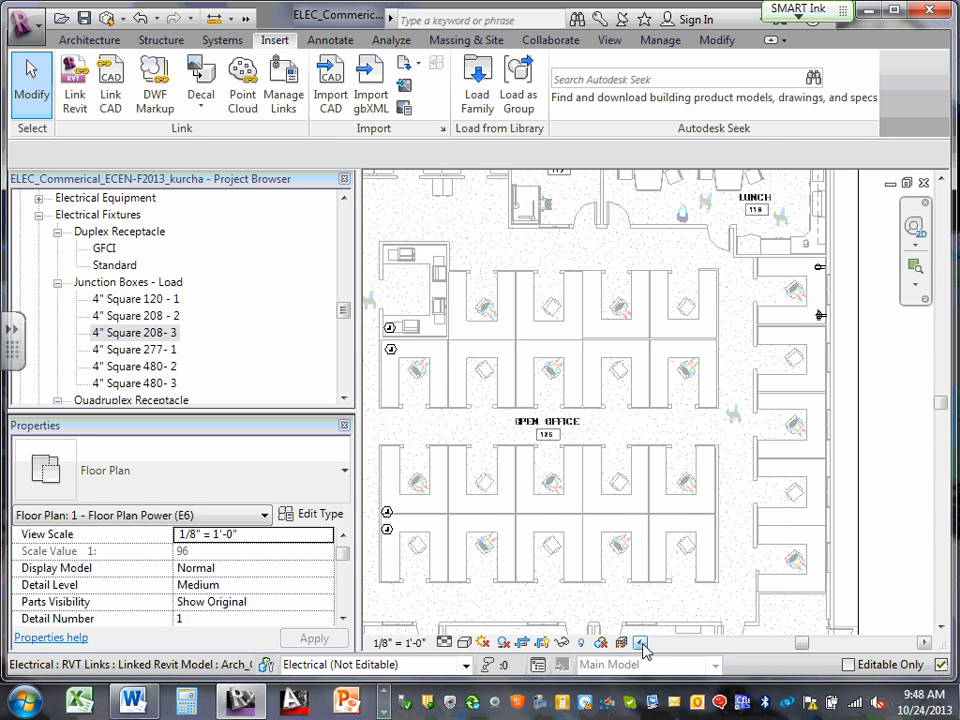
pyautogui.click(640, 643)
pyautogui.click(640, 643)
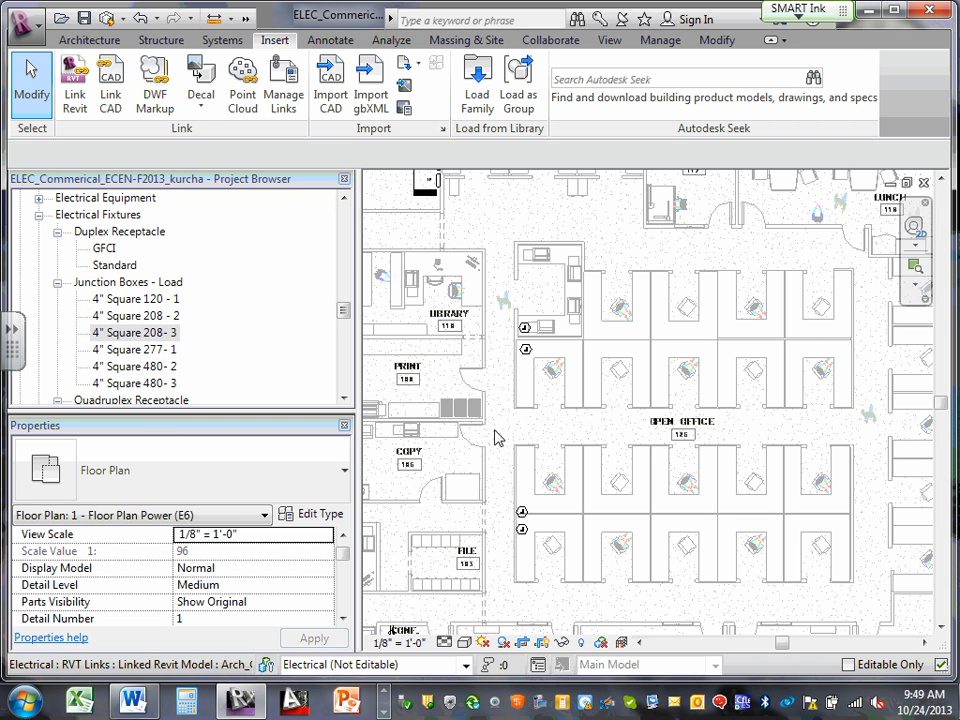
# Step: Survey the rooms along the building's south wall, from Office 124 to Receiving, and focus on Conference Room 123
pyautogui.click(941, 627)
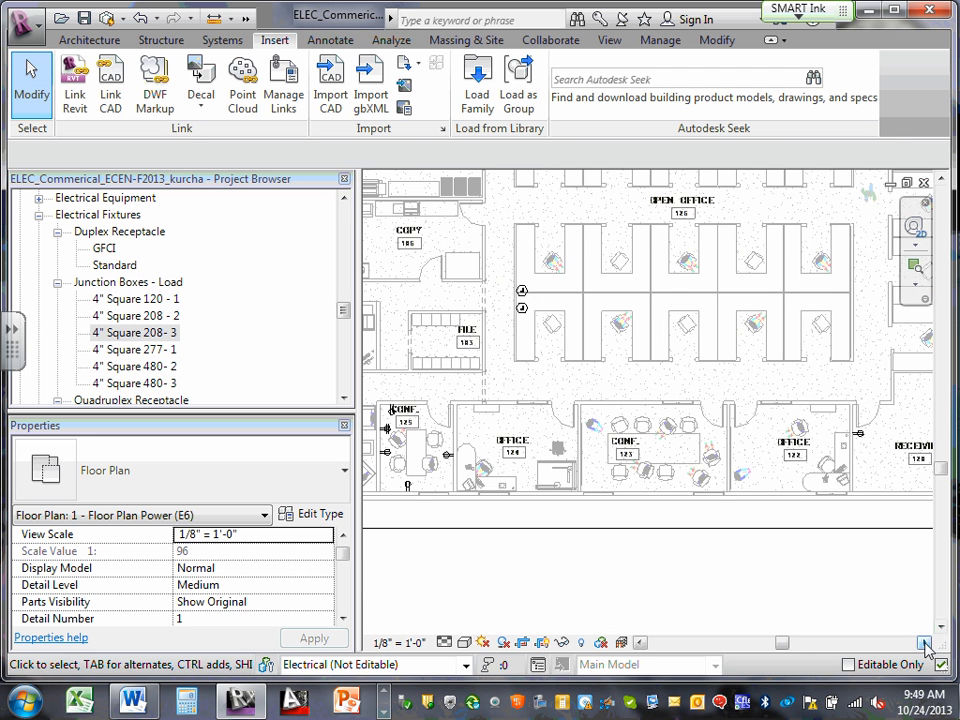
pyautogui.click(924, 642)
pyautogui.click(924, 642)
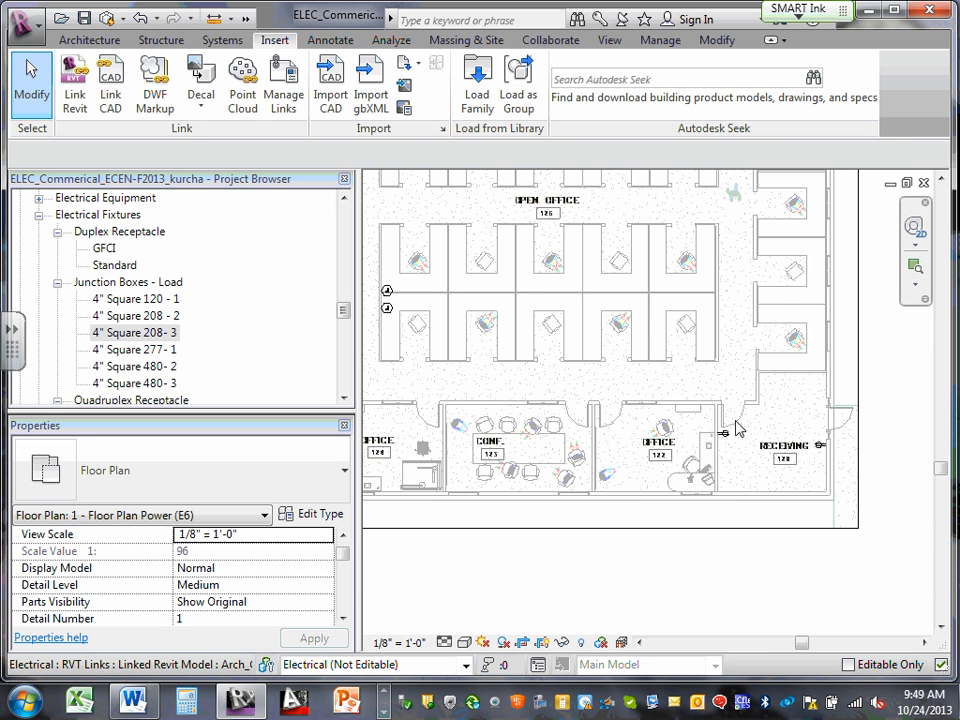
pyautogui.click(915, 284)
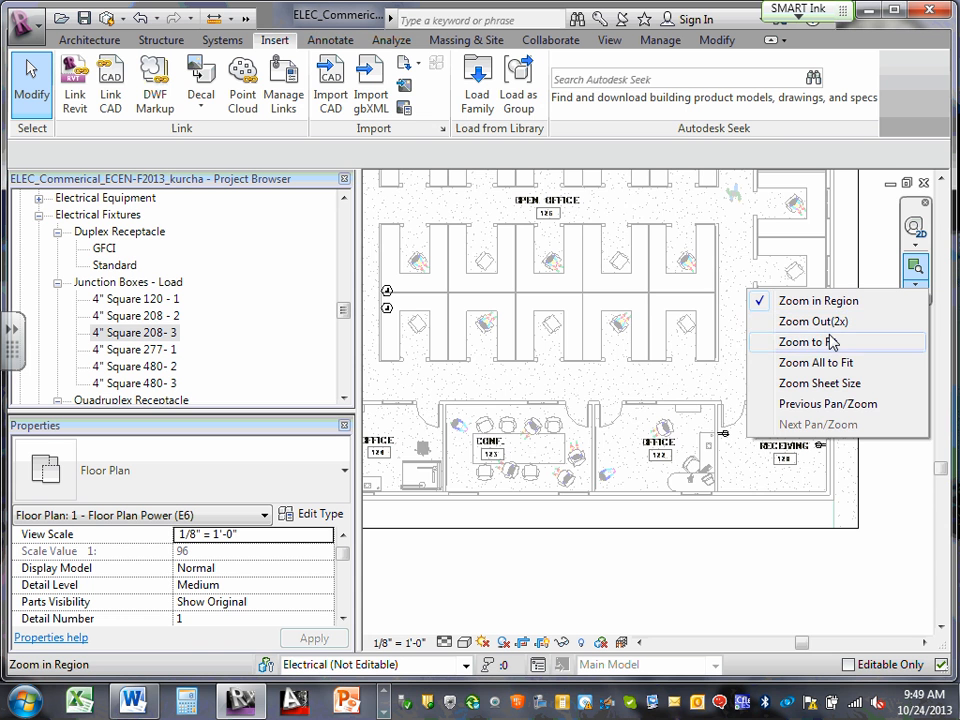
pyautogui.click(831, 342)
pyautogui.click(915, 284)
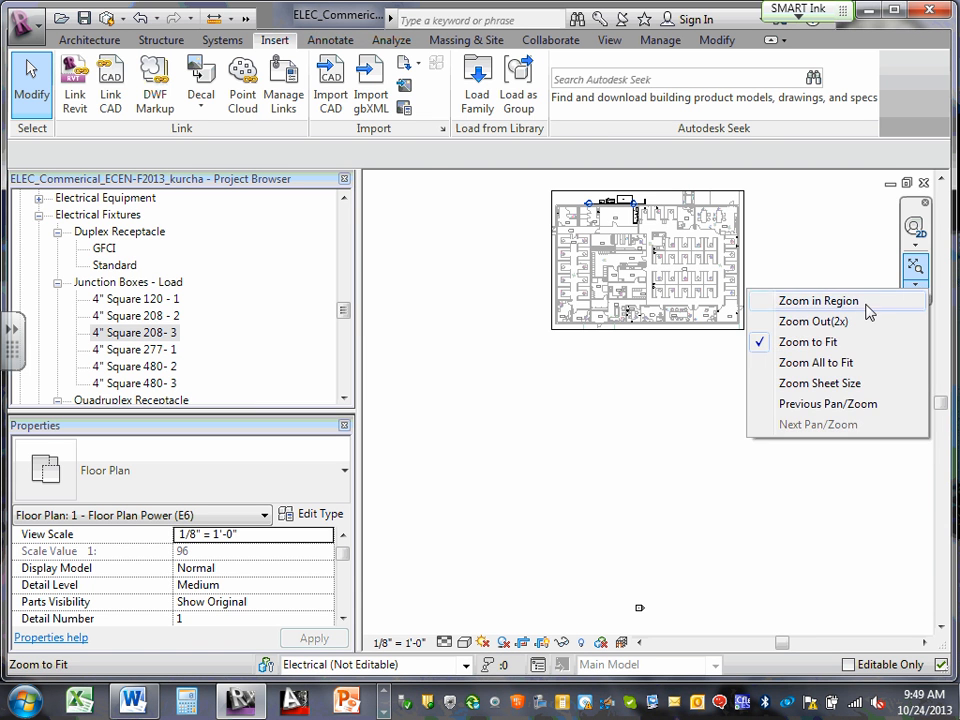
pyautogui.click(838, 301)
pyautogui.moveTo(642, 305); pyautogui.dragTo(702, 342)
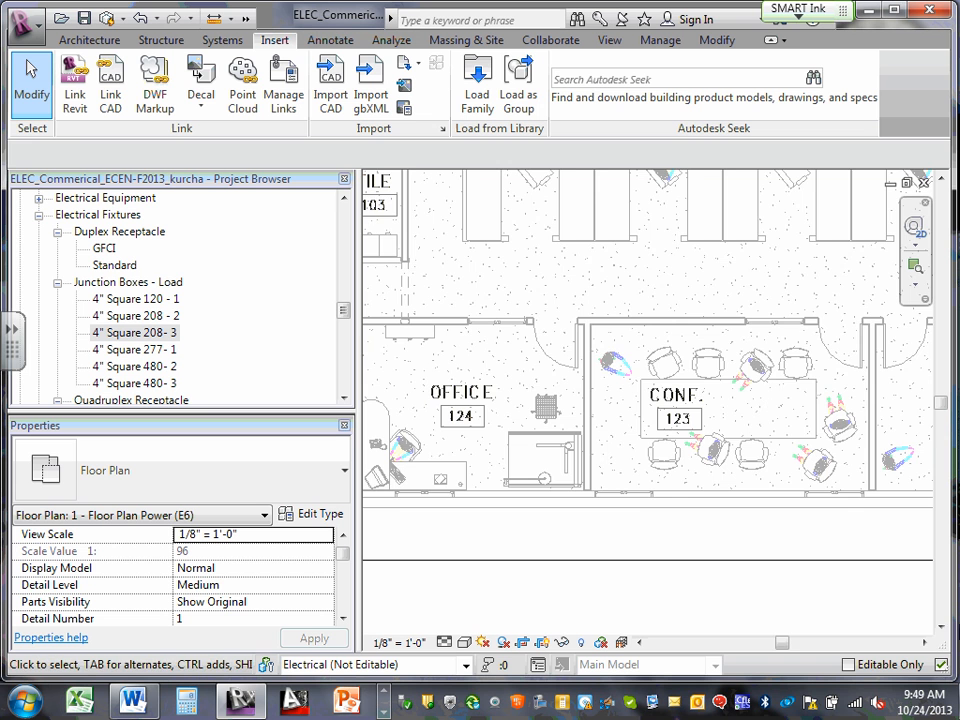
pyautogui.click(925, 642)
pyautogui.click(925, 642)
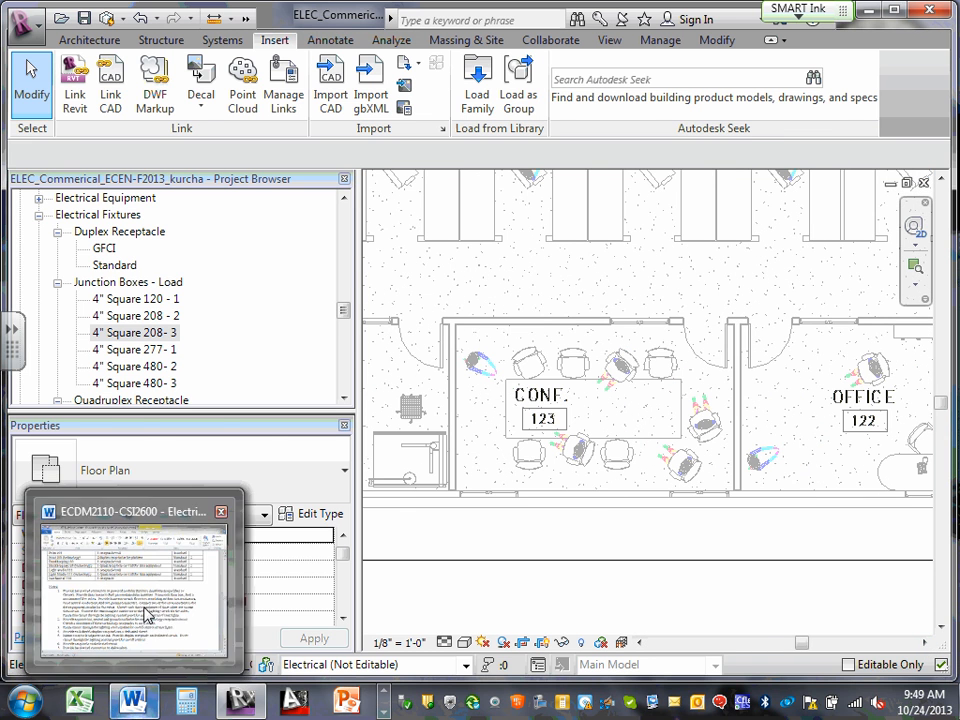
# Step: Check the Conference Room 123 receptacle and technology requirements in the Electrical SD Narrative in Word, then return to the Revit floor plan
pyautogui.click(146, 615)
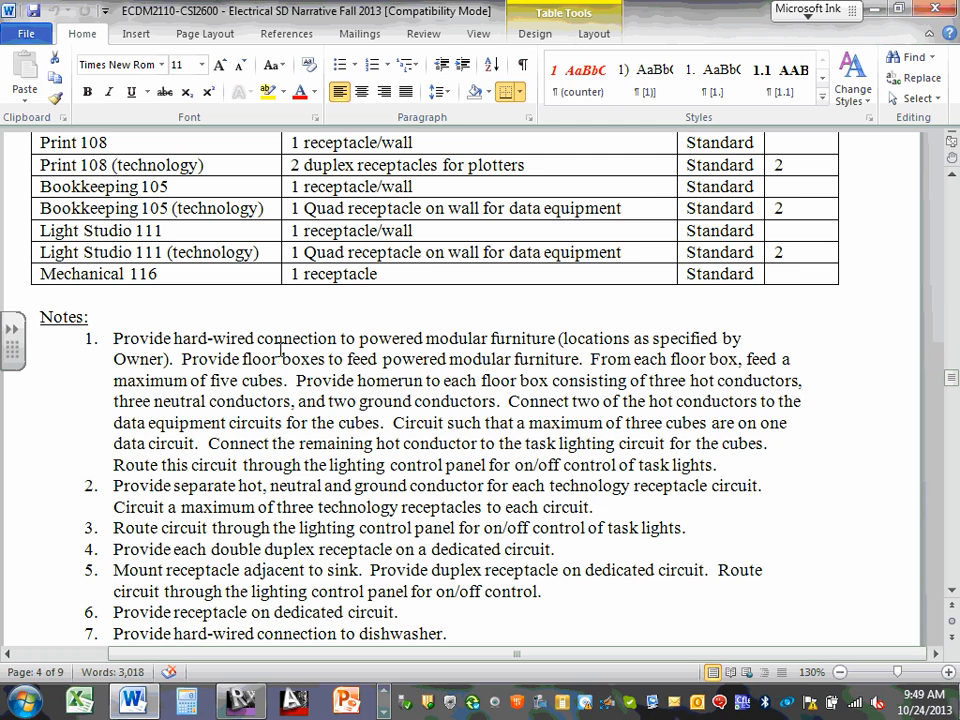
pyautogui.click(952, 176)
pyautogui.moveTo(952, 180); pyautogui.dragTo(952, 186)
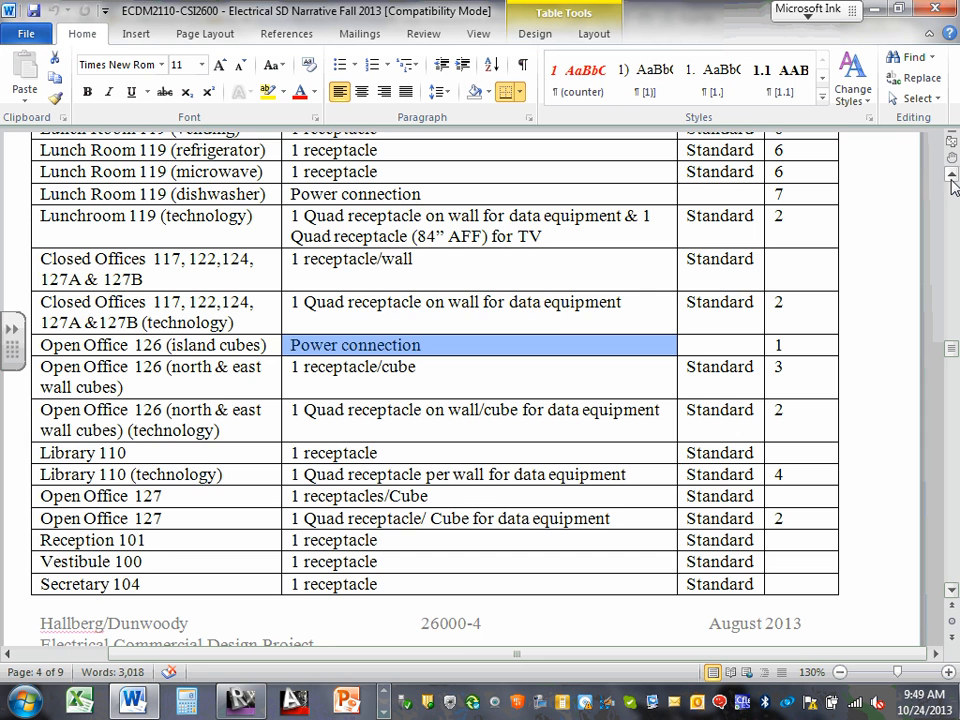
pyautogui.scroll(5, 755, 209)
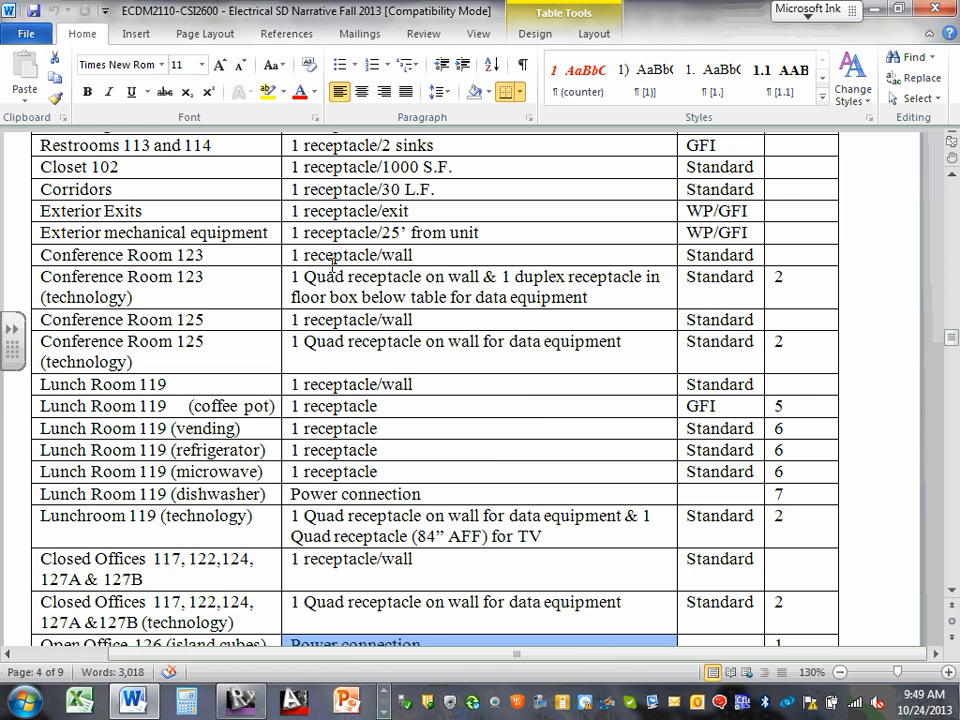
pyautogui.click(873, 9)
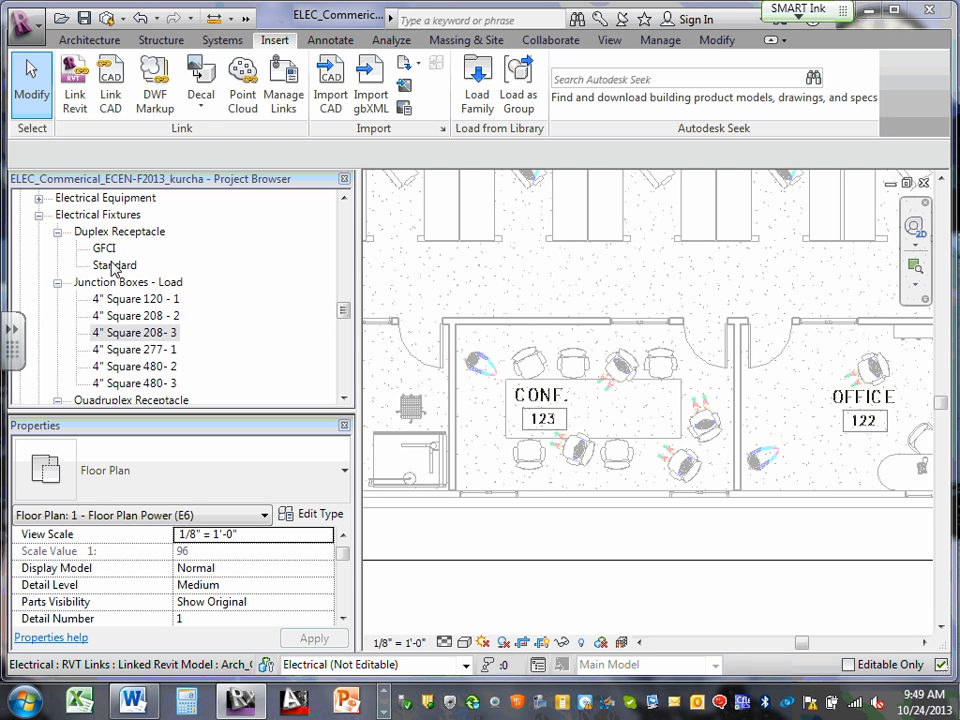
# Step: Place a Standard duplex receptacle on each of the four walls of Conference Room 123
pyautogui.moveTo(113, 270); pyautogui.dragTo(555, 333)
pyautogui.click(570, 332)
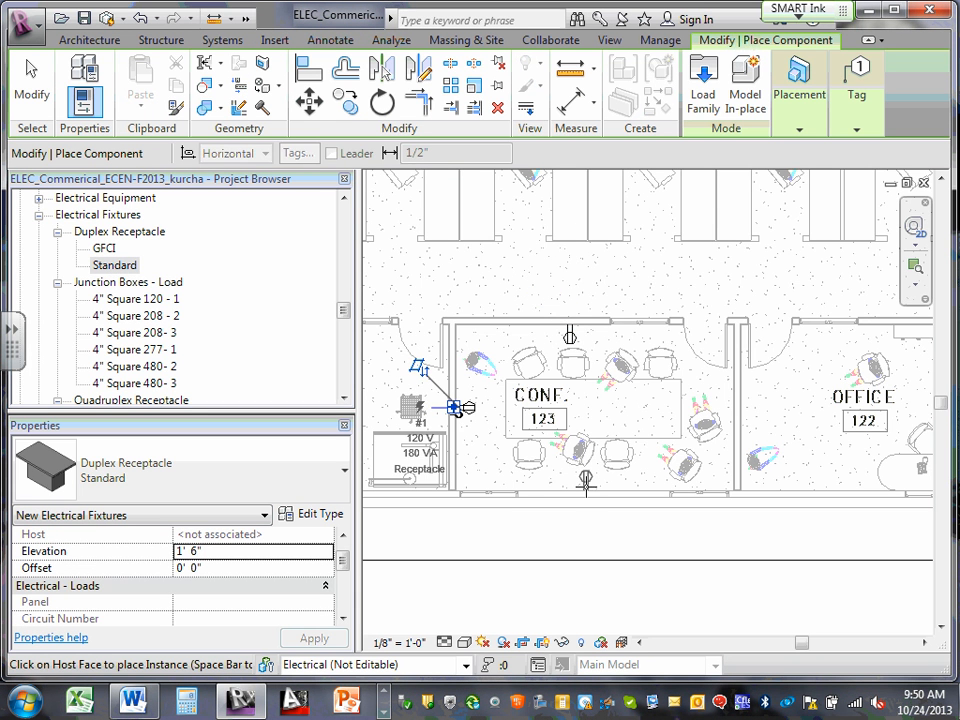
pyautogui.click(458, 408)
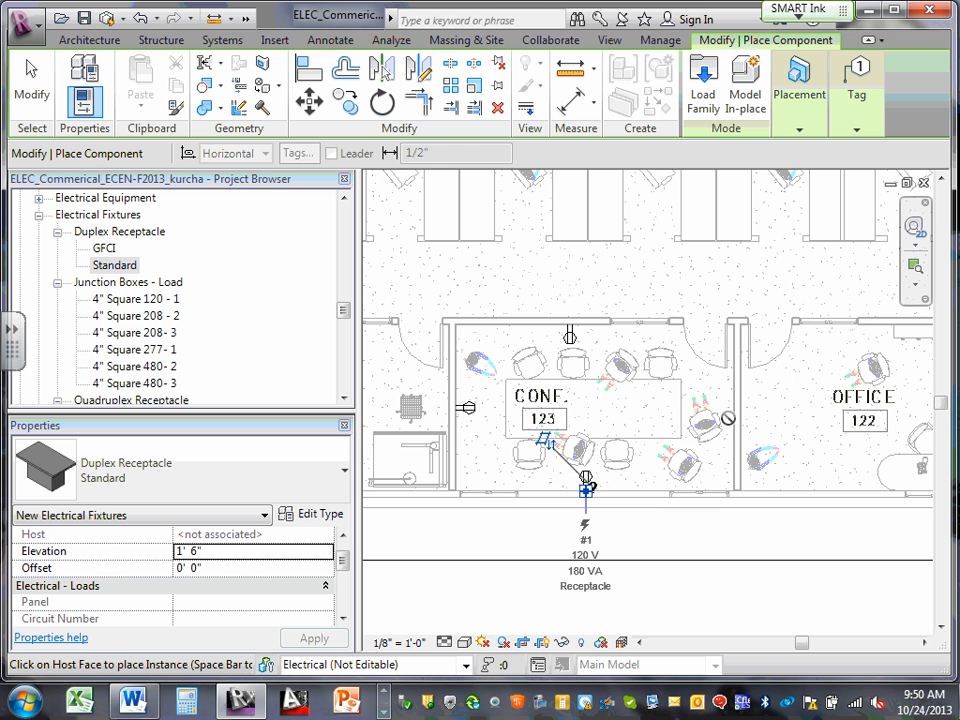
pyautogui.click(586, 488)
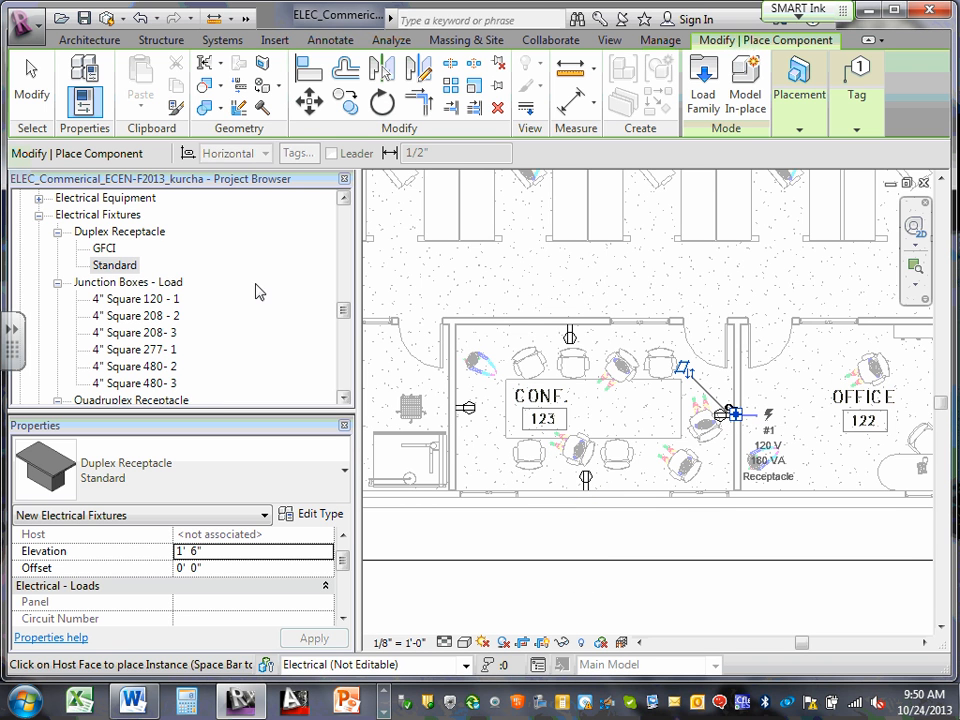
# Step: Place one Plain quadruplex receptacle on Conference Room 123's west wall, south of the duplex receptacle
pyautogui.click(343, 397)
pyautogui.click(343, 397)
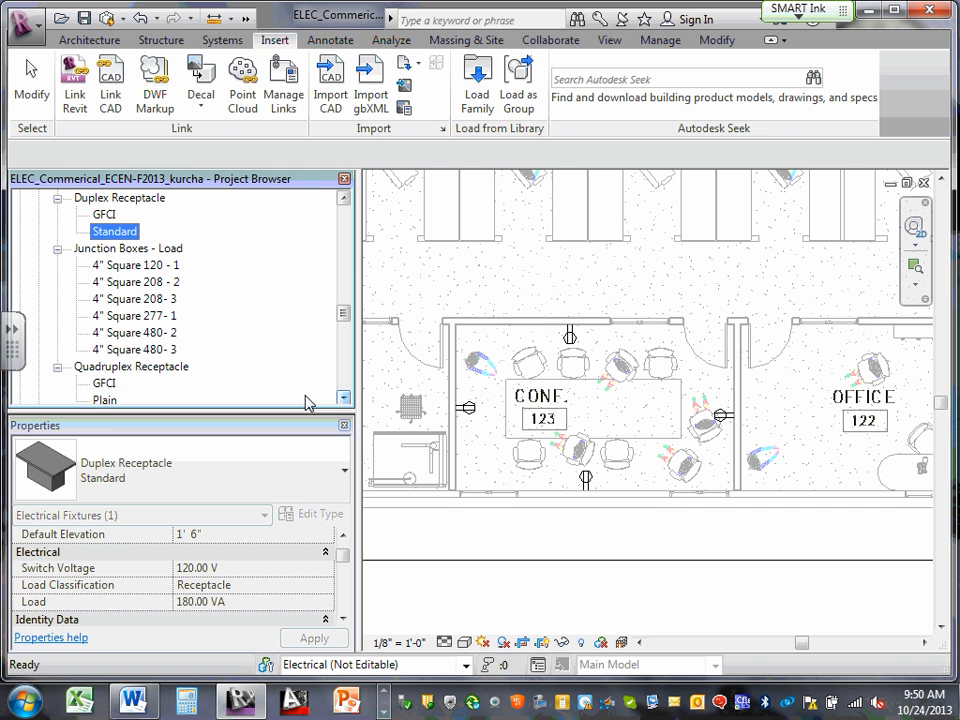
pyautogui.click(103, 400)
pyautogui.moveTo(103, 400); pyautogui.dragTo(497, 407)
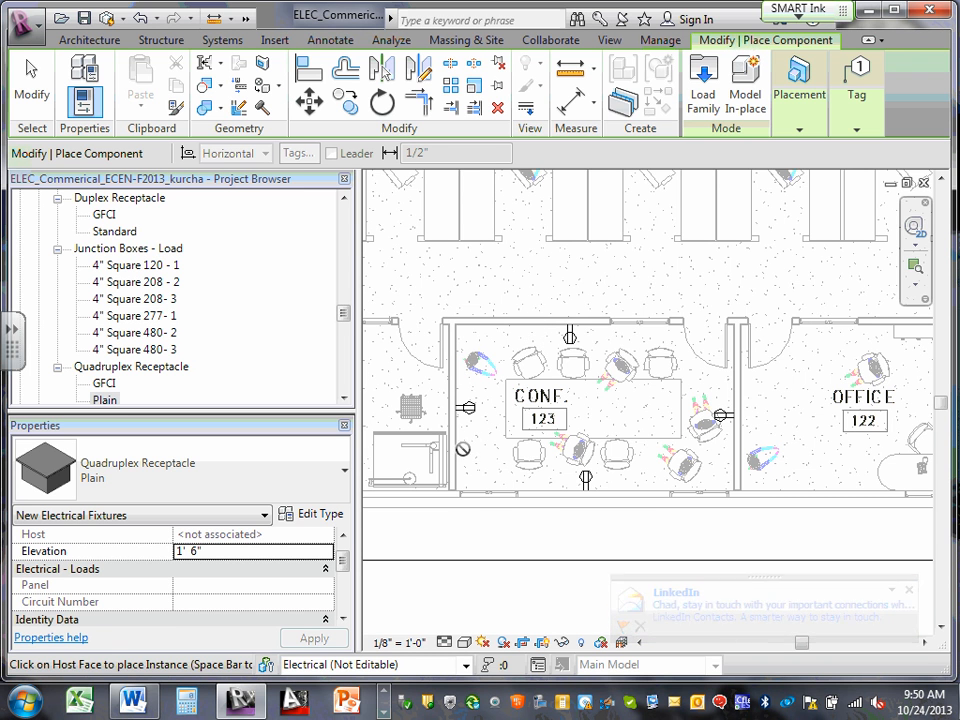
pyautogui.click(462, 452)
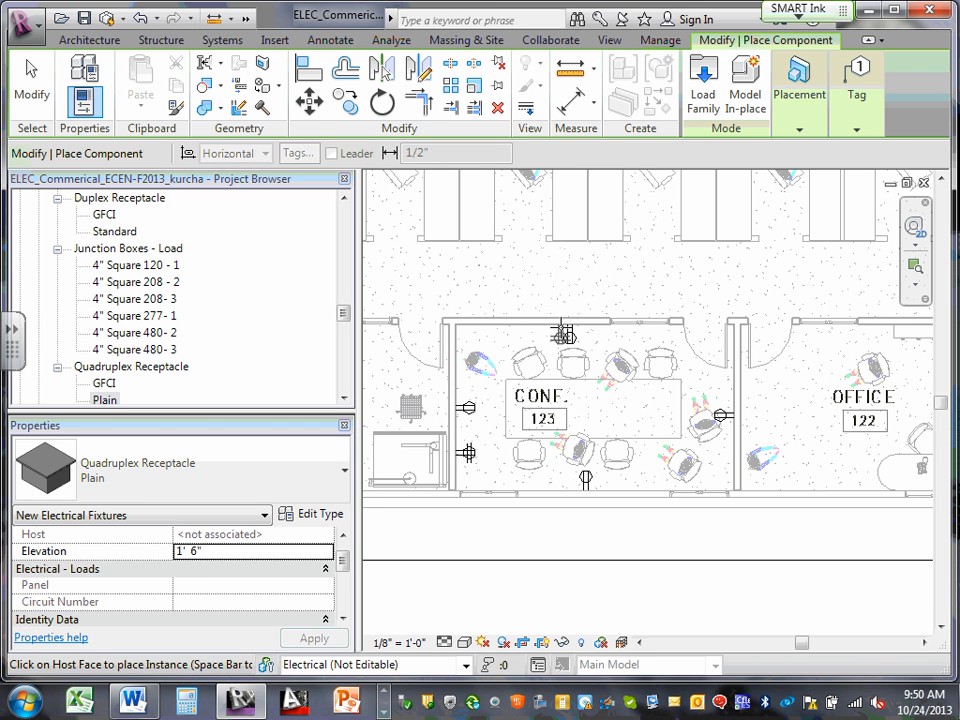
pyautogui.press('Escape')
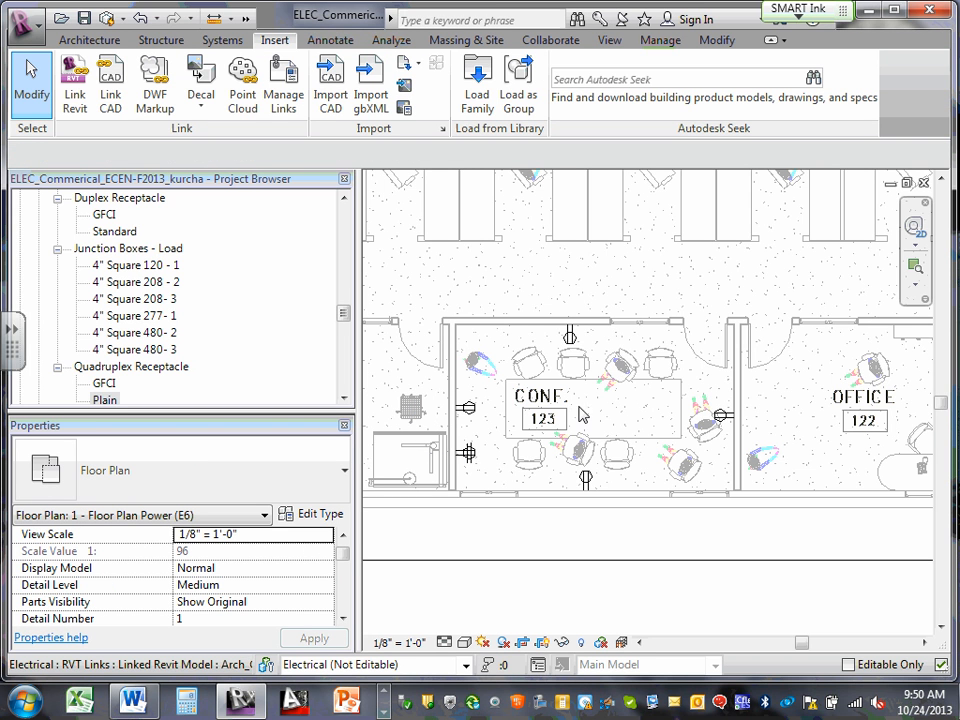
# Step: Place a 4" Square 120-1 junction box at the conference table in Room 123, just east of the room tag, in line with the south receptacle
pyautogui.click(344, 198)
pyautogui.click(344, 198)
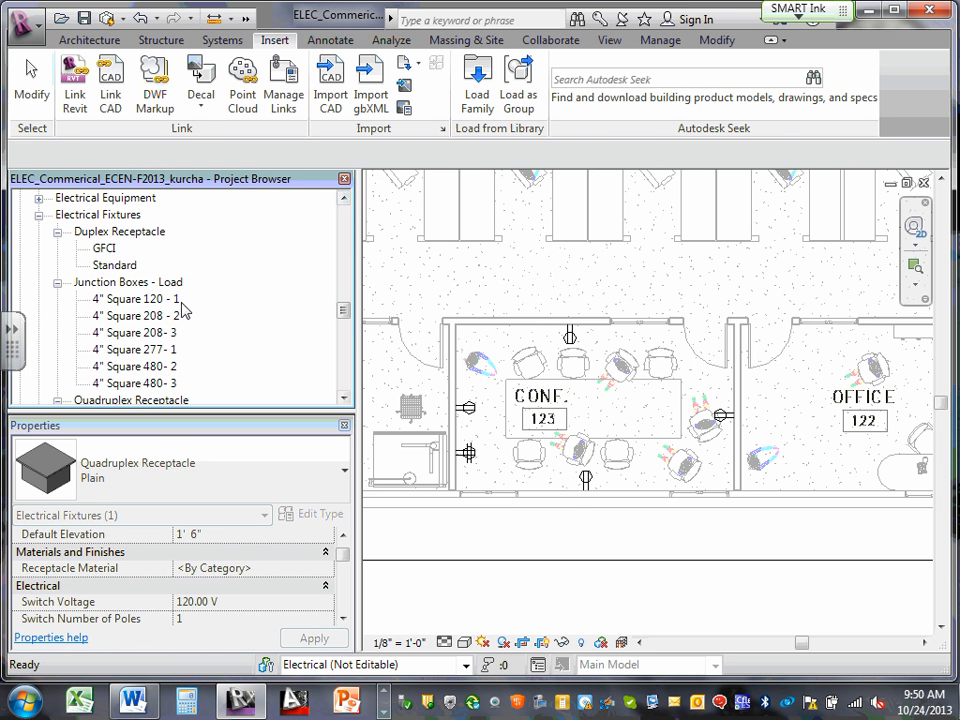
pyautogui.click(168, 300)
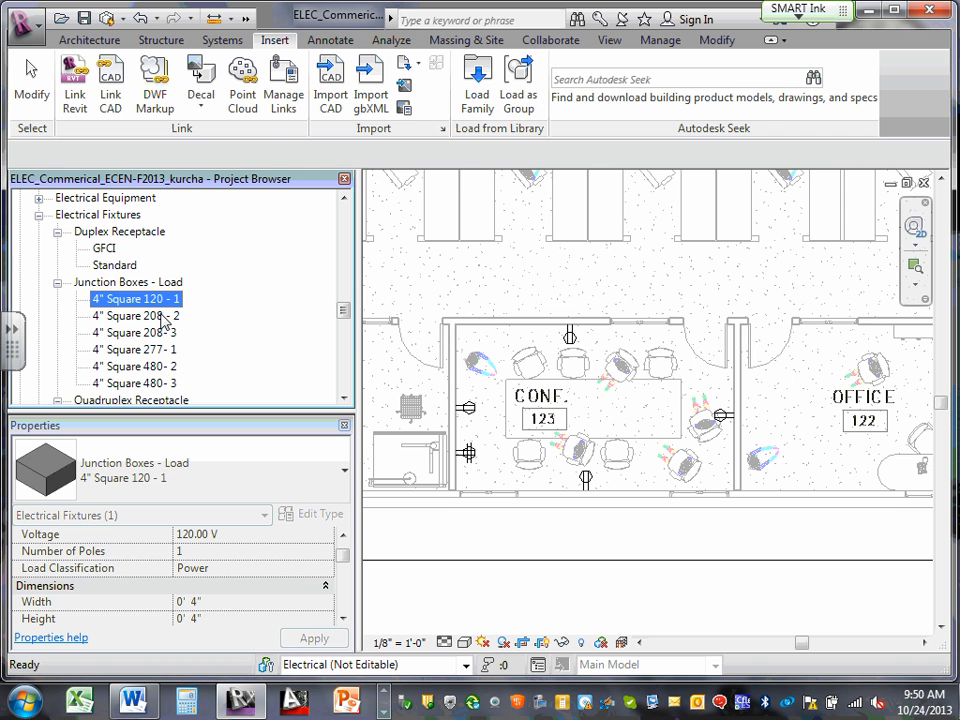
pyautogui.moveTo(148, 302); pyautogui.dragTo(520, 340)
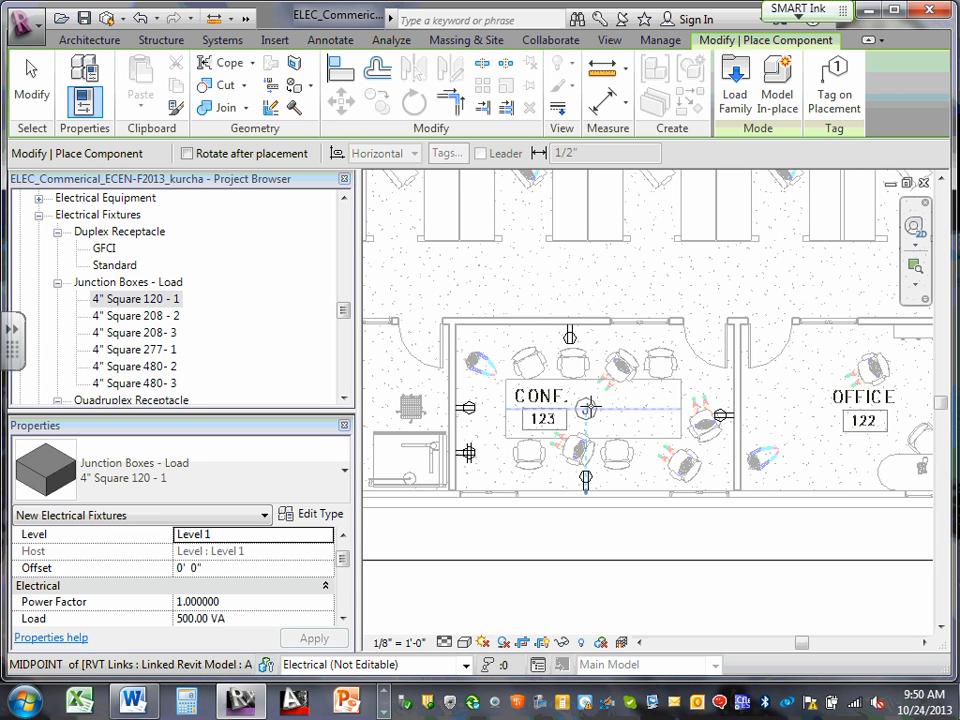
pyautogui.click(588, 408)
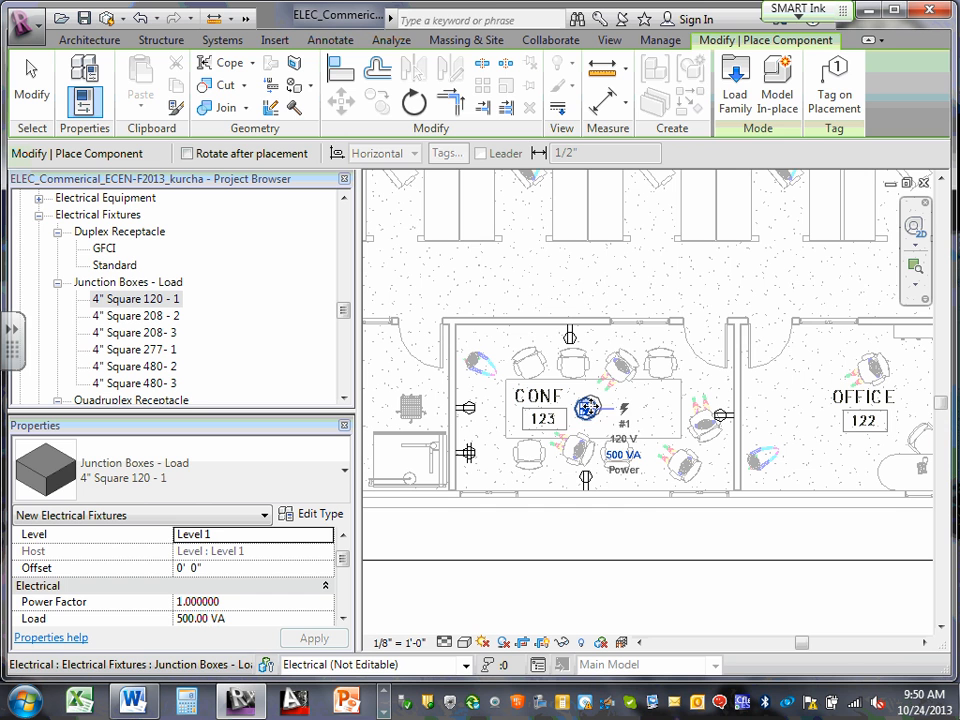
pyautogui.press('Escape')
pyautogui.press('Escape')
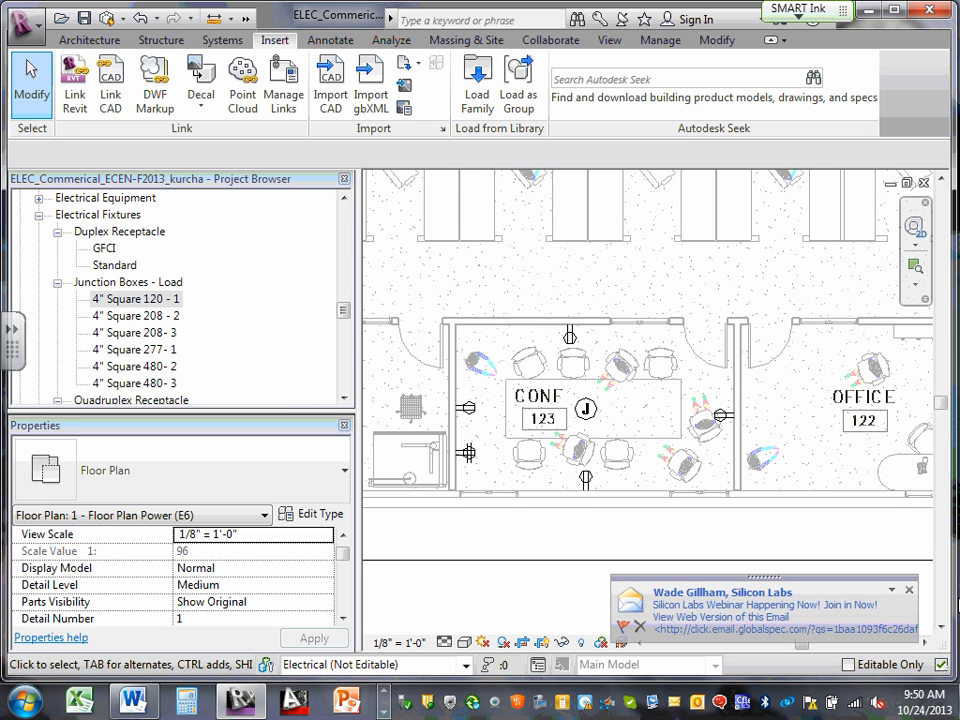
pyautogui.click(909, 591)
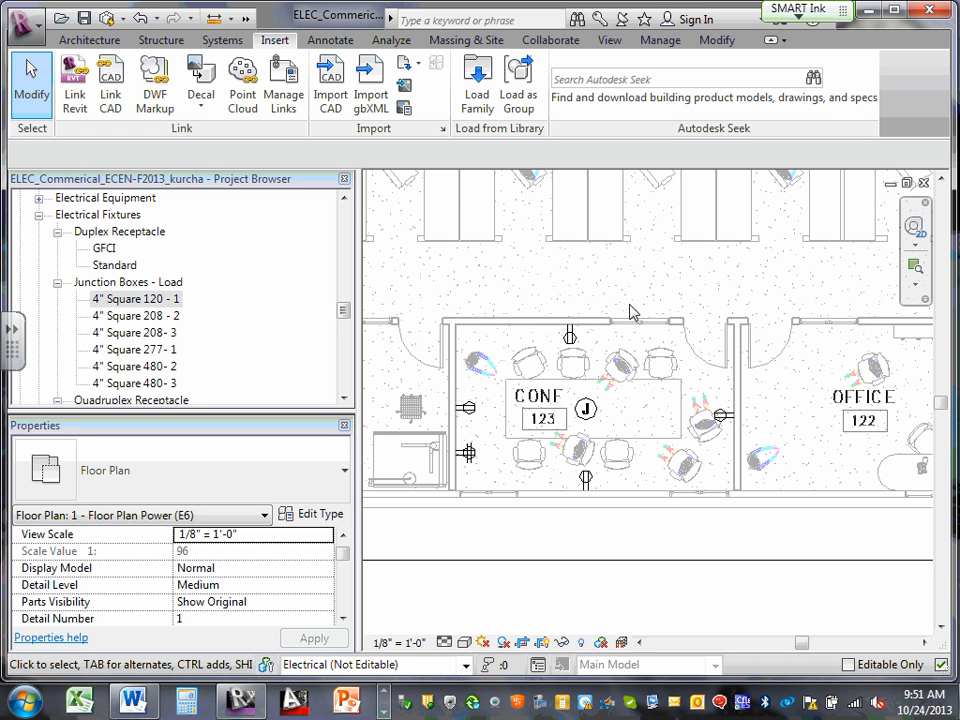
# Step: Examine the receptacles in the north wall cubes of the open office, just east of Elec./Mech. 116
pyautogui.click(915, 284)
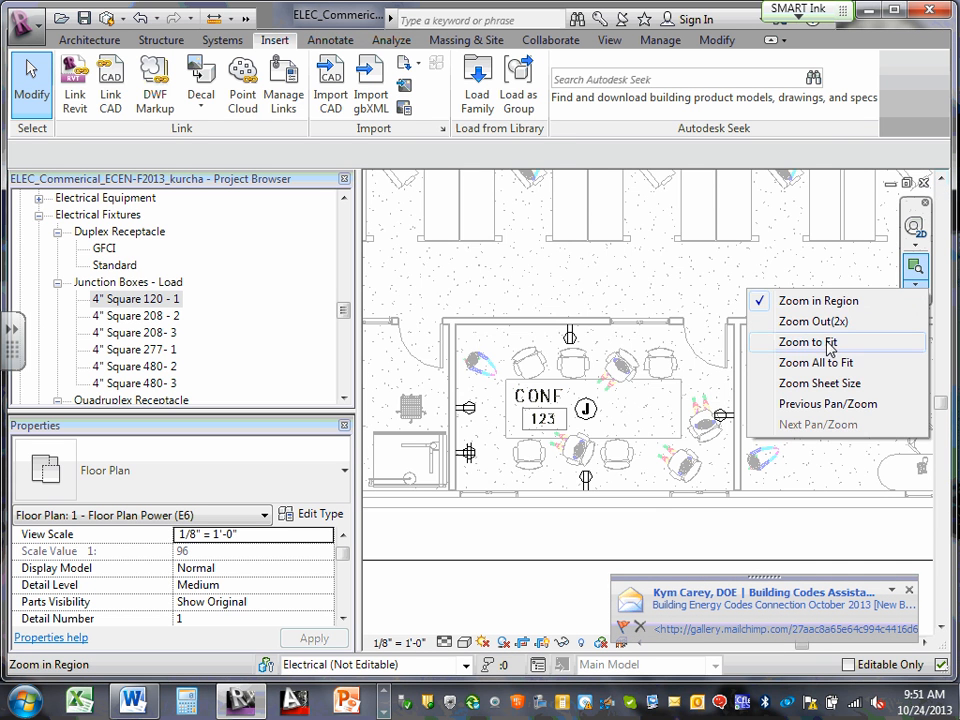
pyautogui.click(806, 342)
pyautogui.click(917, 286)
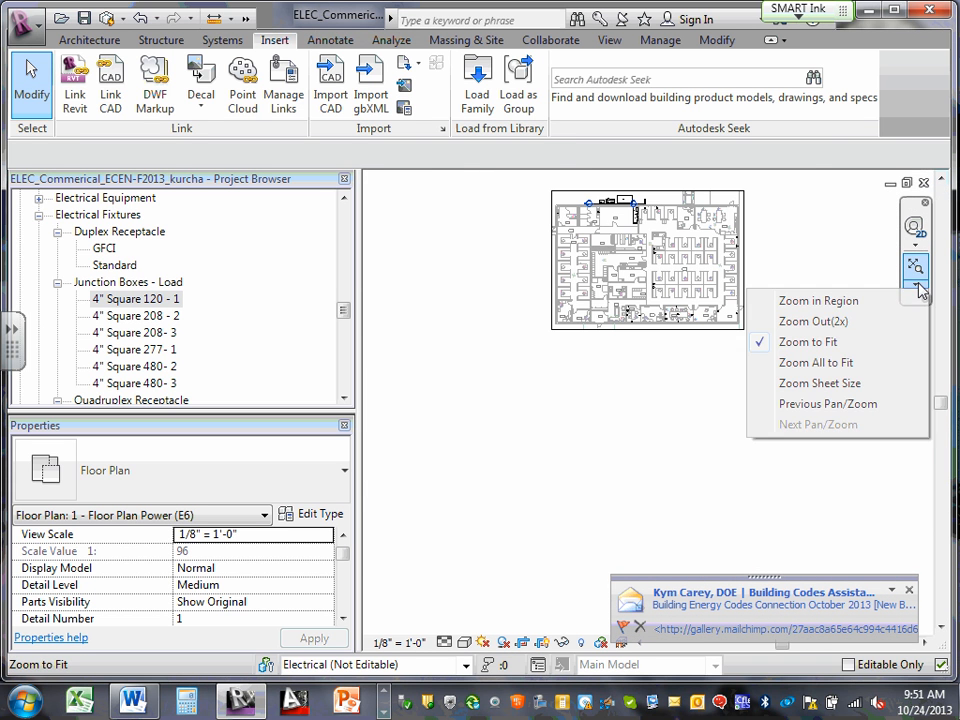
pyautogui.click(845, 301)
pyautogui.moveTo(573, 190); pyautogui.dragTo(647, 262)
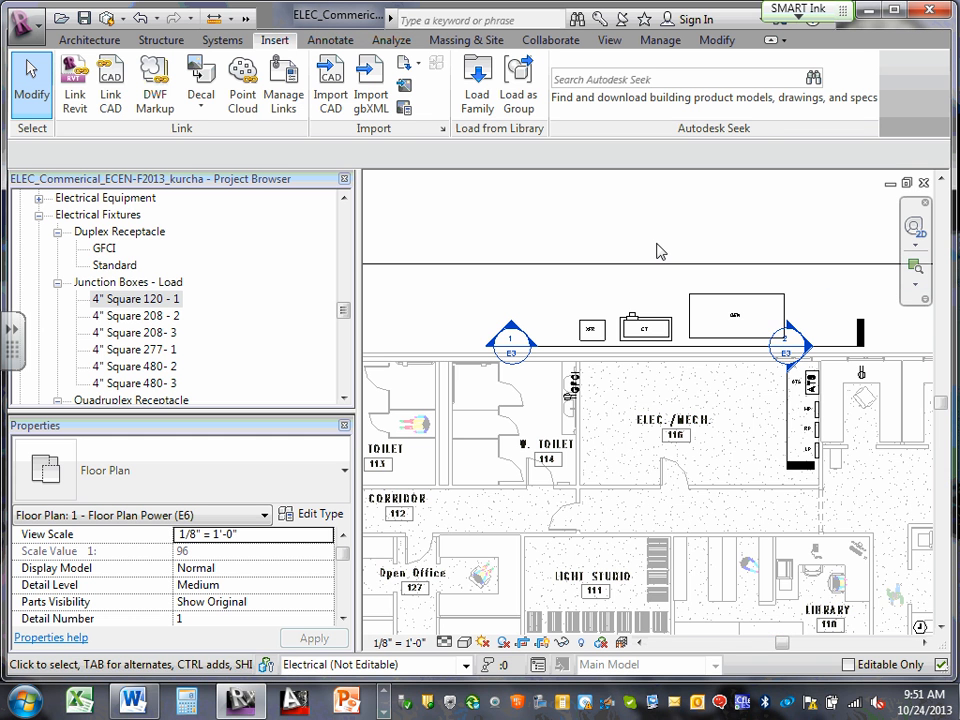
pyautogui.click(925, 644)
pyautogui.click(925, 644)
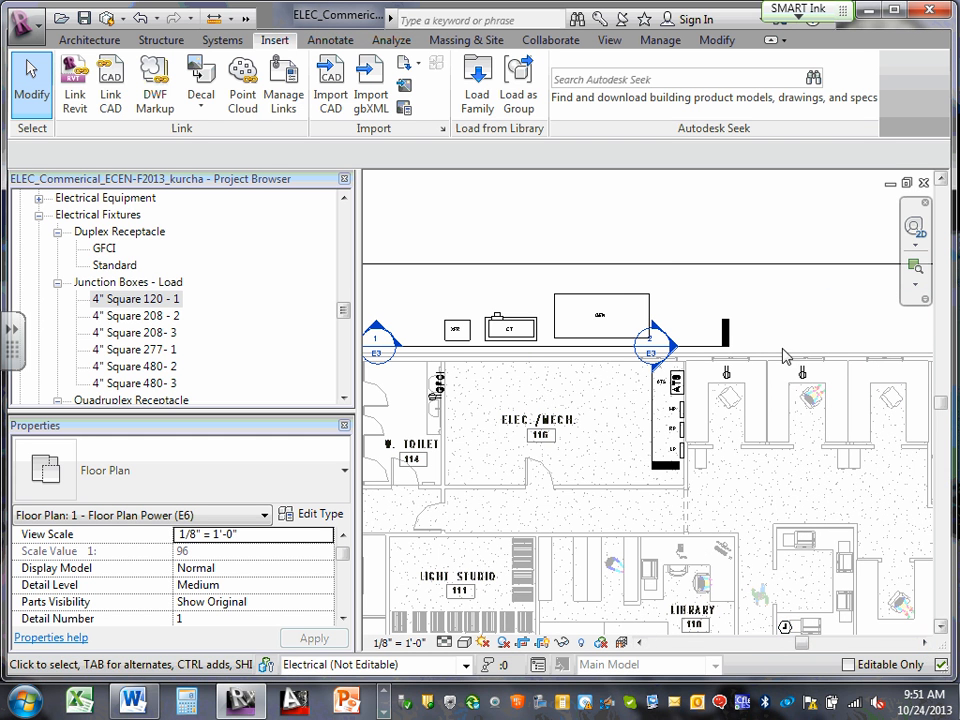
# Step: Frame Elec./Mech. 116 on the power floor plan and narrow the Project Browser and Properties palettes to widen the drawing area
pyautogui.click(921, 297)
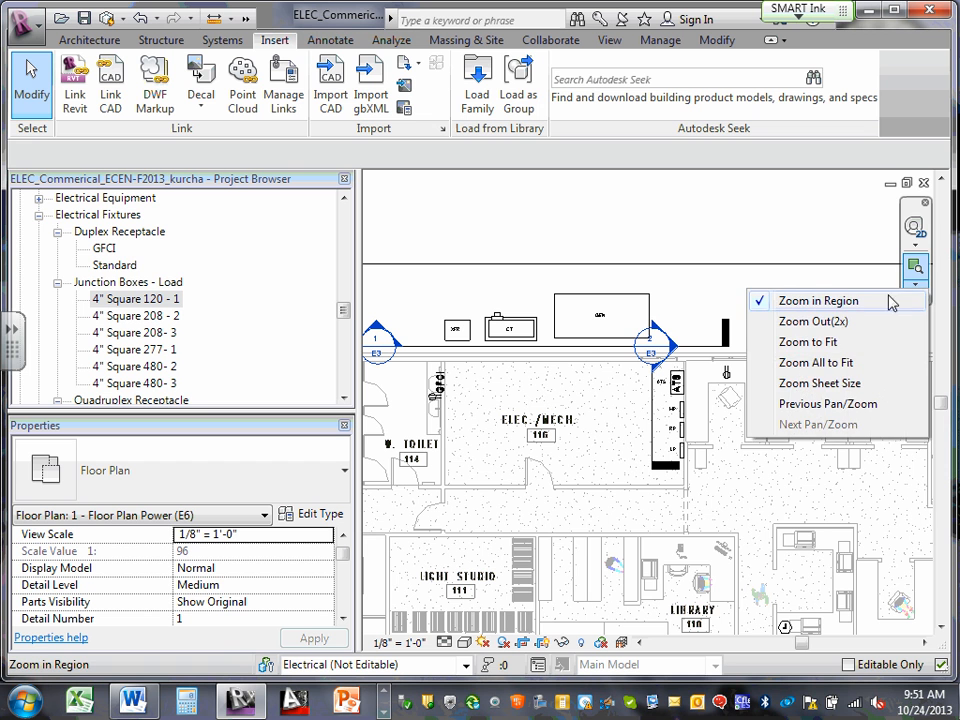
pyautogui.click(917, 270)
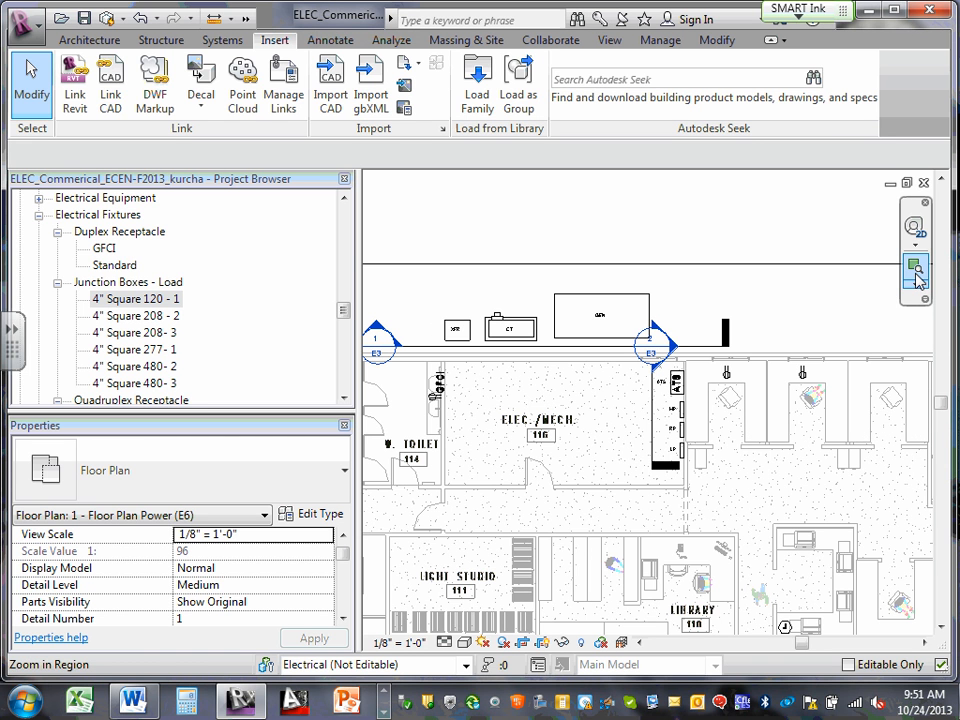
pyautogui.click(915, 270)
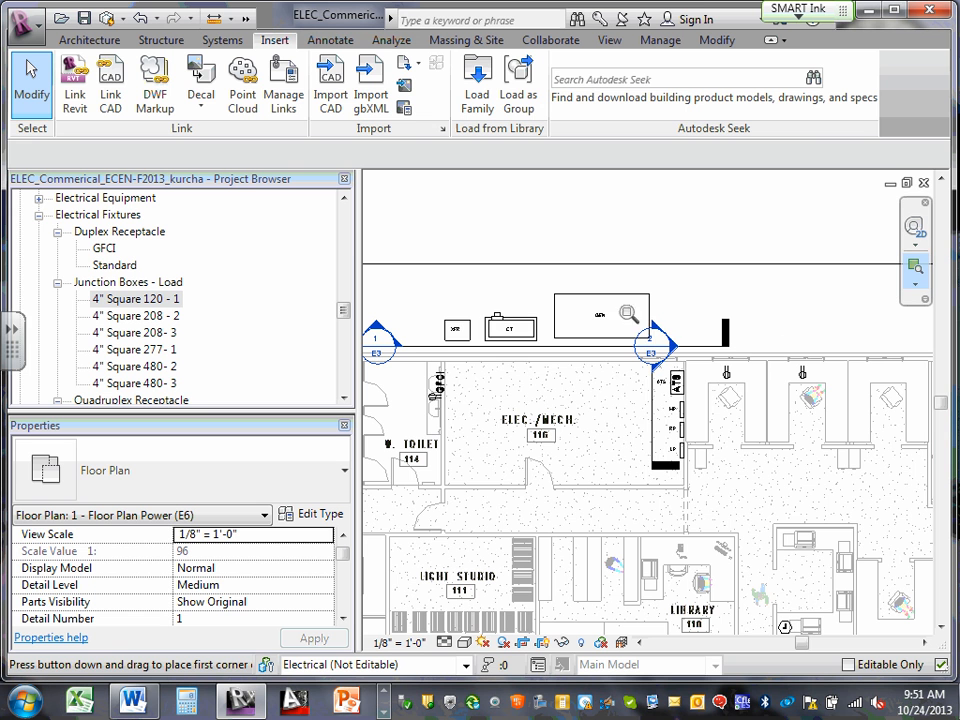
pyautogui.moveTo(408, 327); pyautogui.dragTo(711, 519)
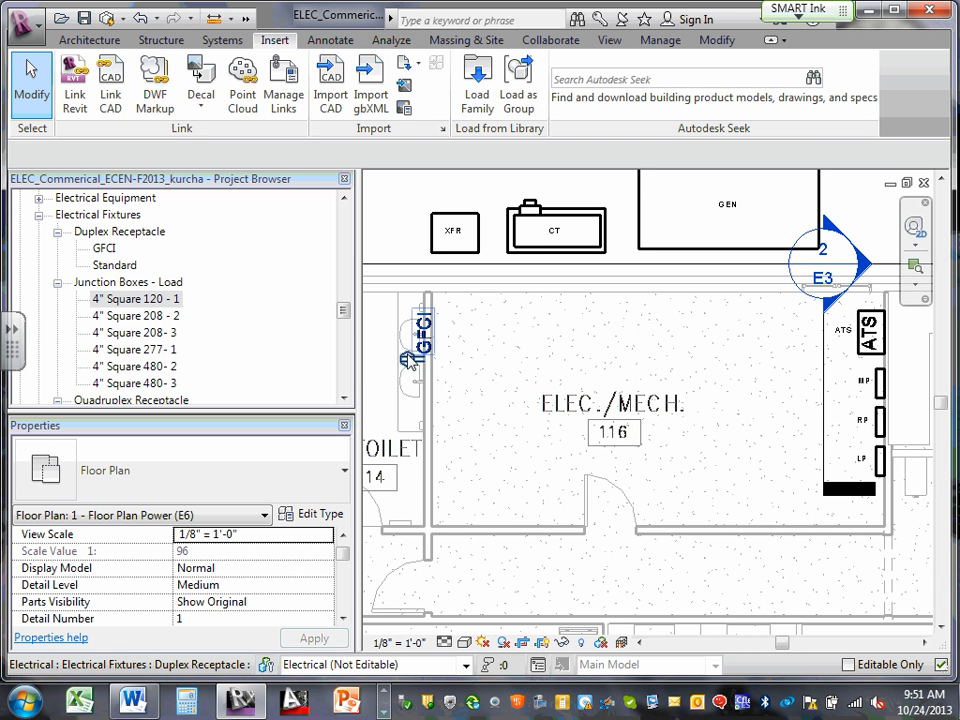
pyautogui.moveTo(357, 362); pyautogui.dragTo(214, 390)
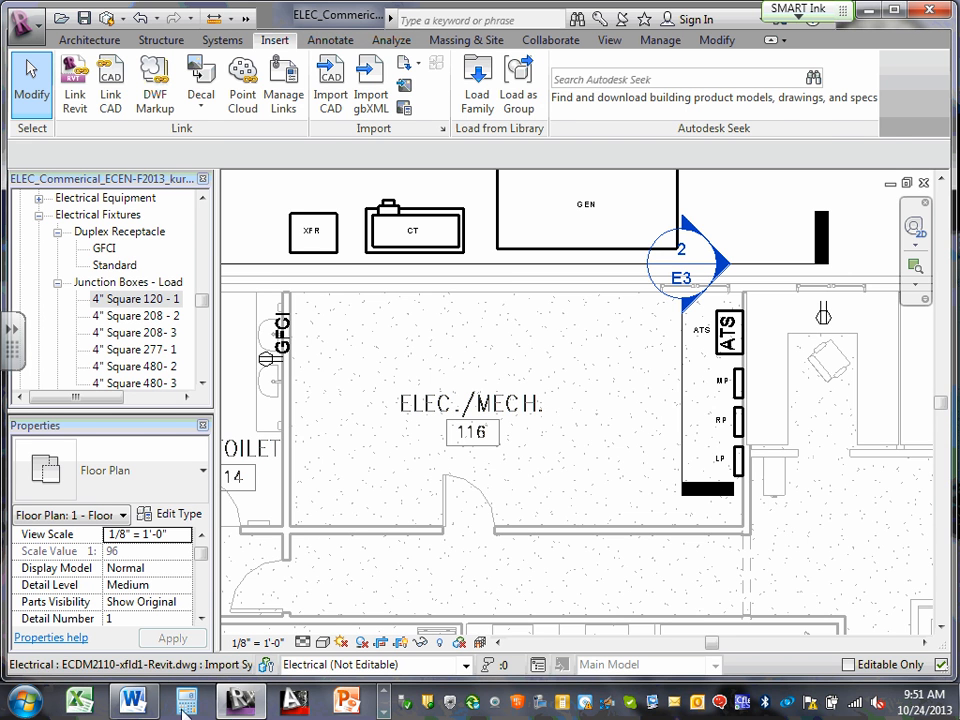
# Step: Switch to the Word electrical narrative and read section 2.5 Mechanical Equipment for the power requirements of the units, then return to Revit
pyautogui.click(138, 706)
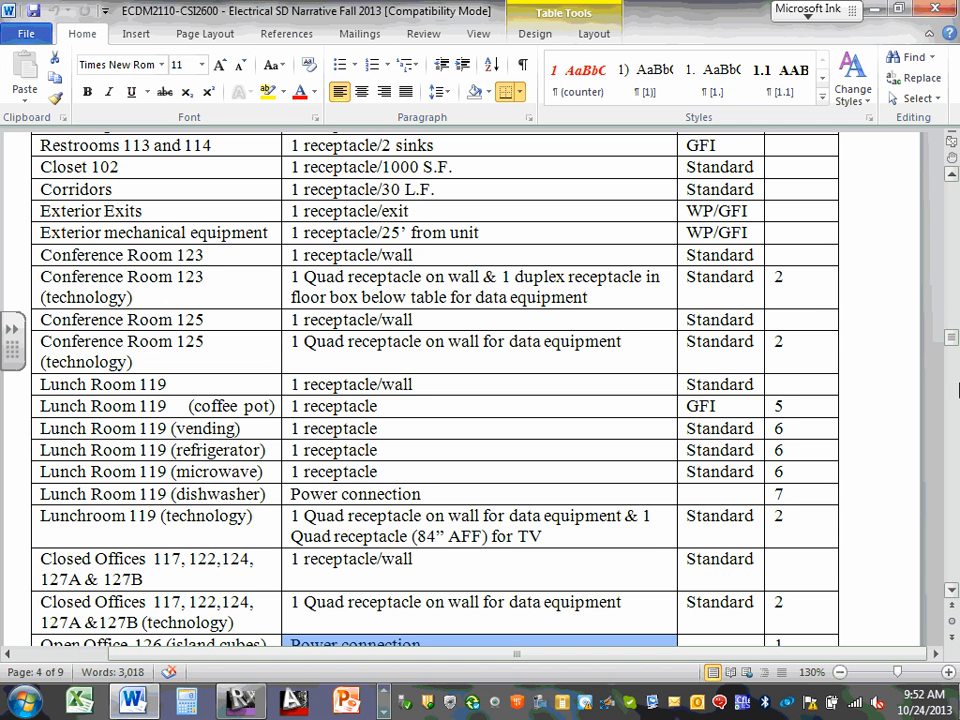
pyautogui.click(951, 592)
pyautogui.moveTo(951, 592); pyautogui.dragTo(951, 594)
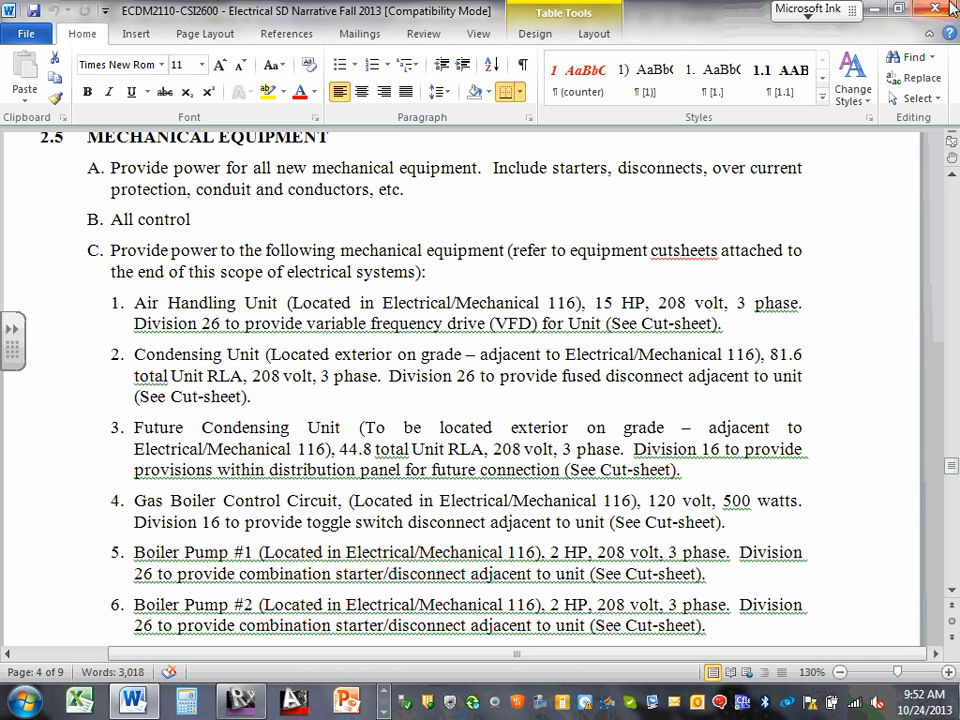
pyautogui.click(877, 11)
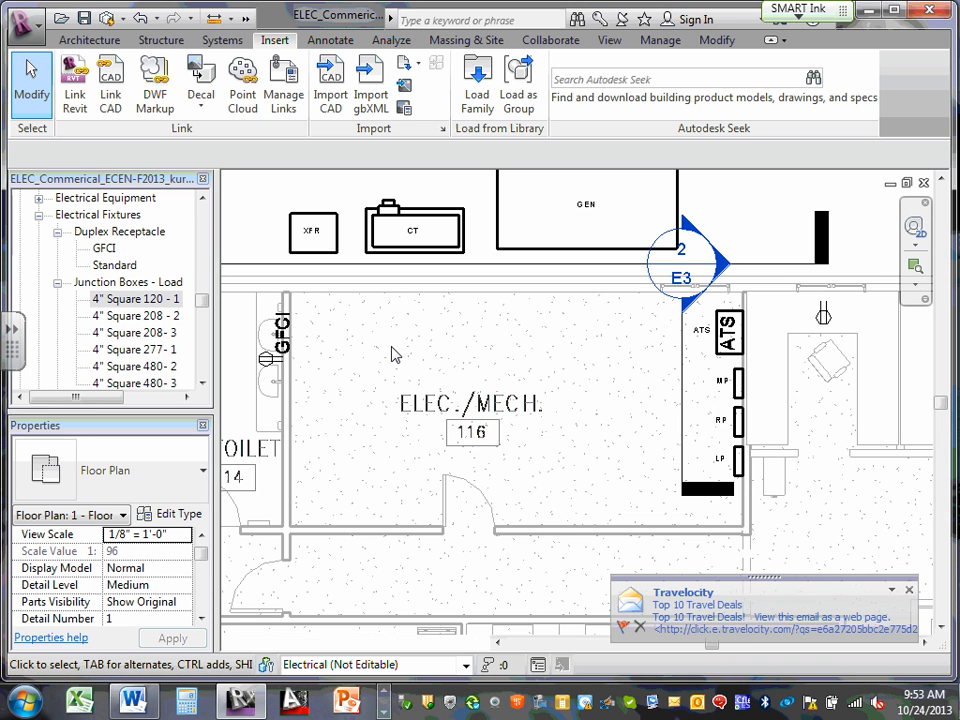
# Step: Check the Mechanical Equipment category's visibility in the power floor plan's Visibility/Graphic Overrides
pyautogui.press('v')
pyautogui.press('g')
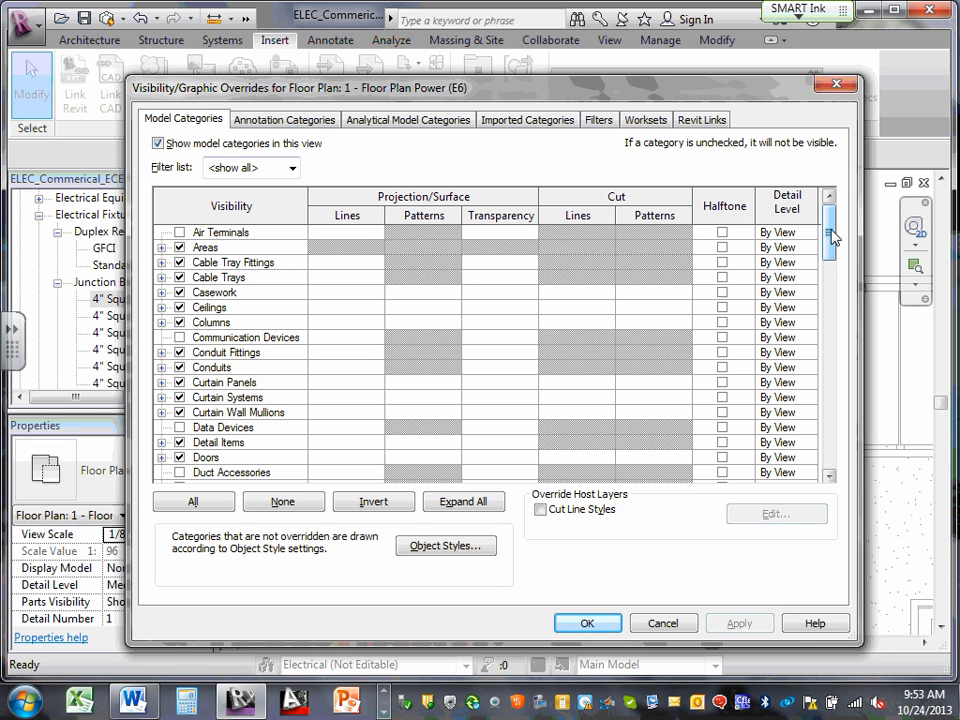
pyautogui.moveTo(832, 236); pyautogui.dragTo(832, 242)
pyautogui.moveTo(831, 258); pyautogui.dragTo(828, 326)
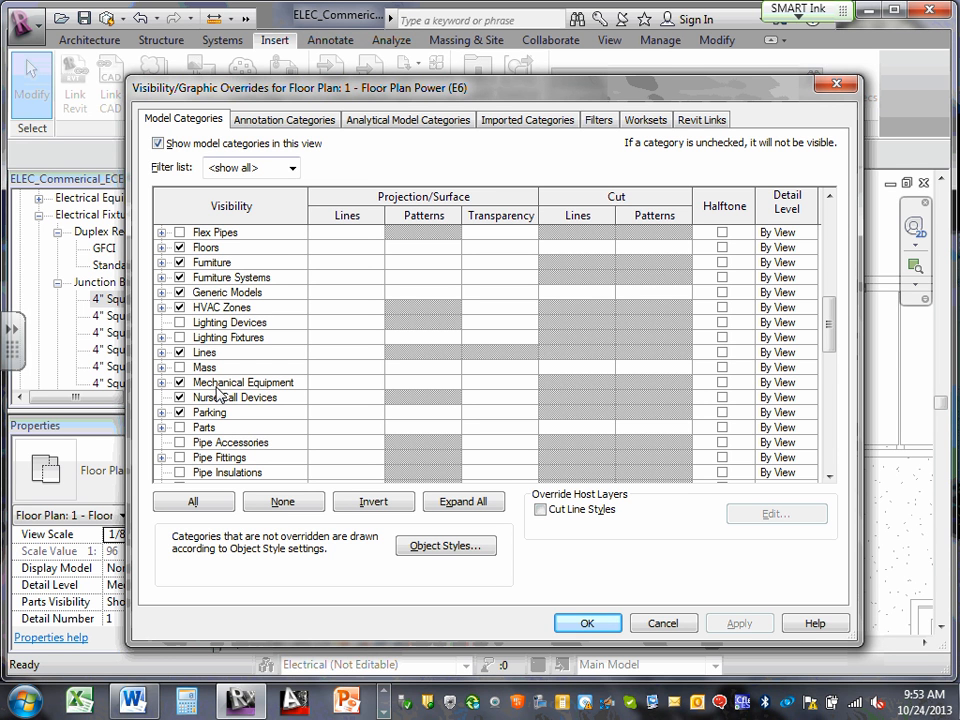
pyautogui.click(588, 624)
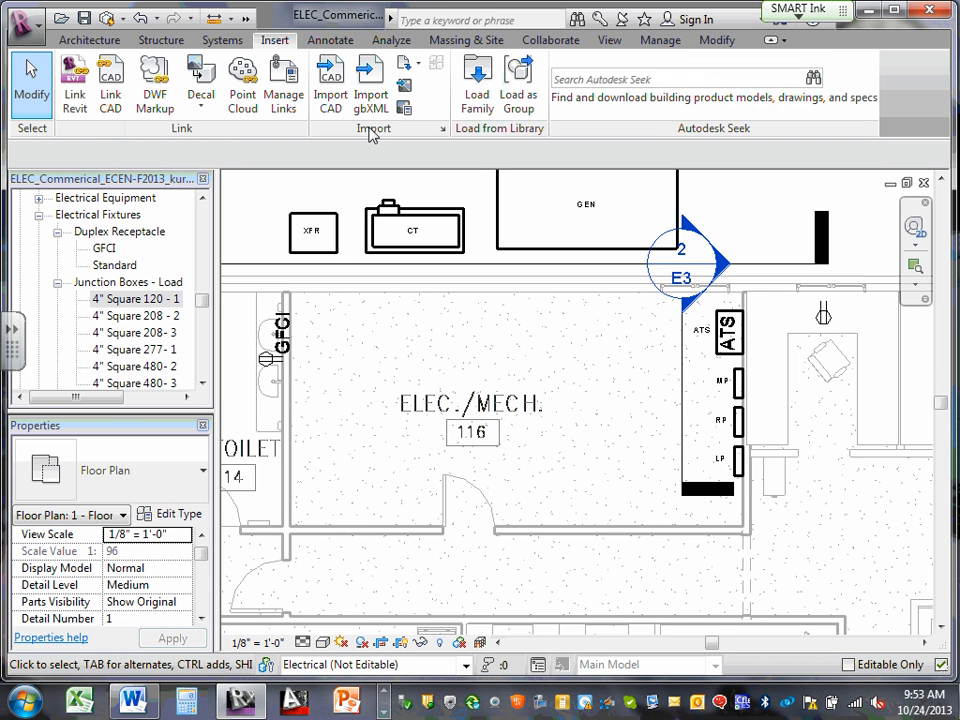
# Step: Start loading families and browse from the ECDM_Year2 shortcut through 2013 Fall-2014 Spring, Instructor, Revit Families and Revit Families-2011 to Mechanical equipment
pyautogui.click(476, 86)
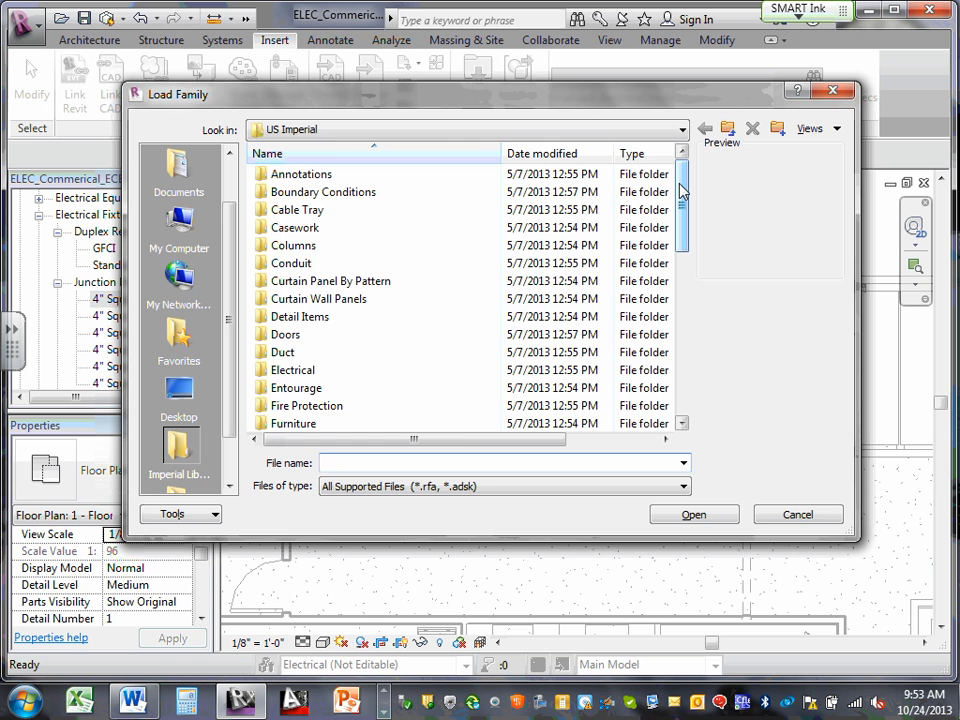
pyautogui.click(177, 397)
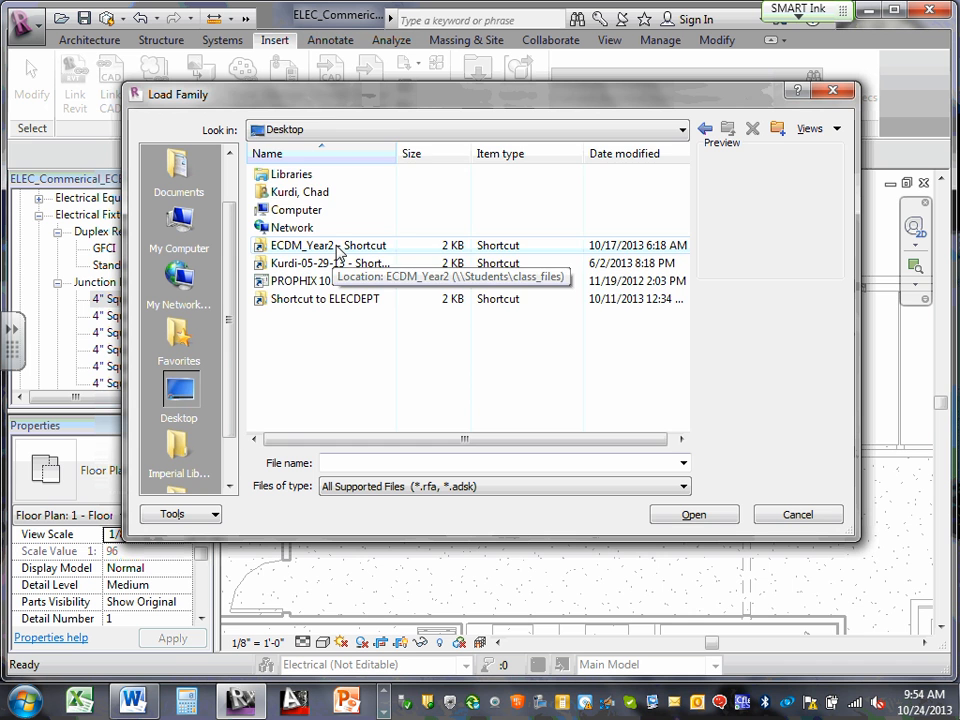
pyautogui.doubleClick(337, 250)
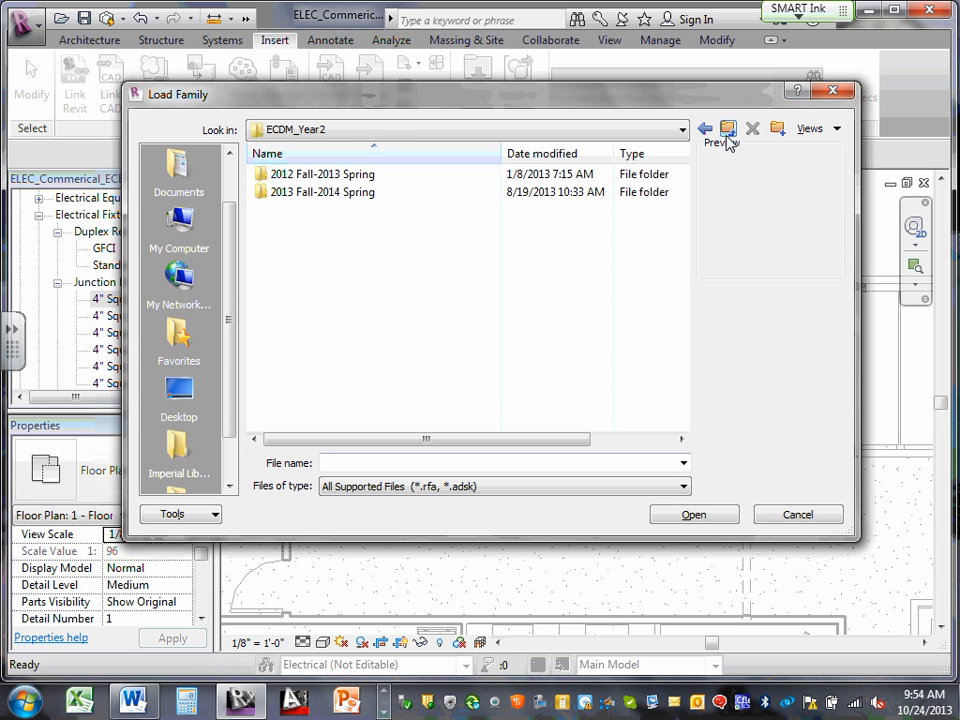
pyautogui.doubleClick(330, 194)
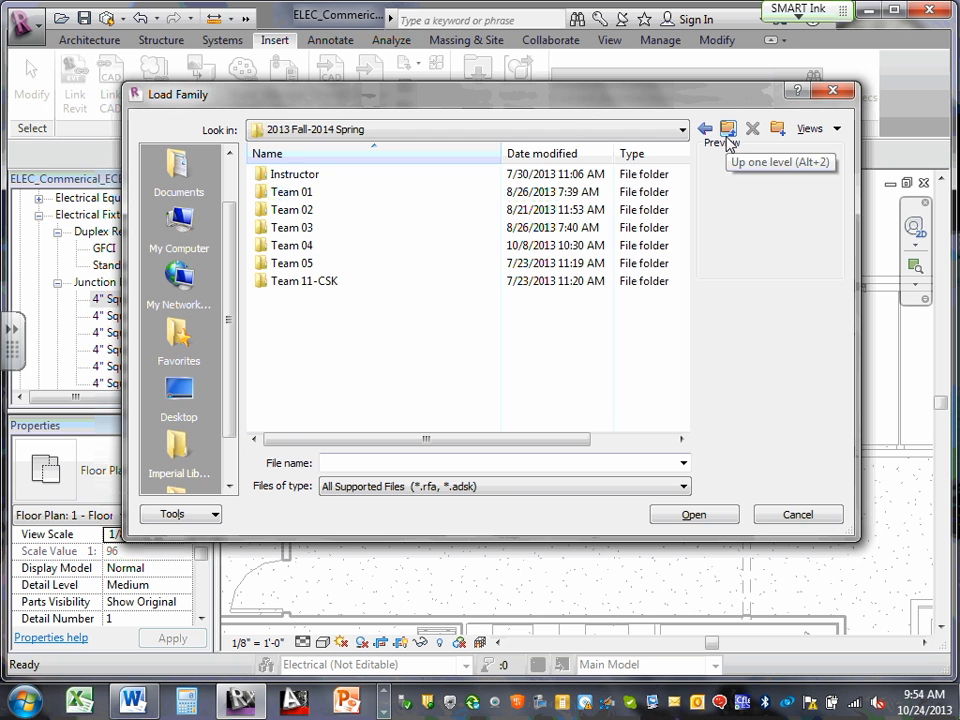
pyautogui.doubleClick(312, 174)
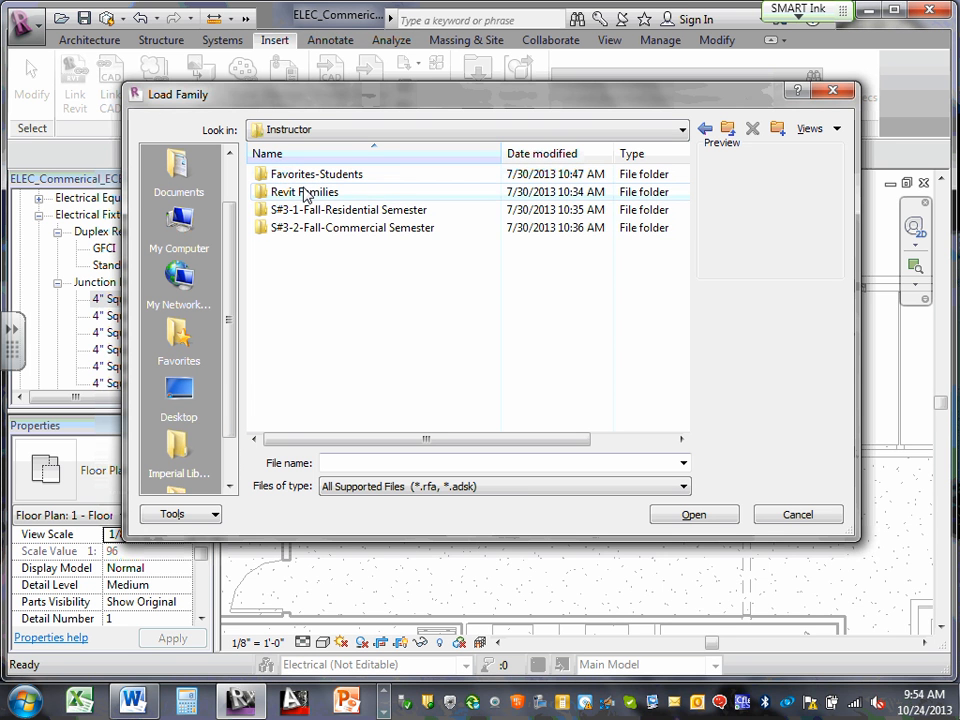
pyautogui.doubleClick(302, 193)
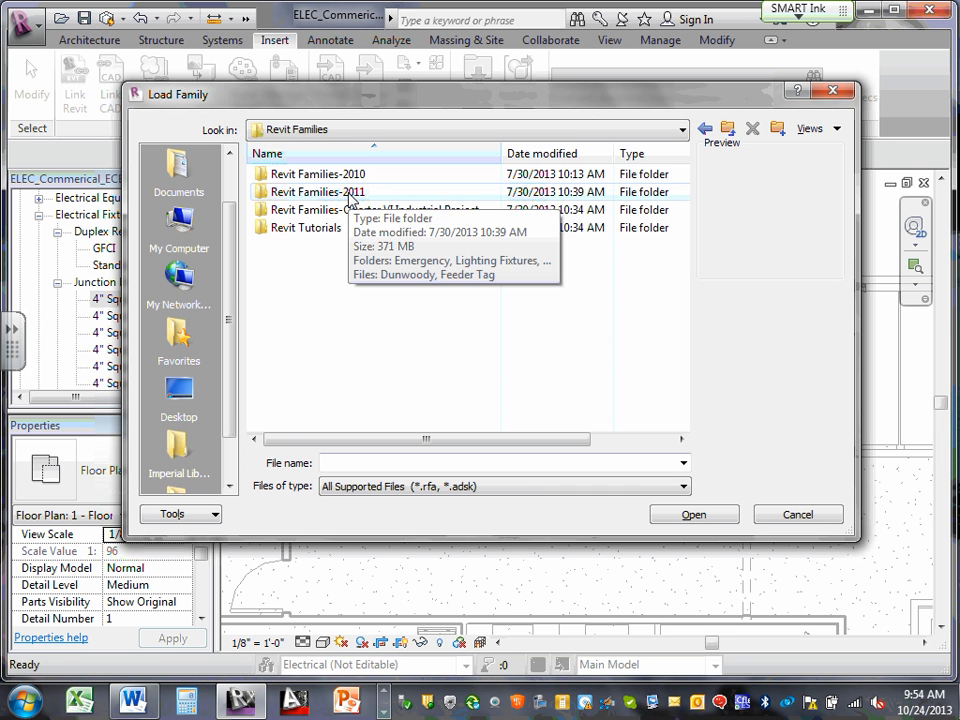
pyautogui.doubleClick(349, 193)
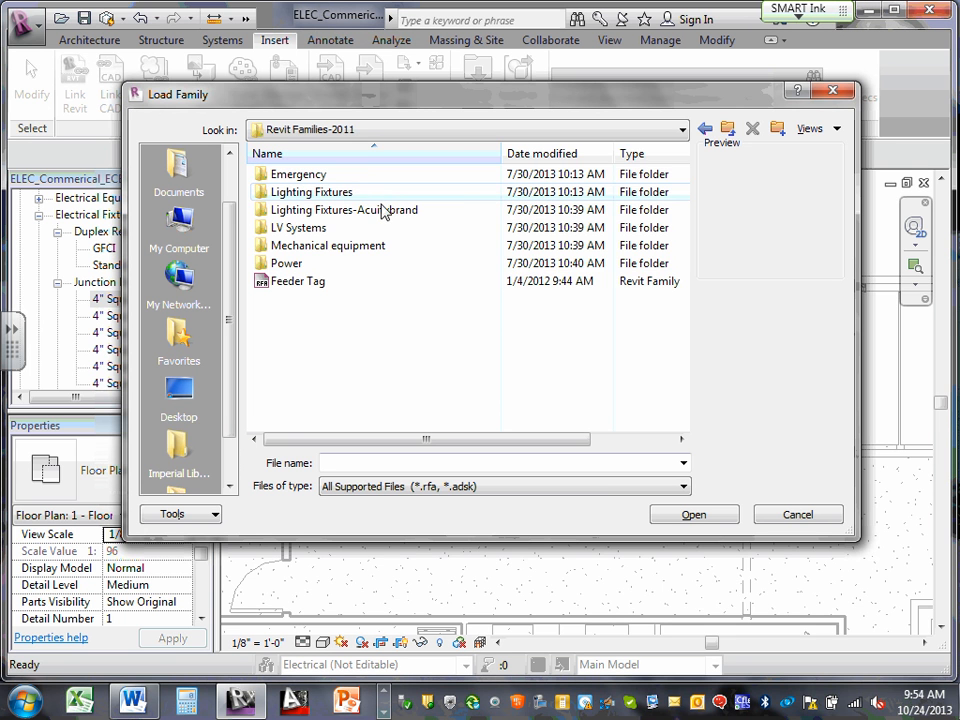
pyautogui.doubleClick(328, 246)
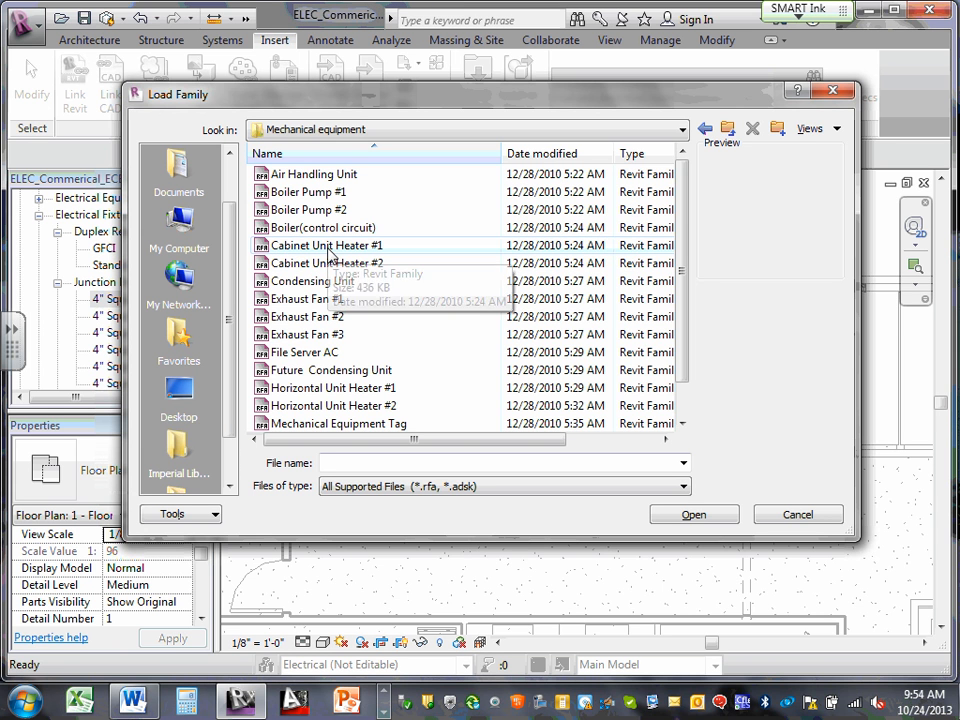
# Step: Load every family in the Mechanical equipment folder, from Air Handling Unit through Recirculating Pump, into the project
pyautogui.moveTo(680, 233); pyautogui.dragTo(678, 206)
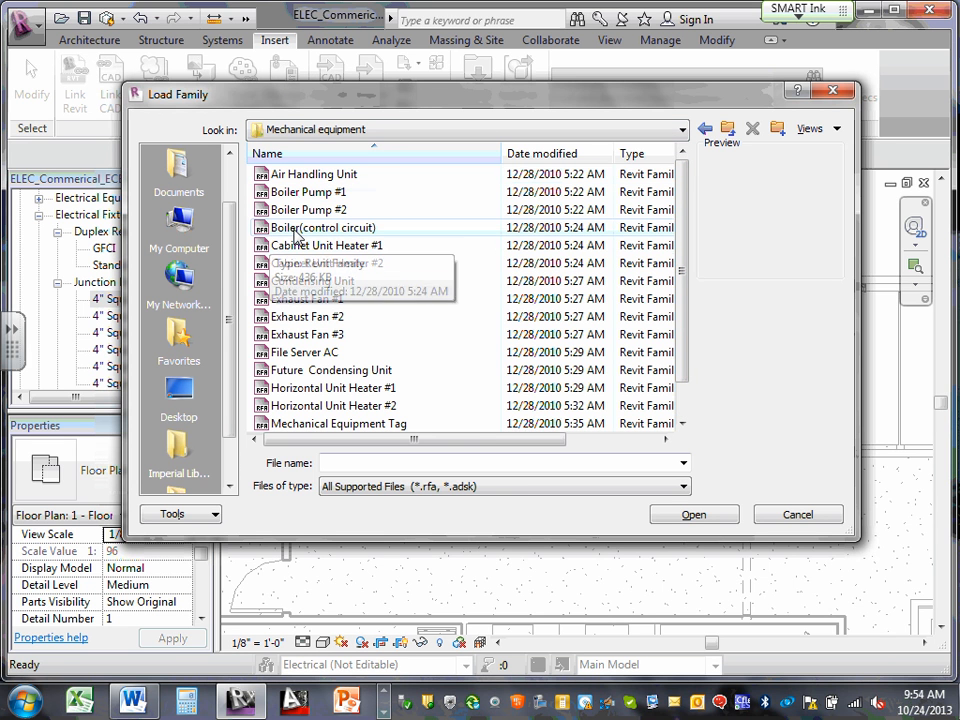
pyautogui.click(332, 177)
pyautogui.moveTo(684, 160); pyautogui.dragTo(681, 311)
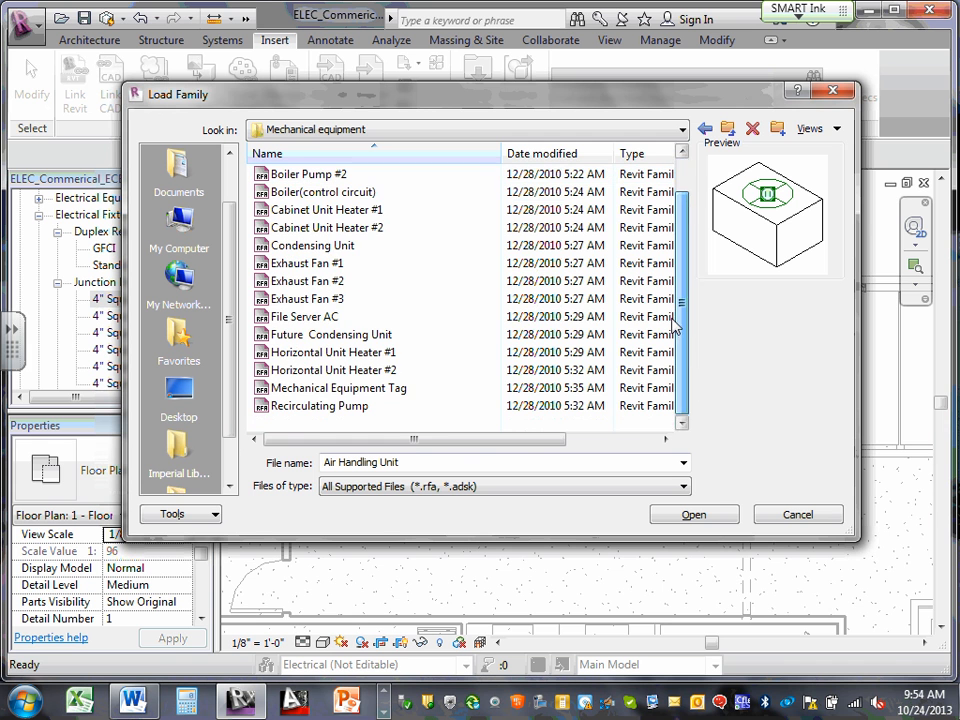
pyautogui.keyDown('shift'); pyautogui.click(350, 410); pyautogui.keyUp('shift')
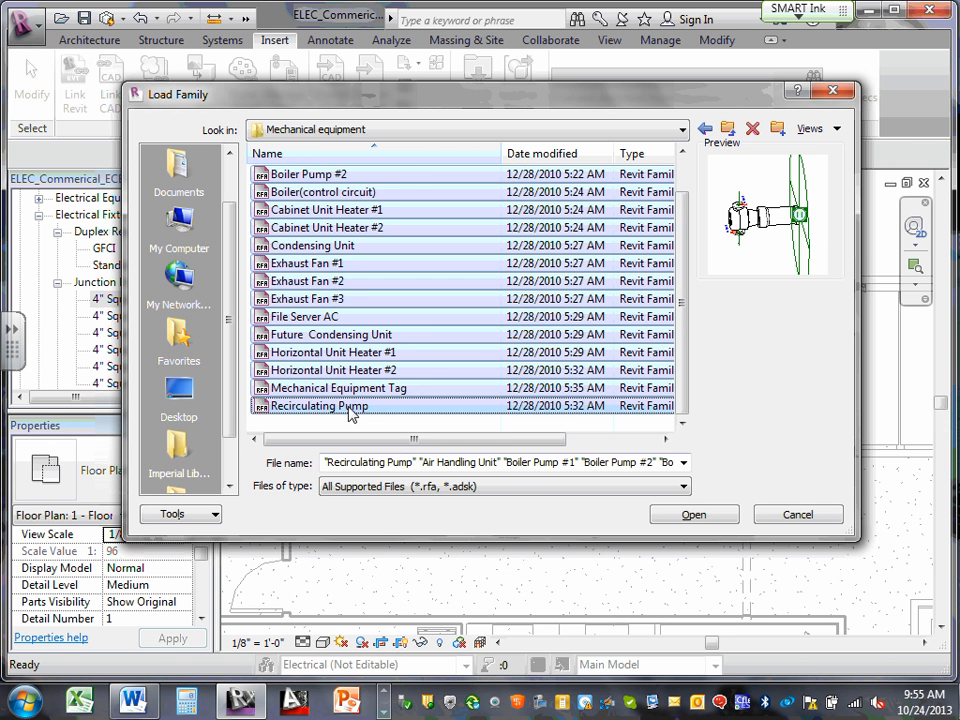
pyautogui.moveTo(688, 328); pyautogui.dragTo(686, 246)
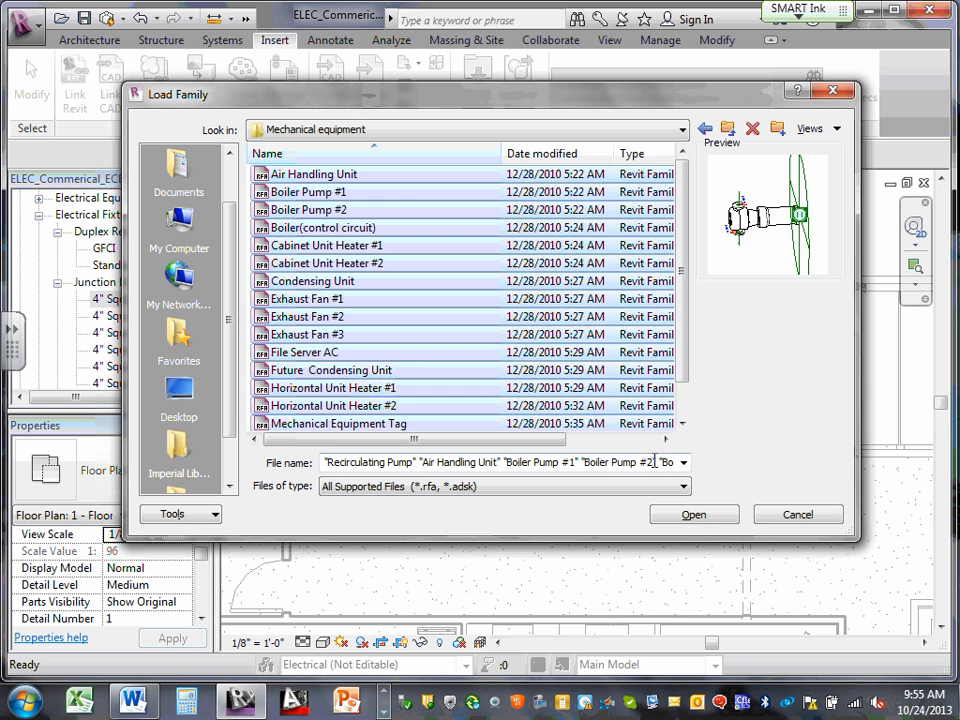
pyautogui.click(695, 521)
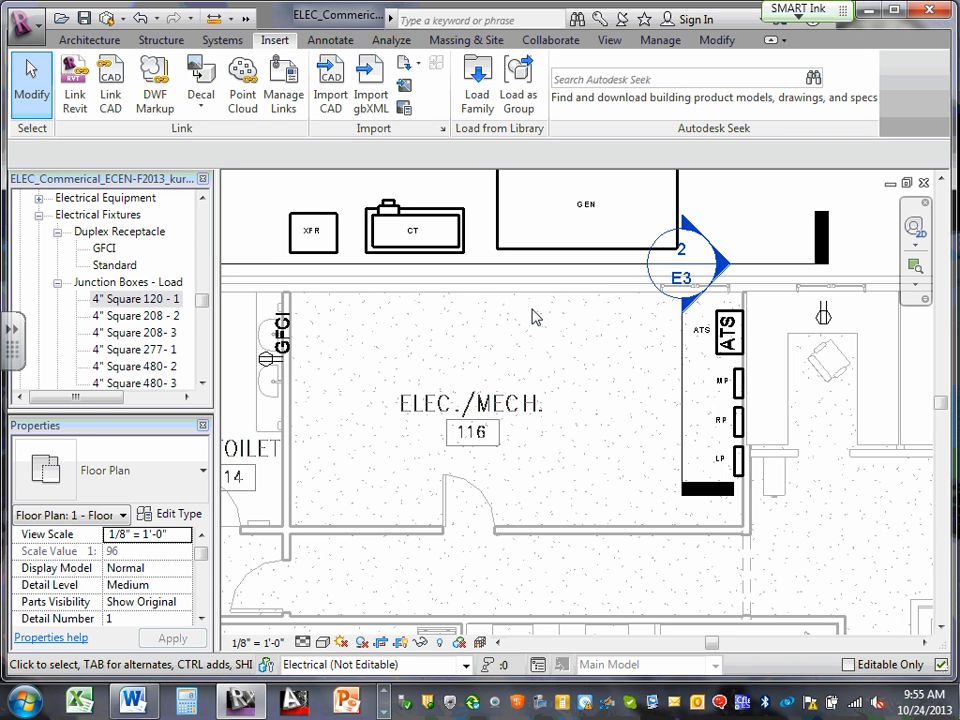
# Step: Collapse the electrical and lighting categories in the Project Browser, expand Mechanical Equipment, and select the Air Handling Unit type
pyautogui.click(38, 215)
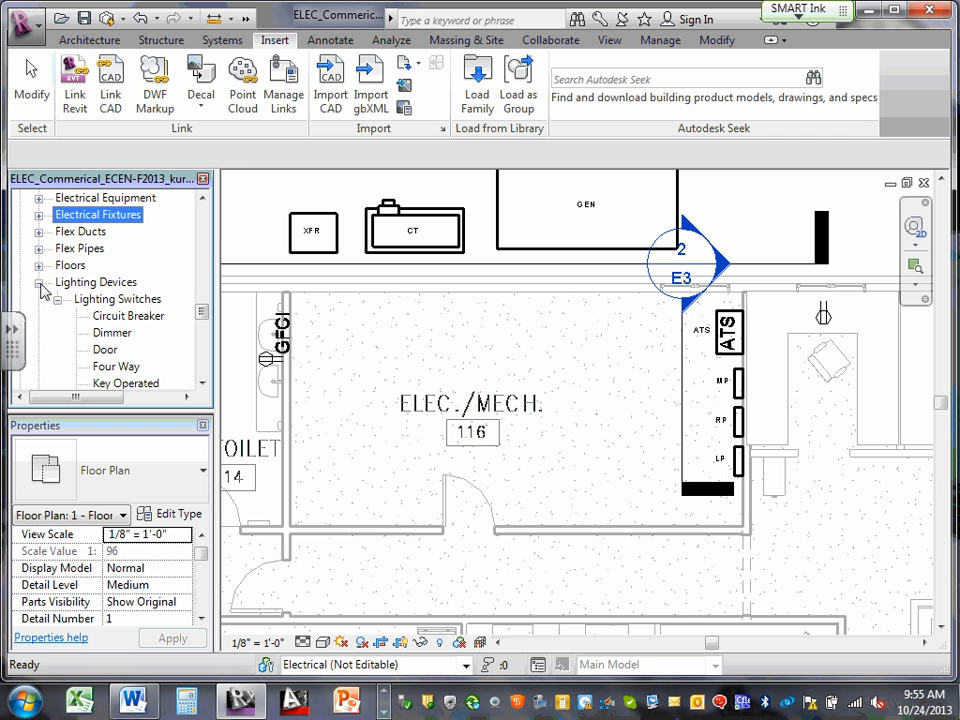
pyautogui.click(38, 283)
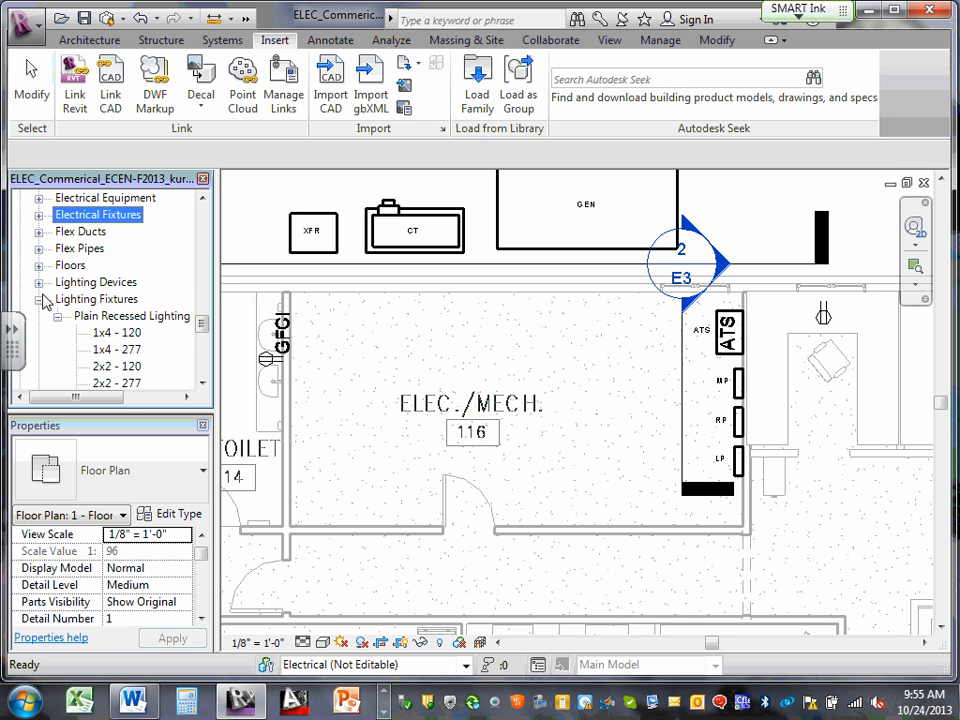
pyautogui.click(38, 299)
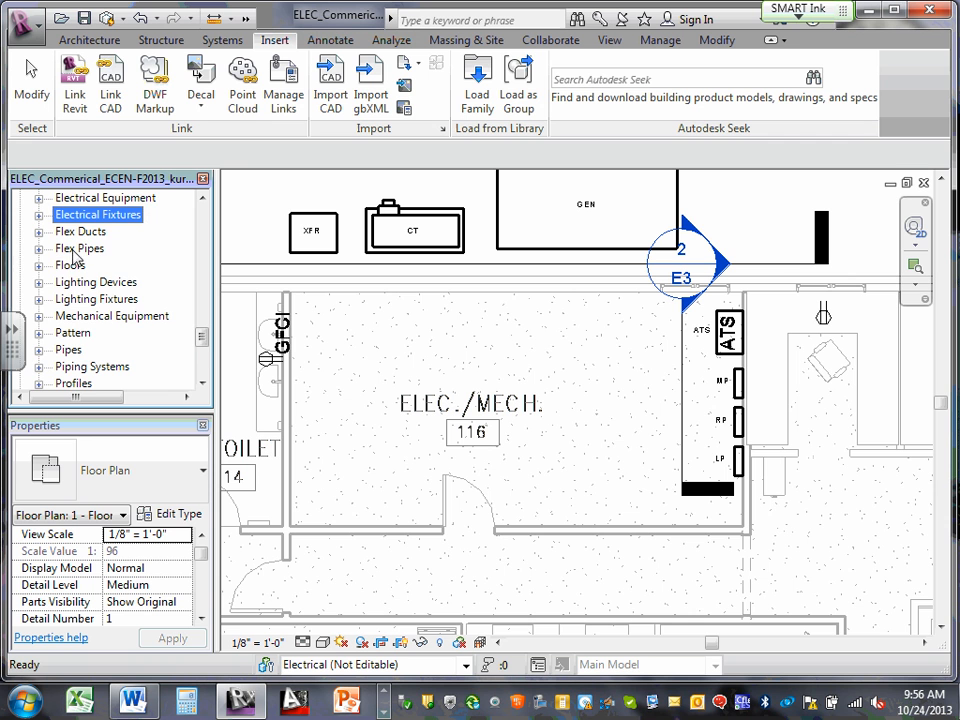
pyautogui.click(38, 316)
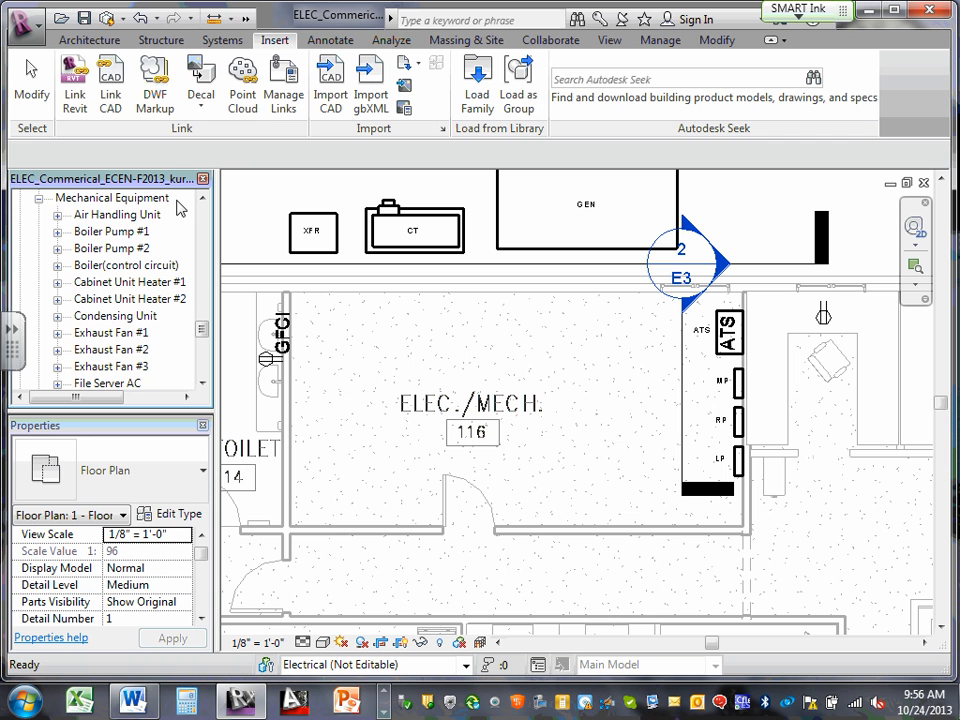
pyautogui.click(58, 215)
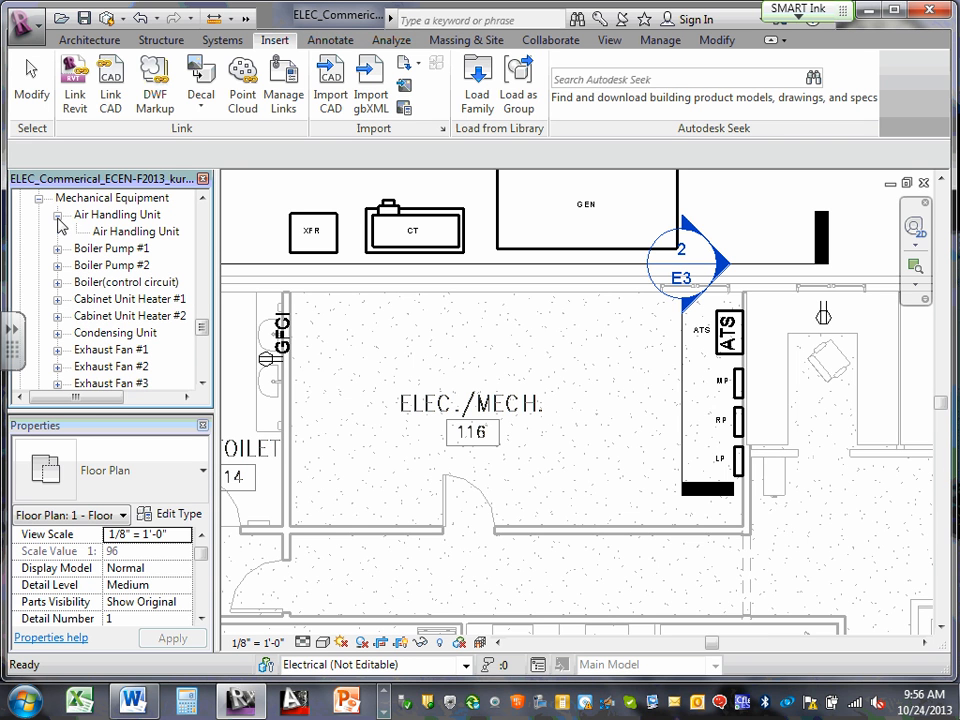
pyautogui.click(148, 232)
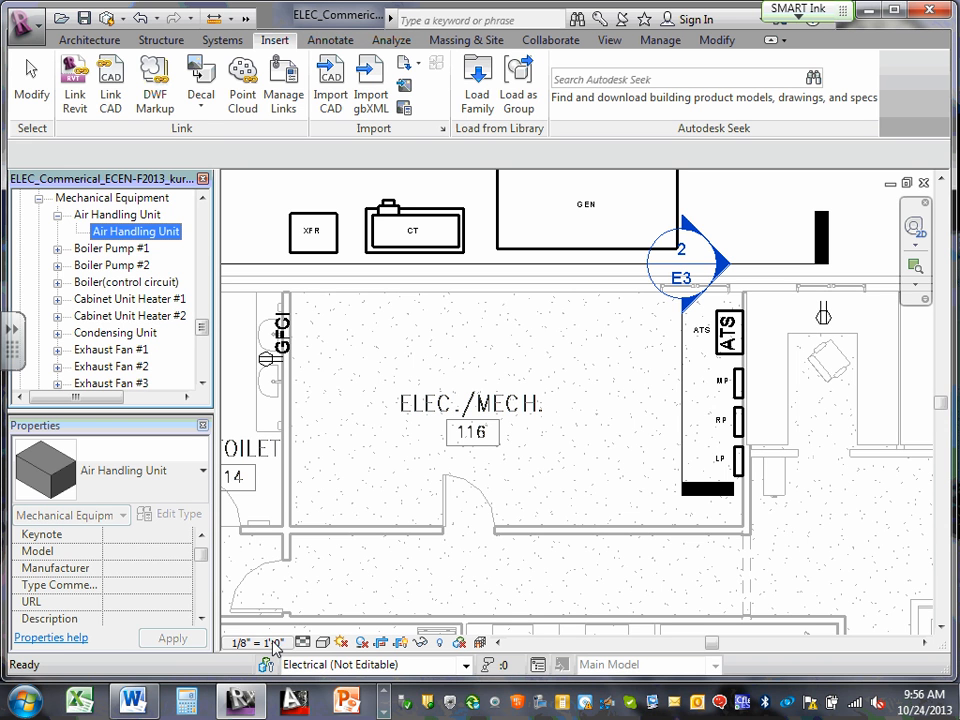
pyautogui.click(385, 697)
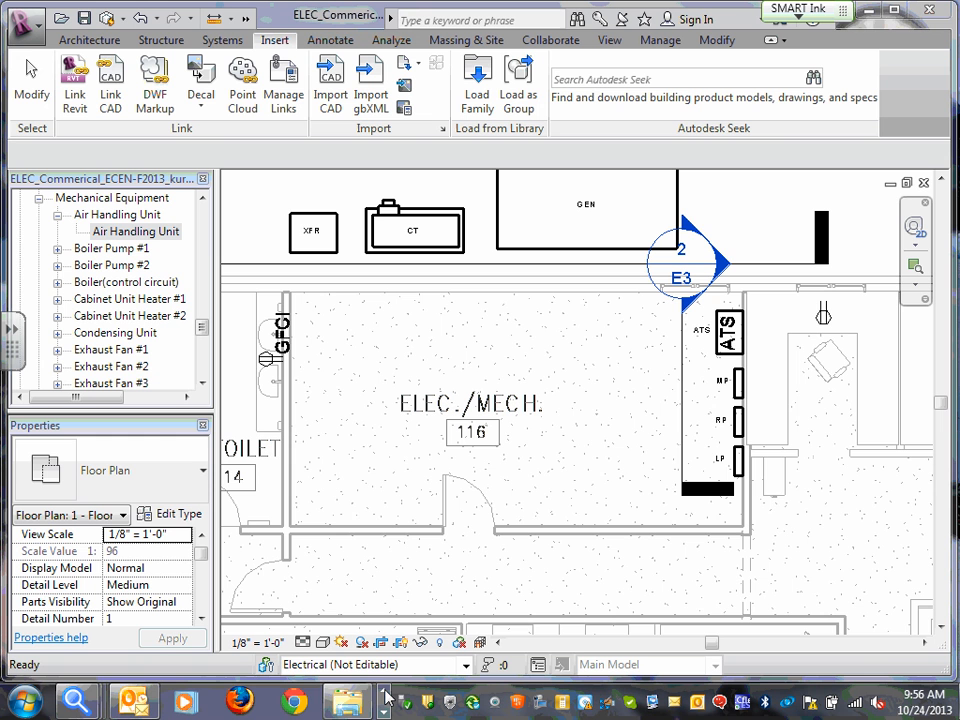
pyautogui.click(386, 713)
pyautogui.click(386, 713)
pyautogui.click(386, 713)
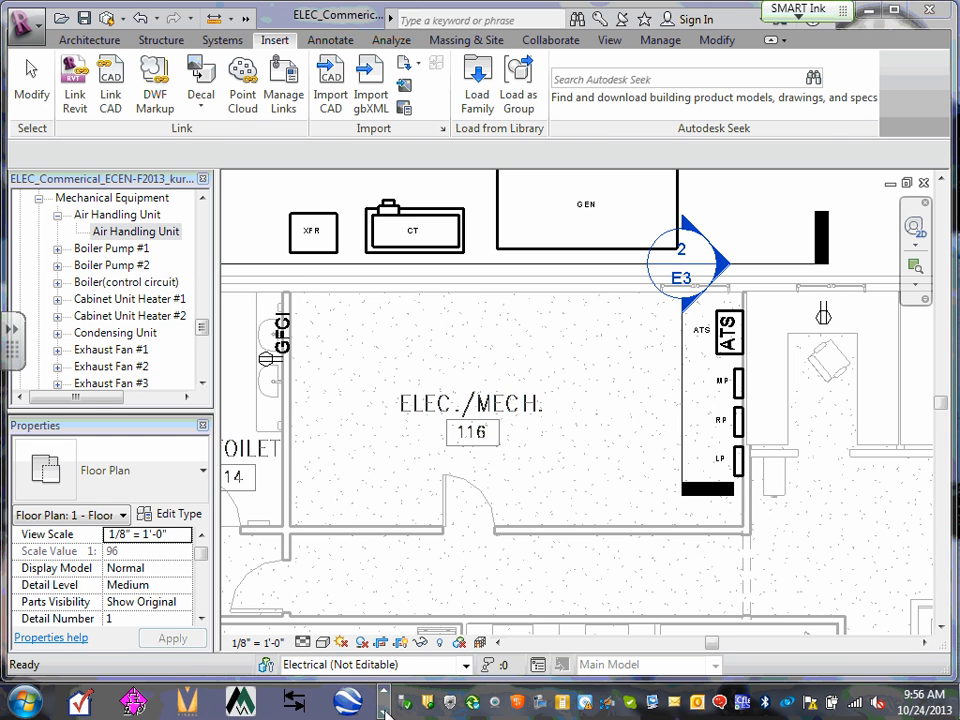
pyautogui.click(386, 713)
pyautogui.click(138, 702)
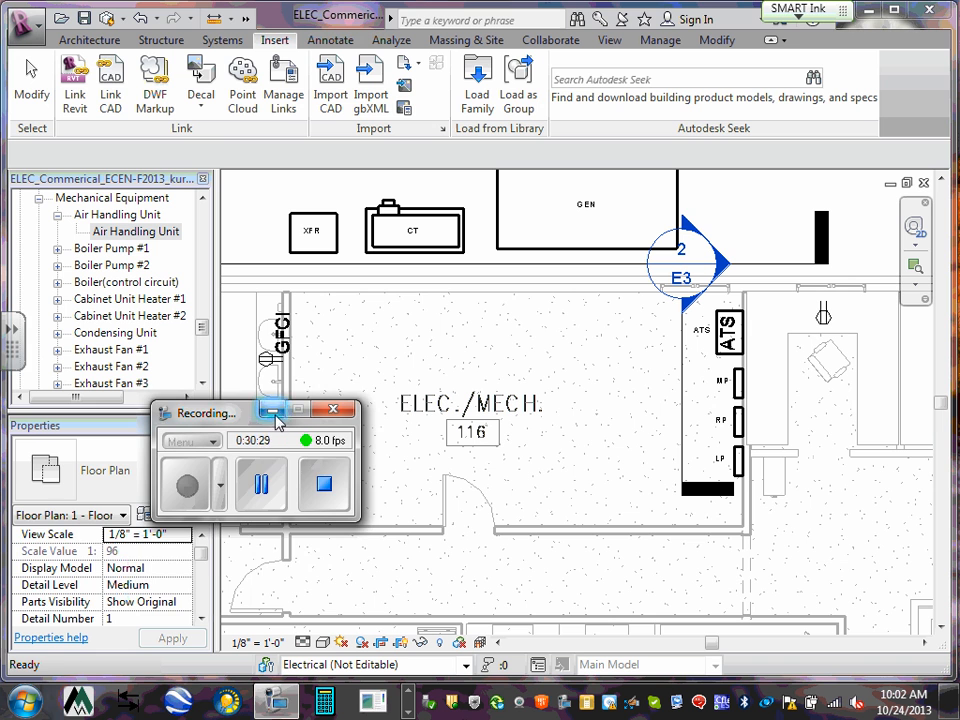
pyautogui.click(271, 410)
# Step: Place an upright-rotated Air Handling Unit along the toilet-side wall of Elec./Mech. 116
pyautogui.moveTo(119, 232); pyautogui.dragTo(351, 375)
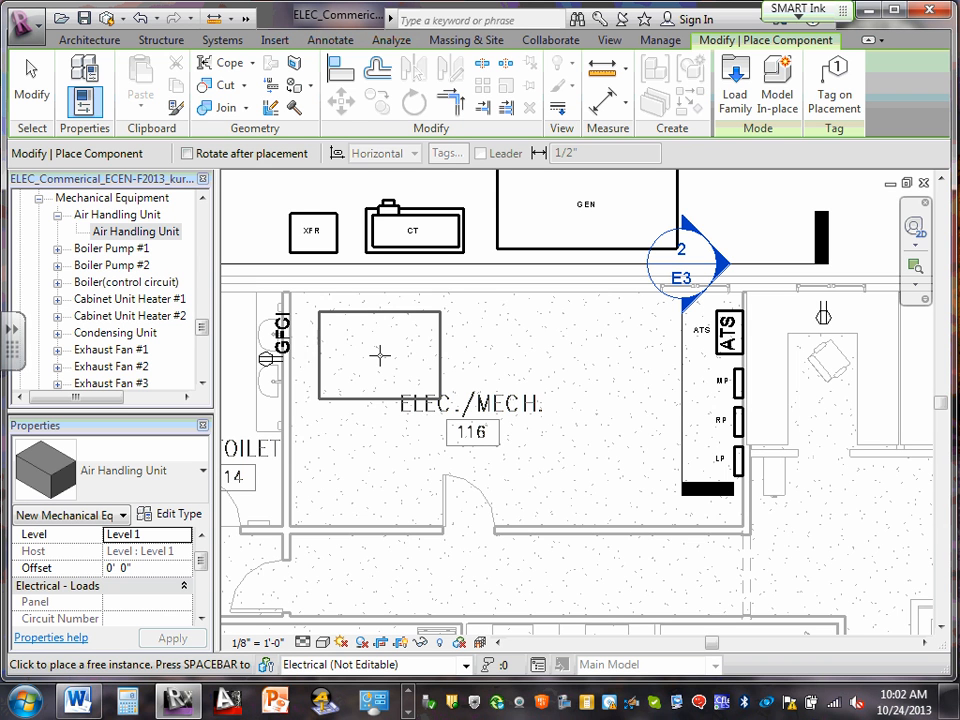
pyautogui.press('space')
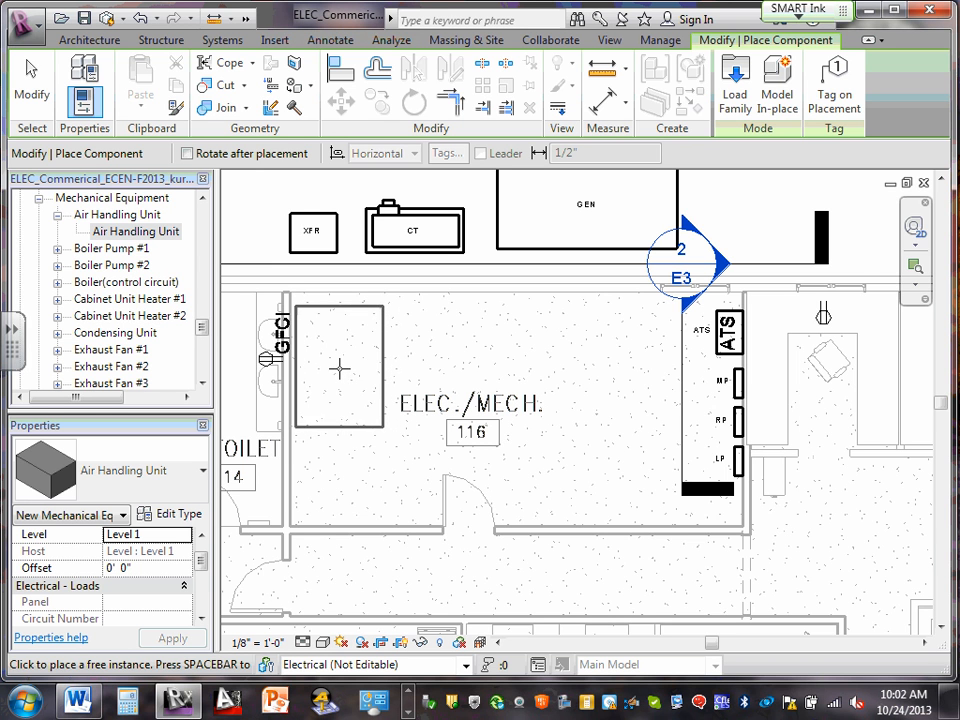
pyautogui.click(340, 378)
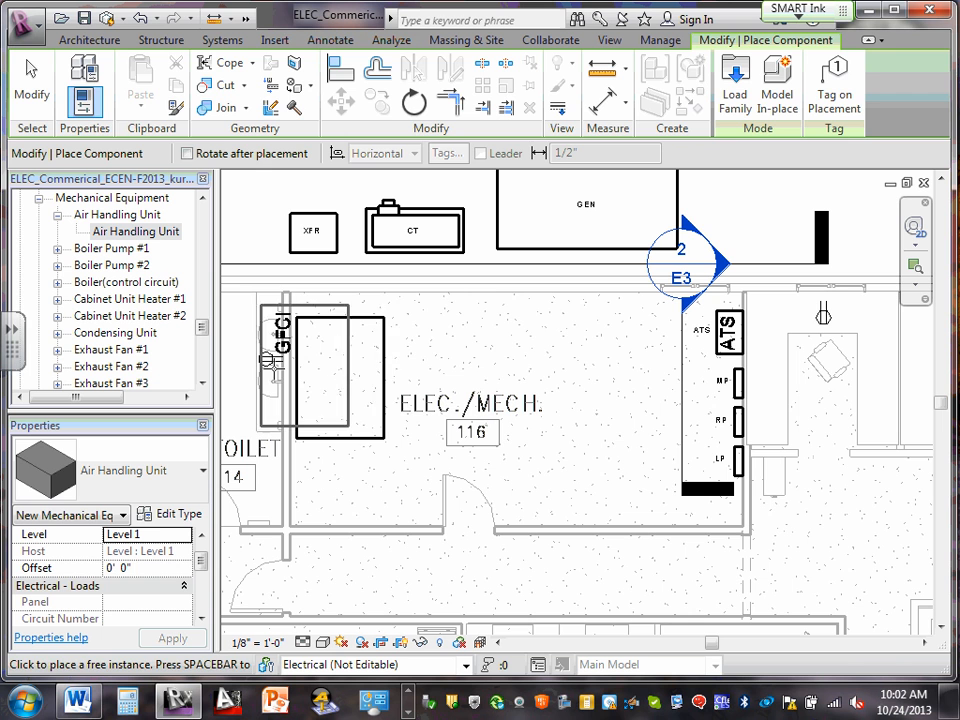
pyautogui.press('Escape')
pyautogui.press('Escape')
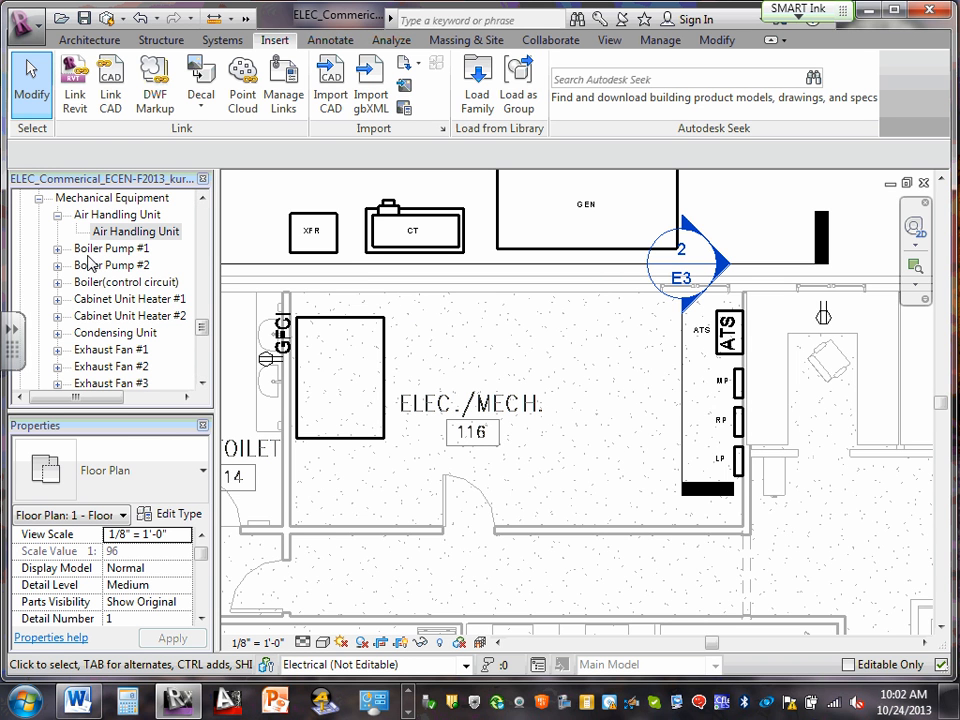
# Step: Start loading families from the US Imperial library and examine the Distribution folder under Electrical, MEP, Electric Power
pyautogui.moveTo(203, 328)
pyautogui.mouseDown()
pyautogui.moveTo(203, 345)
pyautogui.moveTo(202, 311)
pyautogui.mouseUp()
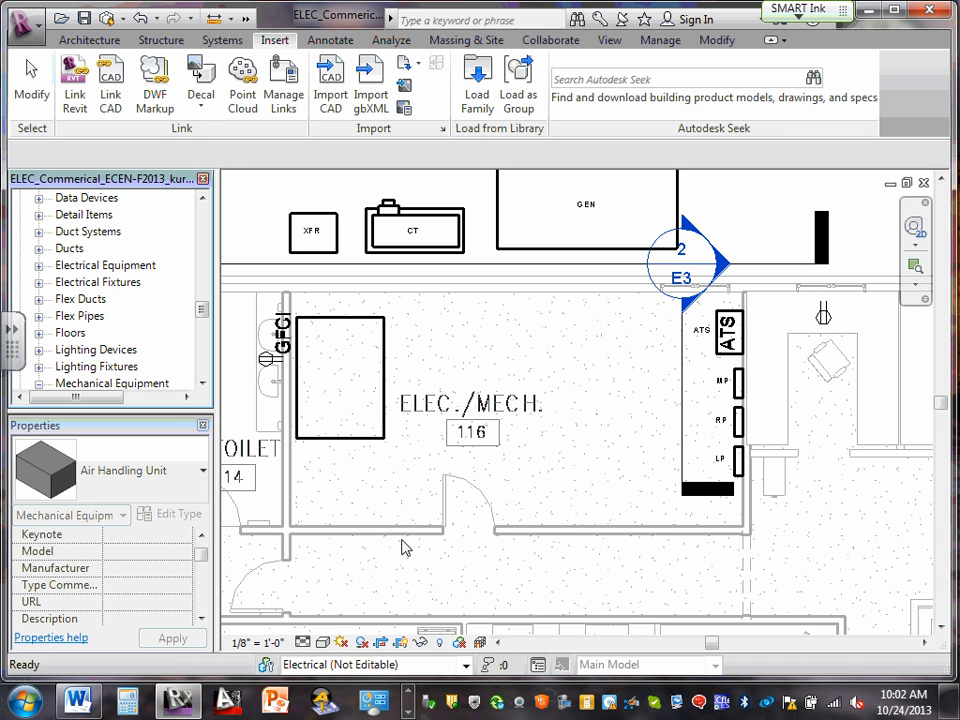
pyautogui.press('Escape')
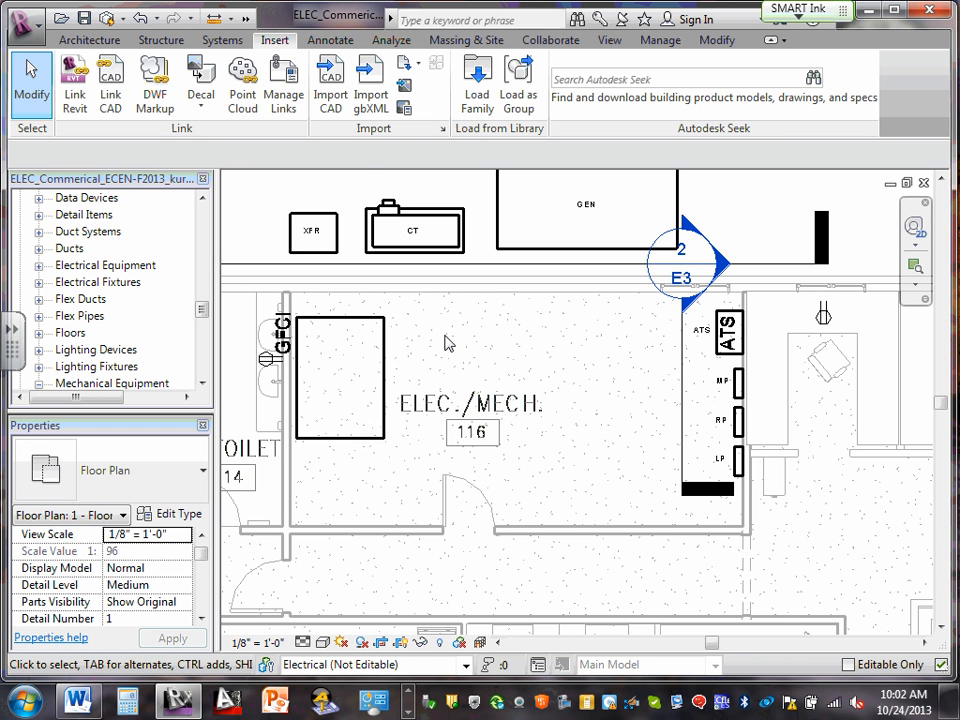
pyautogui.click(472, 88)
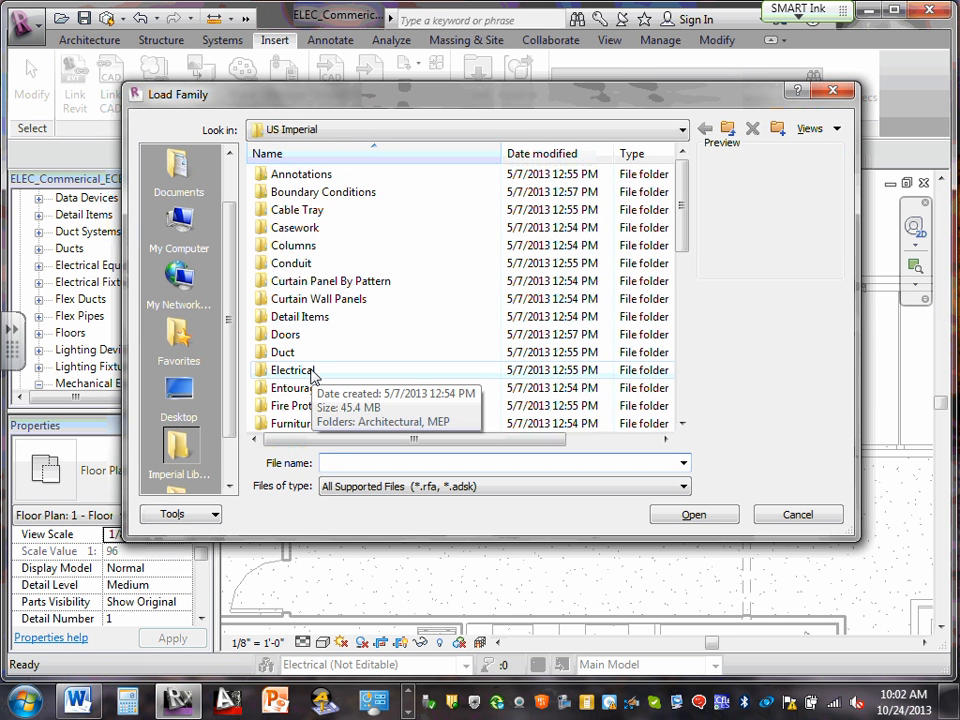
pyautogui.doubleClick(300, 370)
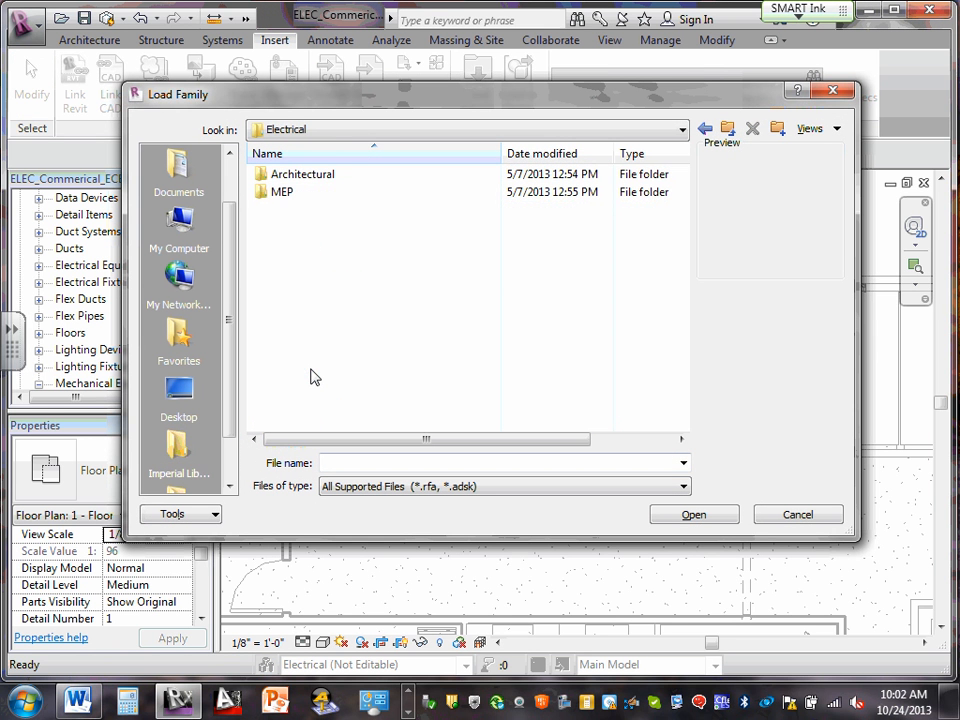
pyautogui.click(287, 194)
pyautogui.doubleClick(285, 192)
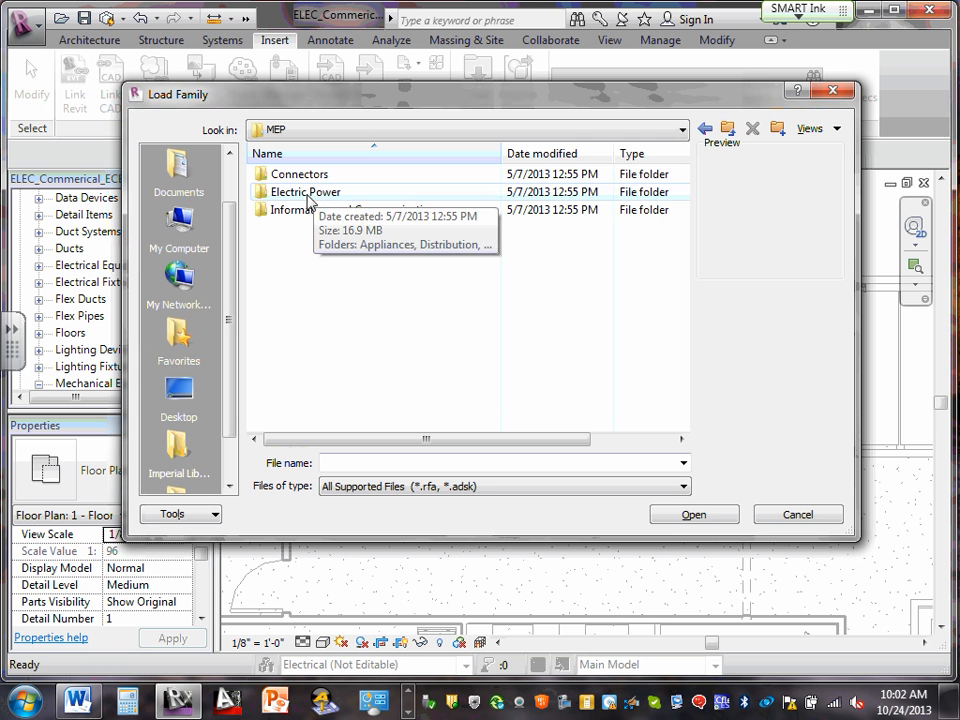
pyautogui.doubleClick(311, 193)
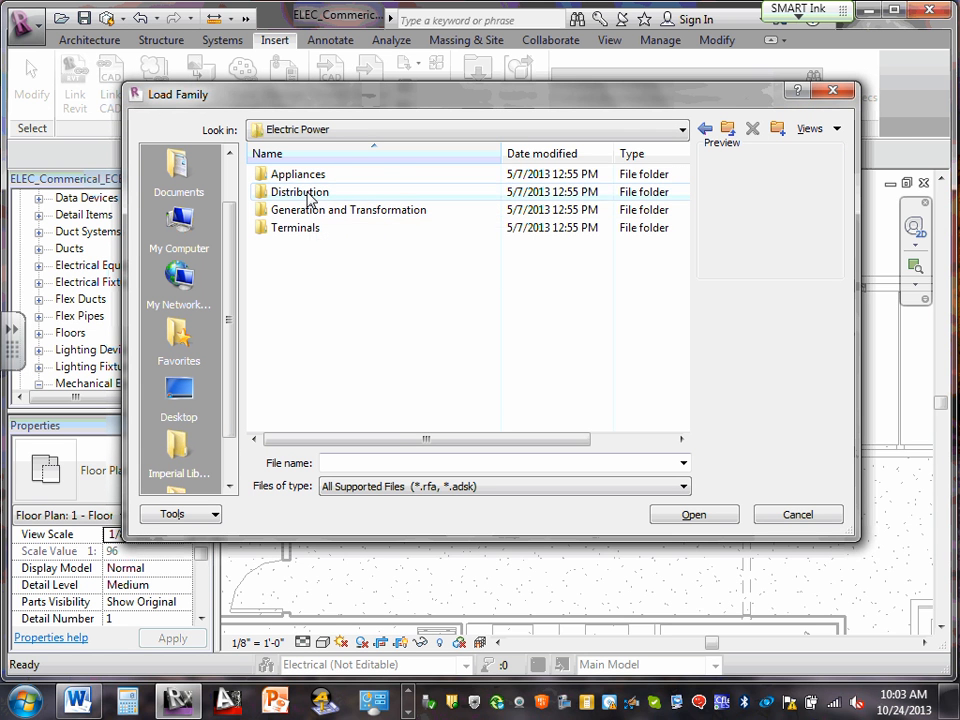
pyautogui.doubleClick(308, 193)
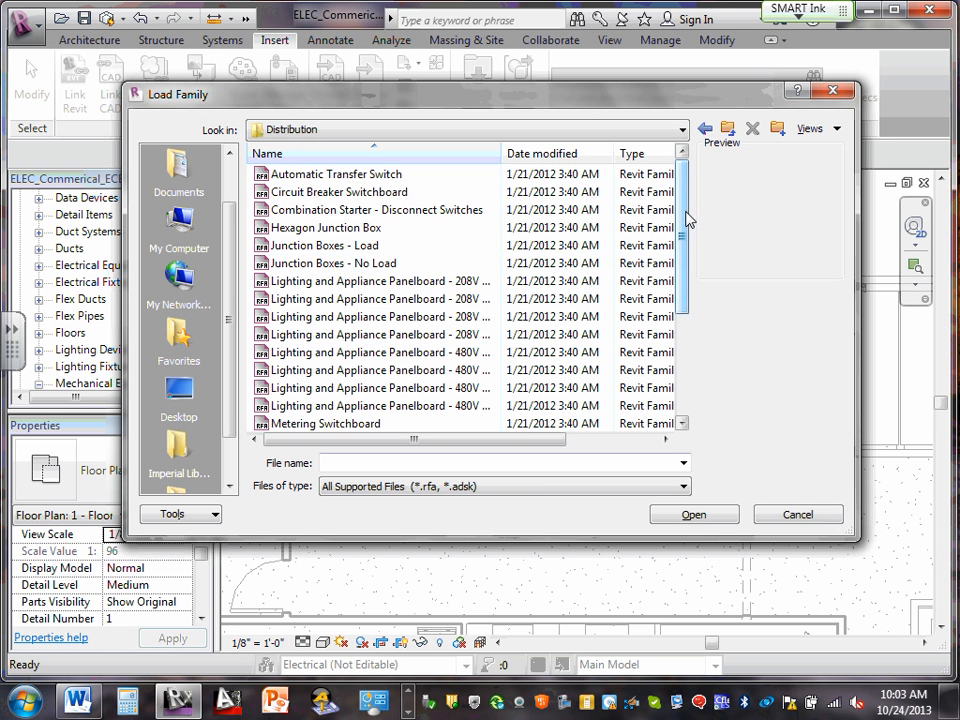
pyautogui.moveTo(686, 211); pyautogui.dragTo(684, 163)
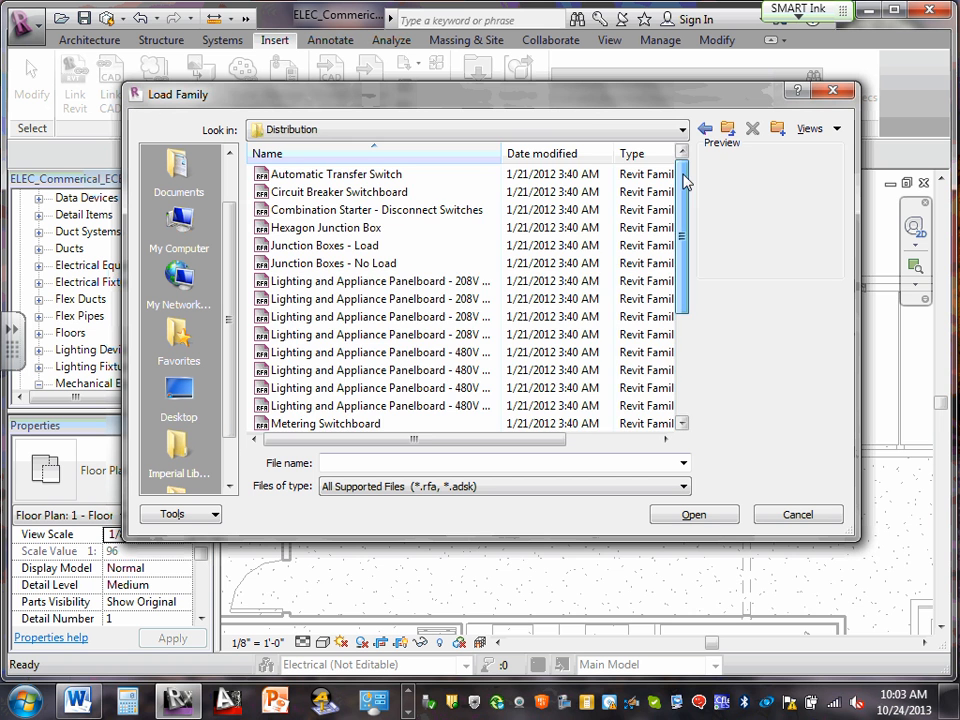
# Step: Examine the families in the Terminals folder and go through the whole Distribution folder
pyautogui.click(728, 128)
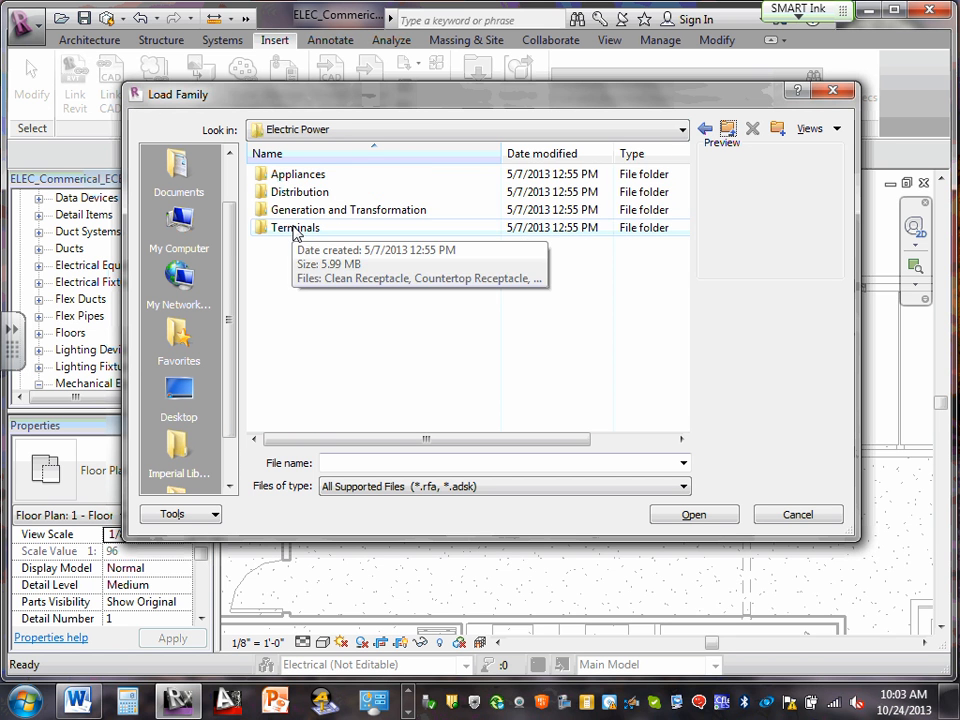
pyautogui.doubleClick(295, 229)
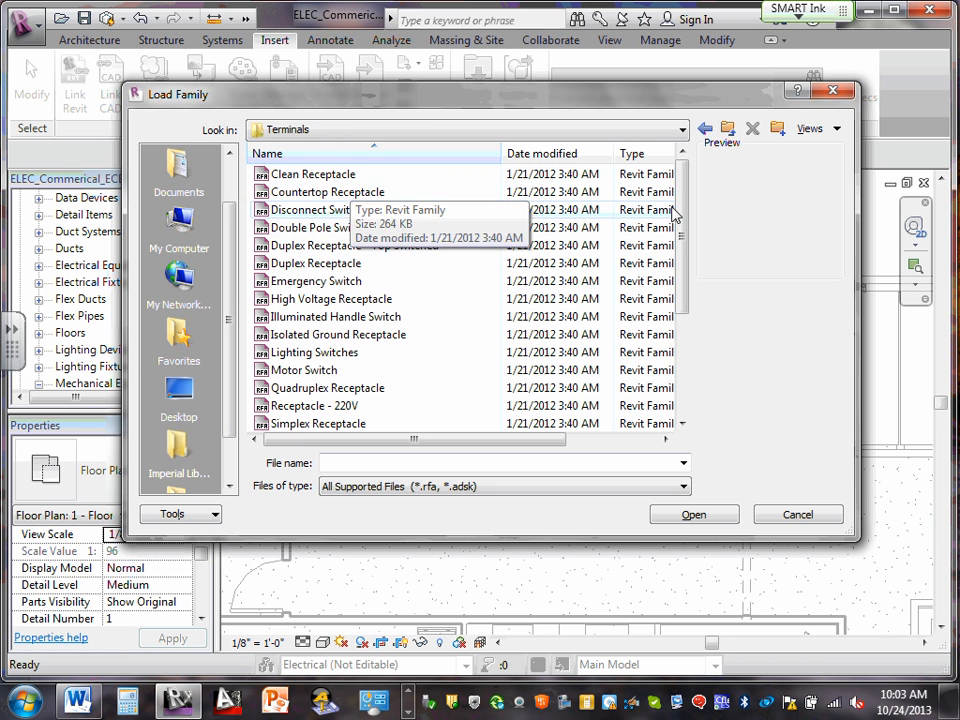
pyautogui.moveTo(686, 201); pyautogui.dragTo(714, 152)
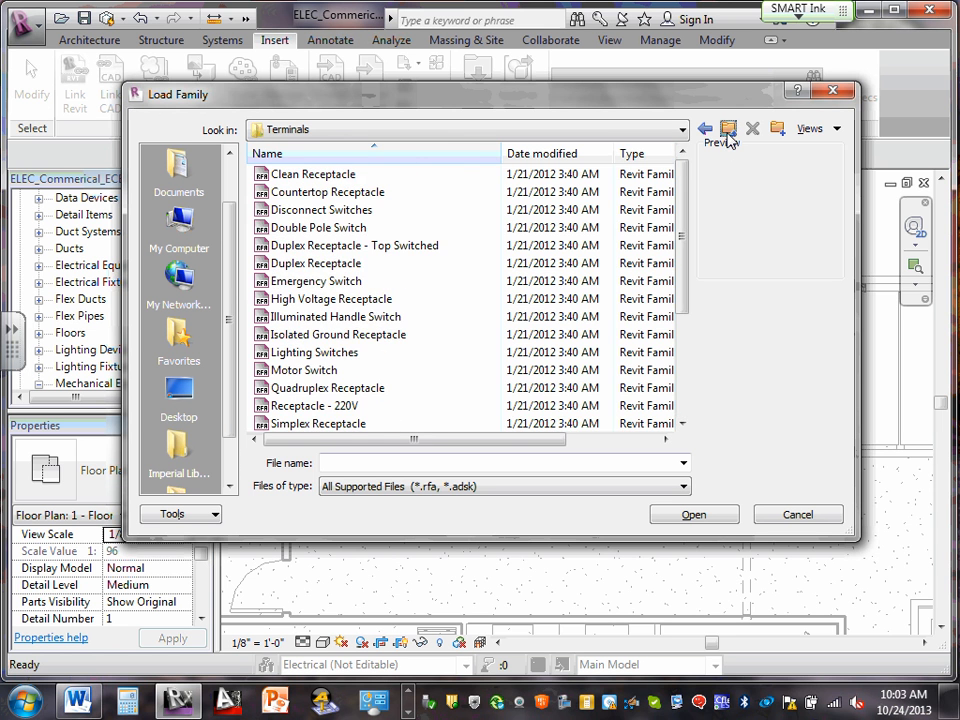
pyautogui.click(727, 130)
pyautogui.doubleClick(313, 192)
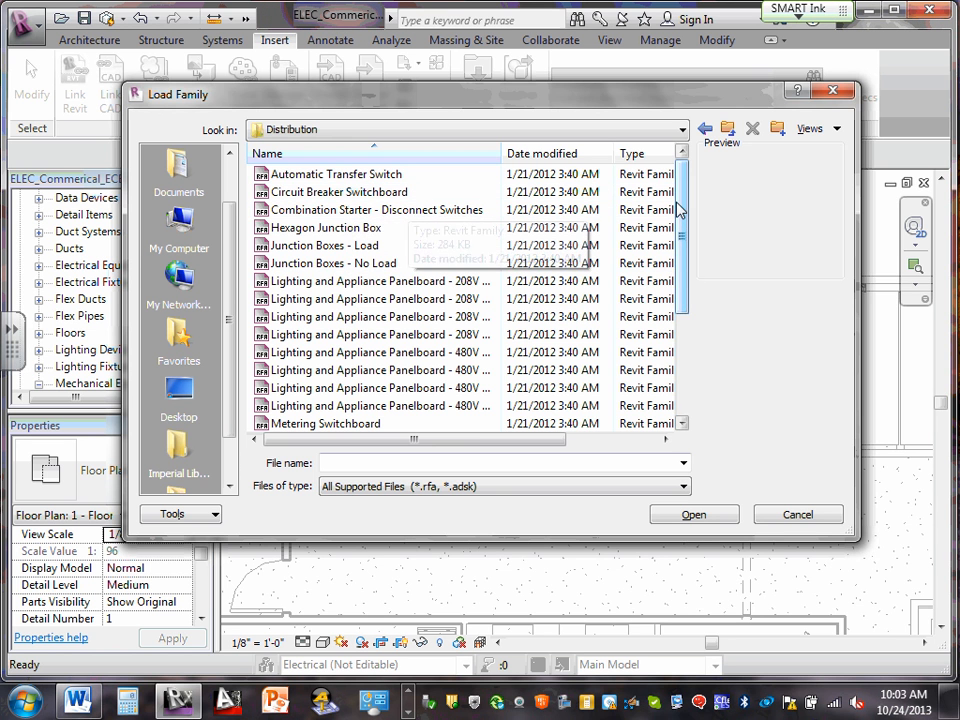
pyautogui.moveTo(681, 210); pyautogui.dragTo(686, 305)
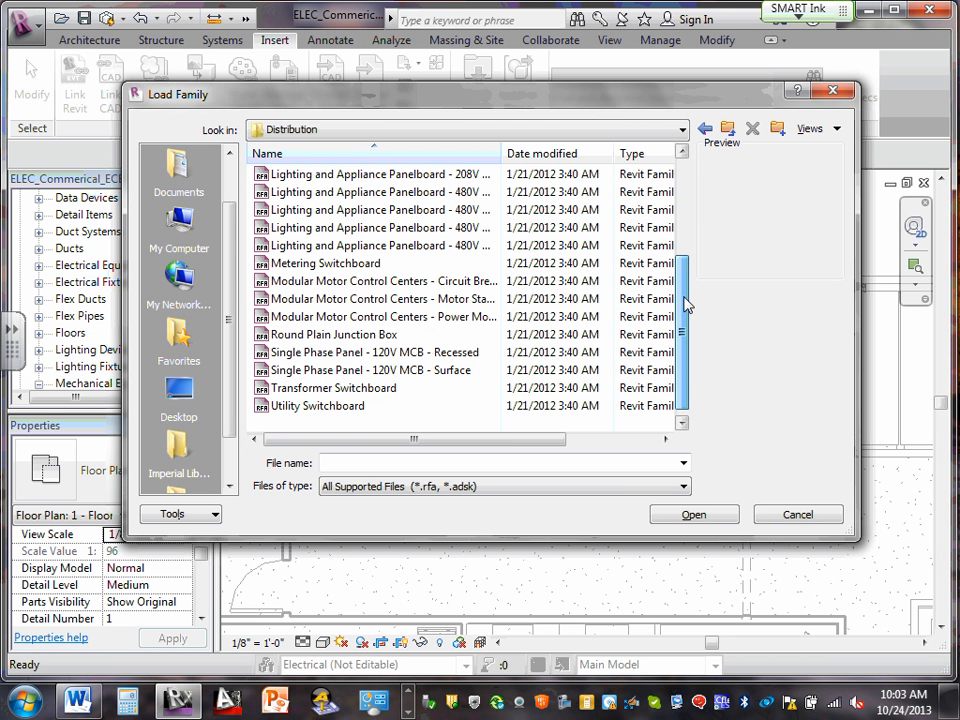
pyautogui.moveTo(686, 305); pyautogui.dragTo(666, 184)
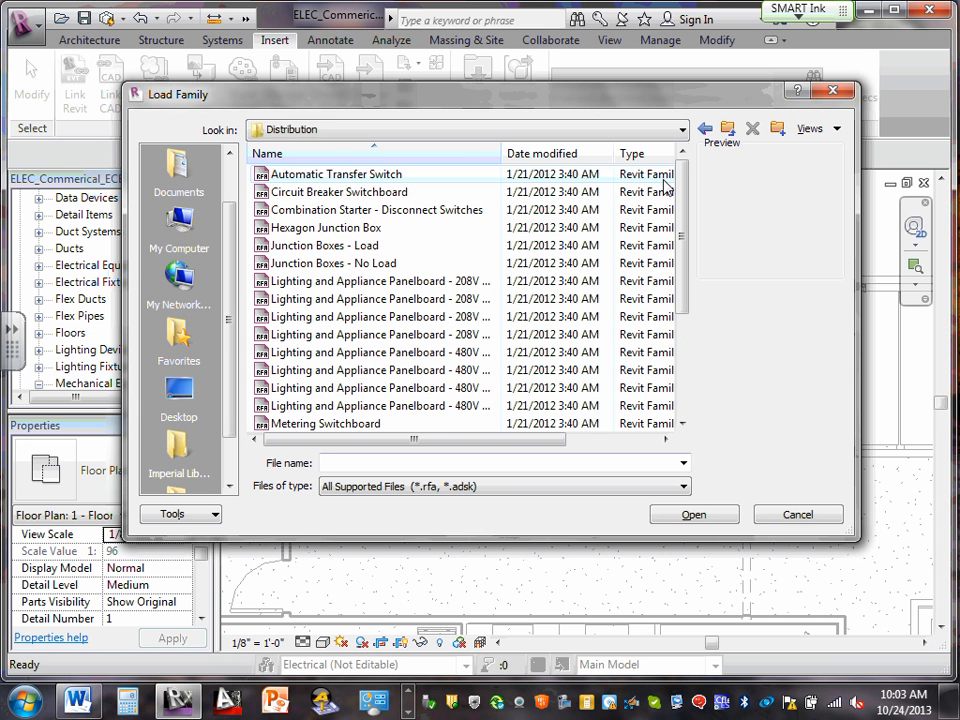
# Step: Examine the families in the Generation and Transformation, Terminals and Appliances folders under Electric Power
pyautogui.click(728, 129)
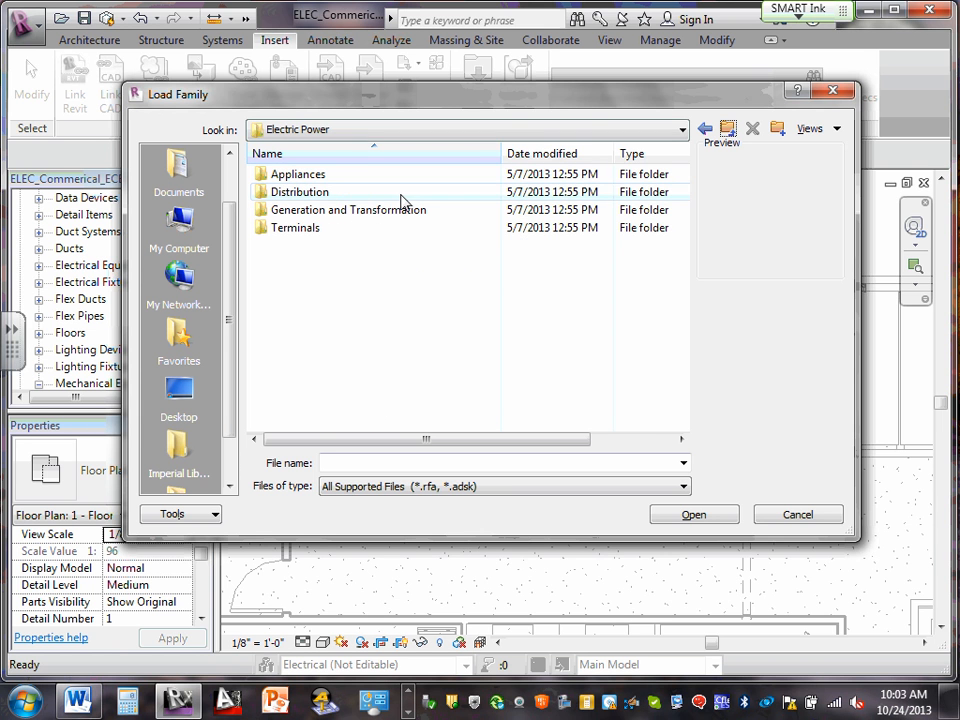
pyautogui.doubleClick(322, 211)
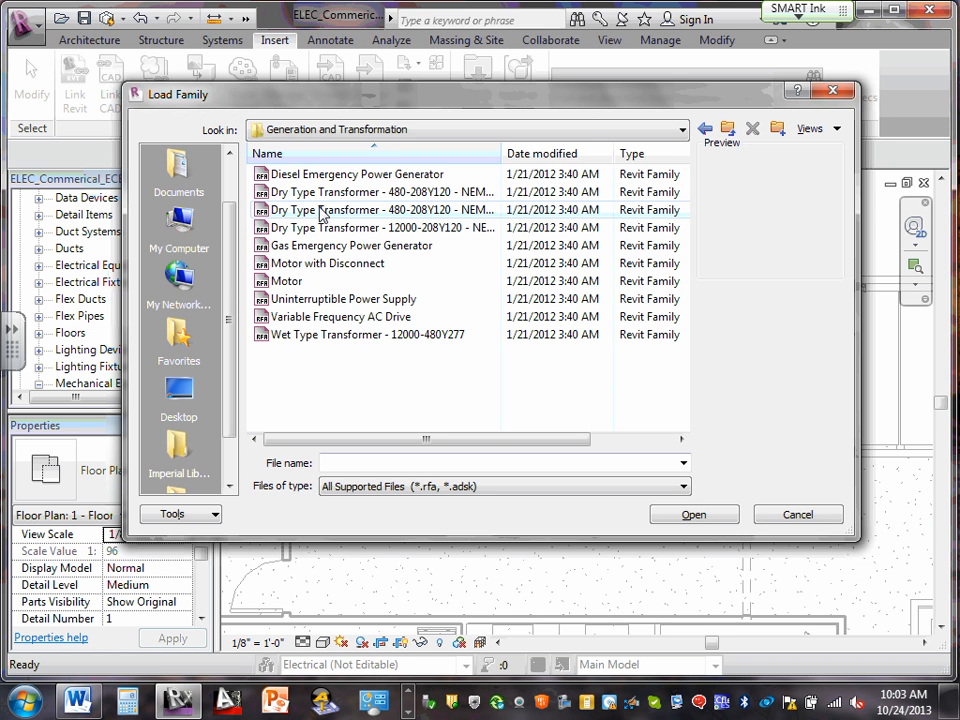
pyautogui.click(728, 129)
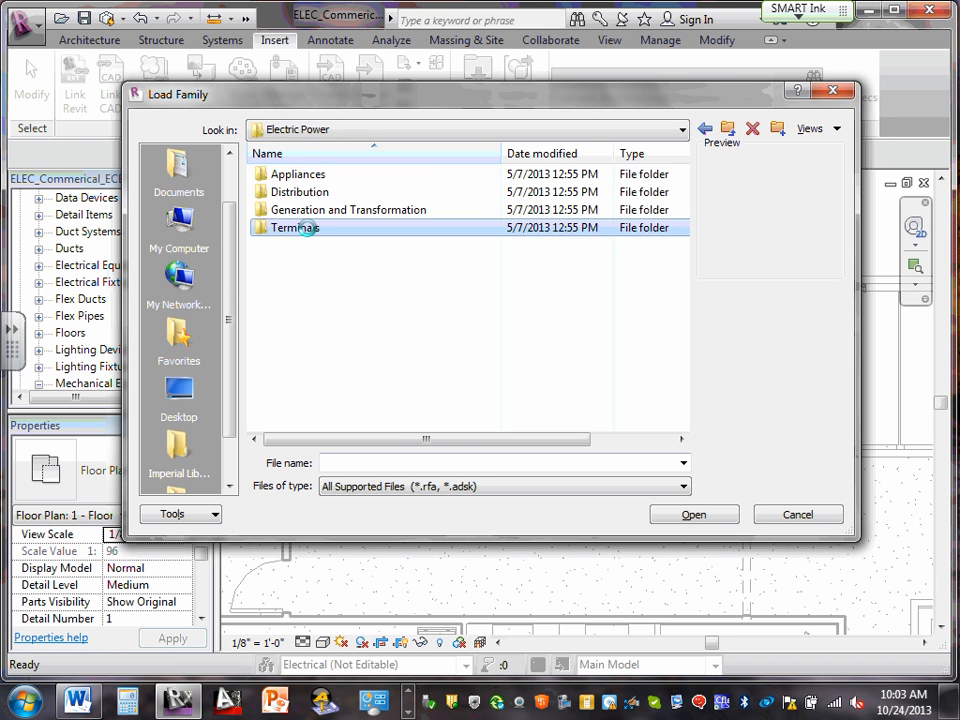
pyautogui.doubleClick(311, 230)
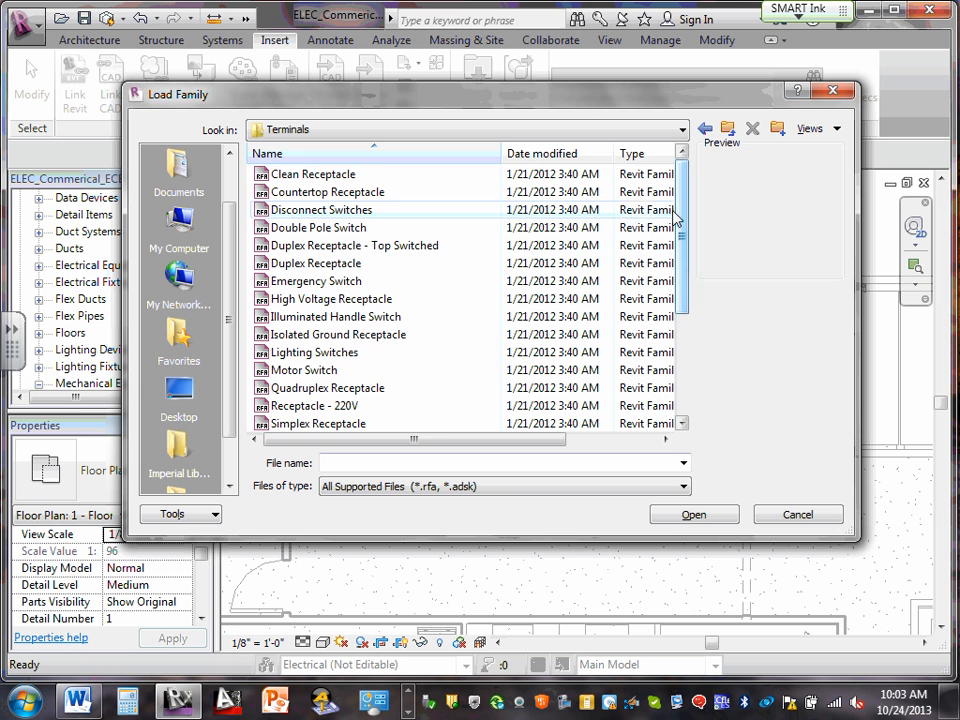
pyautogui.moveTo(681, 217); pyautogui.dragTo(692, 302)
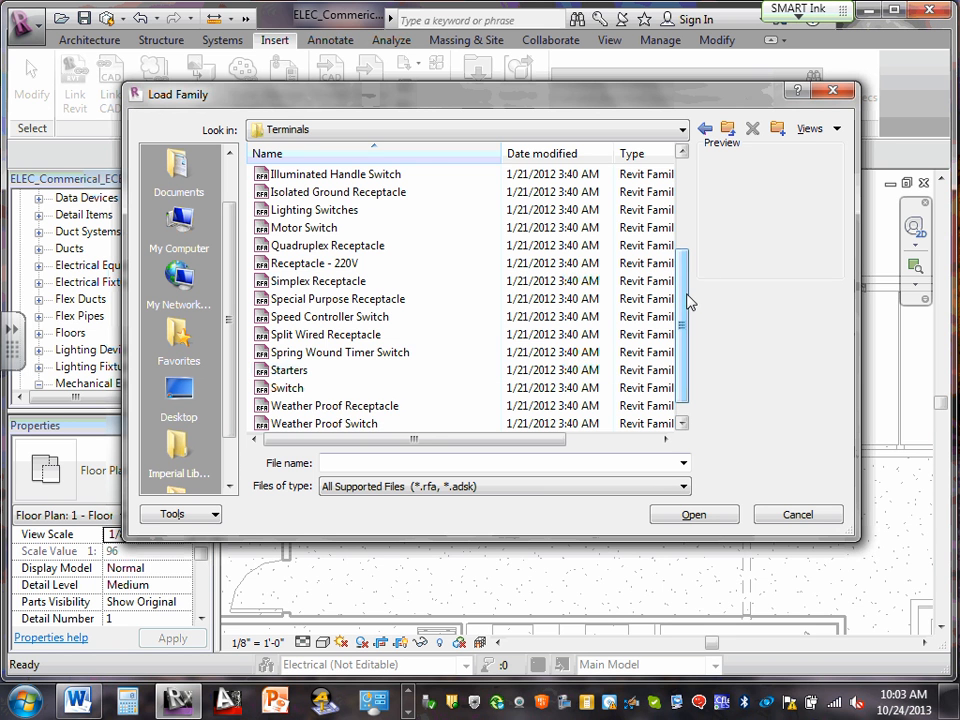
pyautogui.moveTo(688, 302); pyautogui.dragTo(683, 186)
pyautogui.click(706, 128)
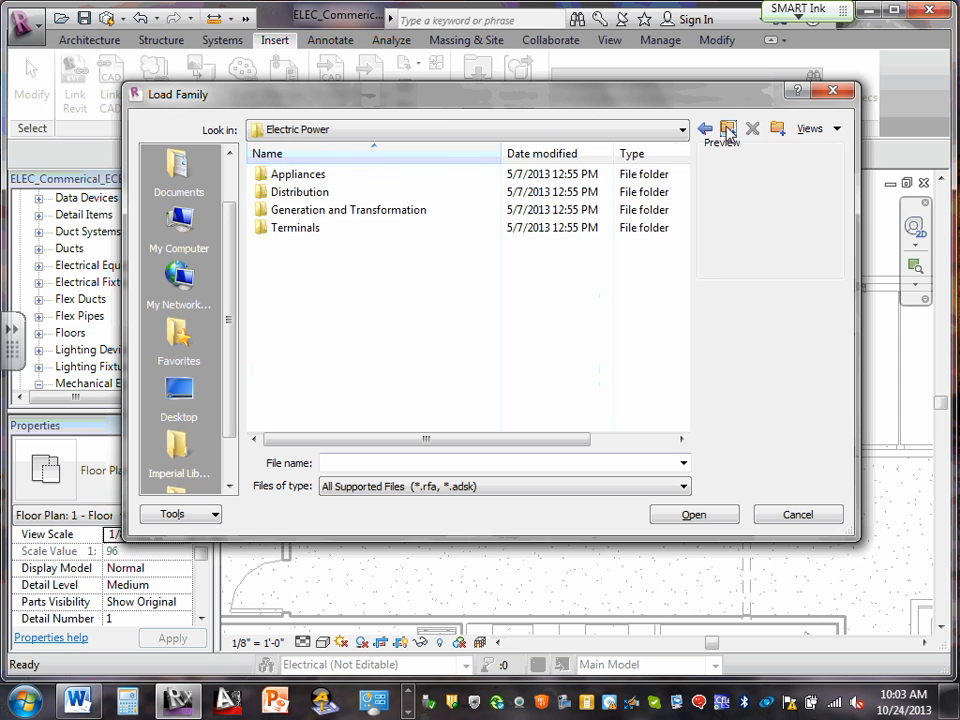
pyautogui.doubleClick(311, 178)
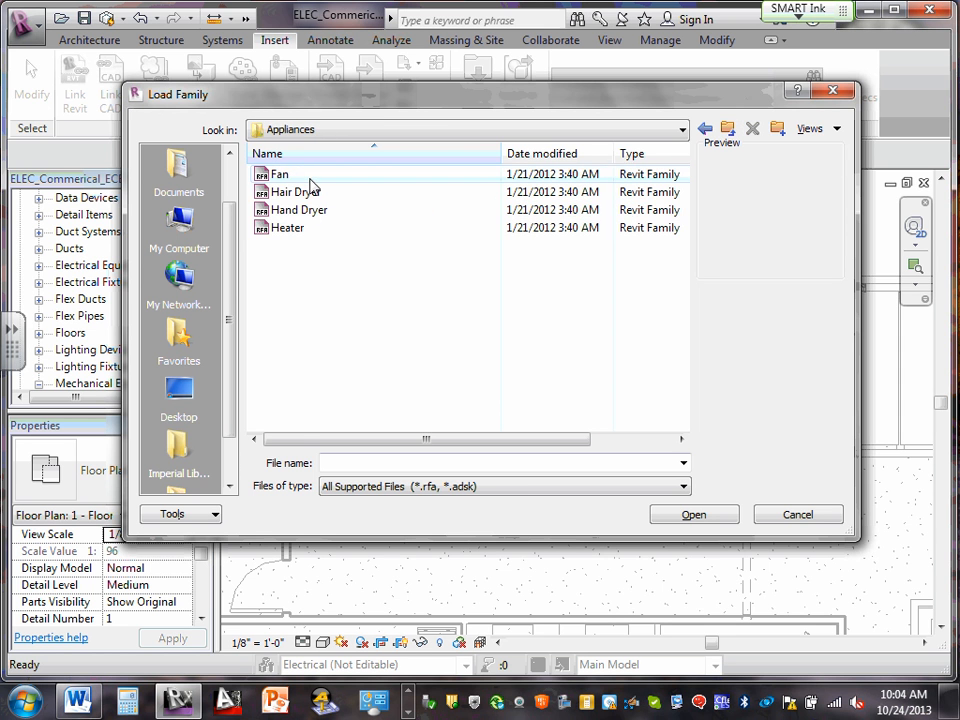
pyautogui.click(727, 130)
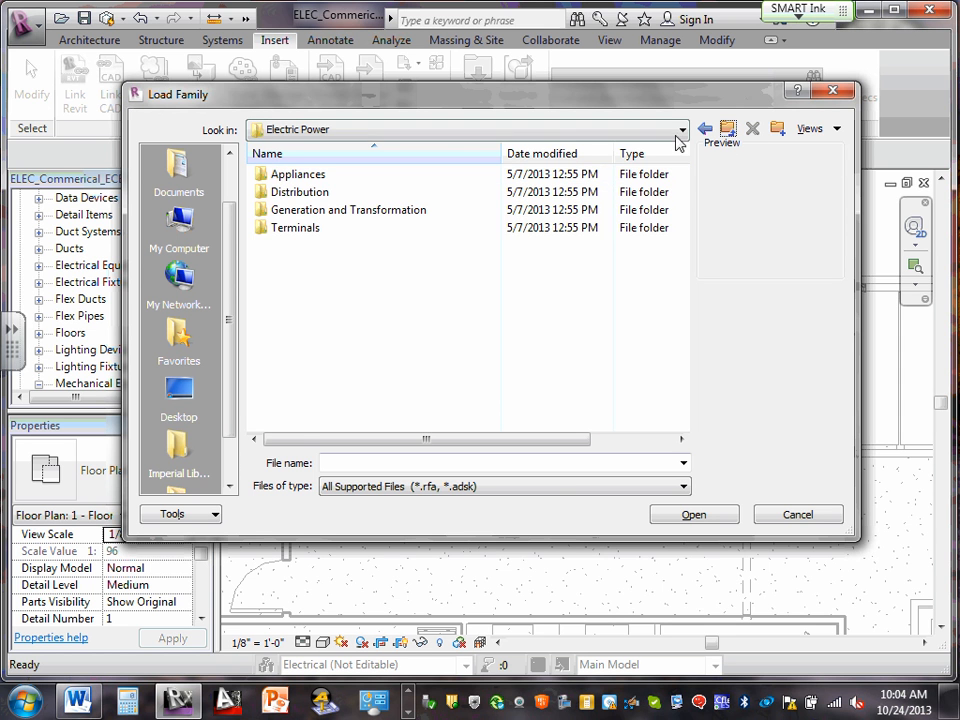
# Step: Browse from the ECDM_Year2 shortcut through 2013 Fall-2014 Spring, Instructor and Revit Families to Revit Families-2011 and check its Power folder
pyautogui.click(684, 130)
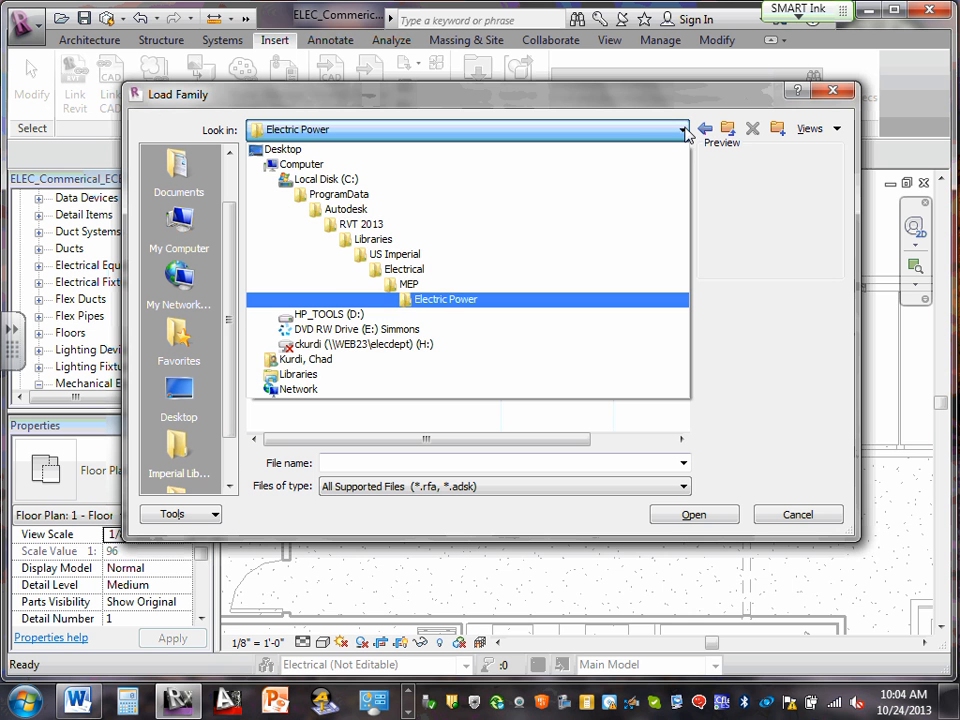
pyautogui.click(180, 393)
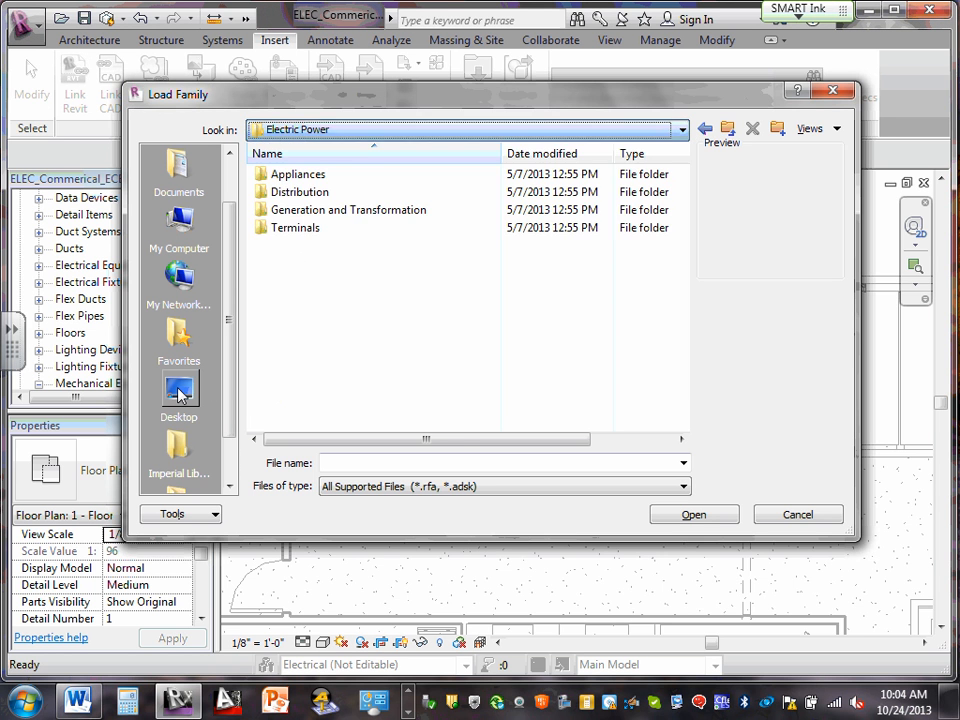
pyautogui.click(180, 393)
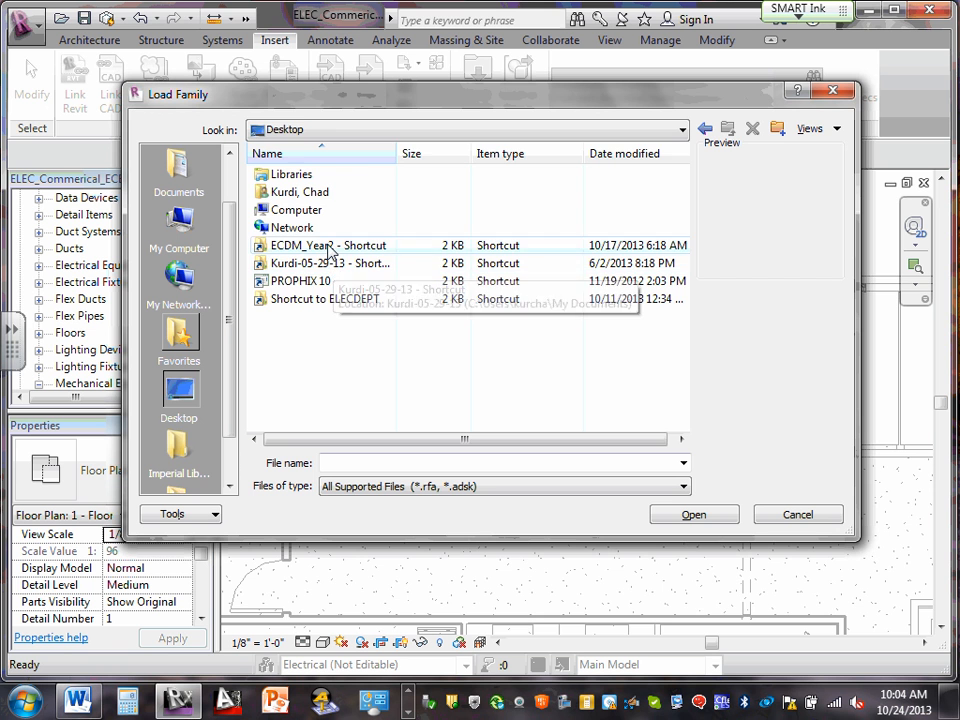
pyautogui.doubleClick(331, 248)
pyautogui.doubleClick(338, 195)
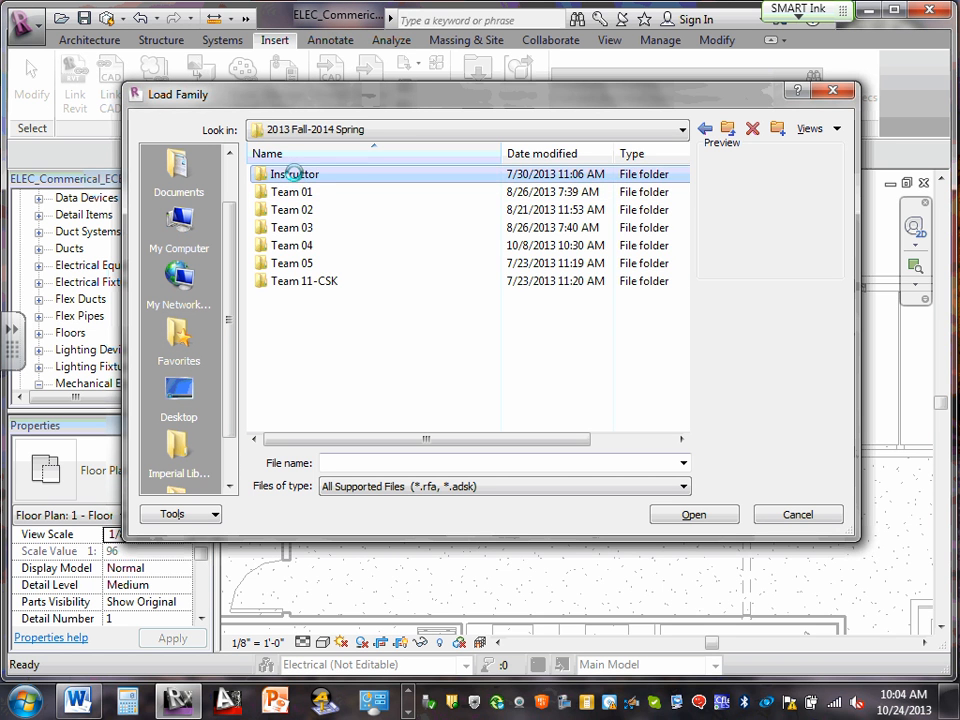
pyautogui.doubleClick(291, 175)
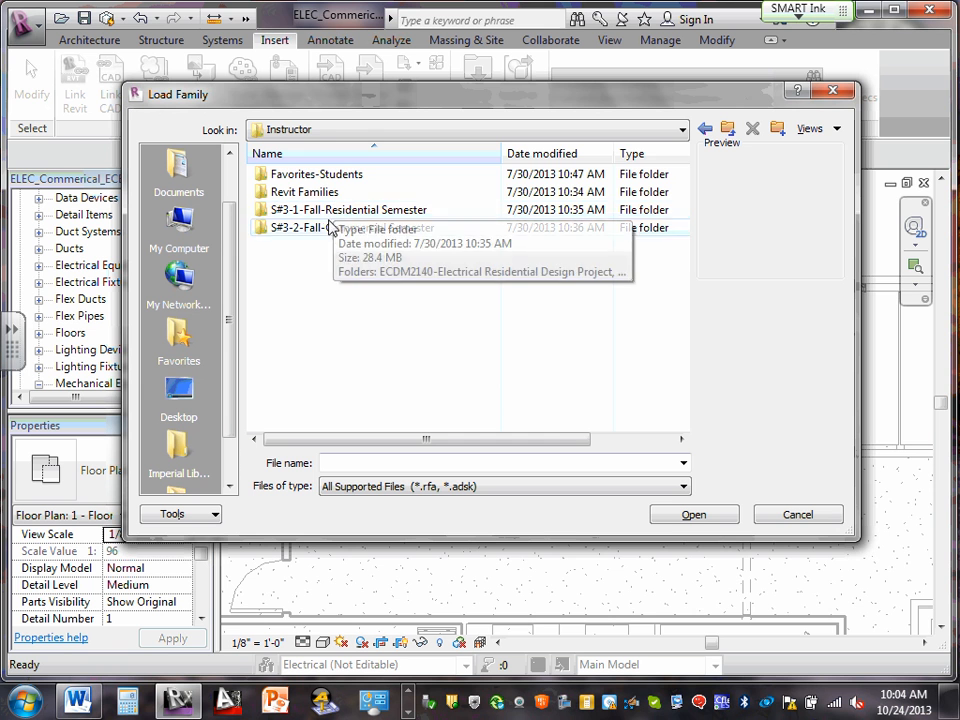
pyautogui.doubleClick(322, 191)
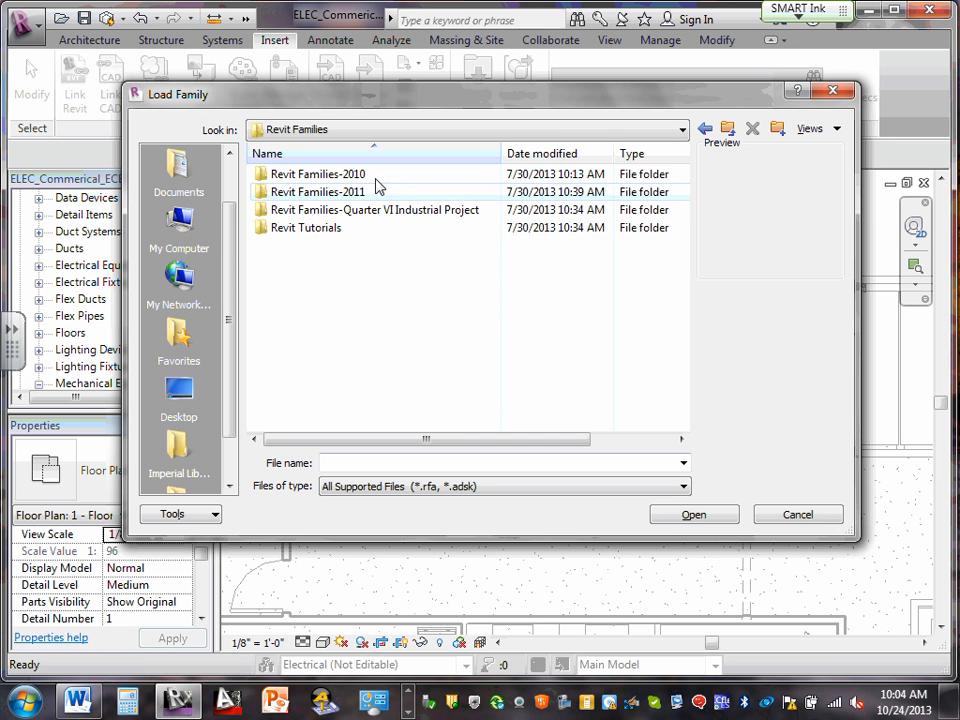
pyautogui.doubleClick(355, 195)
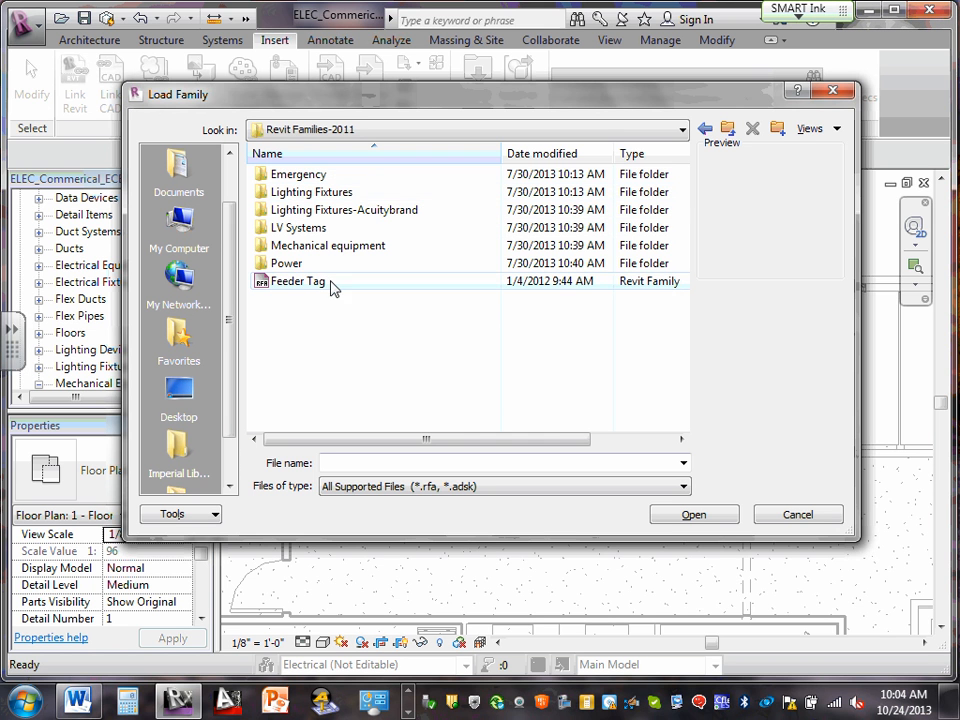
pyautogui.doubleClick(290, 263)
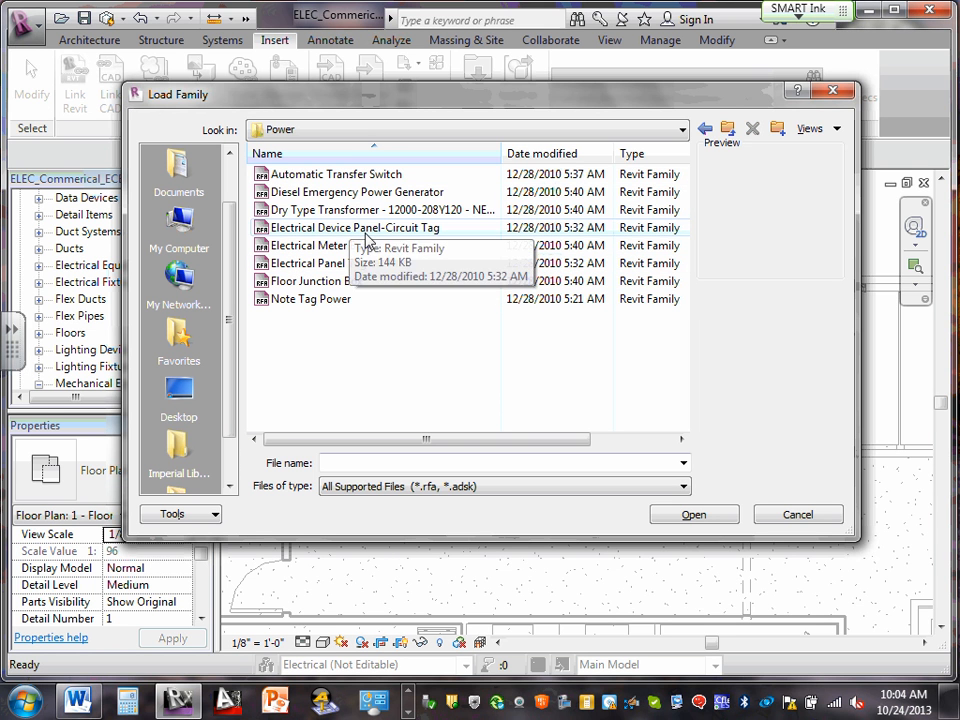
pyautogui.click(729, 131)
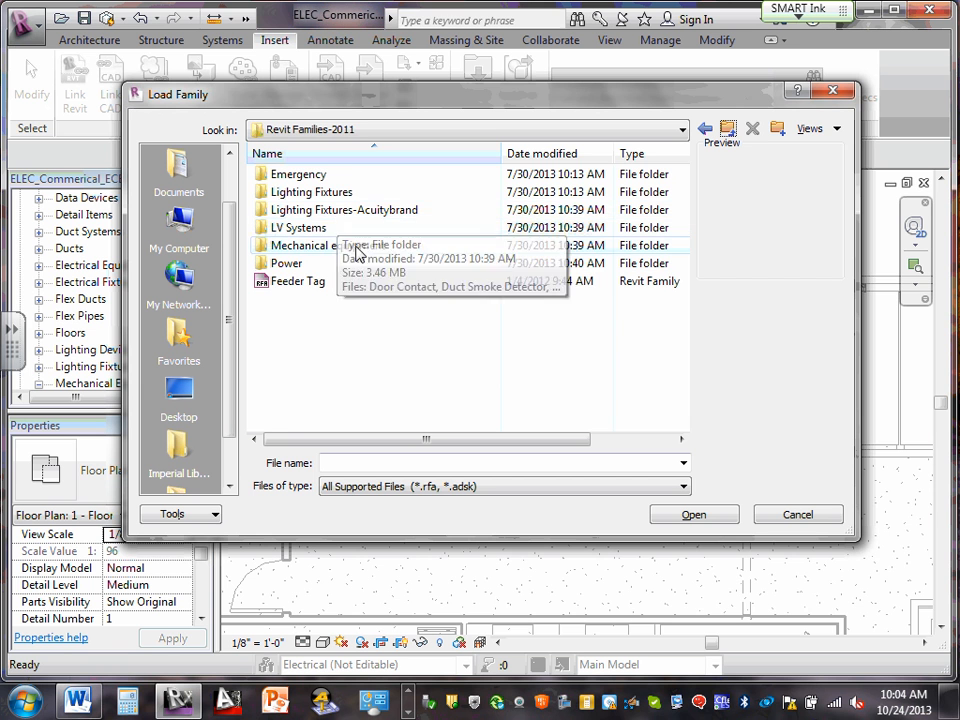
# Step: Examine the Mechanical equipment, Lighting Fixtures-Acuitybrand and Power folders in Revit Families-2011 and leave without loading a family
pyautogui.doubleClick(345, 247)
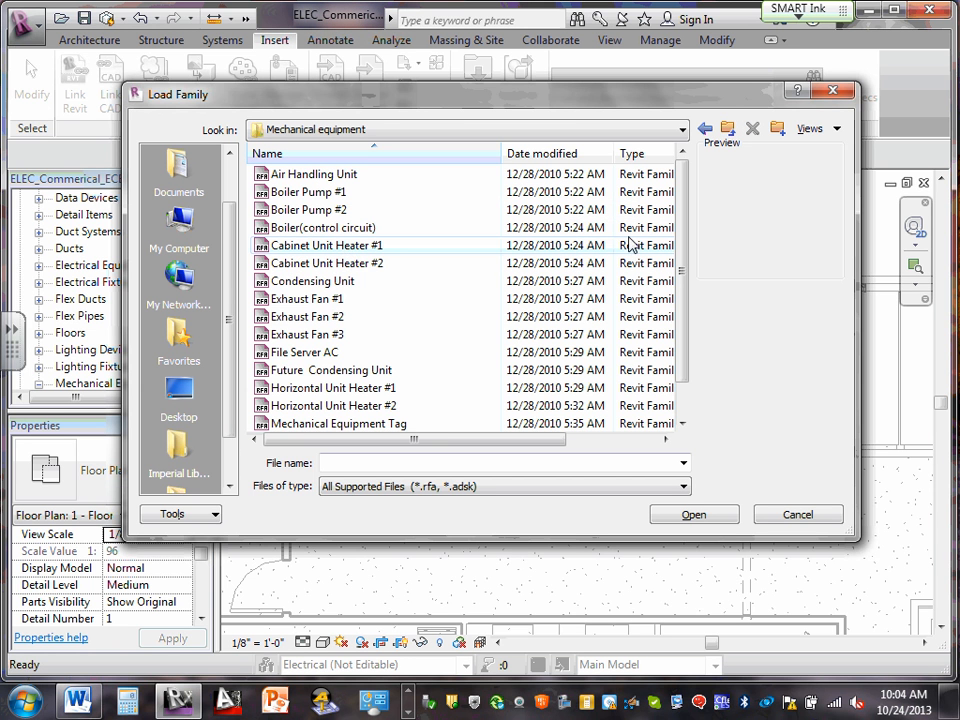
pyautogui.scroll(-1, 681, 242)
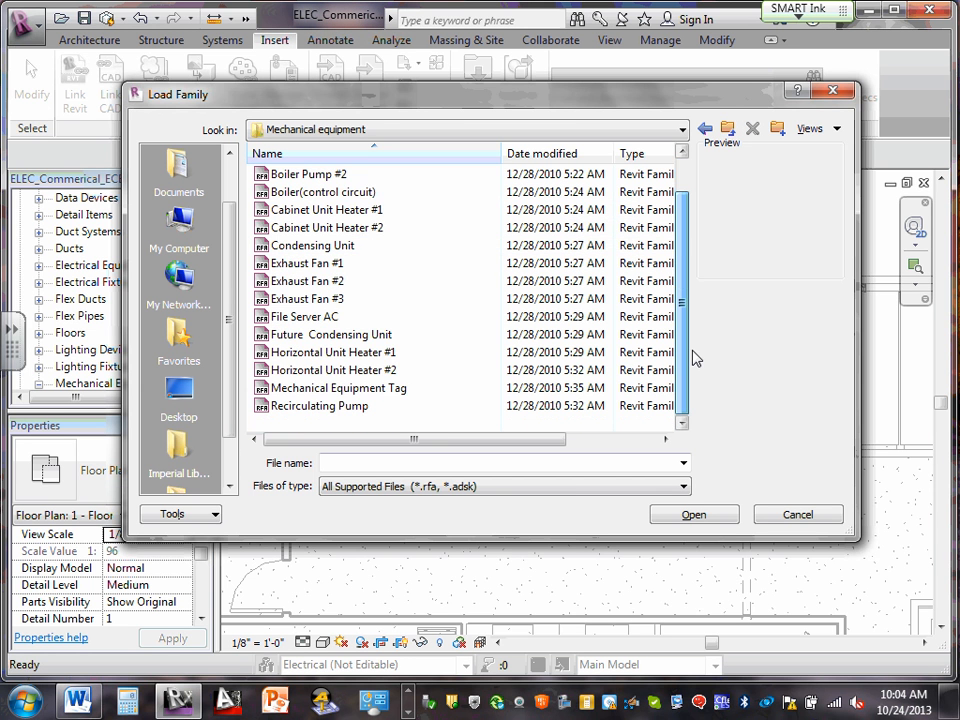
pyautogui.scroll(1, 696, 354)
pyautogui.click(728, 126)
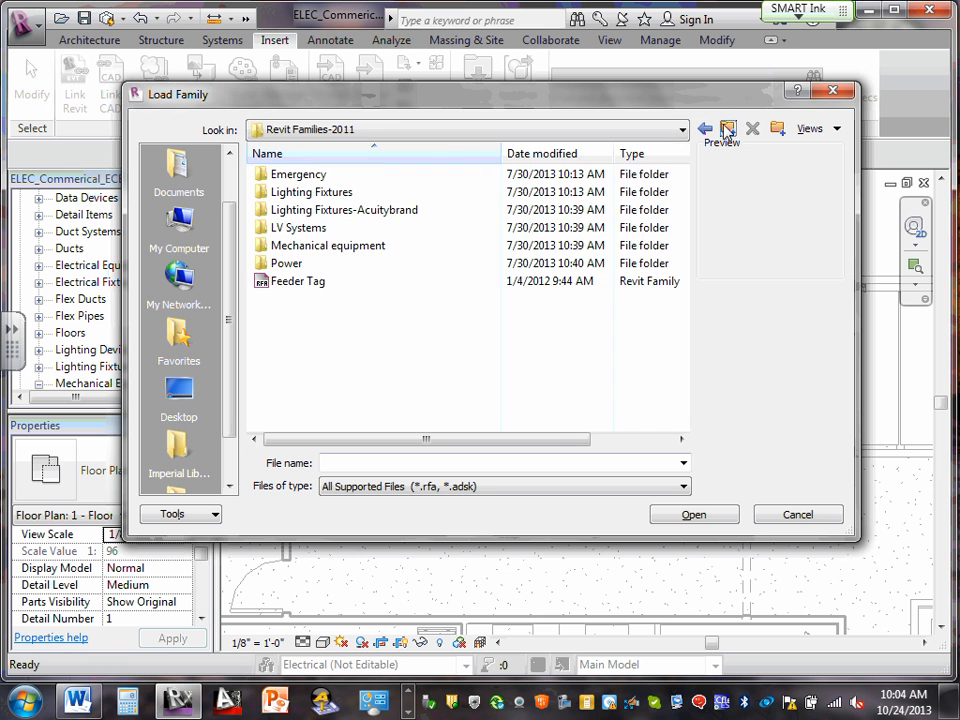
pyautogui.doubleClick(315, 209)
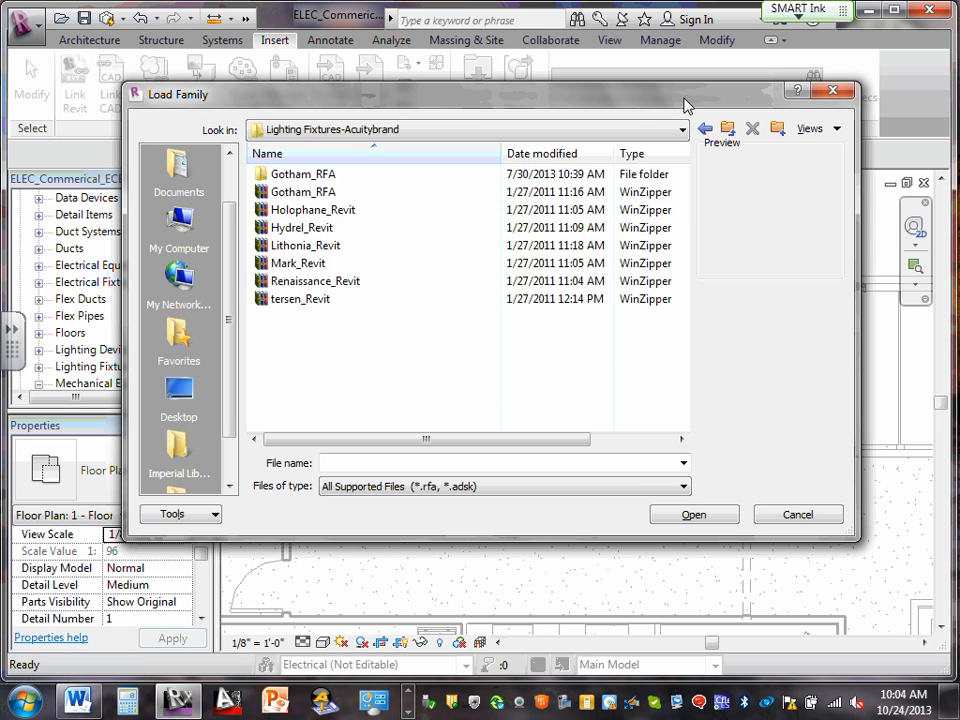
pyautogui.click(729, 130)
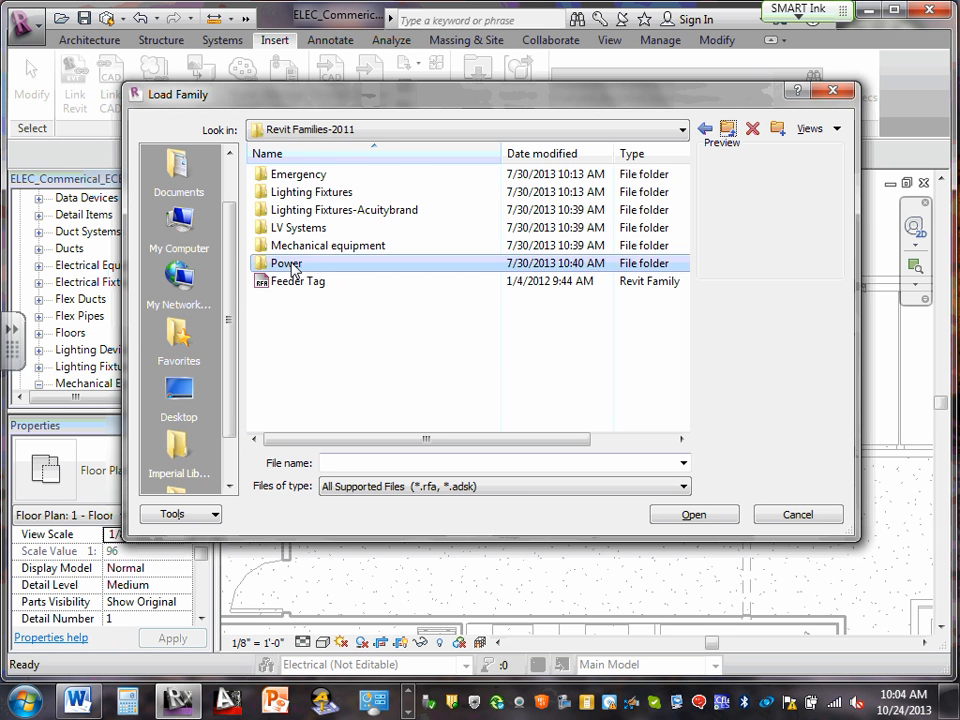
pyautogui.doubleClick(276, 264)
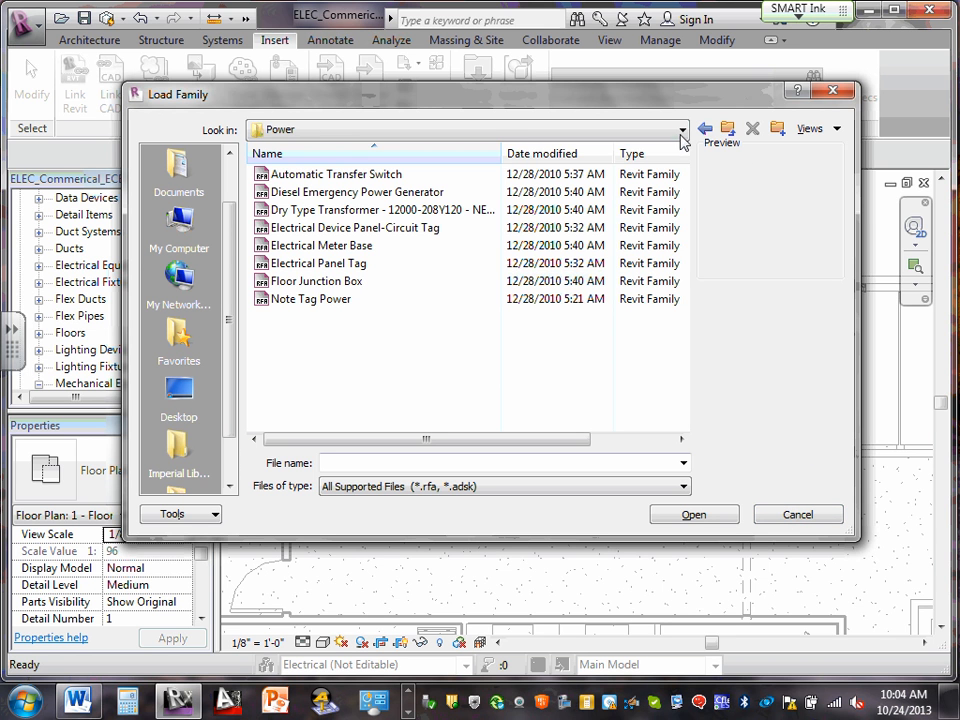
pyautogui.click(726, 132)
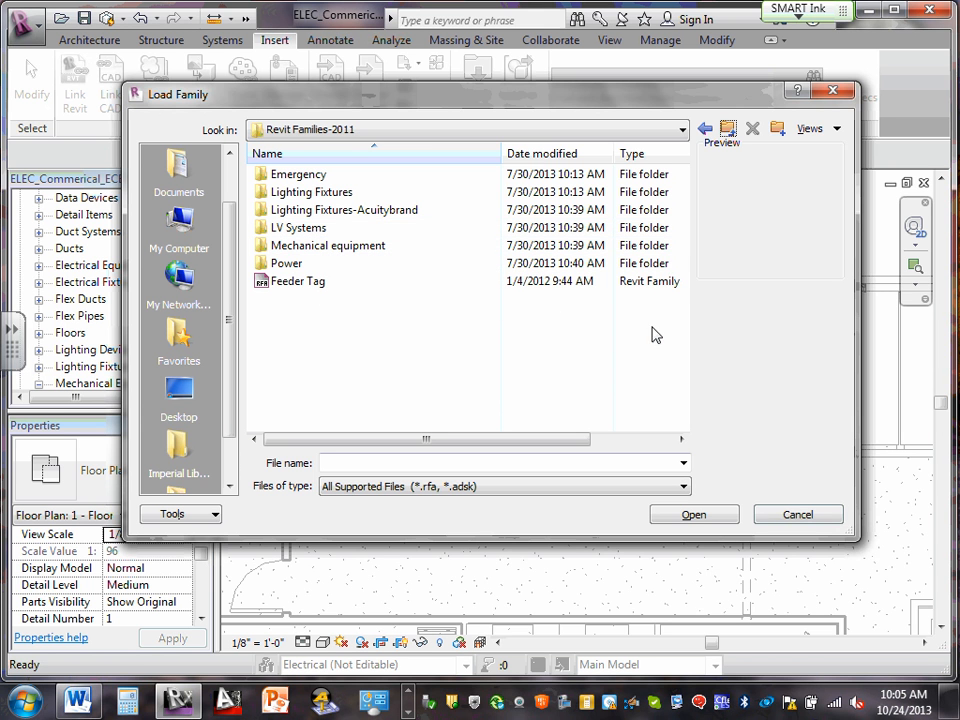
pyautogui.click(797, 515)
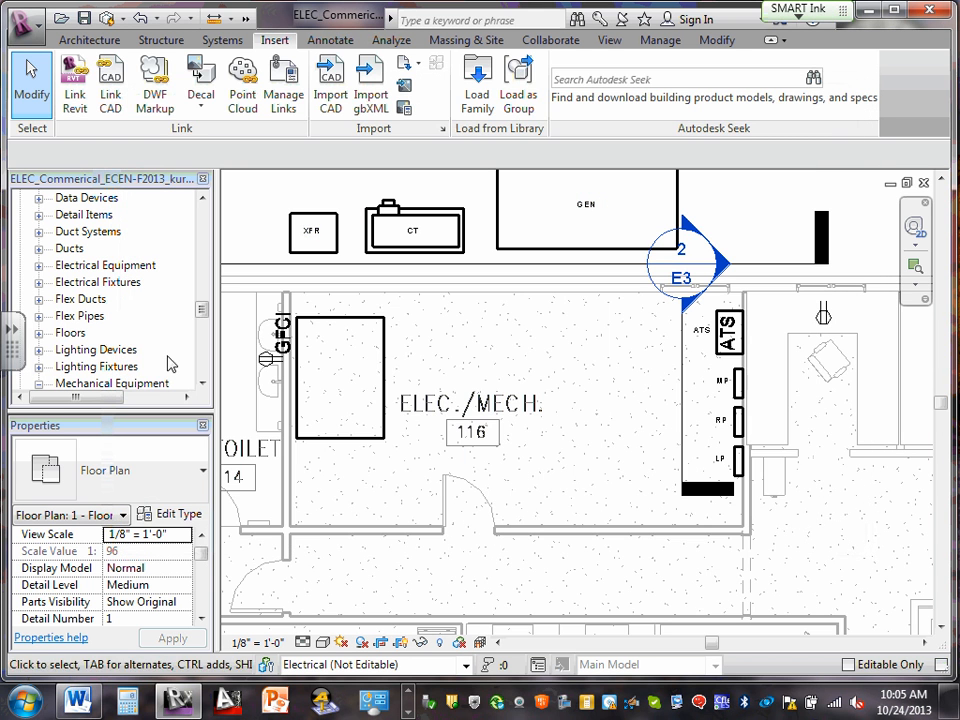
# Step: Start loading families again and examine the full names of the power connectors in the US Imperial Electrical, MEP, Connectors folder
pyautogui.click(478, 85)
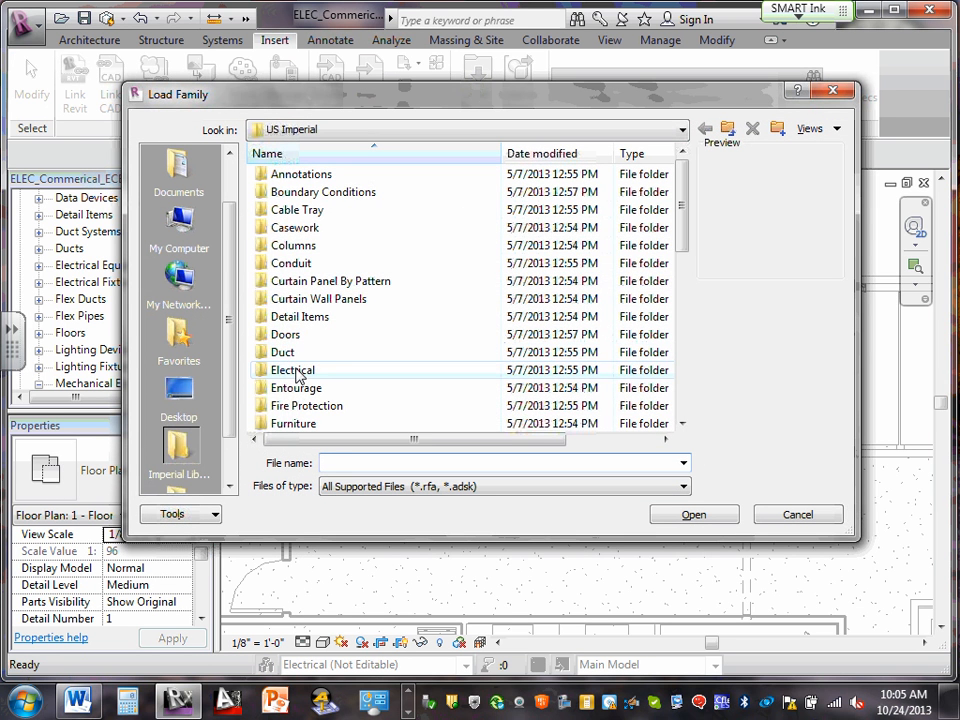
pyautogui.doubleClick(300, 370)
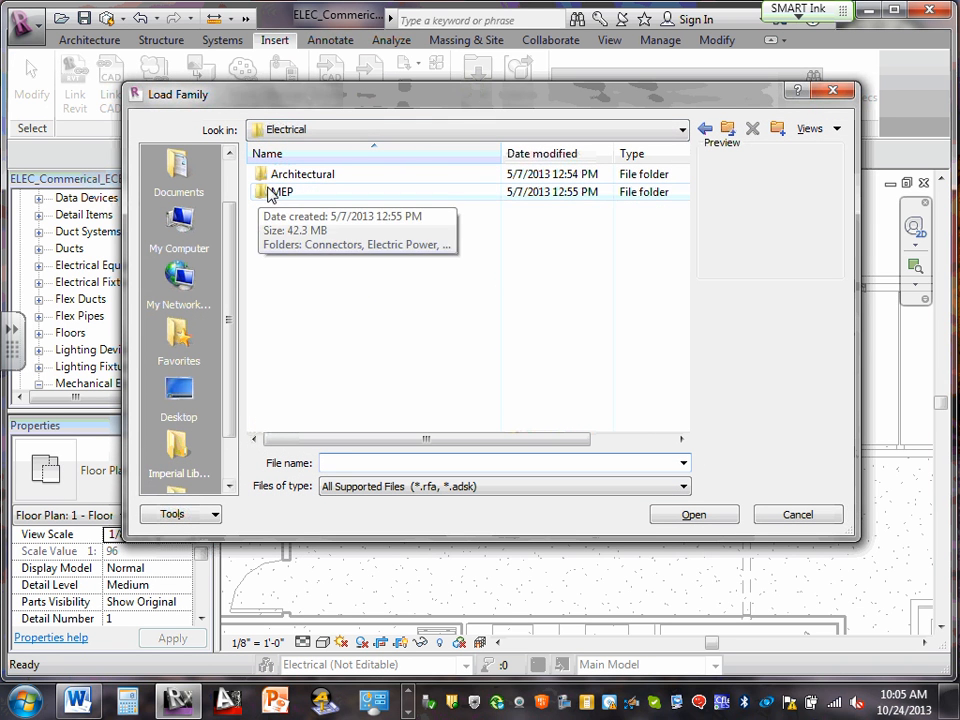
pyautogui.doubleClick(268, 190)
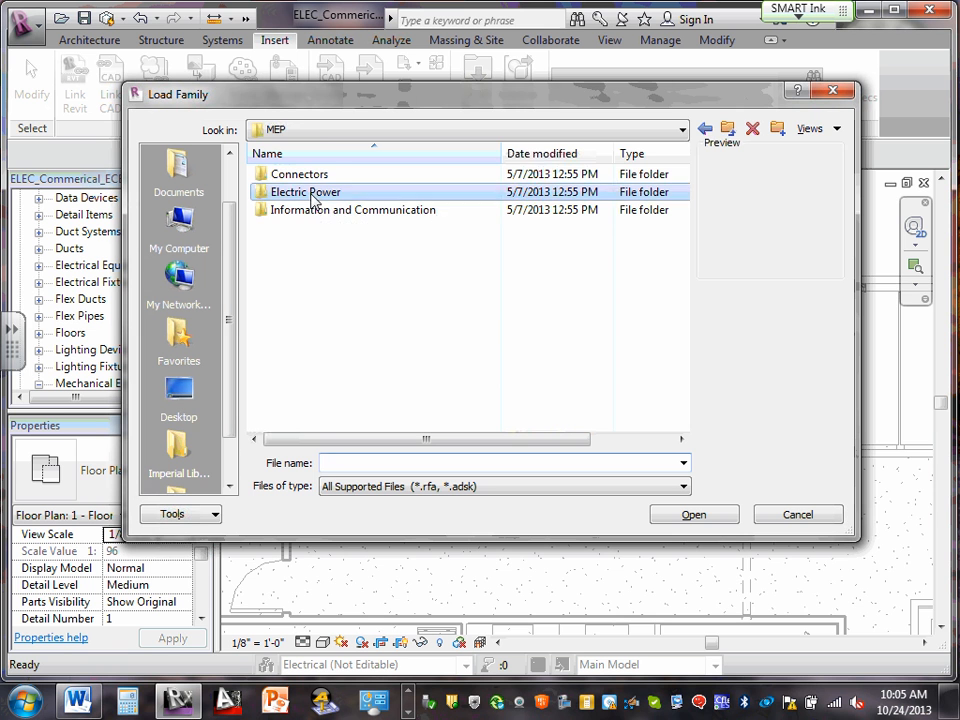
pyautogui.doubleClick(312, 195)
pyautogui.click(727, 130)
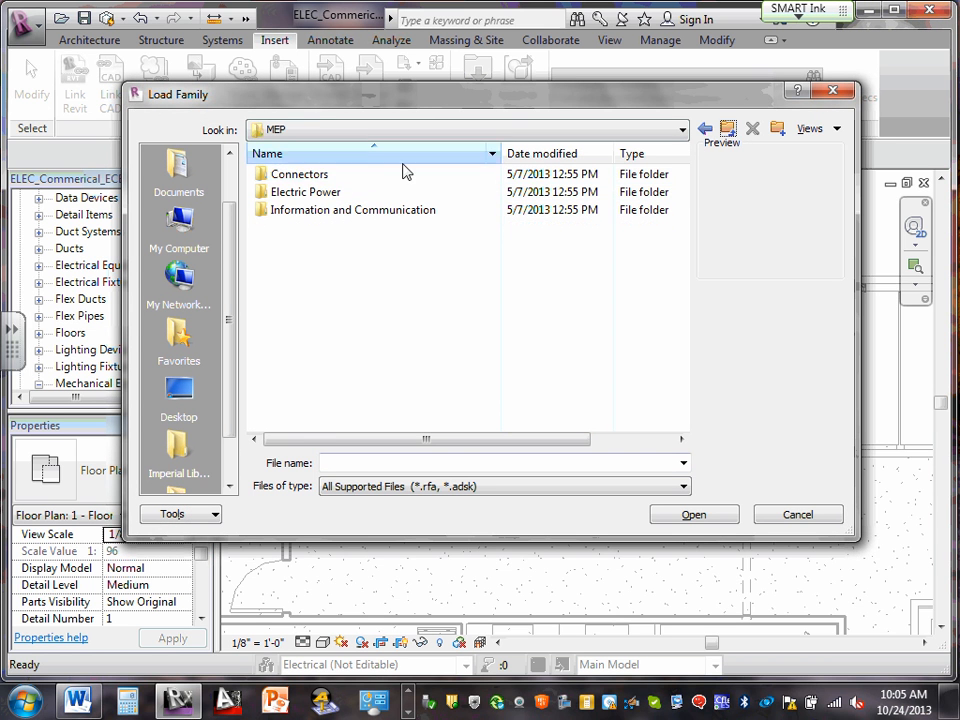
pyautogui.doubleClick(330, 182)
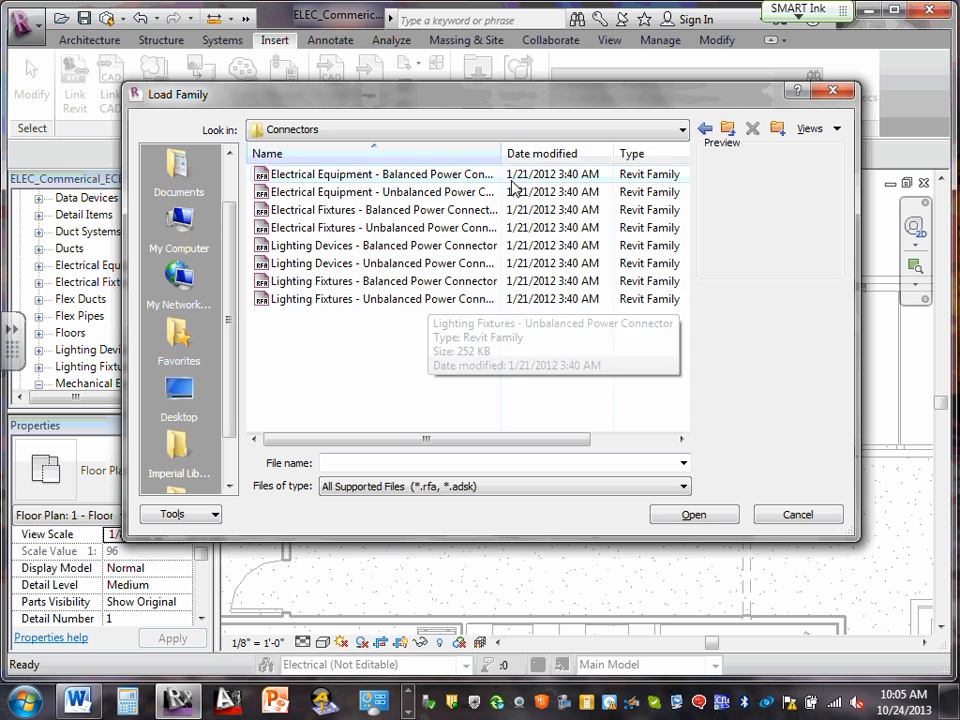
pyautogui.moveTo(500, 154); pyautogui.dragTo(561, 156)
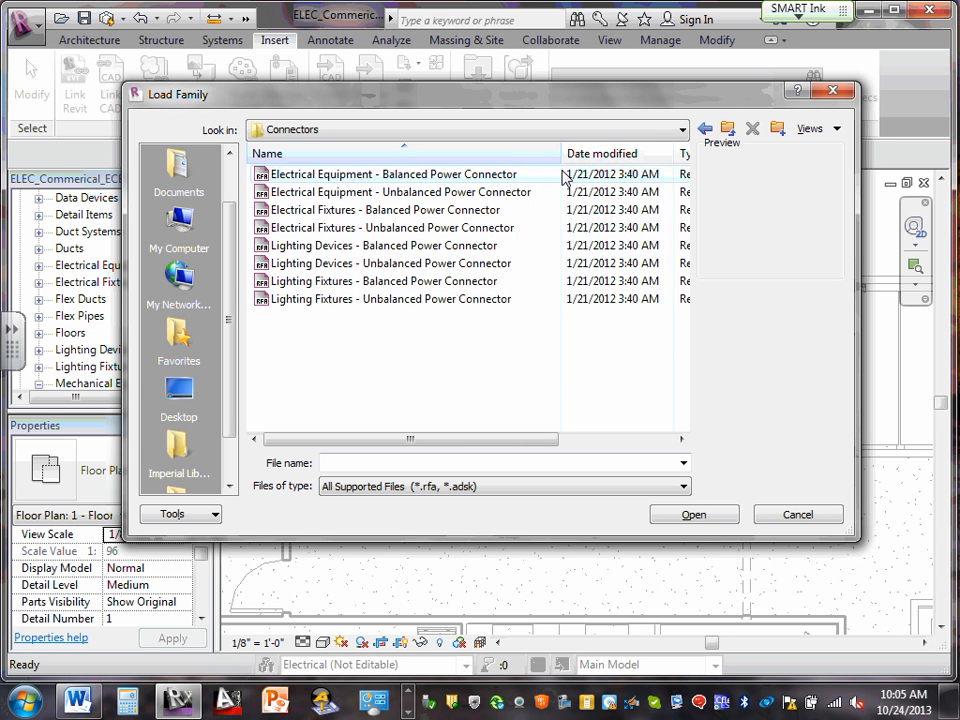
pyautogui.click(727, 130)
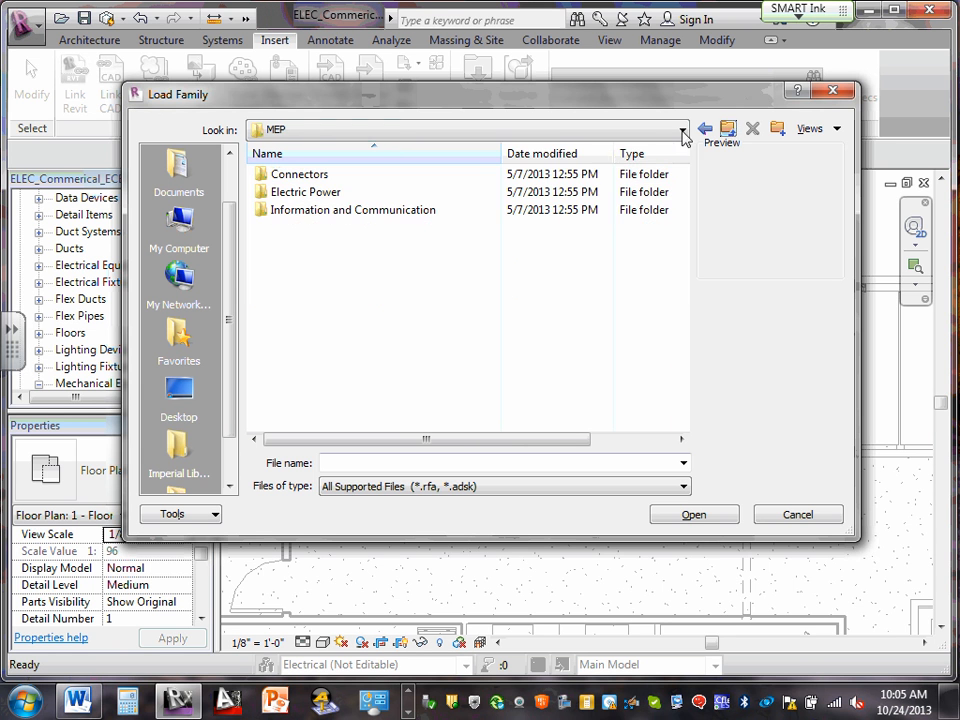
# Step: Load the Combination Starter - Disconnect Switches family from the Distribution folder under Electric Power
pyautogui.doubleClick(329, 196)
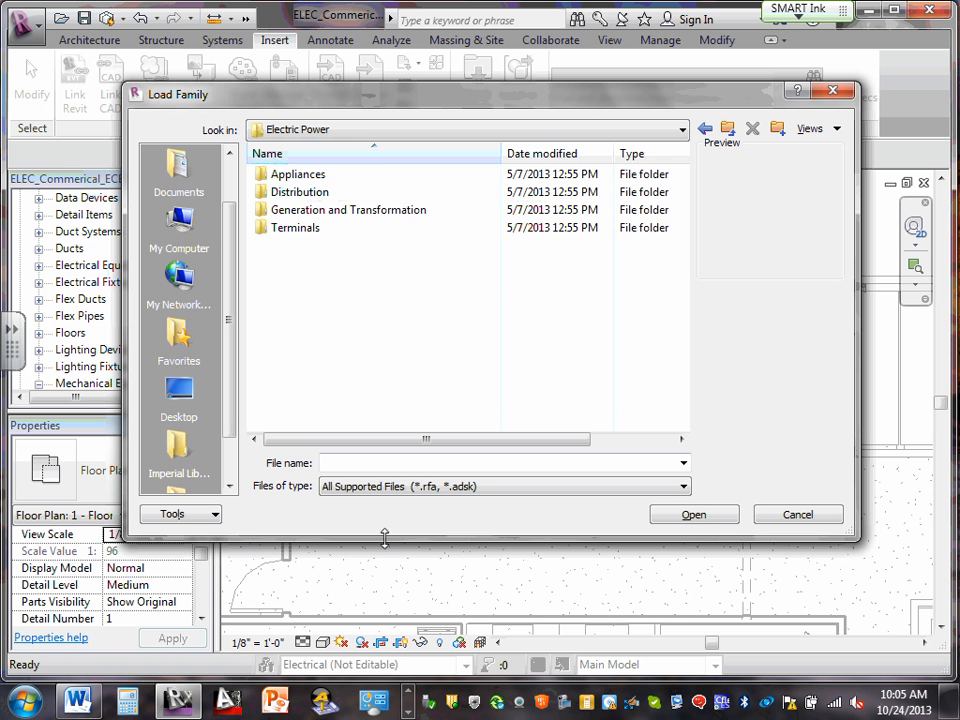
pyautogui.doubleClick(300, 191)
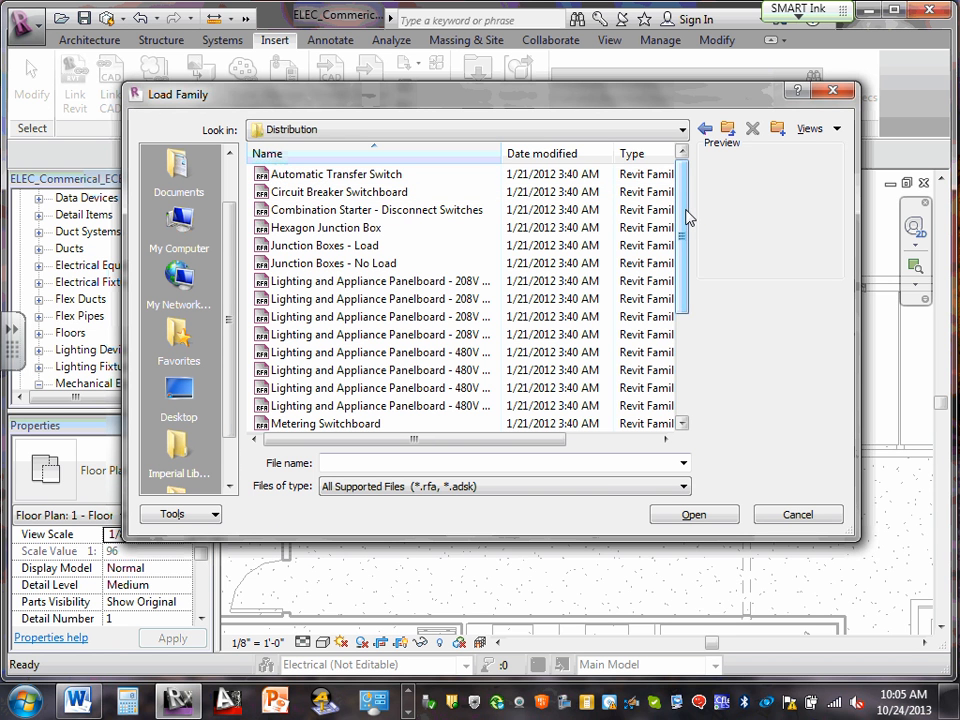
pyautogui.moveTo(686, 214)
pyautogui.mouseDown()
pyautogui.moveTo(690, 306)
pyautogui.moveTo(687, 199)
pyautogui.mouseUp()
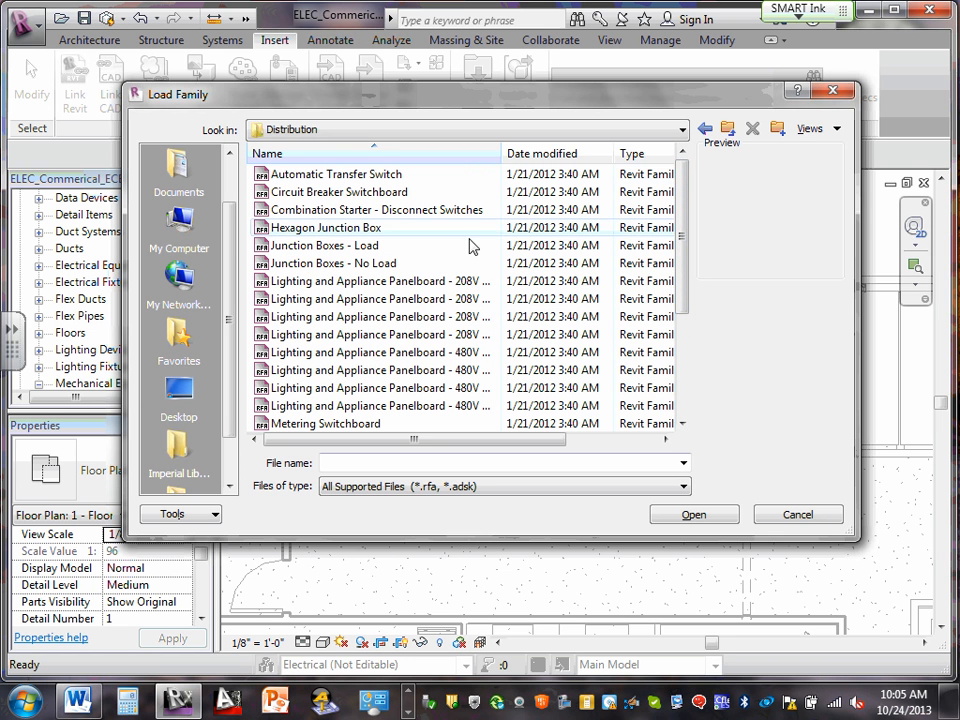
pyautogui.click(729, 130)
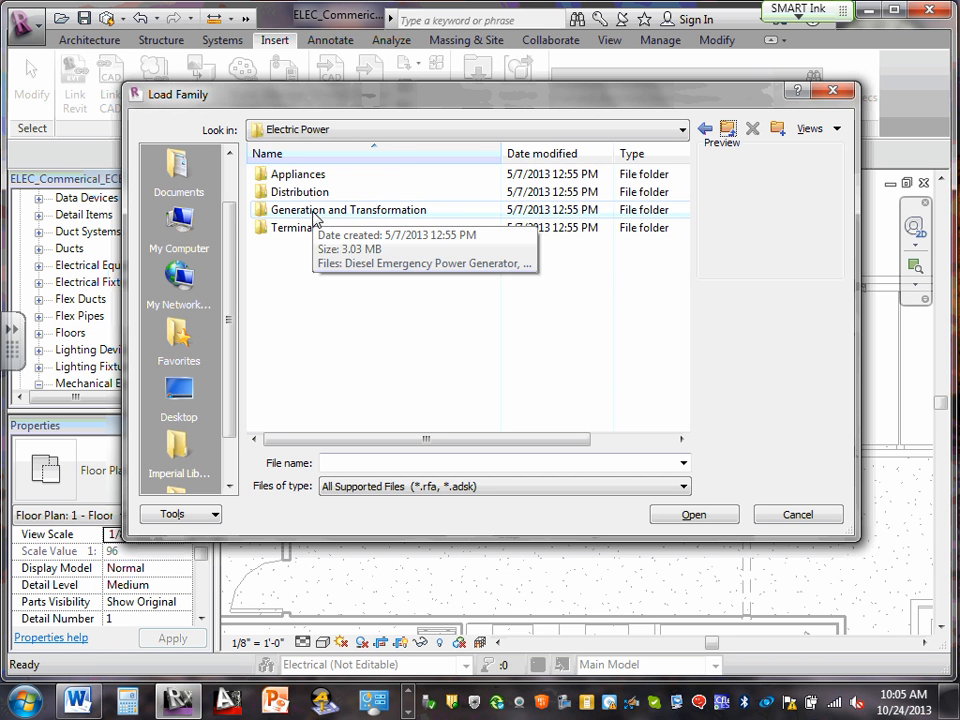
pyautogui.doubleClick(307, 195)
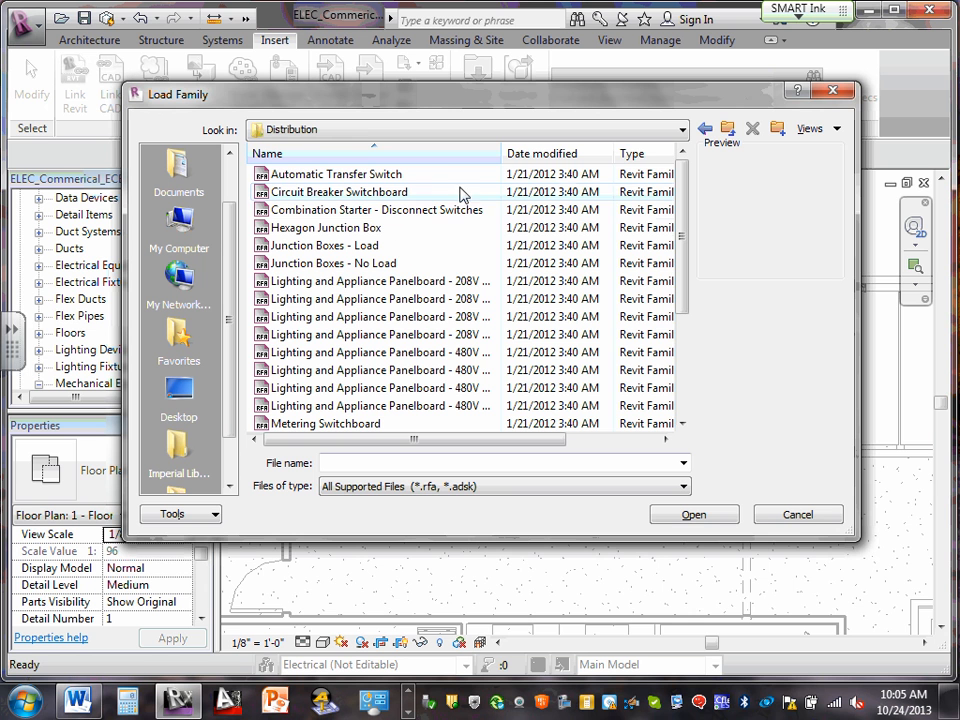
pyautogui.click(367, 212)
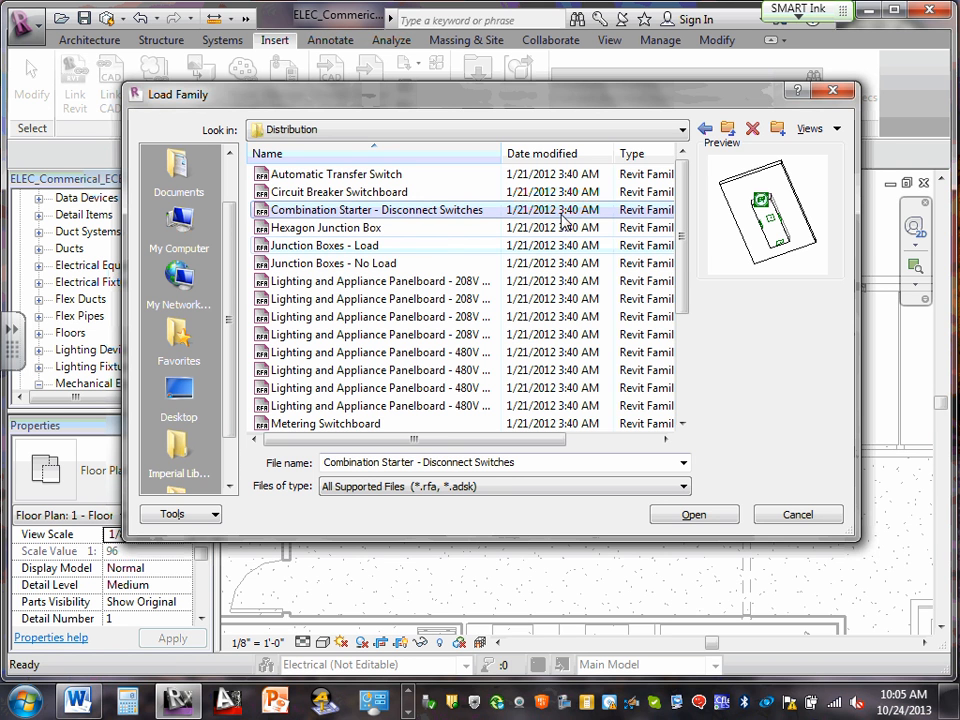
pyautogui.click(688, 514)
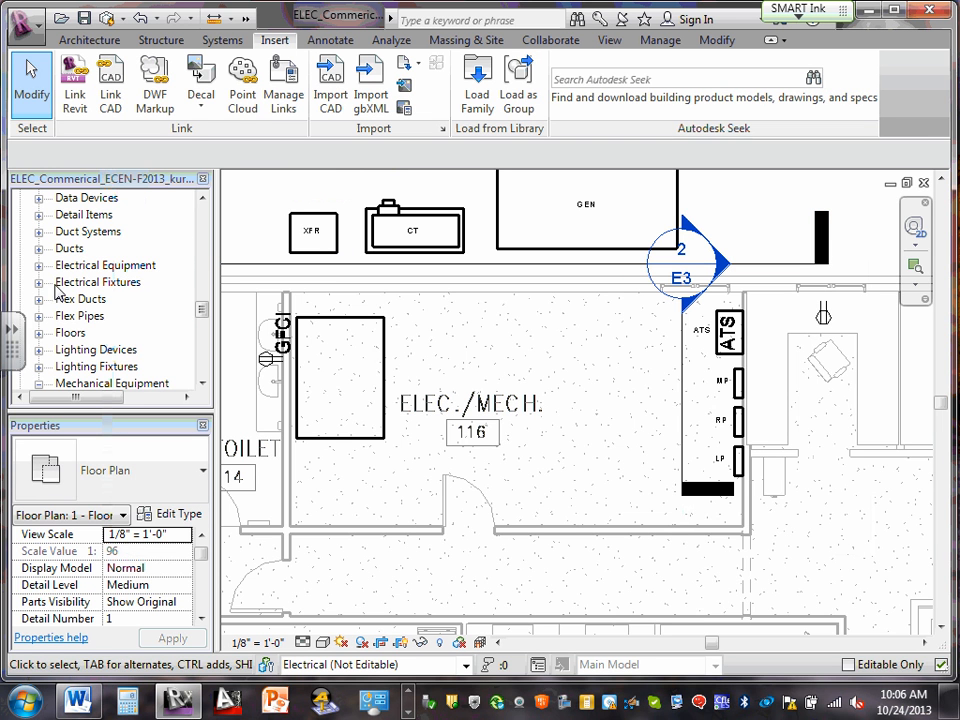
# Step: Place a 208V Size 4 Combination Starter - Disconnect Switches on the upper wall of Elec./Mech. 116, just above the air handling unit's upper-right corner
pyautogui.click(37, 285)
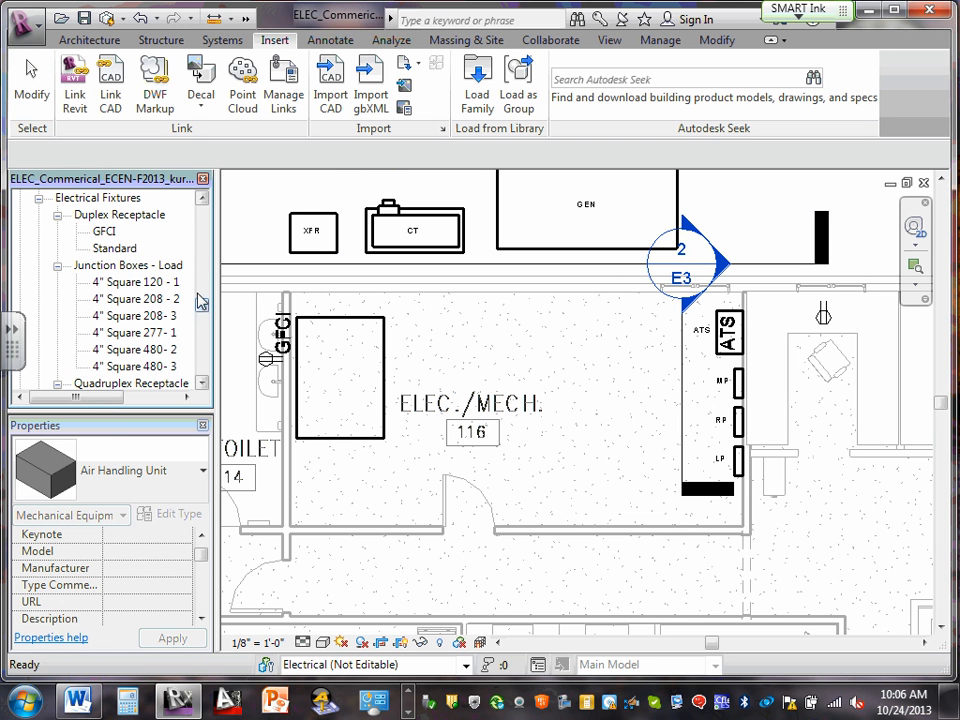
pyautogui.moveTo(204, 311)
pyautogui.mouseDown()
pyautogui.moveTo(205, 322)
pyautogui.moveTo(204, 307)
pyautogui.mouseUp()
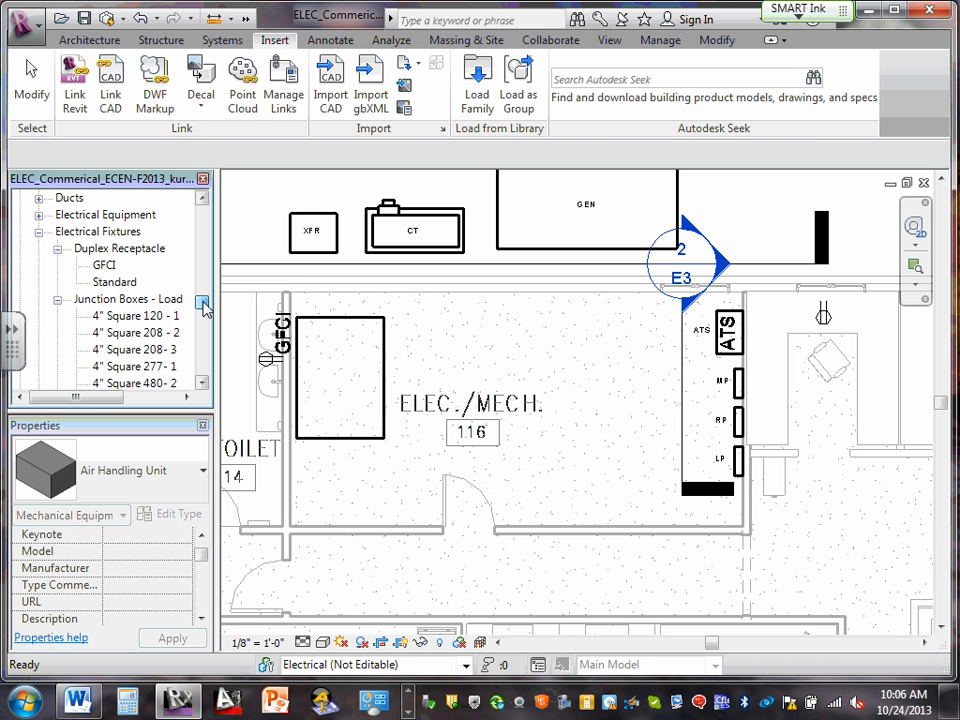
pyautogui.click(38, 214)
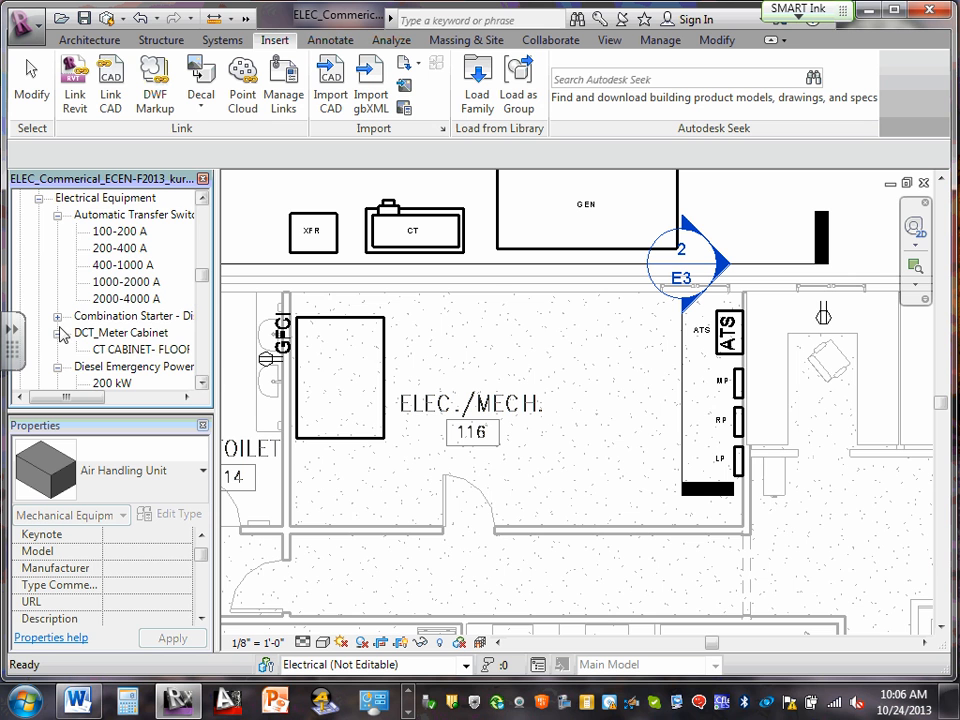
pyautogui.click(57, 319)
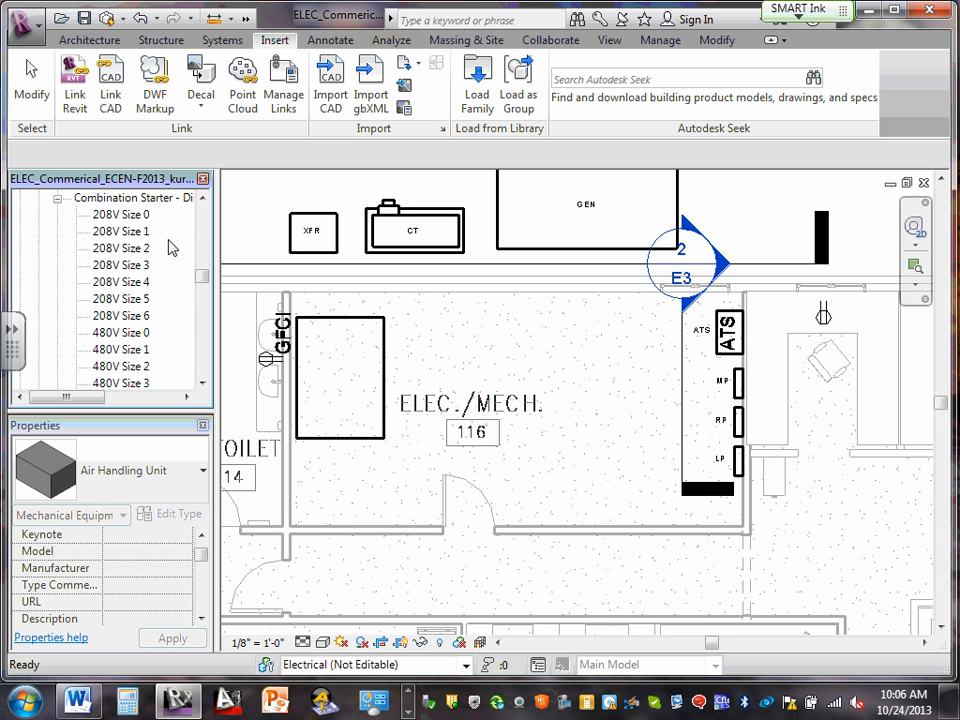
pyautogui.click(128, 300)
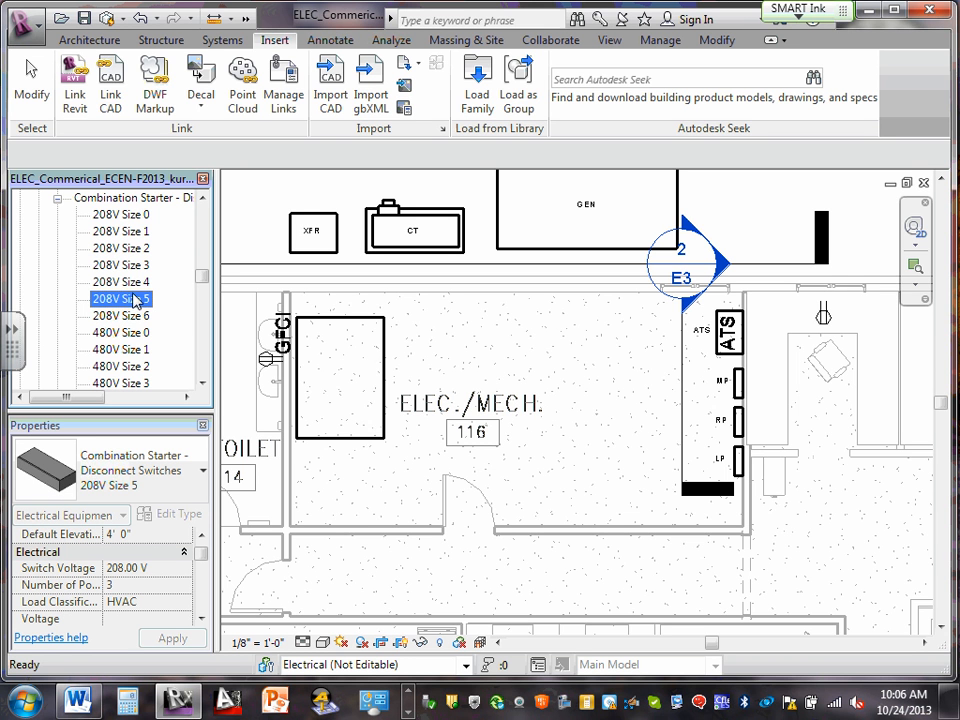
pyautogui.click(135, 284)
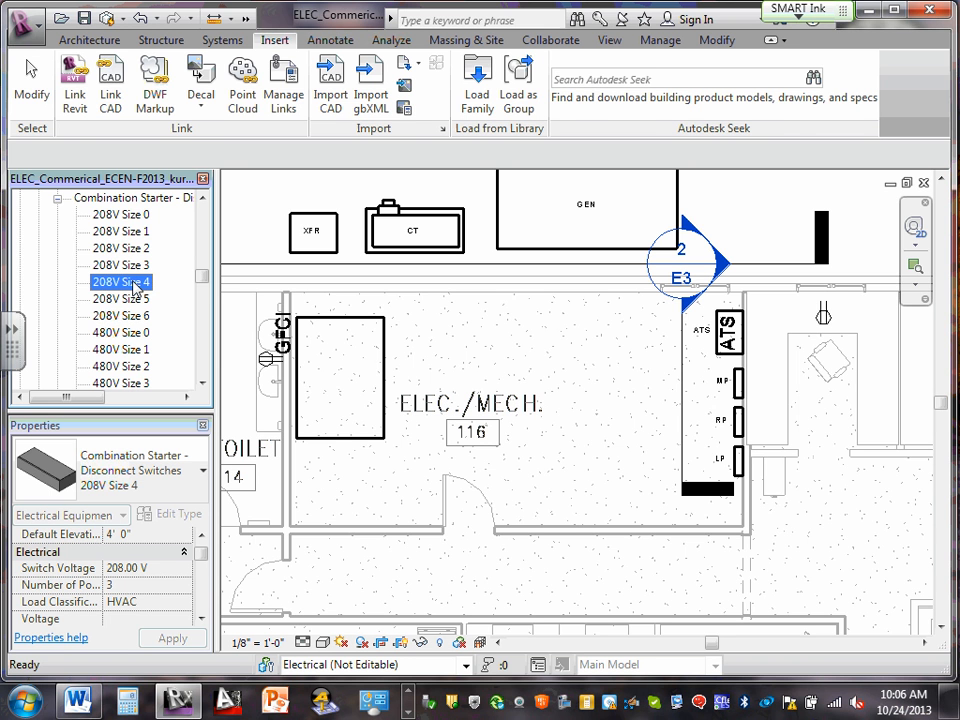
pyautogui.moveTo(135, 284); pyautogui.dragTo(429, 289)
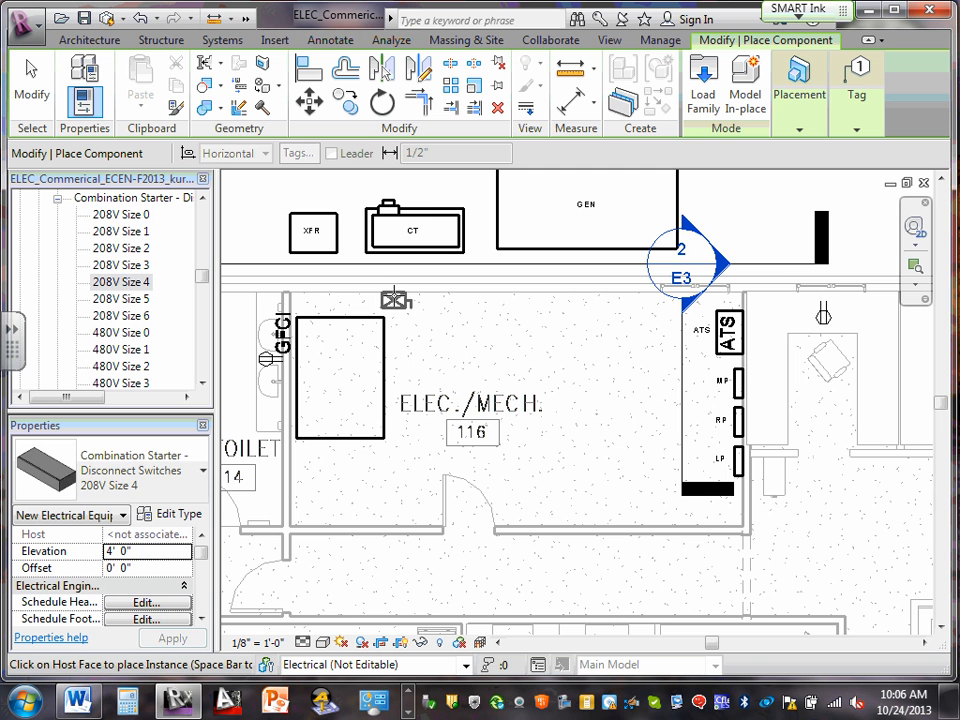
pyautogui.click(395, 299)
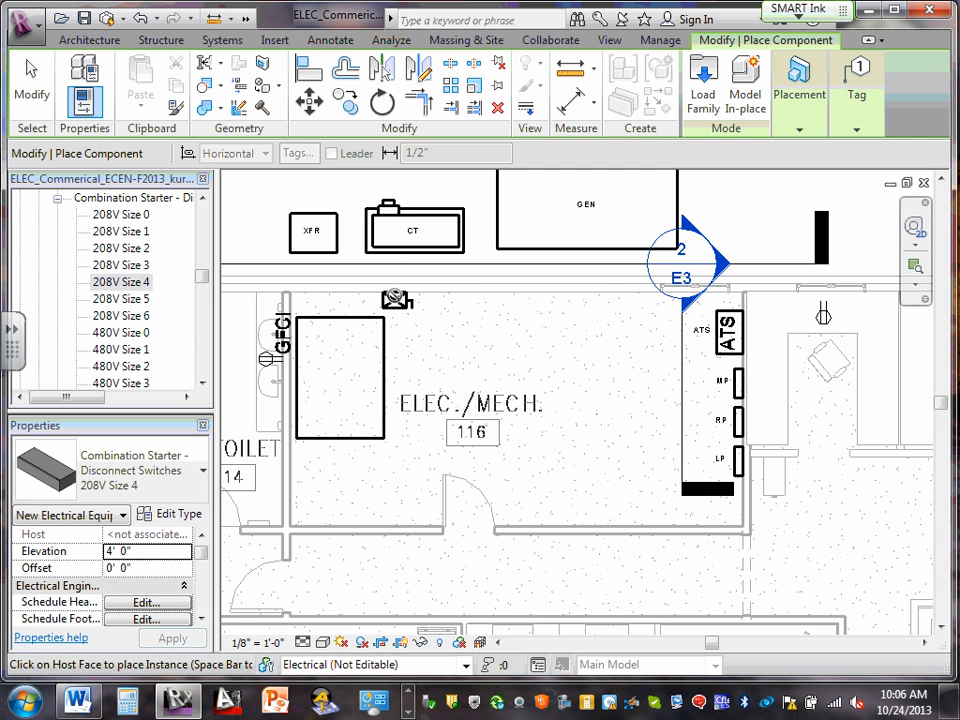
pyautogui.press('Escape')
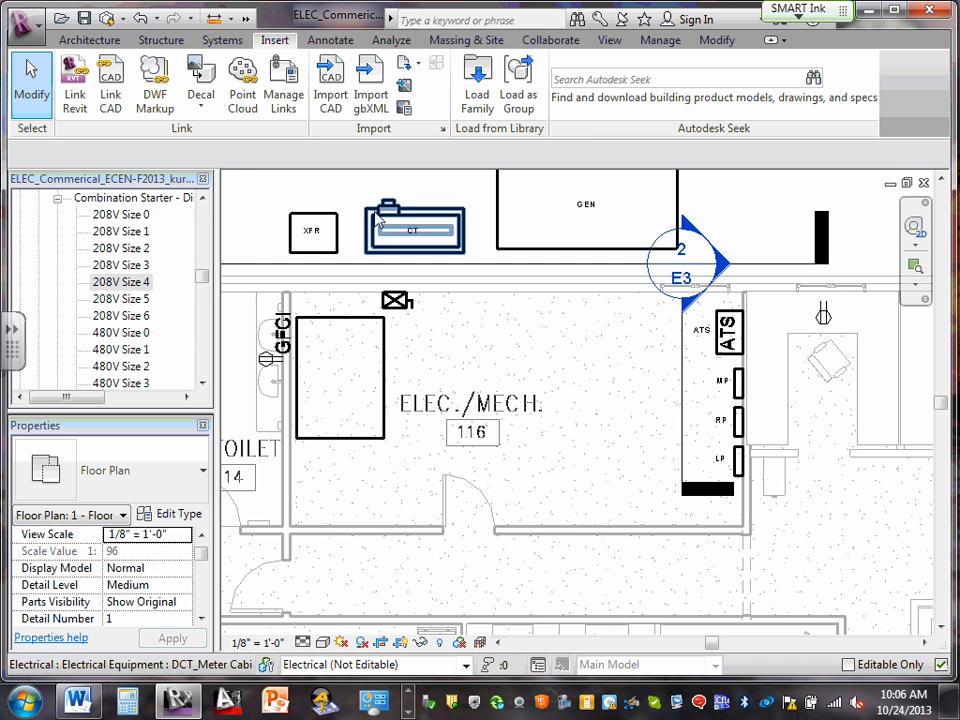
# Step: Look through the project's Electrical Equipment families around the Automatic Transfer Switch and Combination Starter types
pyautogui.click(203, 202)
pyautogui.click(203, 202)
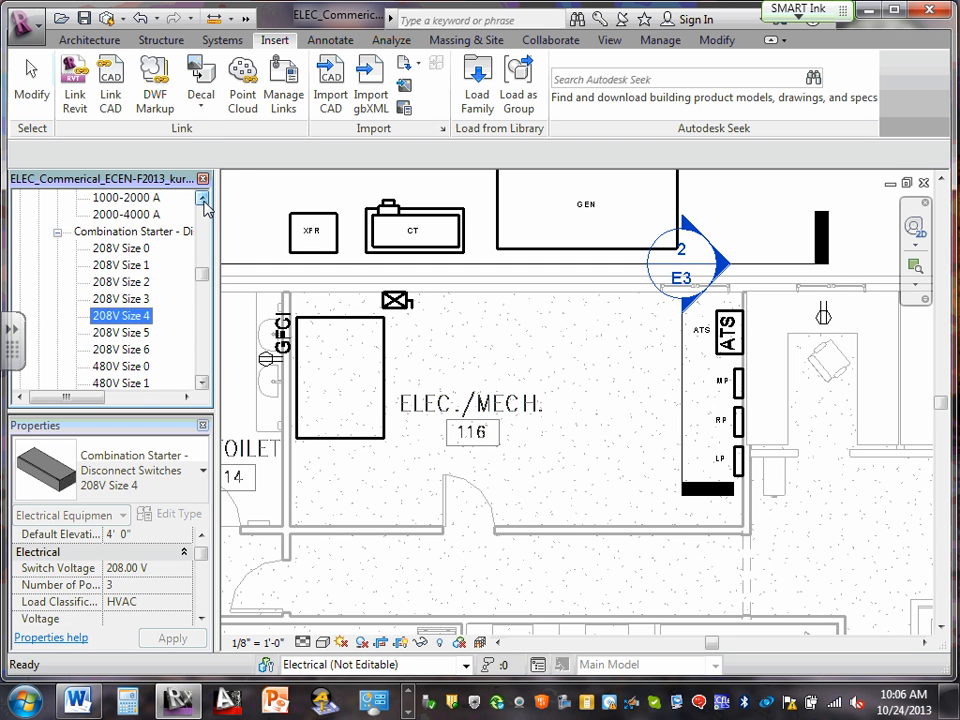
pyautogui.click(203, 202)
pyautogui.click(203, 202)
pyautogui.click(203, 202)
pyautogui.click(203, 202)
pyautogui.click(203, 202)
pyautogui.click(203, 202)
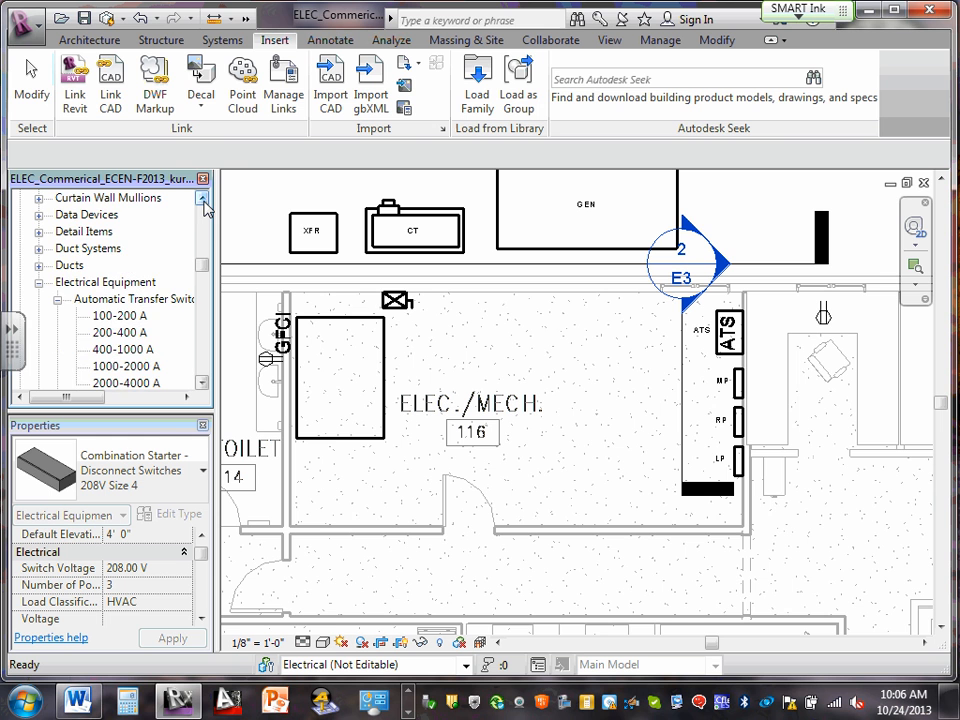
pyautogui.click(202, 383)
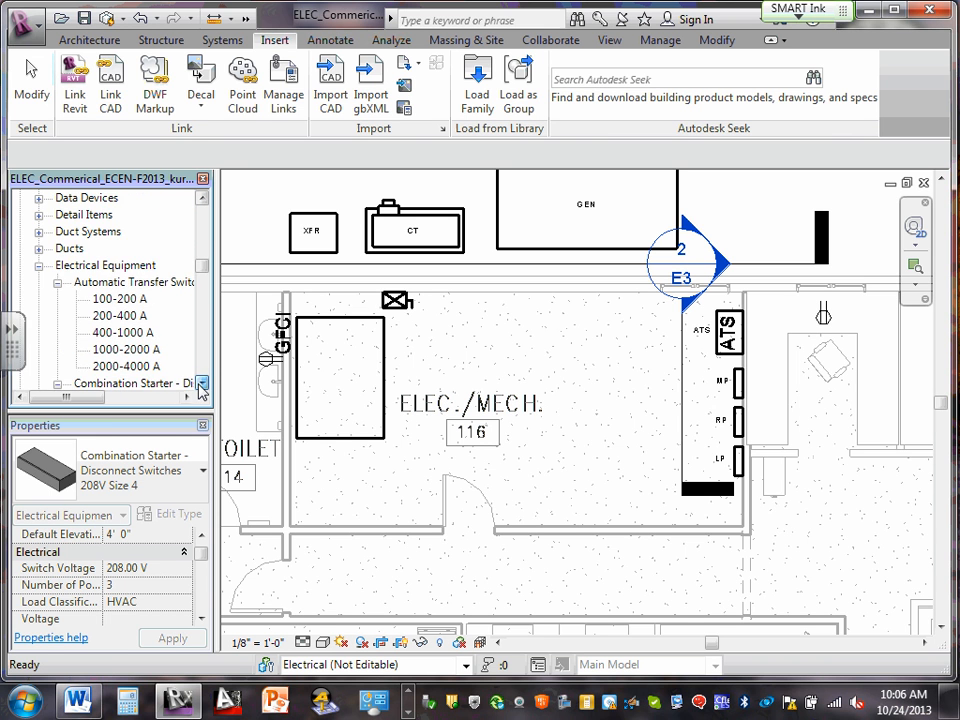
pyautogui.click(202, 383)
pyautogui.click(202, 383)
pyautogui.click(202, 383)
pyautogui.click(202, 383)
pyautogui.click(202, 383)
pyautogui.click(202, 383)
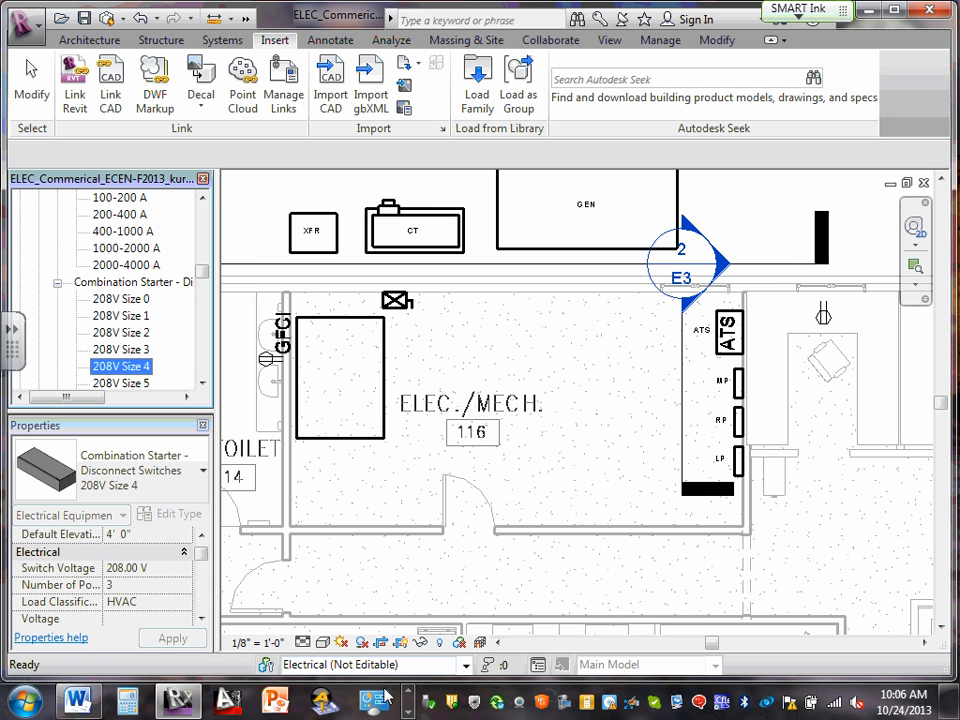
pyautogui.click(481, 84)
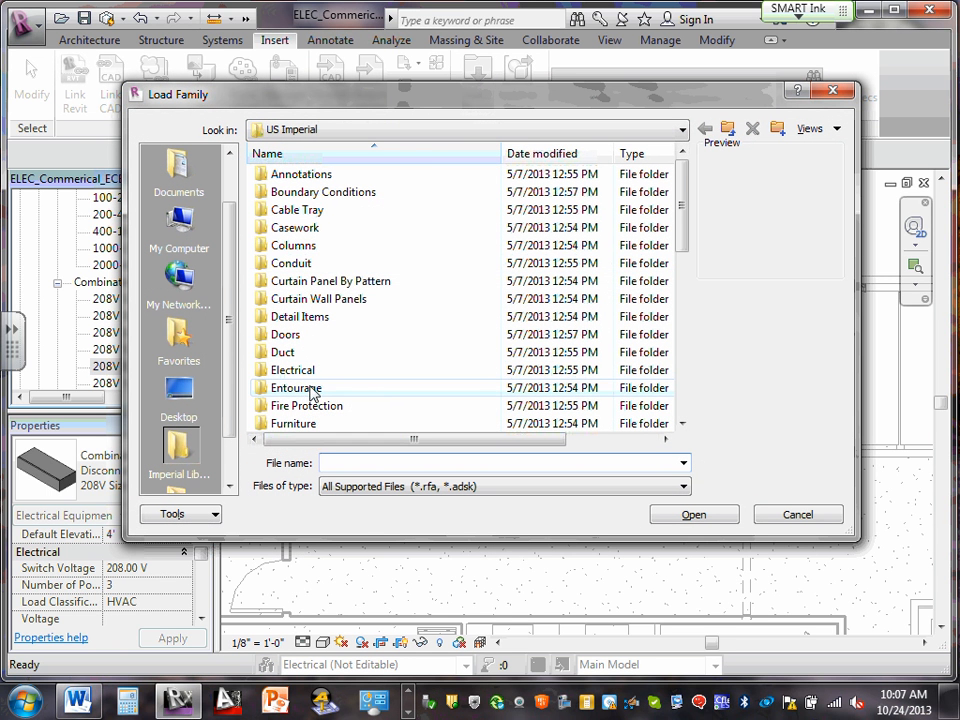
pyautogui.click(818, 515)
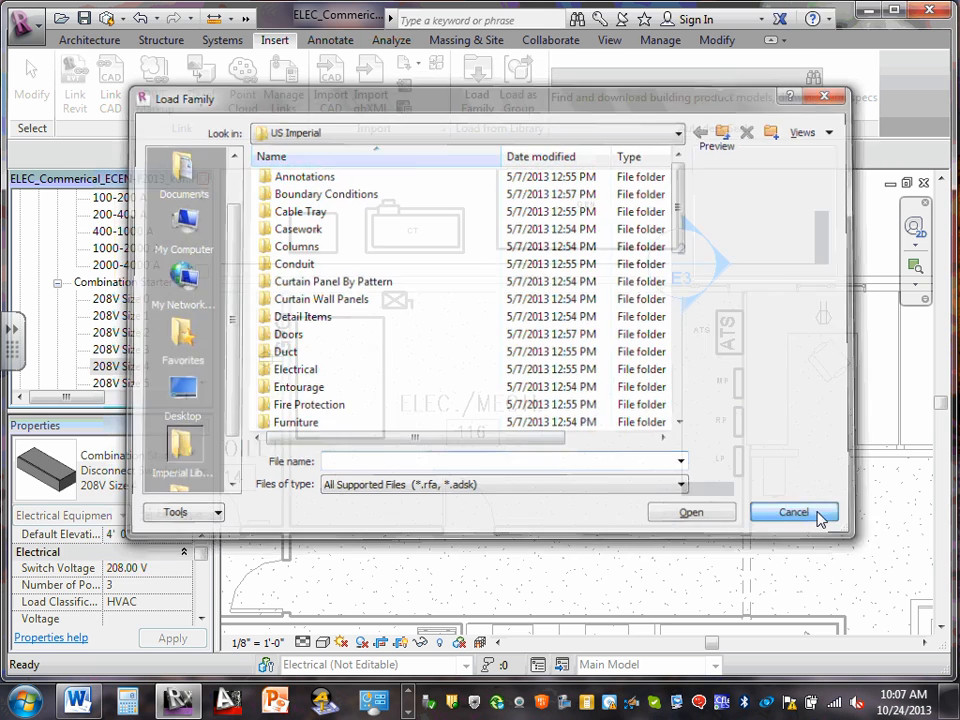
pyautogui.click(407, 692)
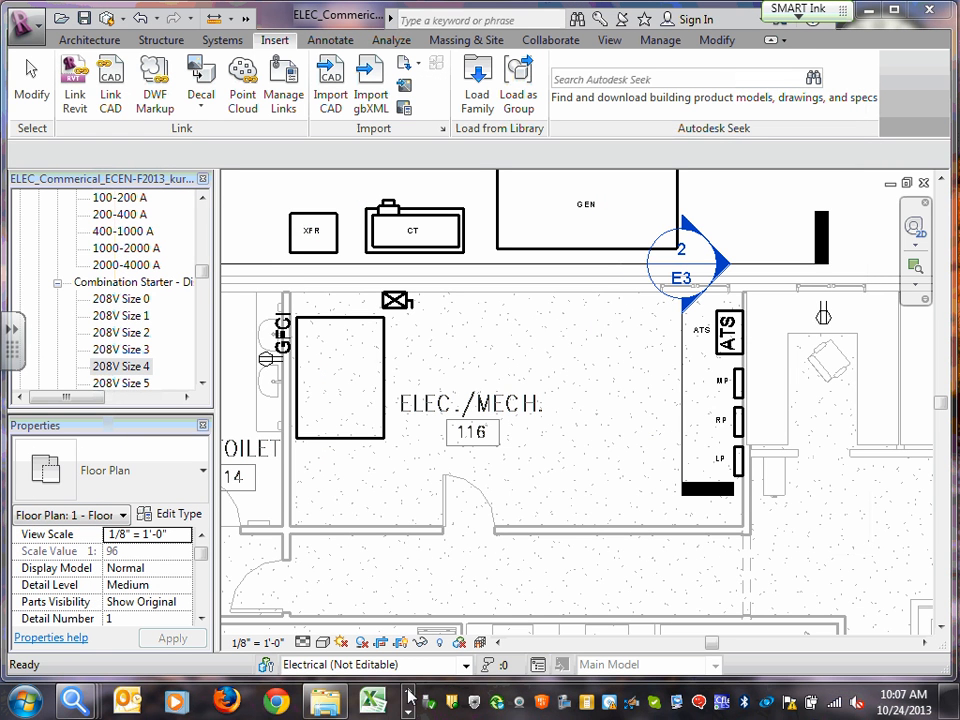
pyautogui.click(408, 712)
pyautogui.click(408, 712)
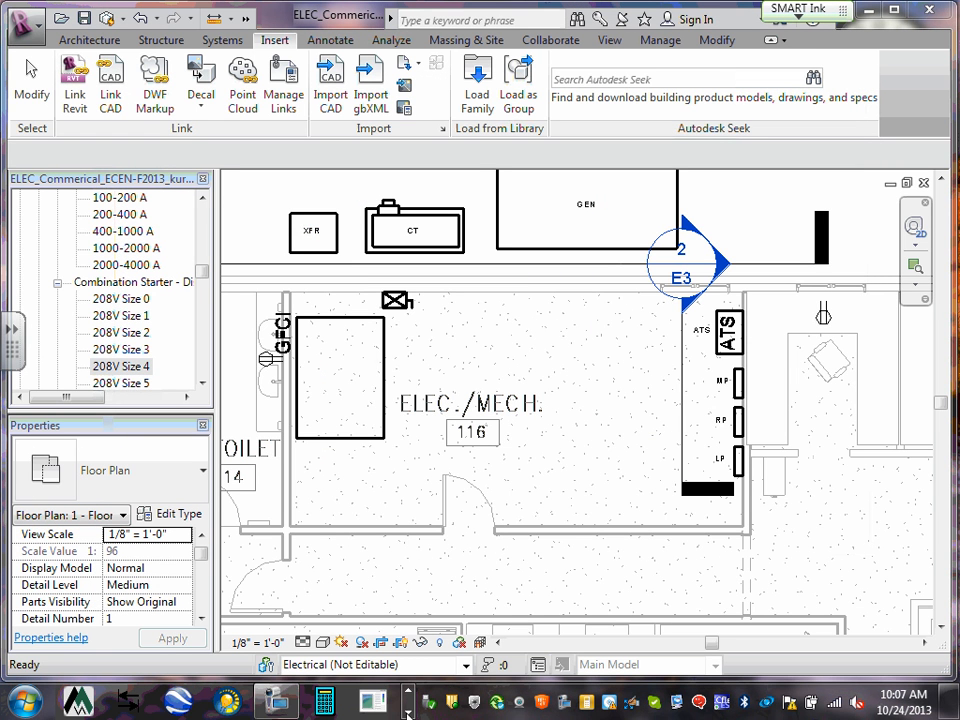
pyautogui.click(261, 484)
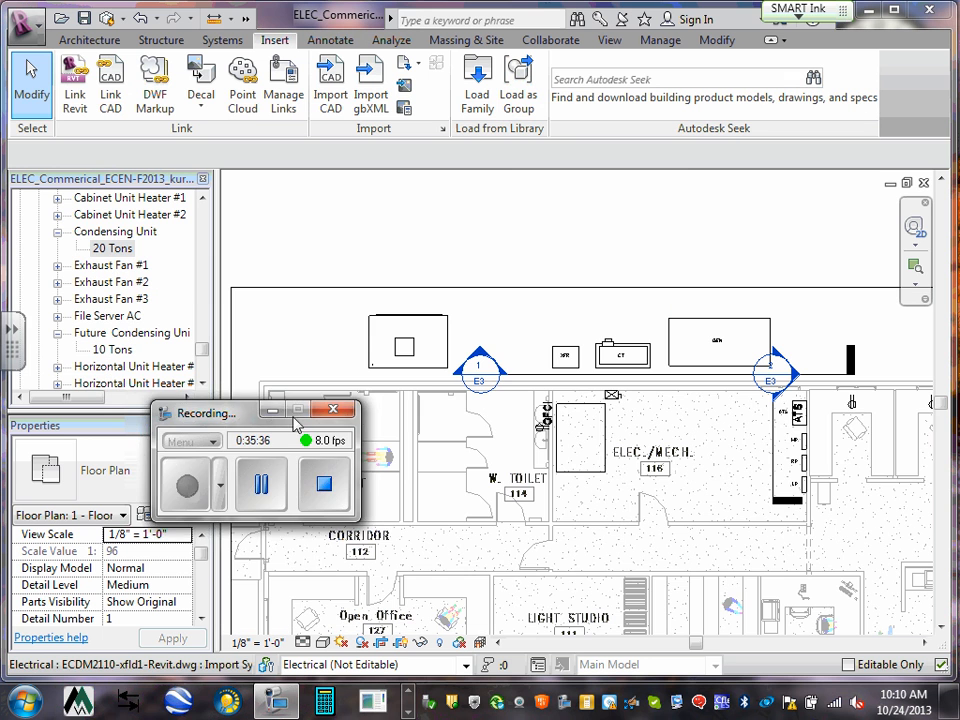
pyautogui.click(273, 410)
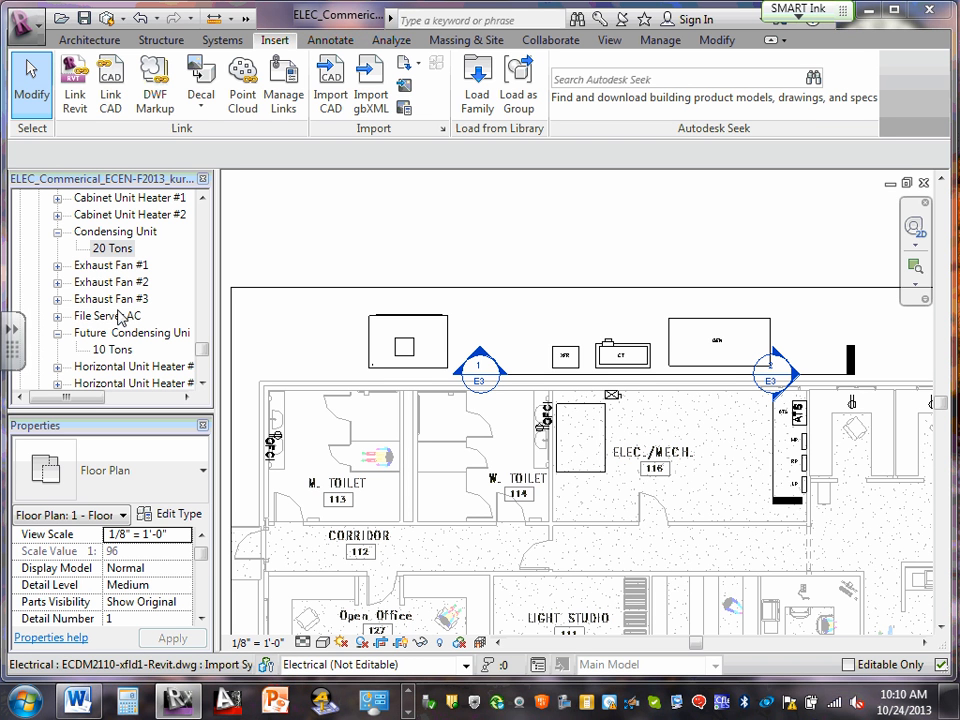
# Step: Check the Word electrical narrative's mechanical equipment section for the Condensing Unit's disconnect requirement, then return to the Revit floor plan
pyautogui.click(90, 704)
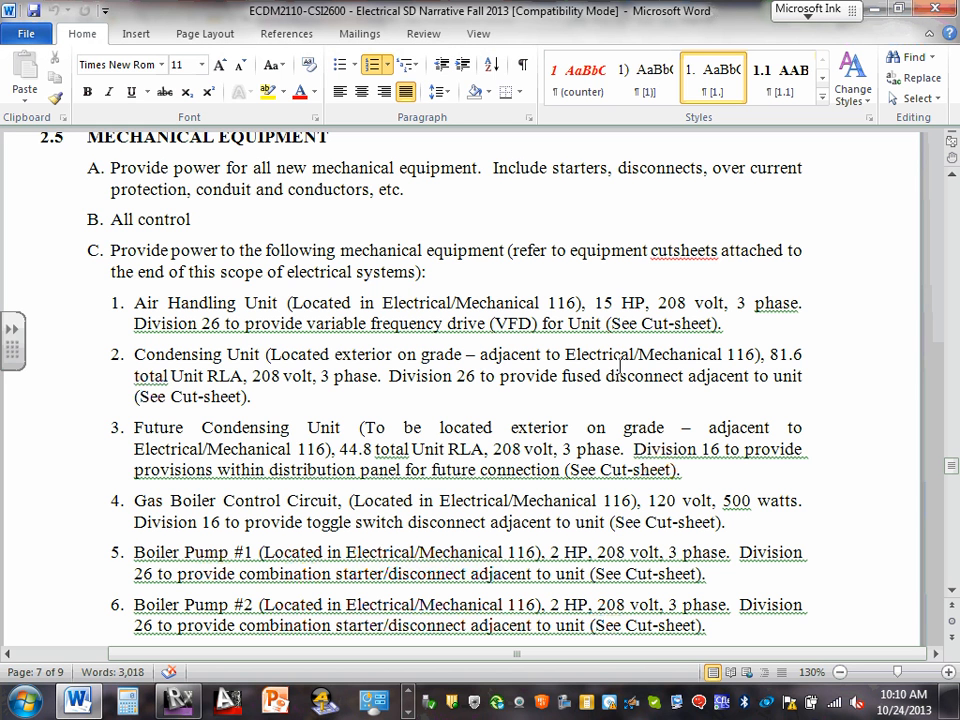
pyautogui.moveTo(500, 376); pyautogui.dragTo(688, 377)
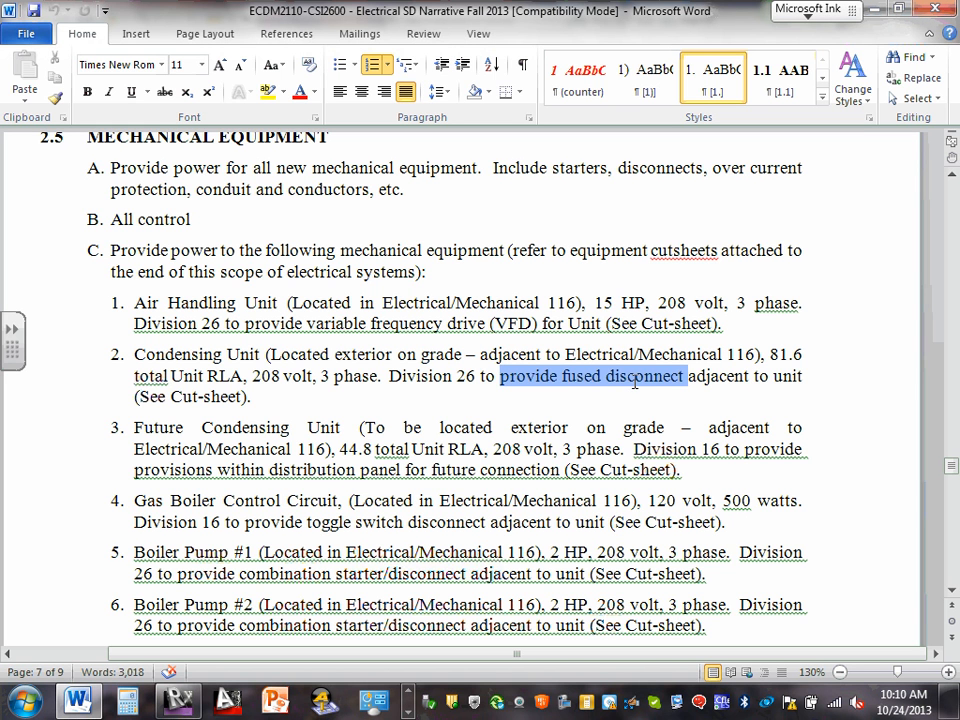
pyautogui.click(875, 12)
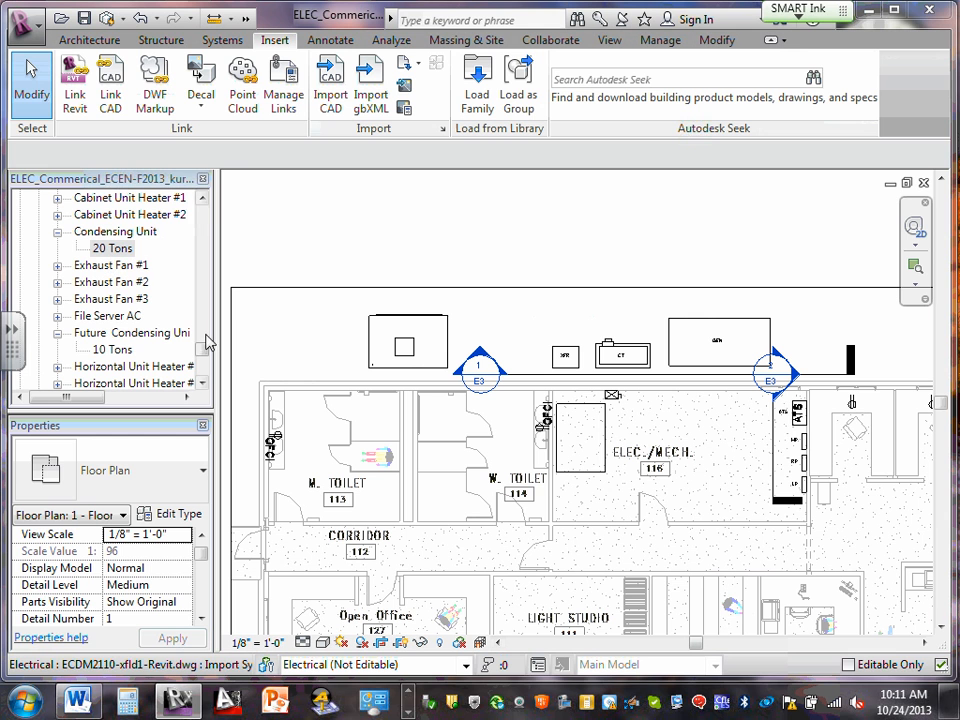
# Step: Look through the project's Lighting Devices families and their Lighting Switches types for a suitable disconnect
pyautogui.click(201, 199)
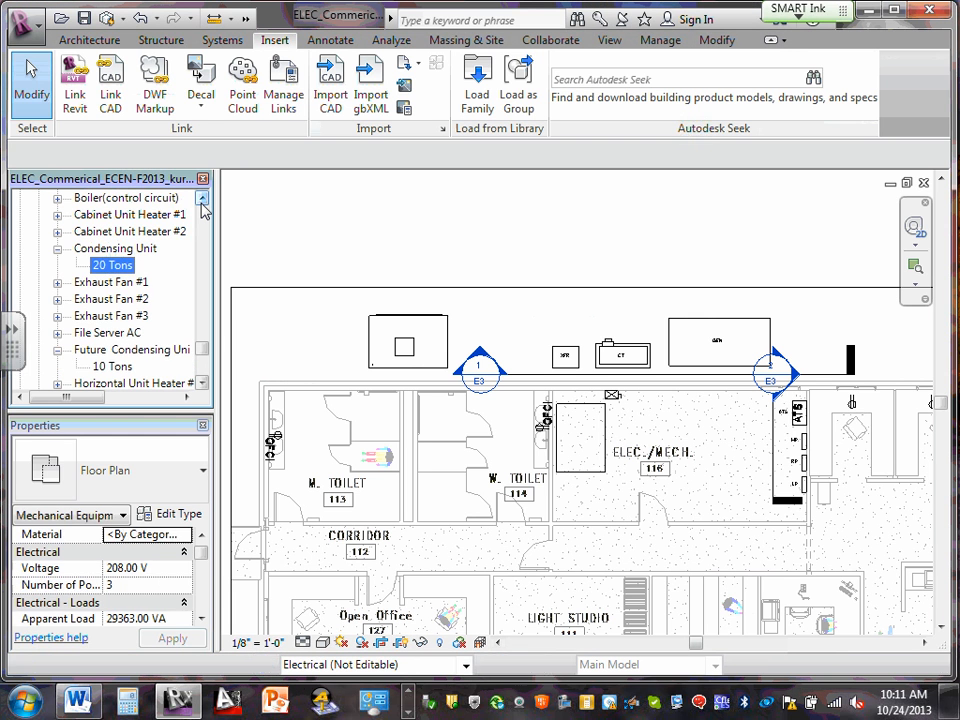
pyautogui.click(201, 199)
pyautogui.click(201, 199)
pyautogui.click(201, 199)
pyautogui.click(201, 199)
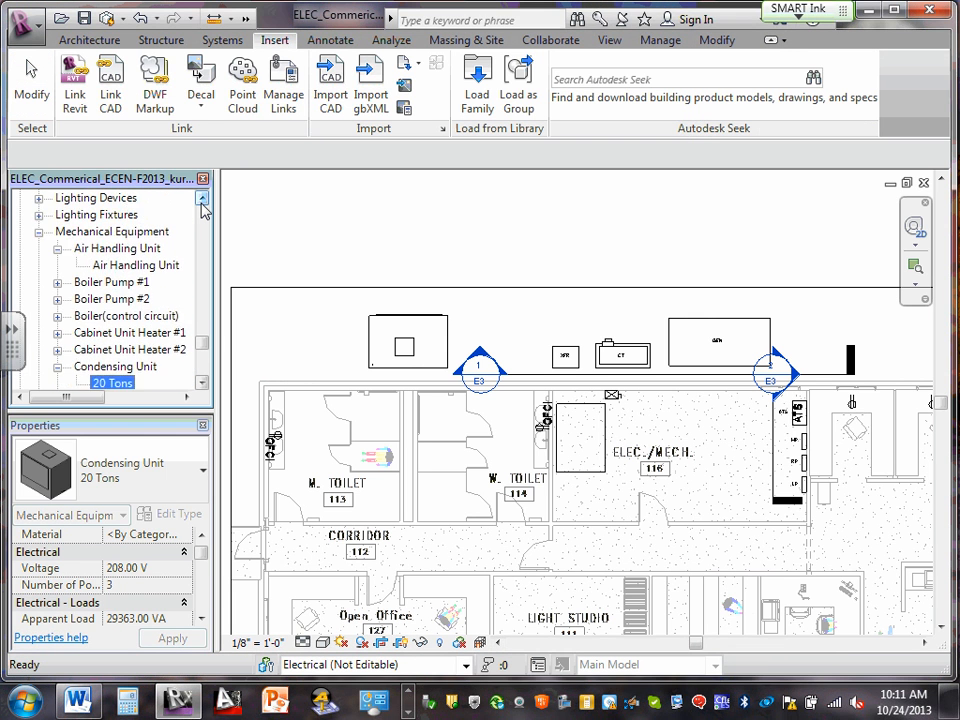
pyautogui.click(201, 199)
pyautogui.click(38, 299)
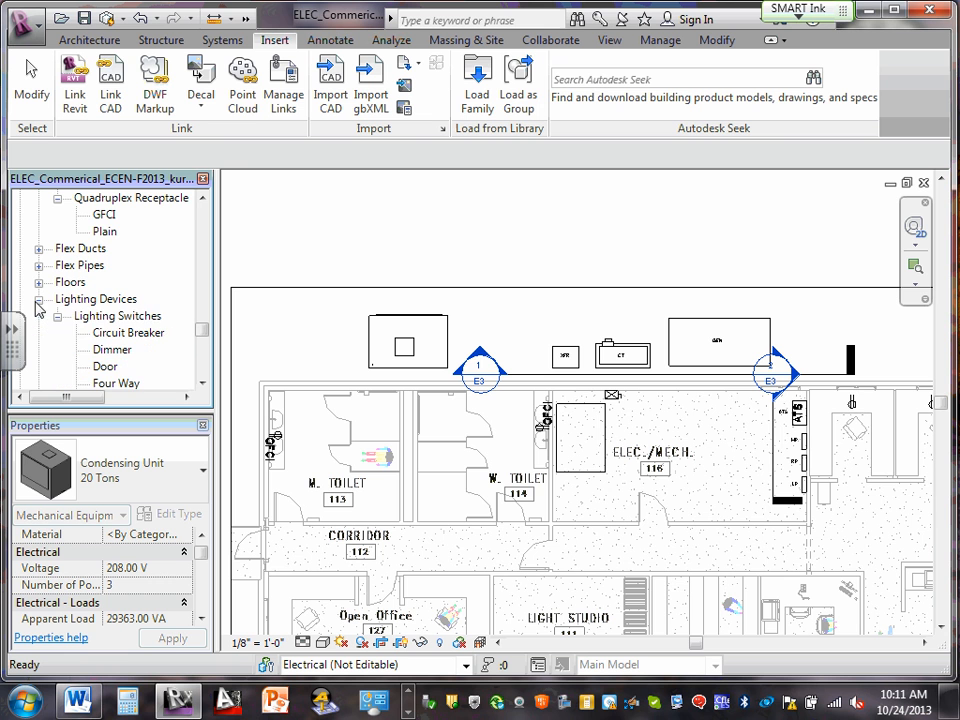
pyautogui.click(202, 384)
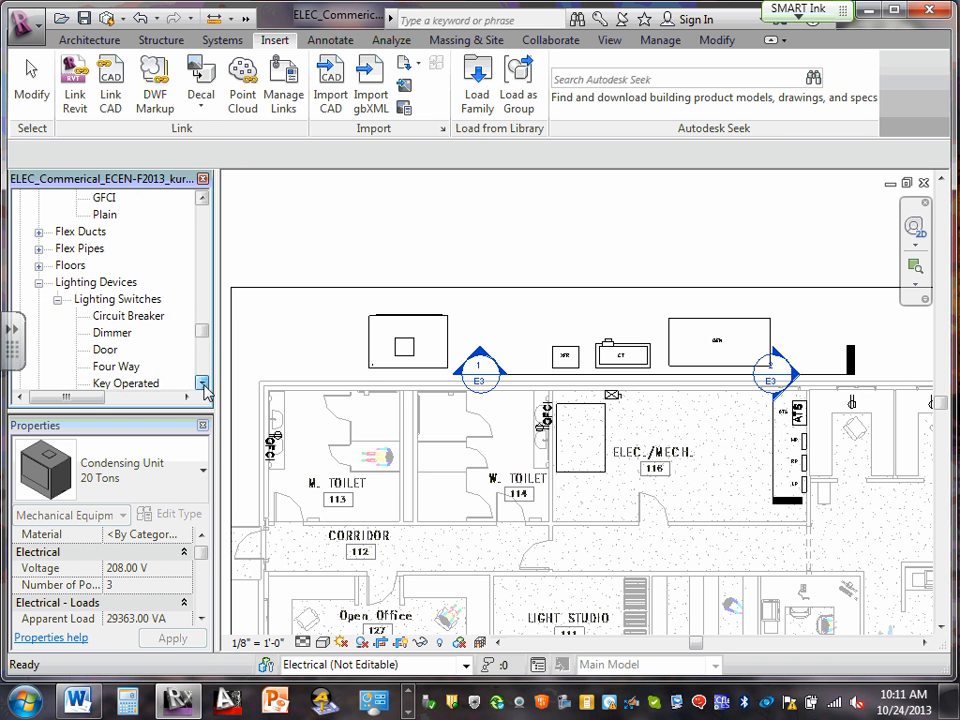
pyautogui.click(202, 384)
pyautogui.click(202, 384)
pyautogui.click(202, 384)
pyautogui.click(202, 384)
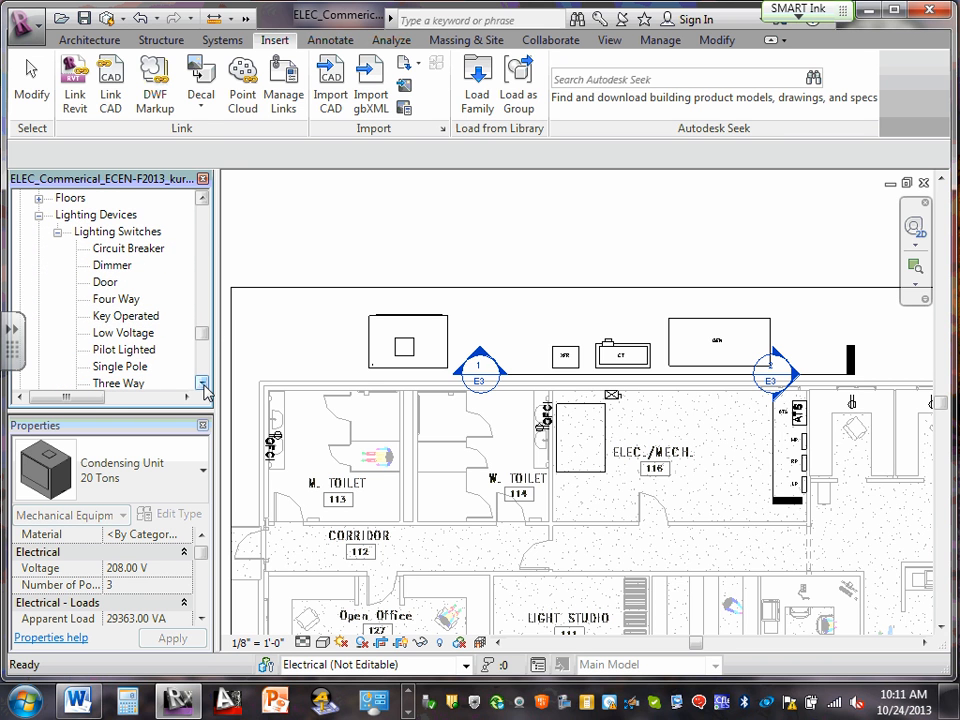
# Step: Search the project's Electrical Fixtures and Electrical Equipment families for a disconnect switch
pyautogui.click(202, 199)
pyautogui.click(202, 199)
pyautogui.click(202, 199)
pyautogui.click(202, 199)
pyautogui.click(202, 199)
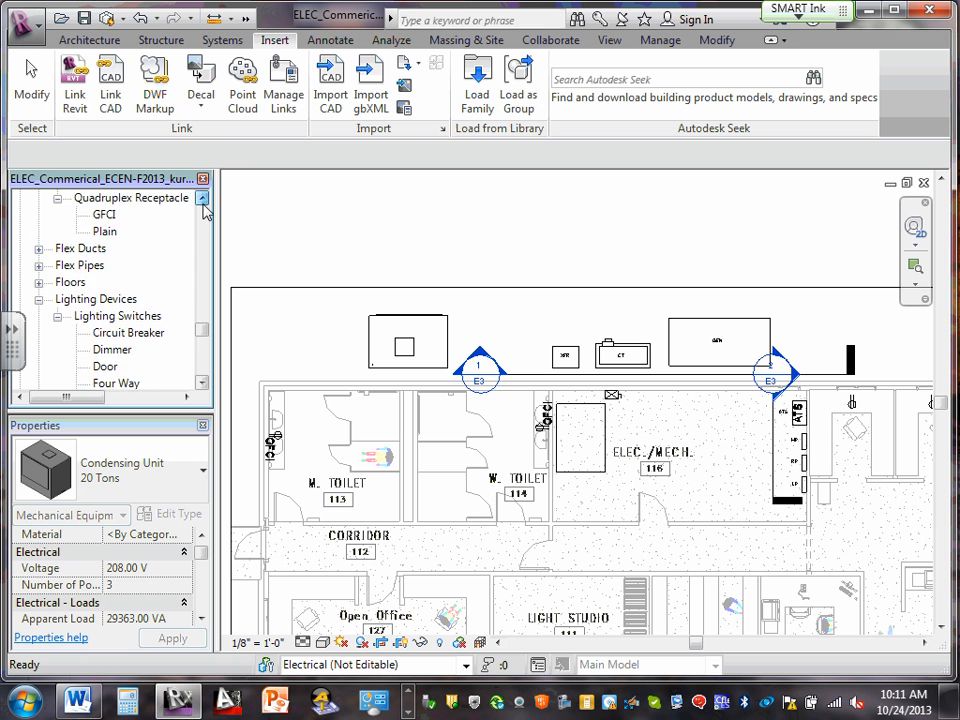
pyautogui.click(202, 199)
pyautogui.click(202, 199)
pyautogui.click(202, 199)
pyautogui.click(202, 199)
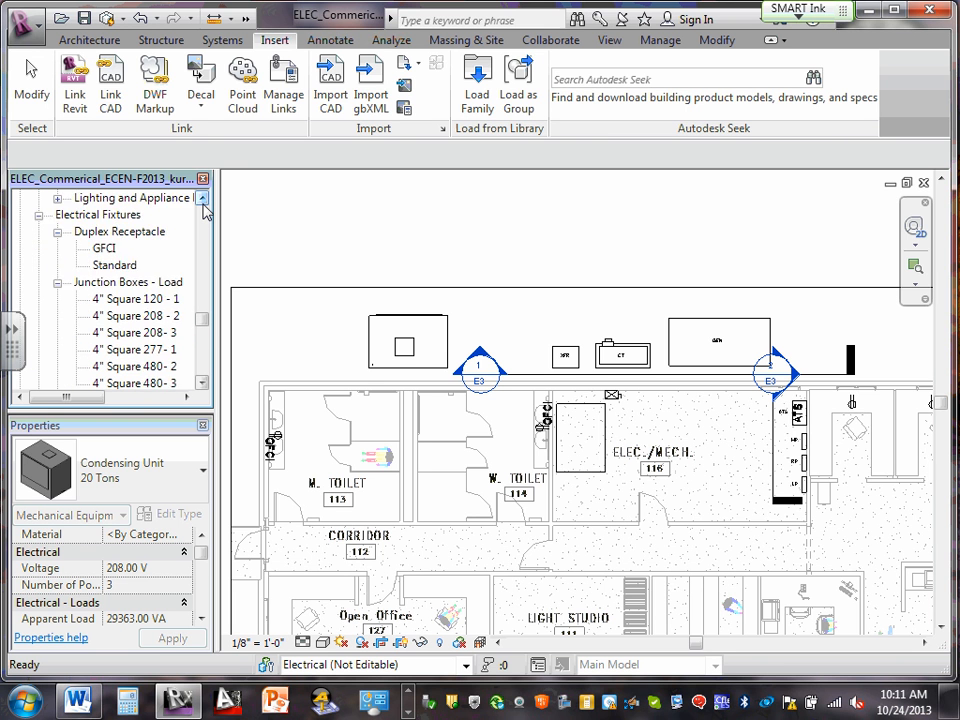
pyautogui.click(202, 199)
pyautogui.click(202, 199)
pyautogui.click(202, 199)
pyautogui.click(202, 199)
pyautogui.click(202, 199)
pyautogui.click(202, 199)
pyautogui.click(202, 199)
pyautogui.click(202, 199)
pyautogui.click(202, 199)
pyautogui.click(202, 199)
pyautogui.click(202, 199)
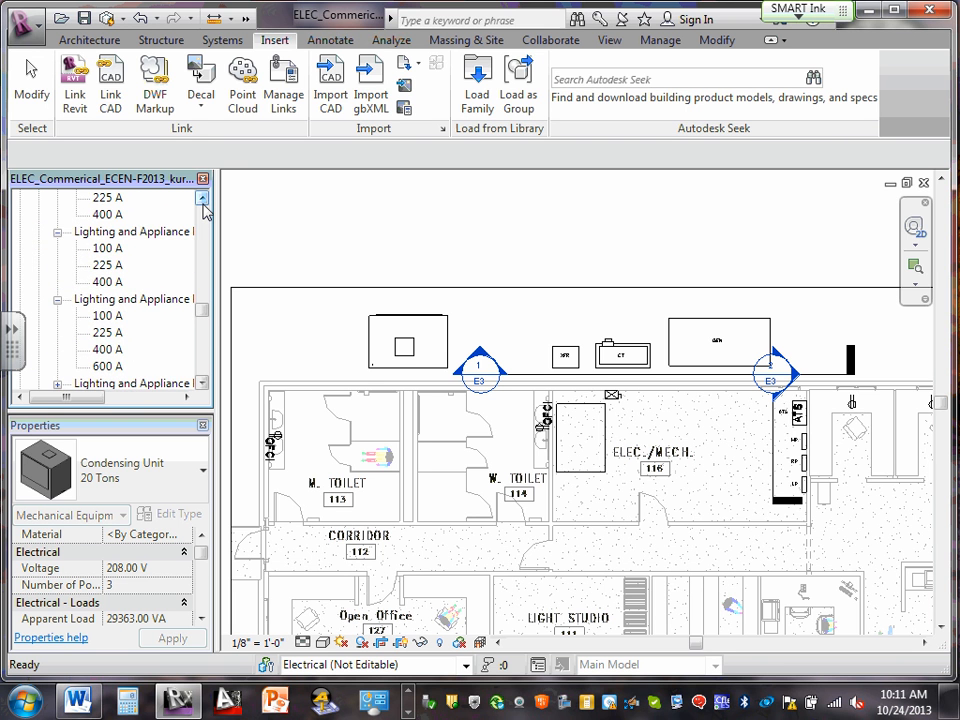
pyautogui.click(202, 199)
pyautogui.click(202, 199)
pyautogui.click(202, 199)
pyautogui.click(202, 199)
pyautogui.click(202, 199)
pyautogui.click(202, 199)
pyautogui.click(202, 199)
pyautogui.click(202, 199)
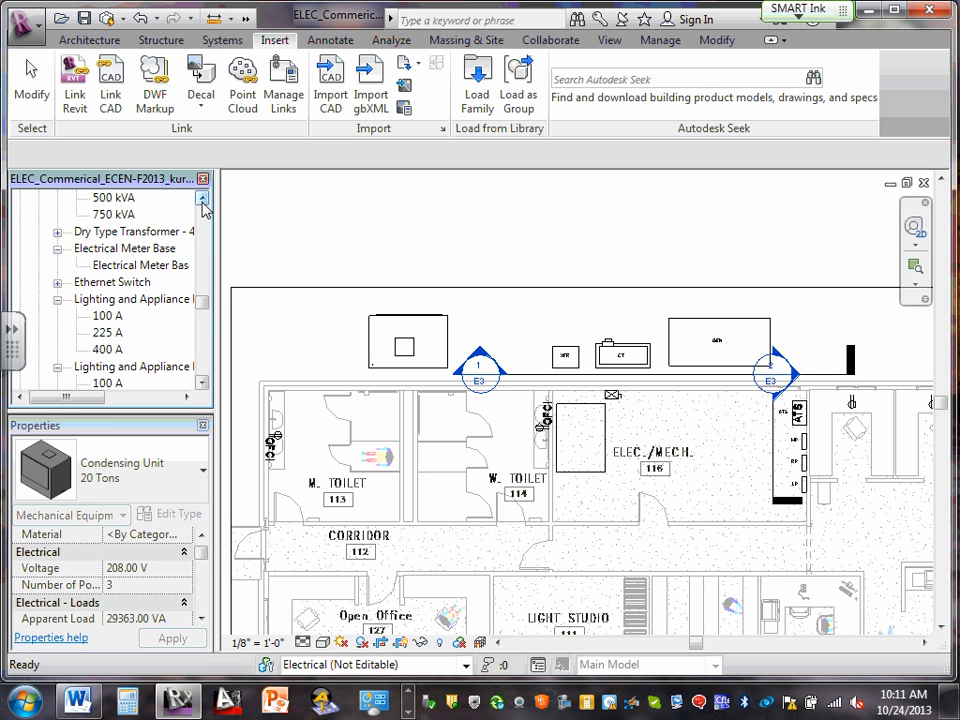
pyautogui.moveTo(202, 199); pyautogui.dragTo(202, 199)
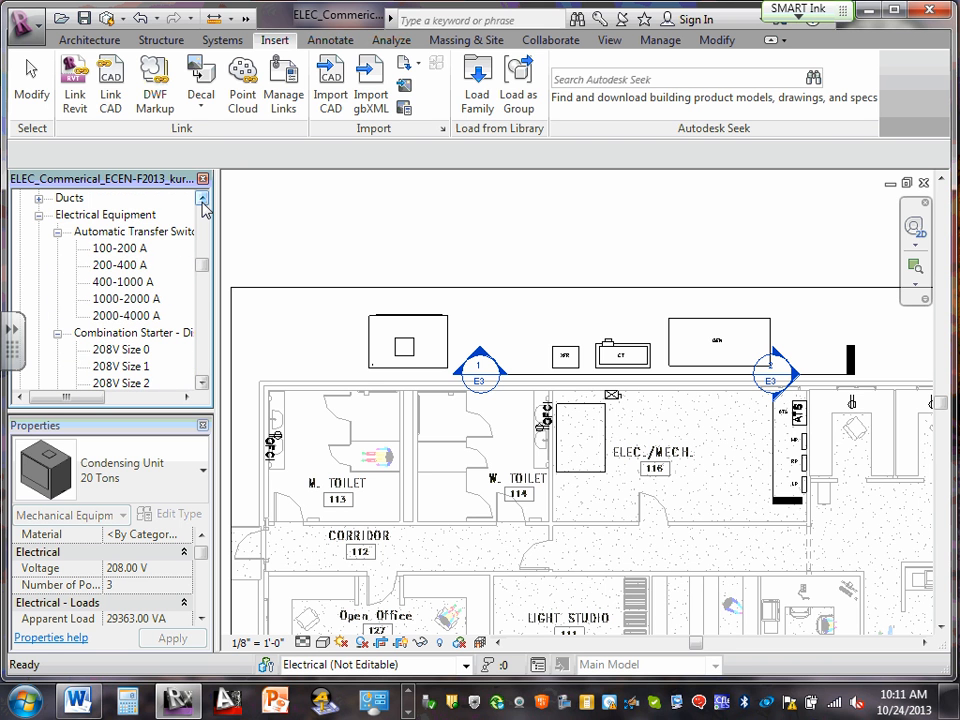
# Step: Load the Disconnect Switches family from the Terminals folder under US Imperial Electrical, MEP, Electric Power
pyautogui.click(481, 94)
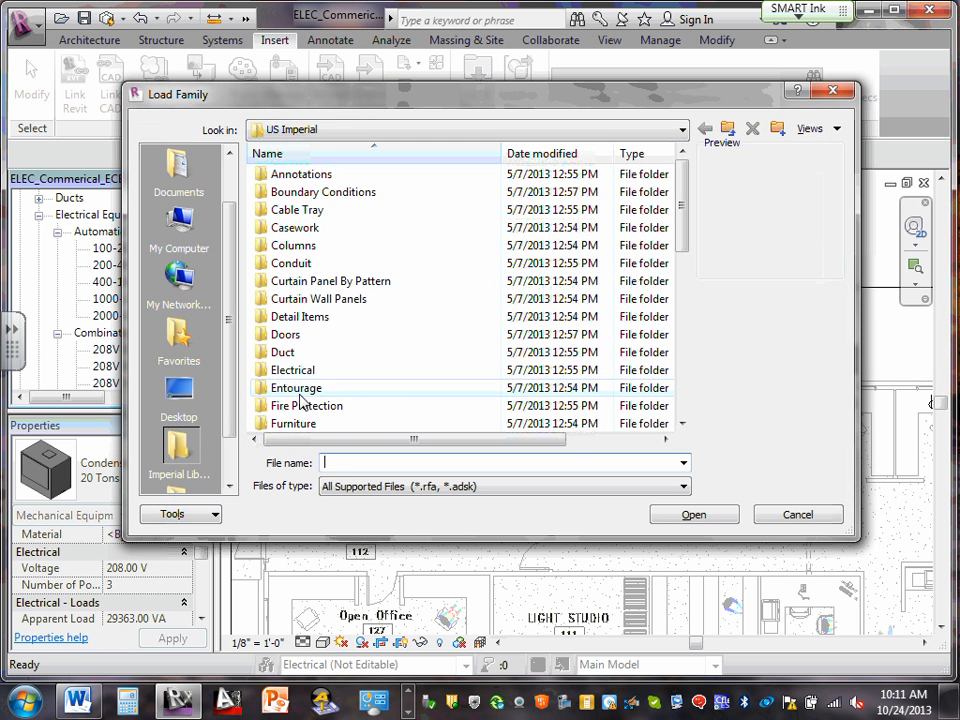
pyautogui.doubleClick(330, 371)
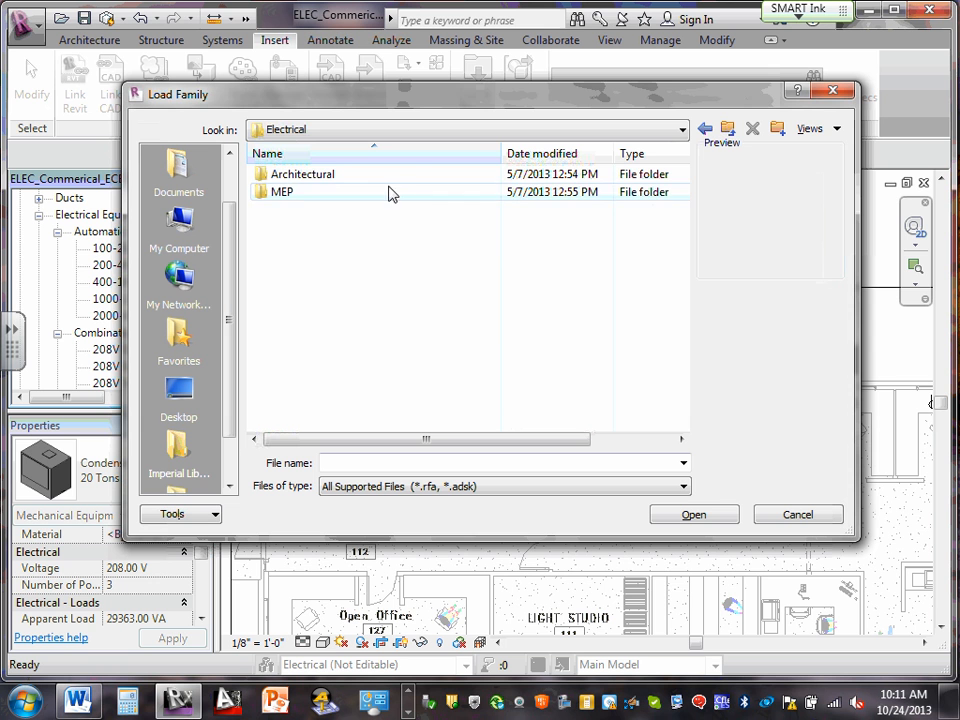
pyautogui.doubleClick(300, 193)
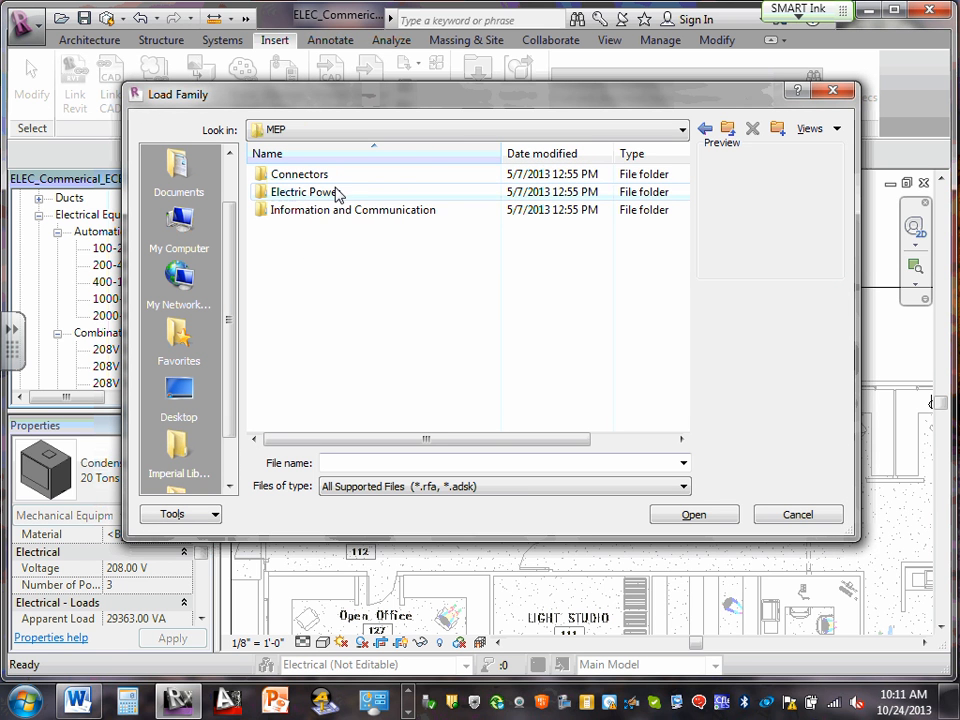
pyautogui.doubleClick(312, 193)
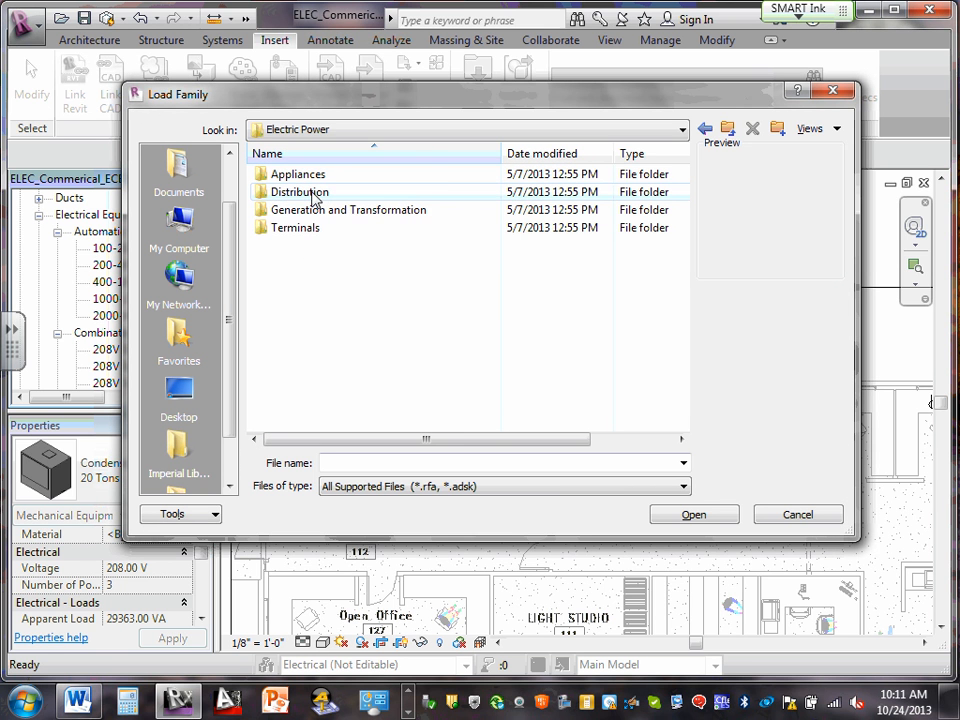
pyautogui.doubleClick(298, 228)
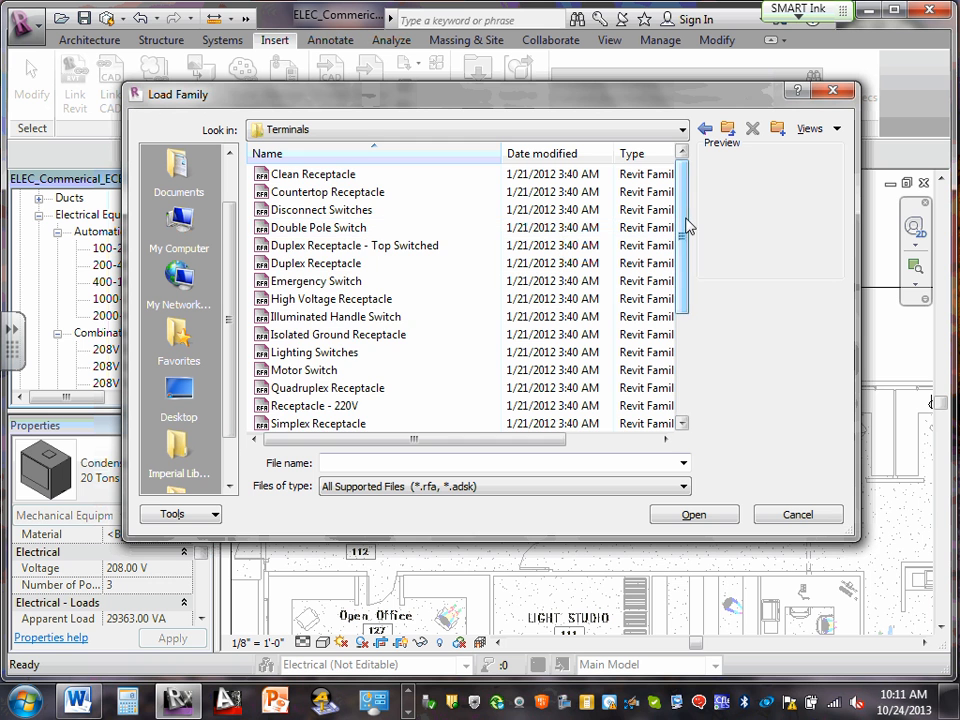
pyautogui.moveTo(684, 225); pyautogui.dragTo(684, 195)
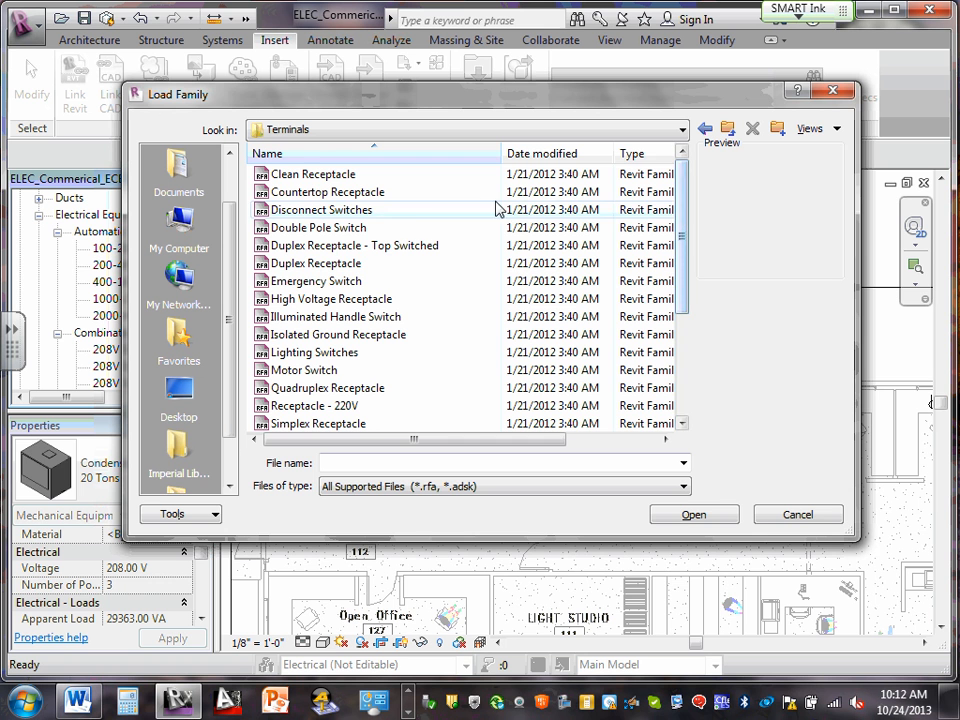
pyautogui.click(345, 210)
pyautogui.click(692, 516)
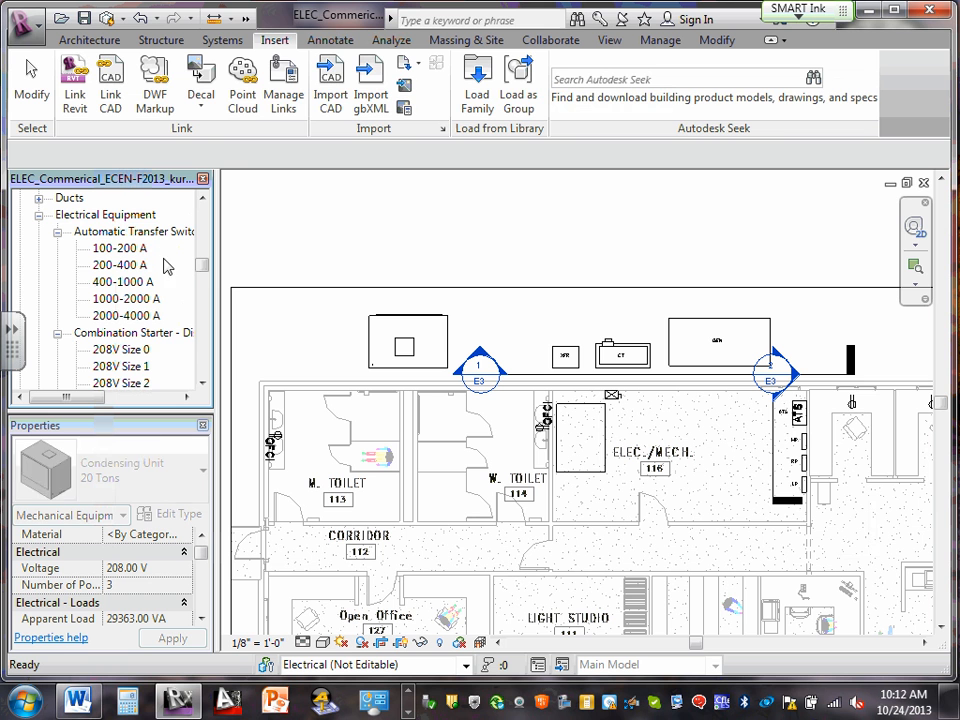
# Step: Place a 240V - Fusible 200A Disconnect Switches on the lower edge of the exterior condensing unit, near its lower-right corner, and inspect it up close
pyautogui.click(201, 382)
pyautogui.scroll(-4, 201, 385)
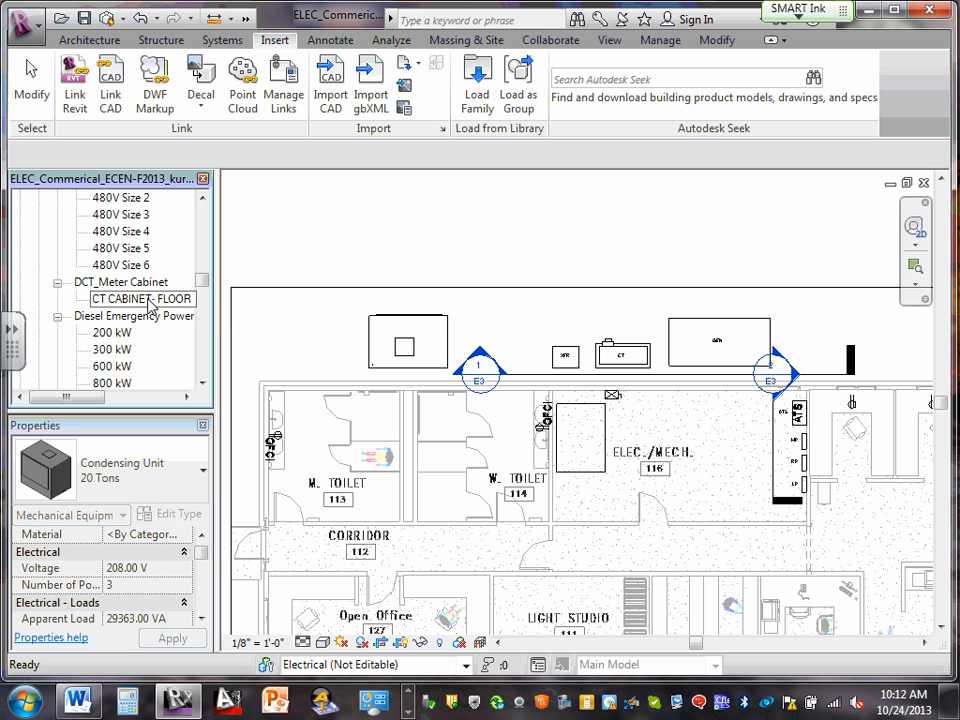
pyautogui.click(202, 382)
pyautogui.scroll(-4, 202, 382)
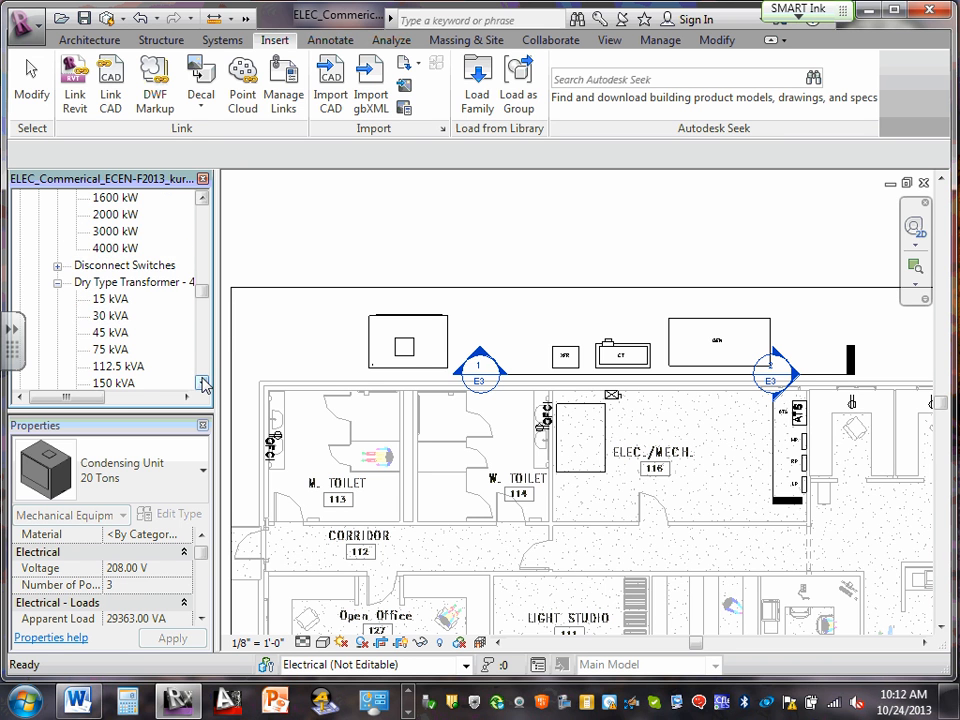
pyautogui.click(58, 267)
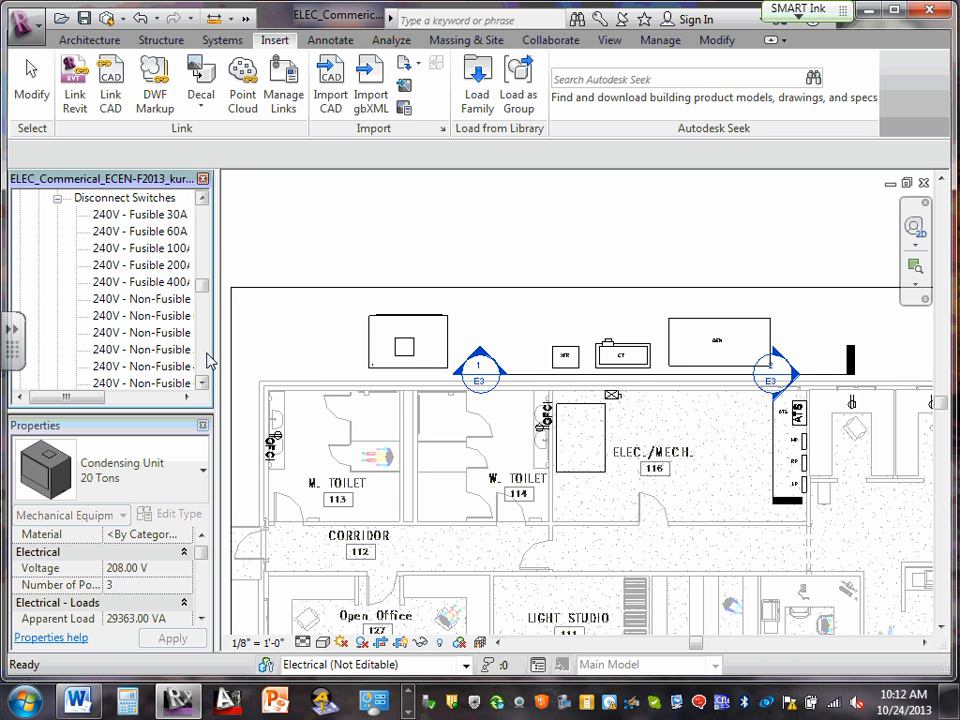
pyautogui.click(202, 197)
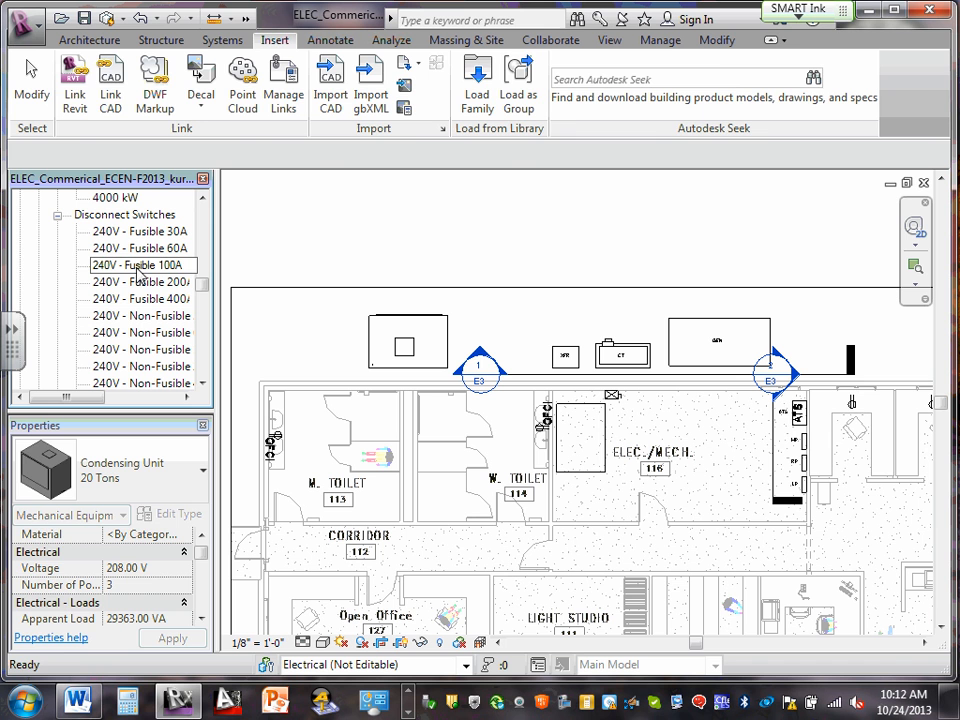
pyautogui.moveTo(138, 268); pyautogui.dragTo(490, 311)
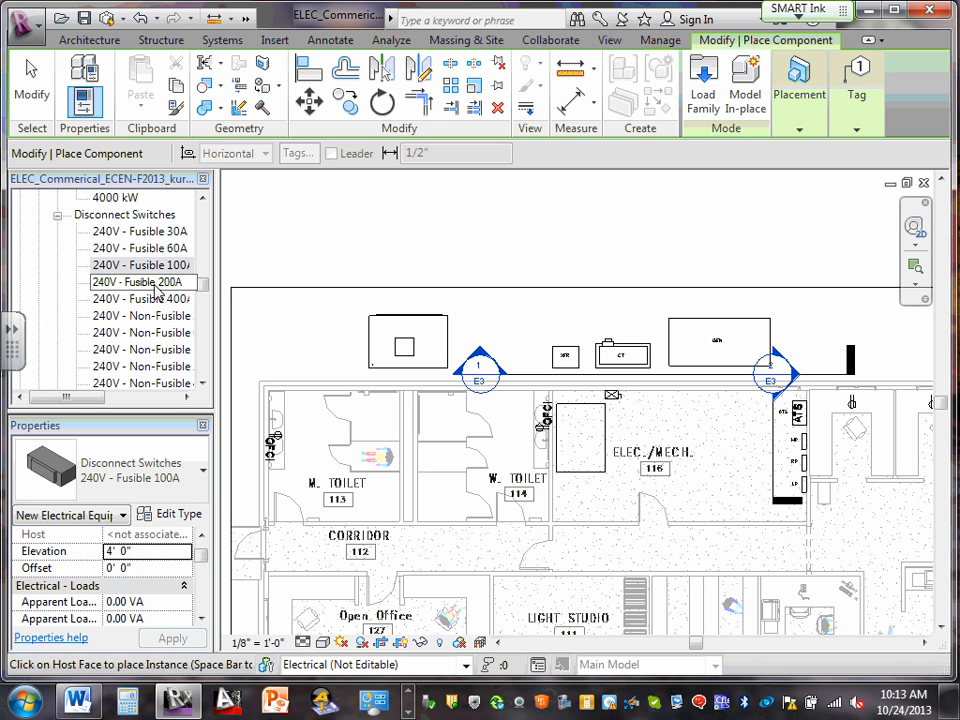
pyautogui.moveTo(155, 287); pyautogui.dragTo(414, 369)
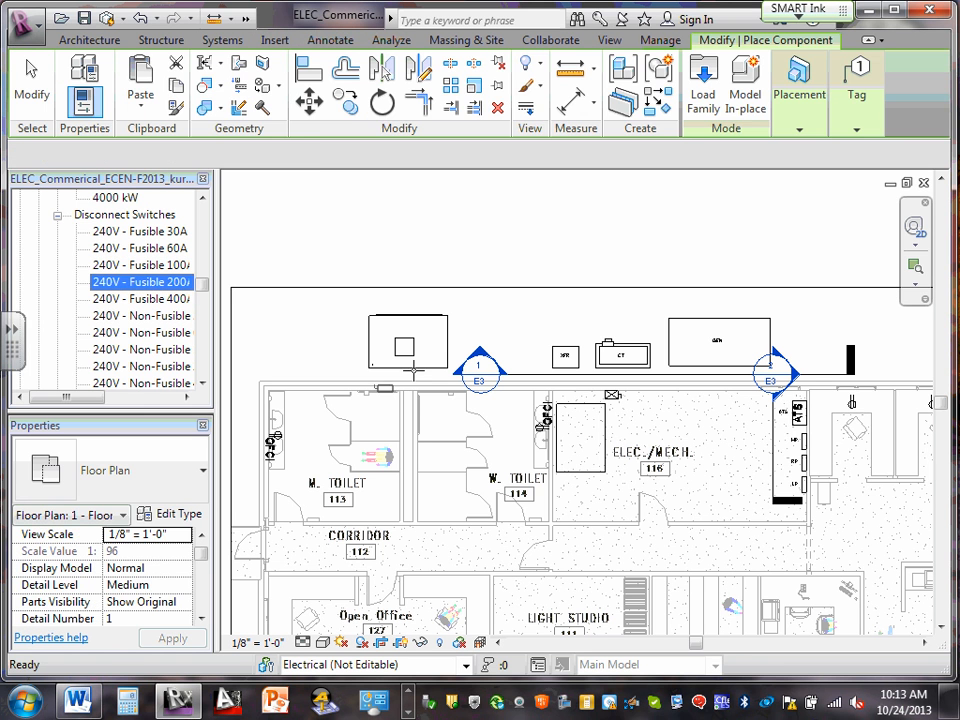
pyautogui.click(436, 370)
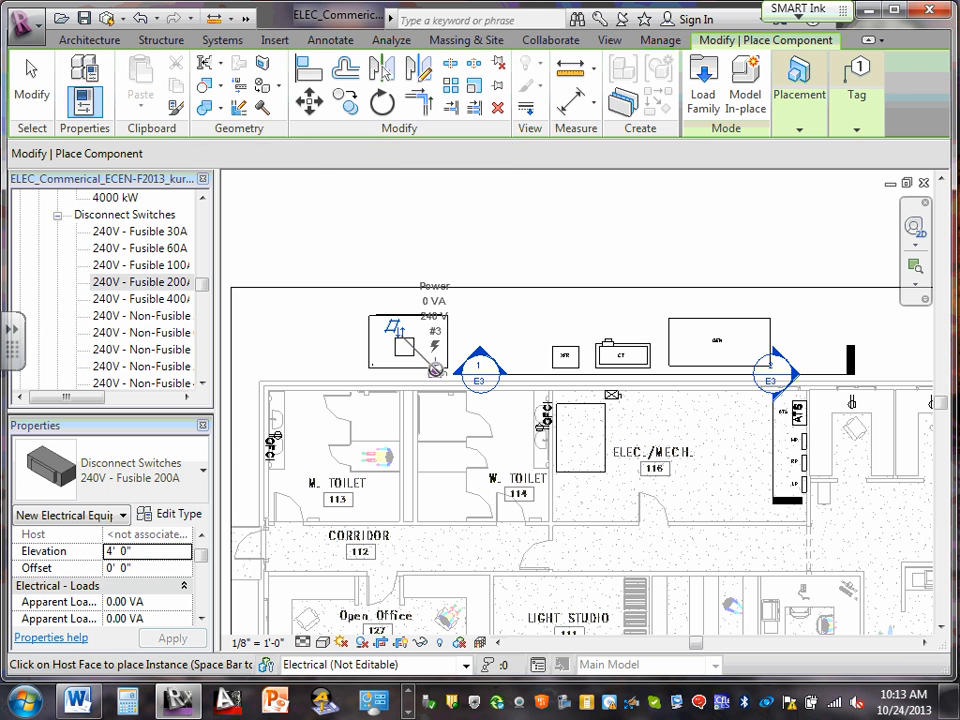
pyautogui.press('Escape')
pyautogui.press('Escape')
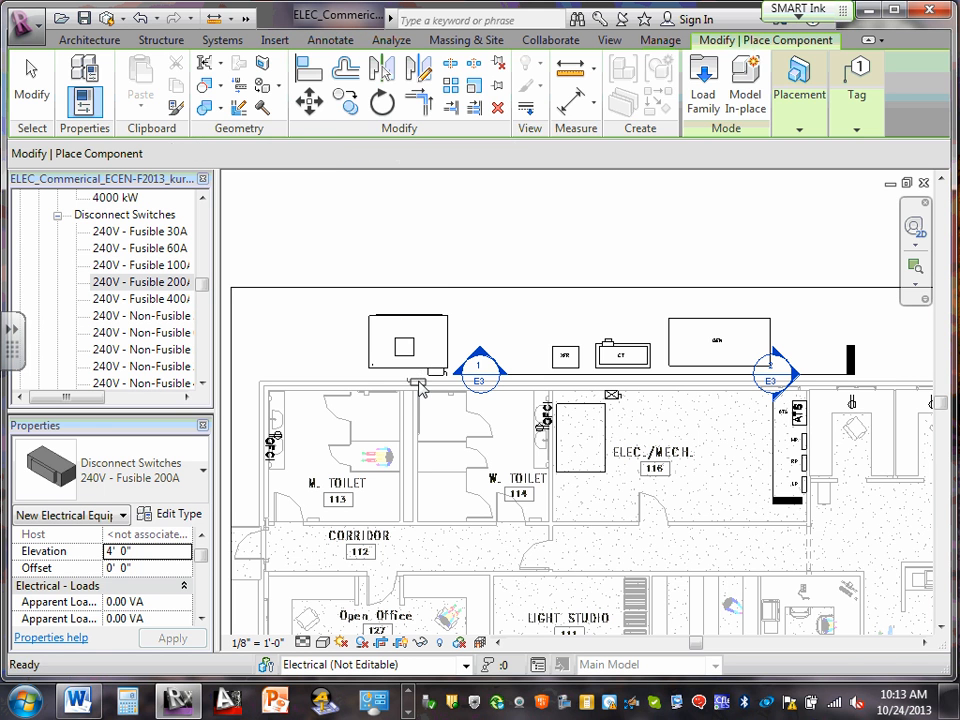
pyautogui.click(916, 268)
pyautogui.moveTo(338, 308); pyautogui.dragTo(499, 407)
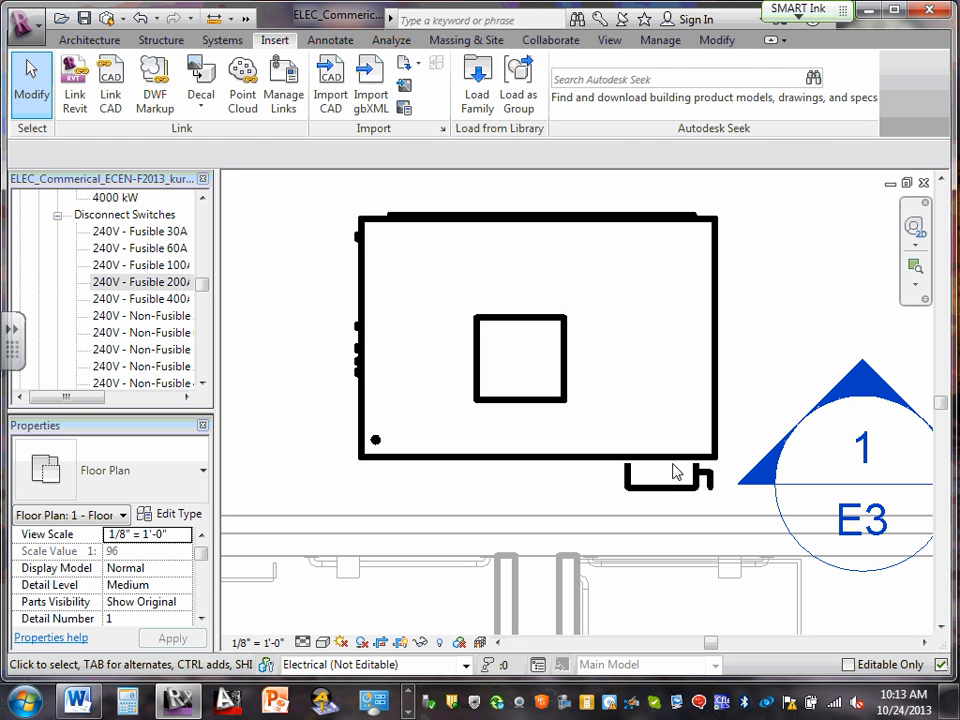
# Step: Shift the 240V - Fusible 200A disconnect switch slightly down so its full outline sits clear of the condensing unit's lower edge
pyautogui.click(662, 493)
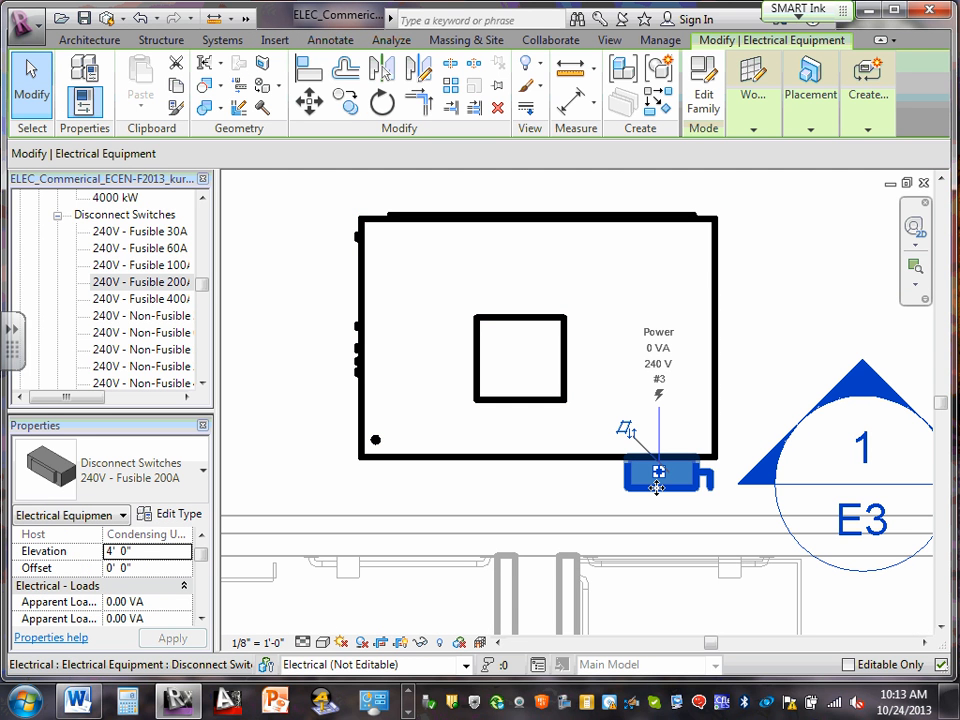
pyautogui.moveTo(657, 487)
pyautogui.mouseDown()
pyautogui.moveTo(662, 476)
pyautogui.moveTo(663, 484)
pyautogui.mouseUp()
pyautogui.click(295, 447)
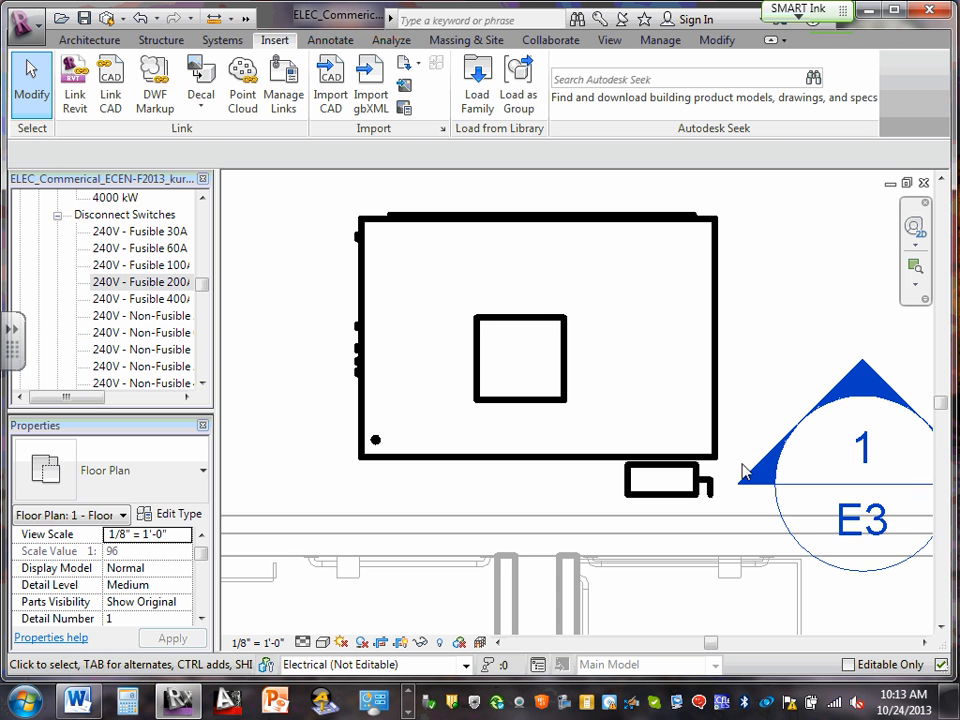
pyautogui.click(914, 289)
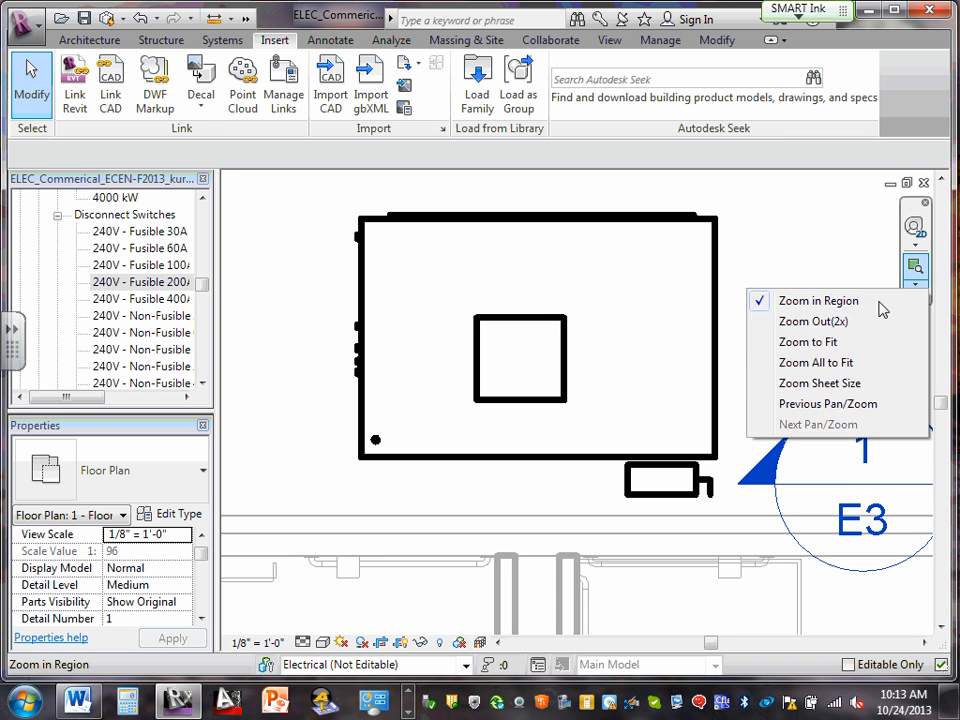
pyautogui.click(830, 346)
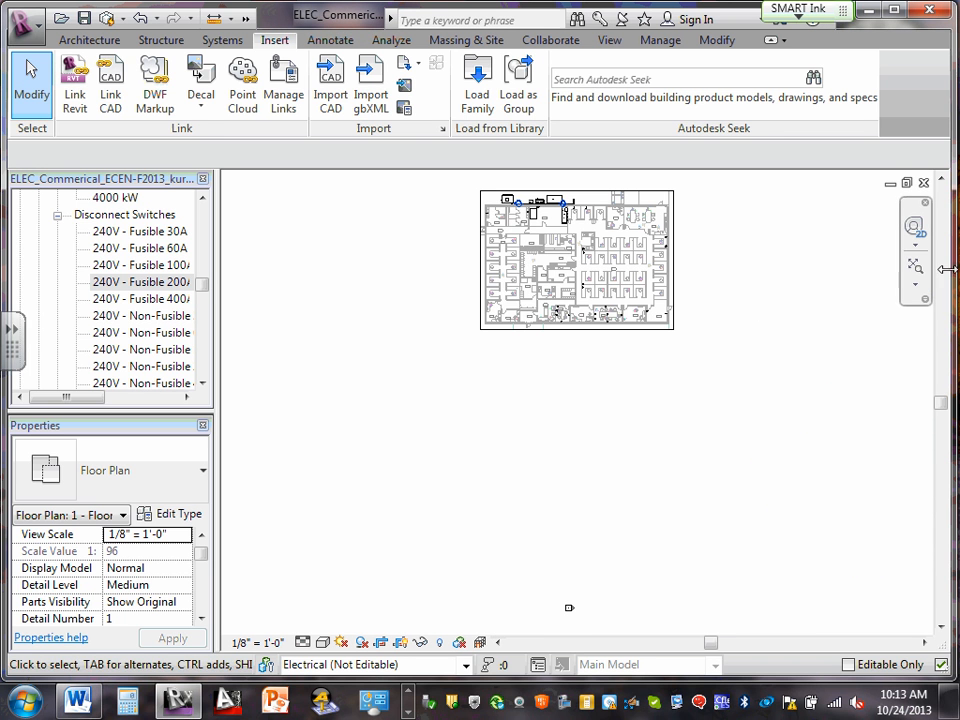
pyautogui.click(914, 286)
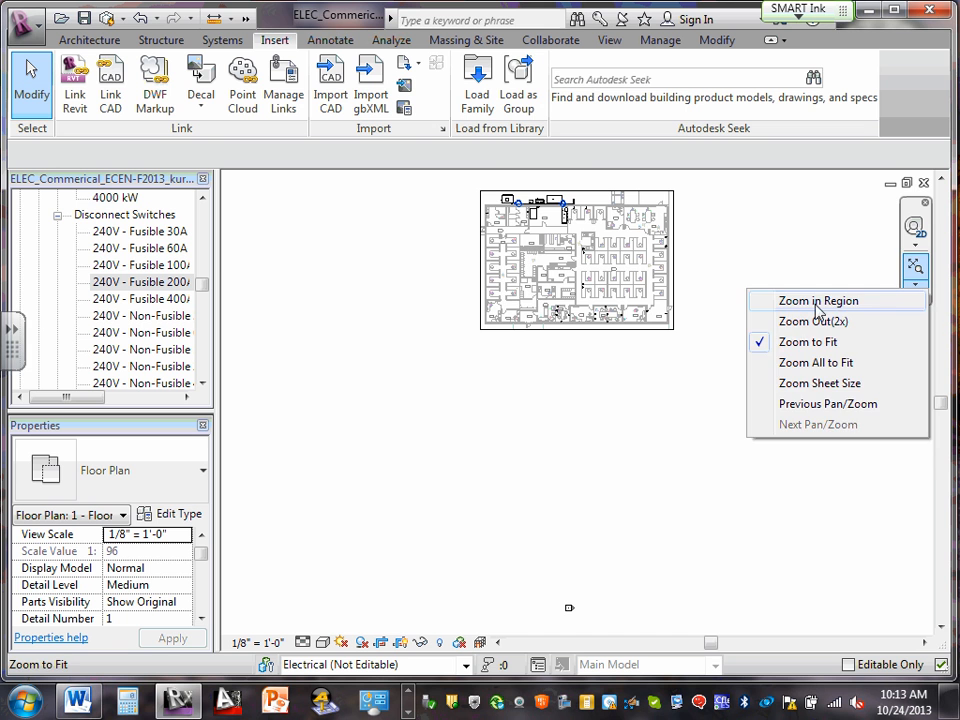
pyautogui.click(836, 305)
pyautogui.moveTo(482, 172); pyautogui.dragTo(596, 251)
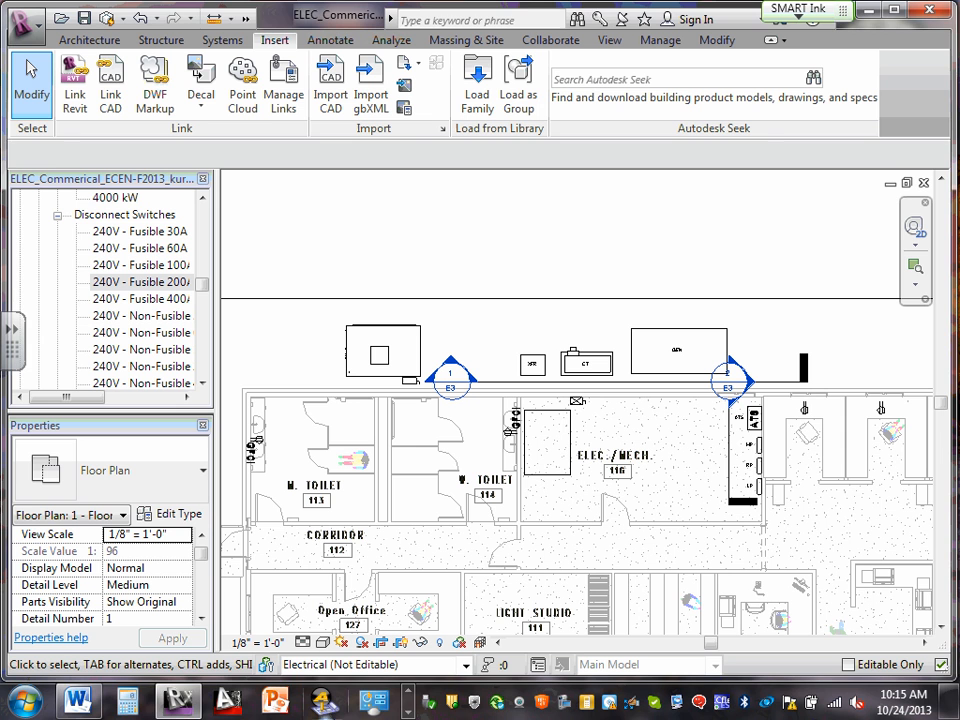
pyautogui.click(407, 691)
pyautogui.click(407, 712)
pyautogui.click(407, 712)
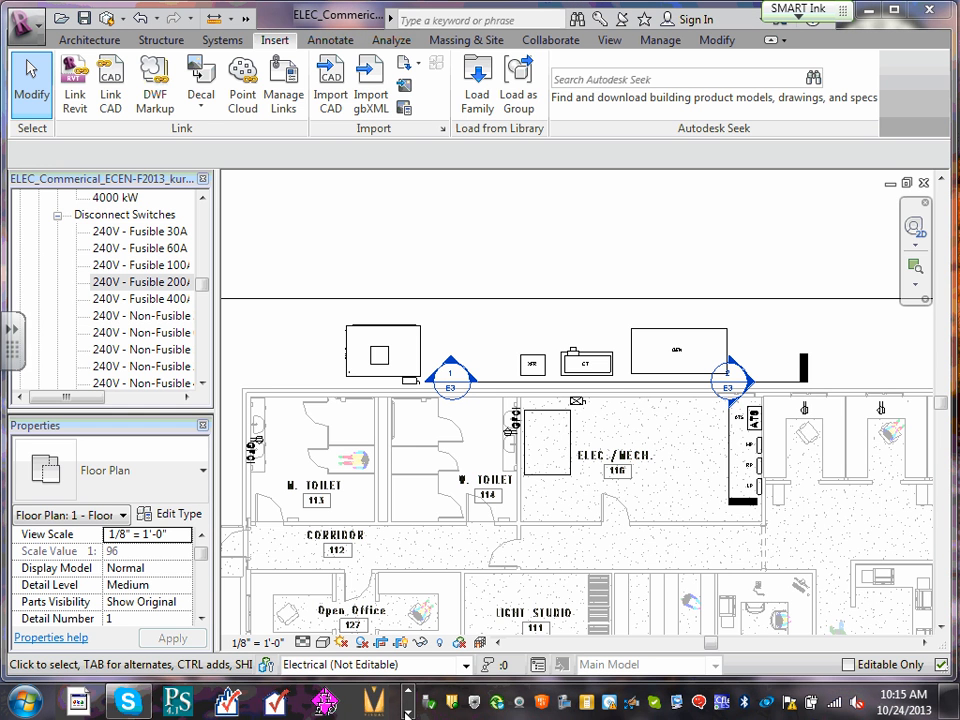
pyautogui.click(407, 712)
pyautogui.click(278, 699)
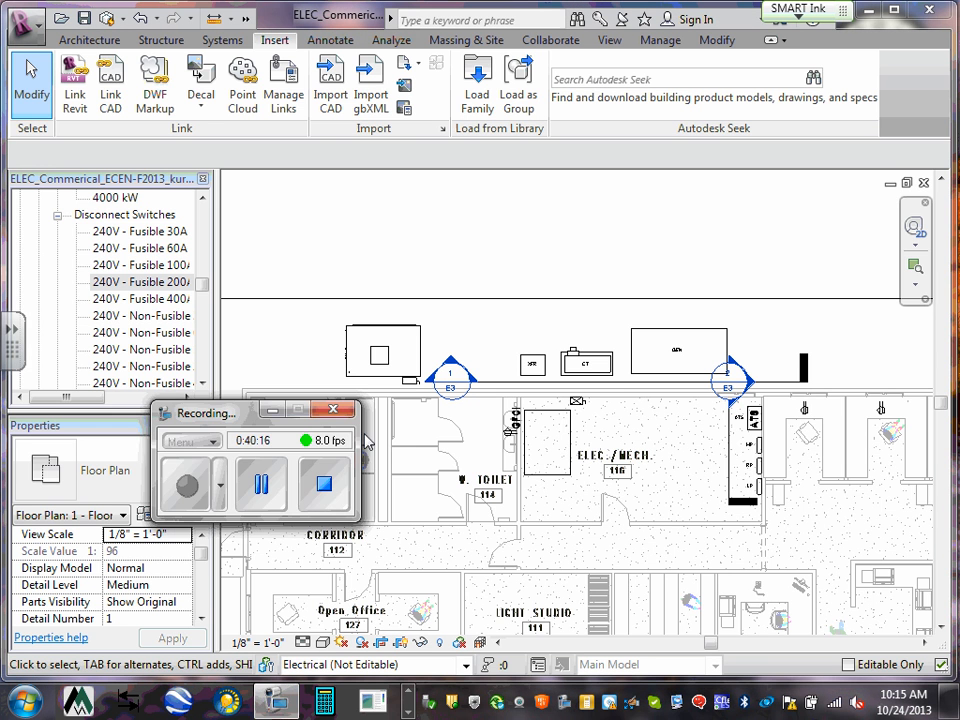